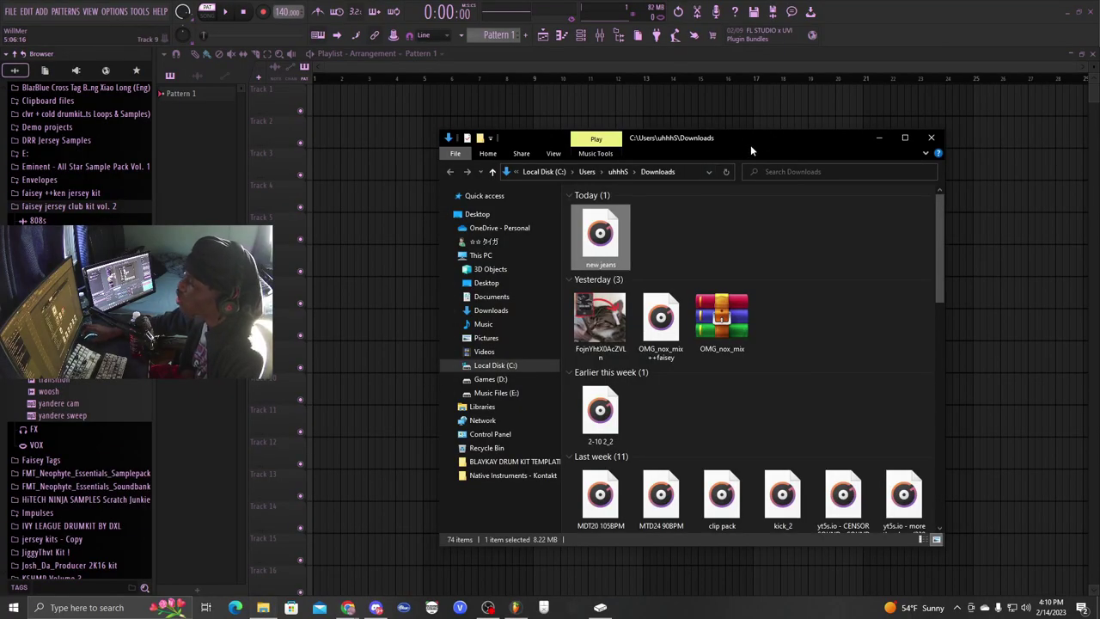
Play the intro of the OMG_nox_mix arrangement from bar 1 up to the Loop marker at bar 17
{"action": "left_click_drag", "start_coordinate": [750, 150], "coordinate": [866, 144]}
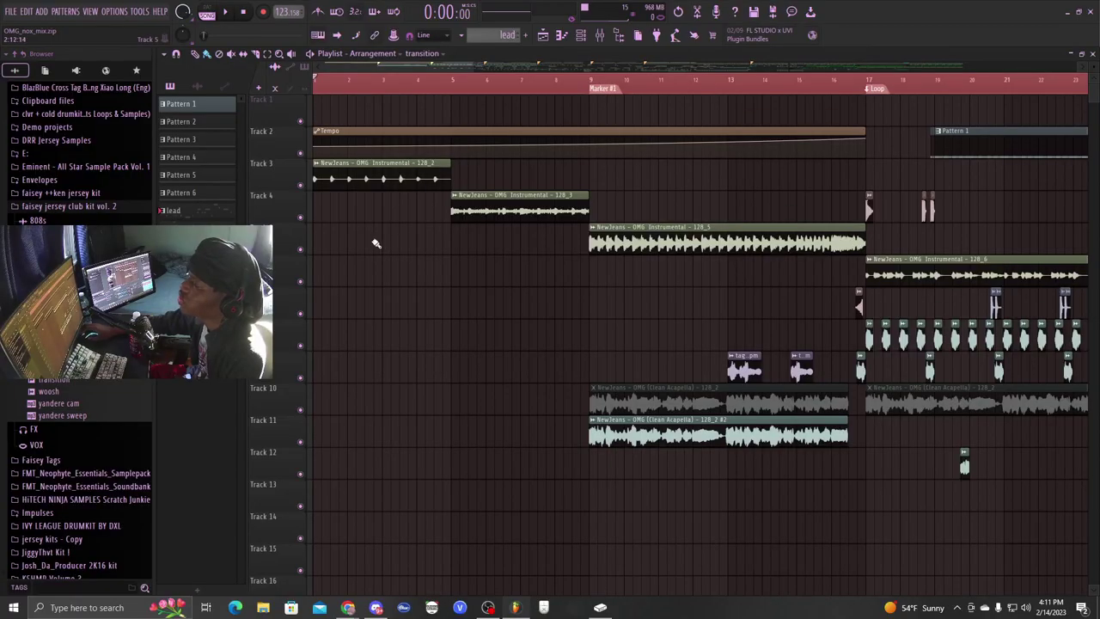
{"action": "scroll", "coordinate": [345, 80], "scroll_direction": "up", "scroll_amount": 3}
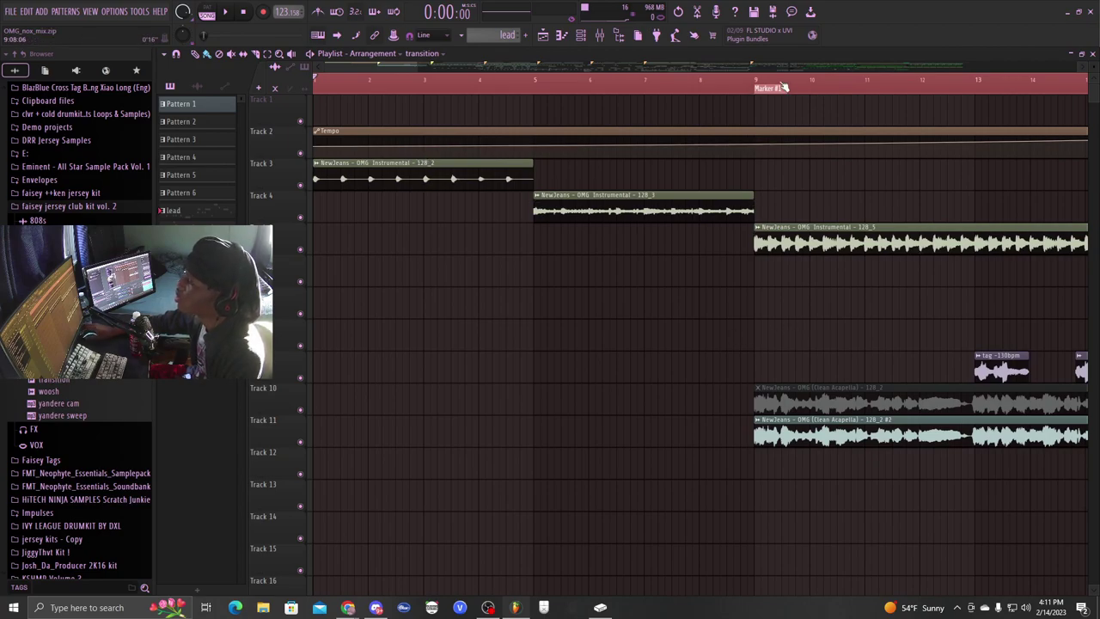
{"action": "scroll", "coordinate": [783, 87], "scroll_direction": "down", "scroll_amount": 5}
{"action": "scroll", "coordinate": [606, 202], "scroll_direction": "down", "scroll_amount": 3}
{"action": "scroll", "coordinate": [449, 209], "scroll_direction": "up", "scroll_amount": 5}
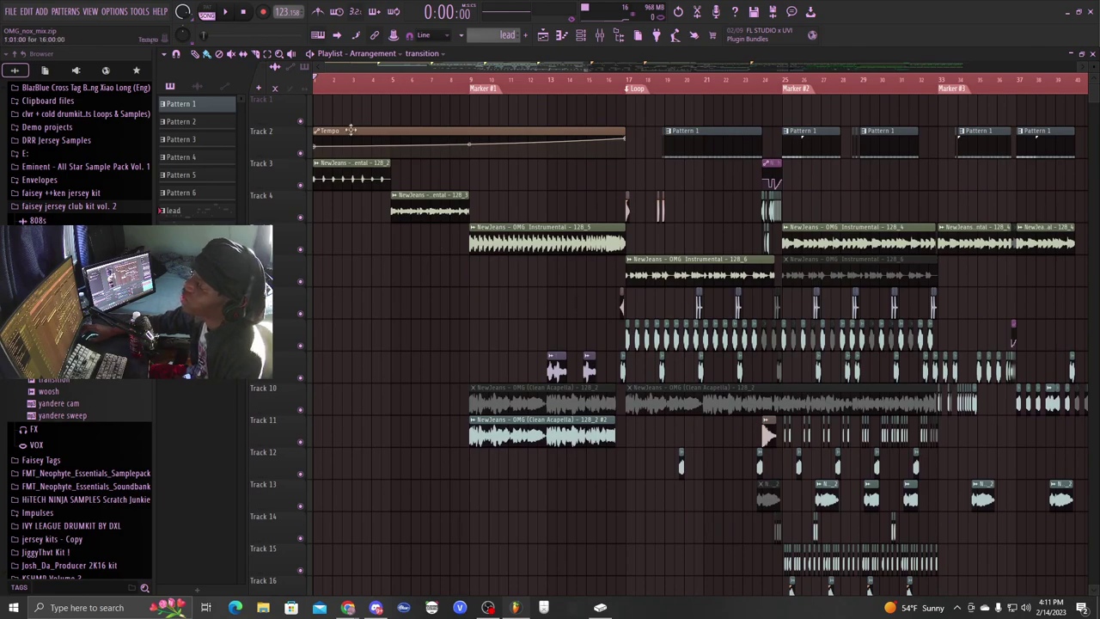
{"action": "scroll", "coordinate": [552, 133], "scroll_direction": "up", "scroll_amount": 4}
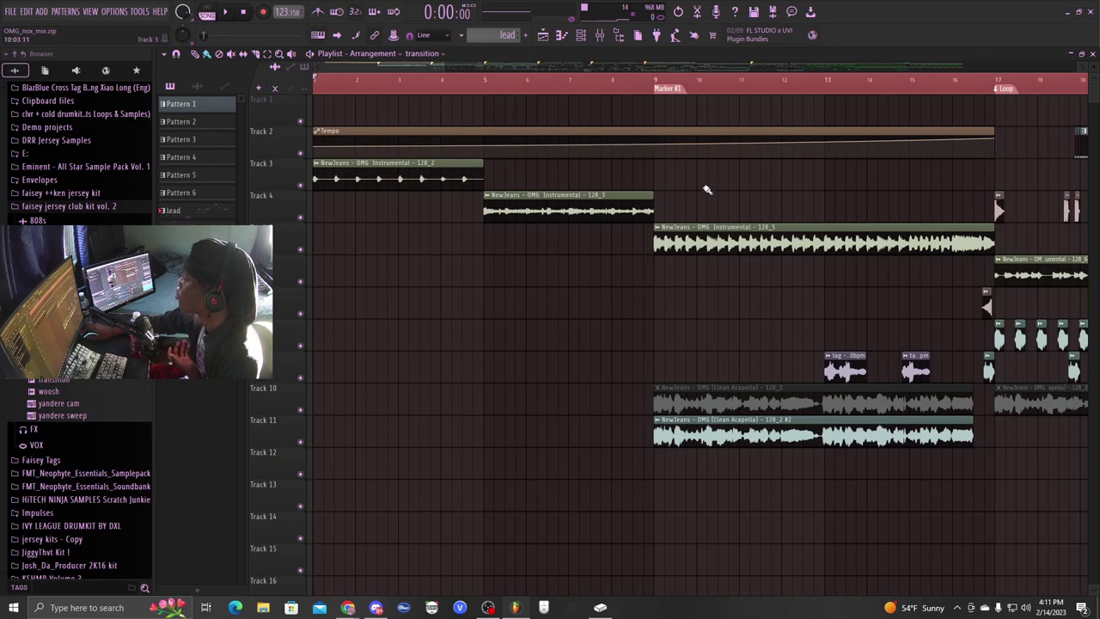
{"action": "left_click", "coordinate": [318, 66]}
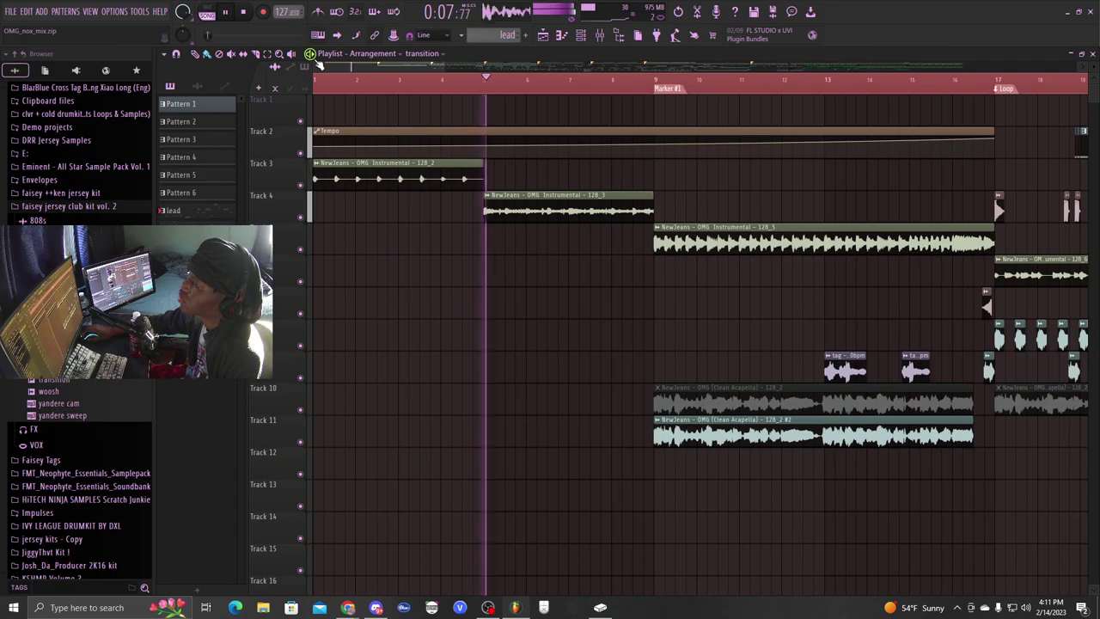
{"action": "left_click_drag", "start_coordinate": [370, 67], "coordinate": [484, 81]}
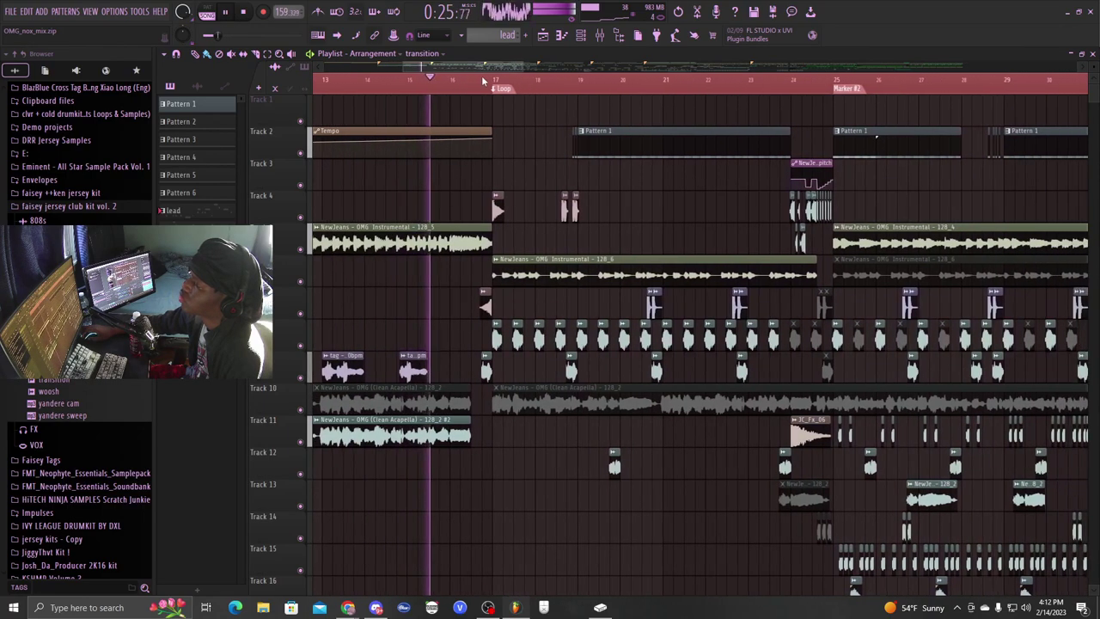
{"action": "left_click", "coordinate": [310, 53]}
Play the transition into the Loop marker at bar 17, starting just before the JC_Fill_07 clip
{"action": "left_click_drag", "start_coordinate": [501, 67], "coordinate": [455, 68]}
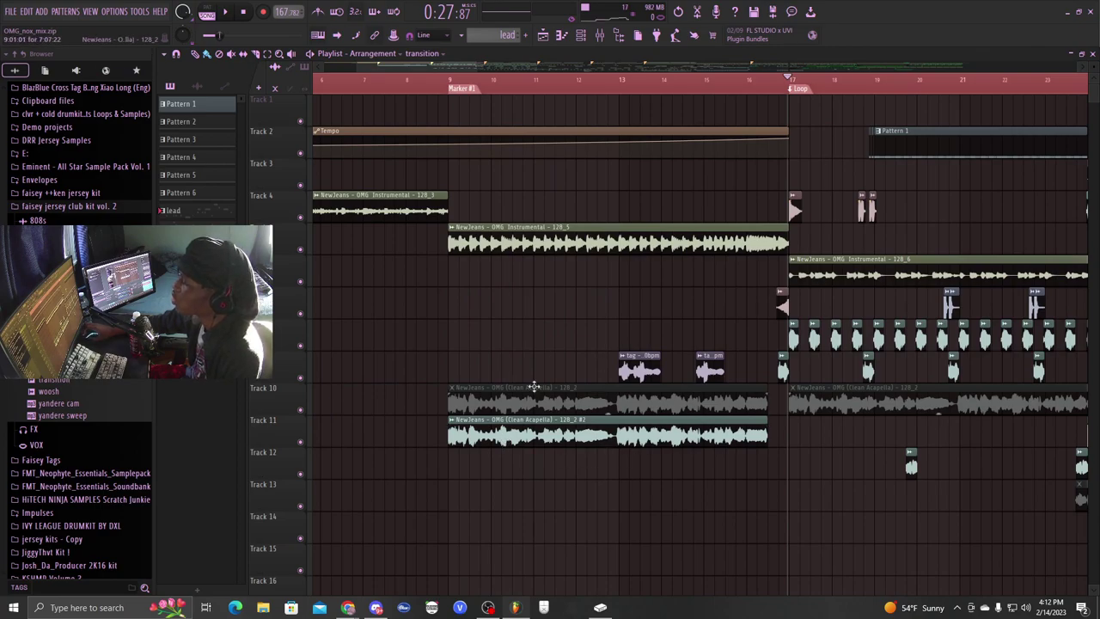
{"action": "left_click_drag", "start_coordinate": [431, 69], "coordinate": [502, 68]}
{"action": "left_click", "coordinate": [398, 81]}
{"action": "scroll", "coordinate": [399, 80], "scroll_direction": "up", "scroll_amount": 5}
{"action": "left_click", "coordinate": [415, 78]}
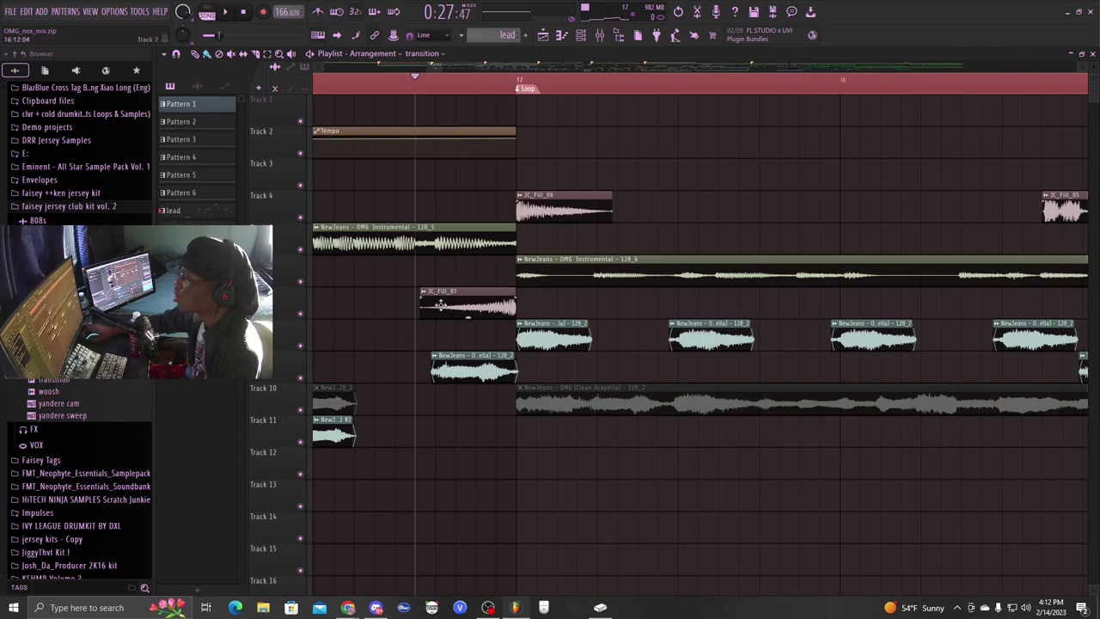
{"action": "left_click", "coordinate": [319, 53]}
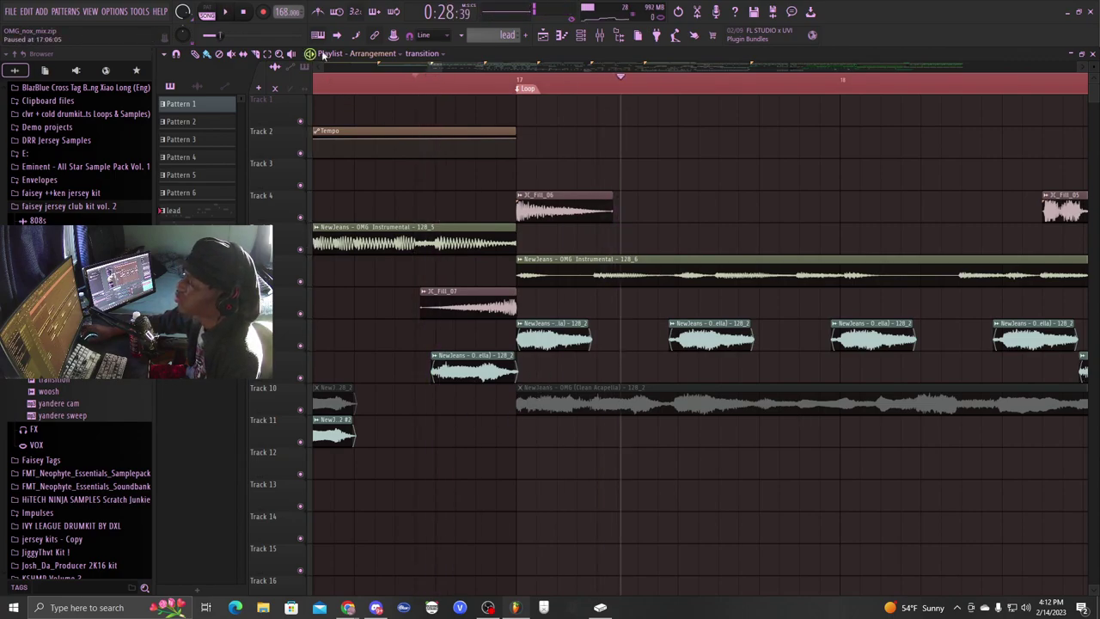
Replay the JC_Fill_07 and acapella lead-in from late bar 16 into the start of bar 17
{"action": "left_click", "coordinate": [437, 87]}
{"action": "scroll", "coordinate": [439, 88], "scroll_direction": "up", "scroll_amount": 1}
{"action": "left_click", "coordinate": [313, 55]}
{"action": "left_click", "coordinate": [313, 55]}
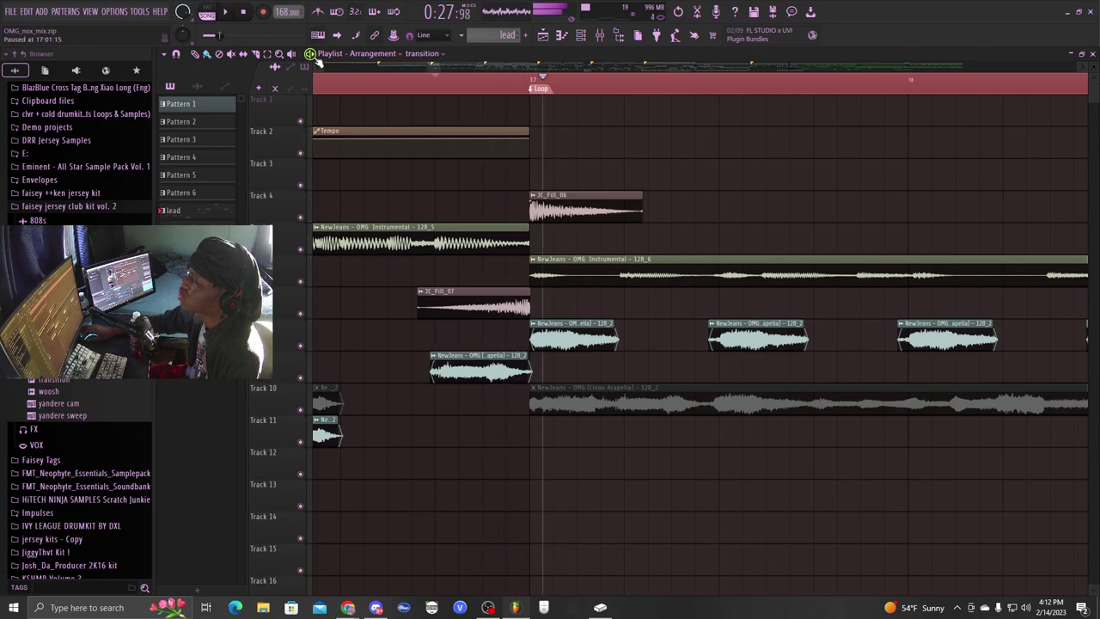
Play the section after the Loop marker from late bar 16 through bar 22 and pause
{"action": "left_click", "coordinate": [437, 84]}
{"action": "scroll", "coordinate": [437, 83], "scroll_direction": "down", "scroll_amount": 3}
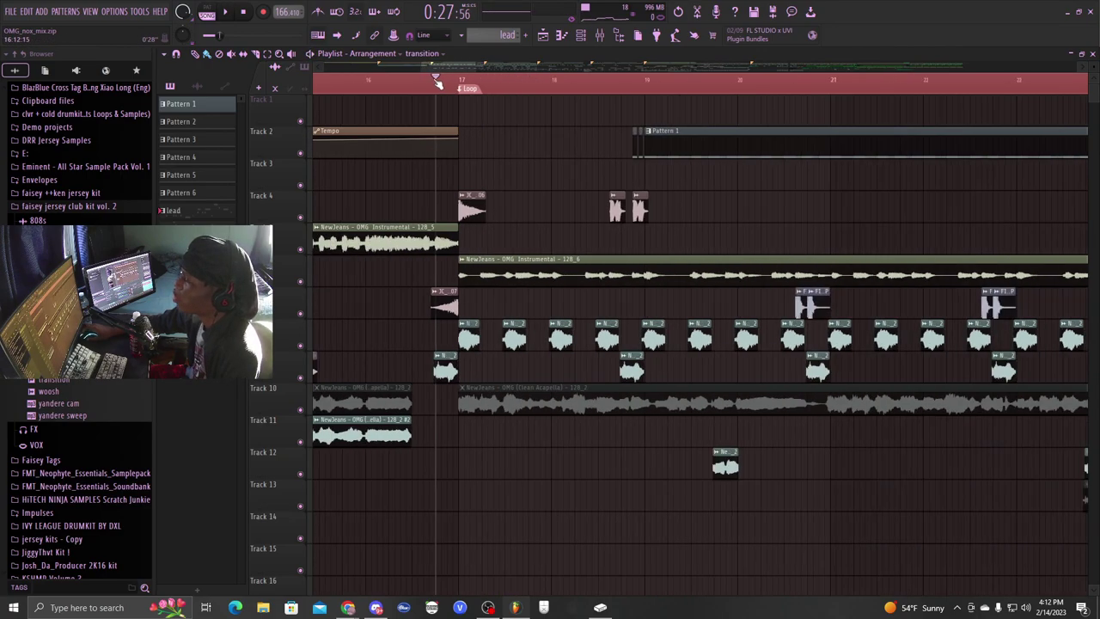
{"action": "scroll", "coordinate": [434, 77], "scroll_direction": "up", "scroll_amount": 2}
{"action": "scroll", "coordinate": [432, 67], "scroll_direction": "down", "scroll_amount": 5}
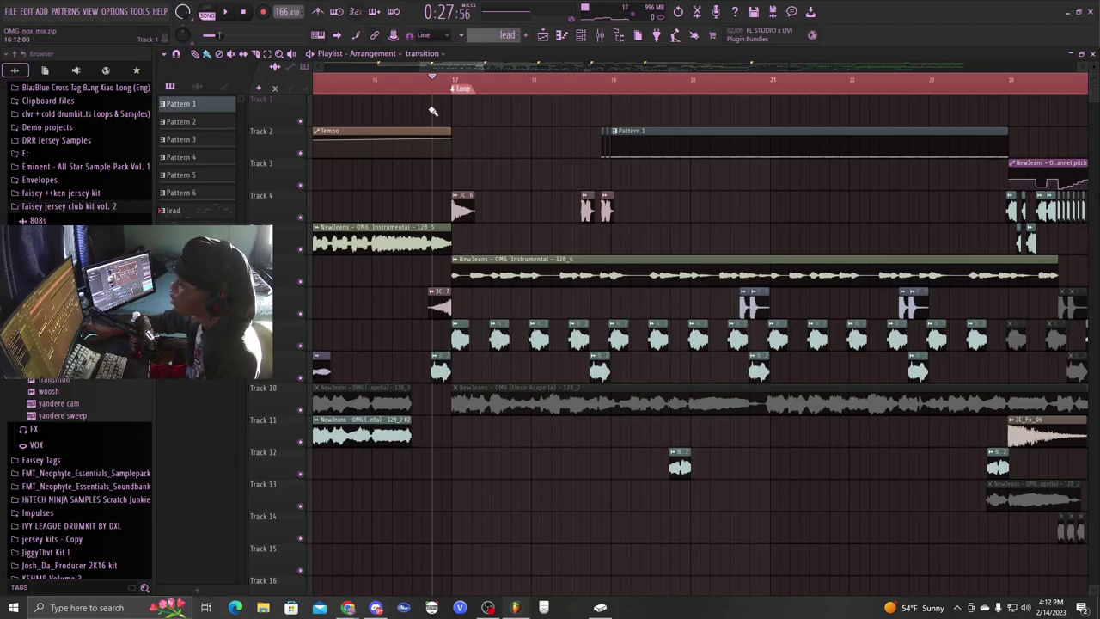
{"action": "left_click", "coordinate": [311, 54]}
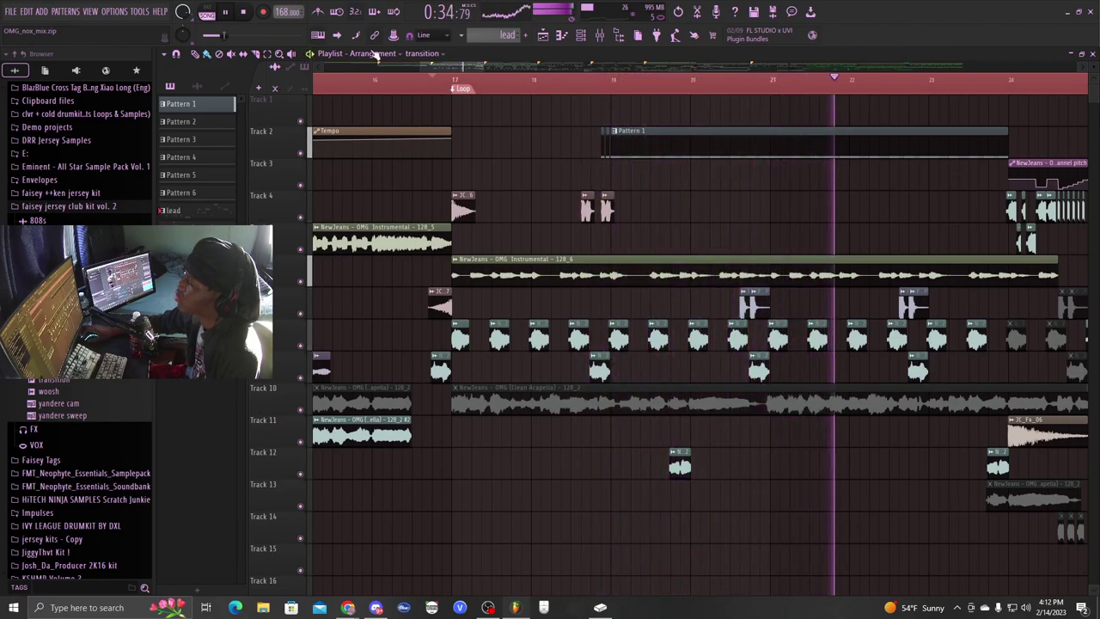
{"action": "left_click_drag", "start_coordinate": [468, 69], "coordinate": [473, 68]}
{"action": "key", "text": "space"}
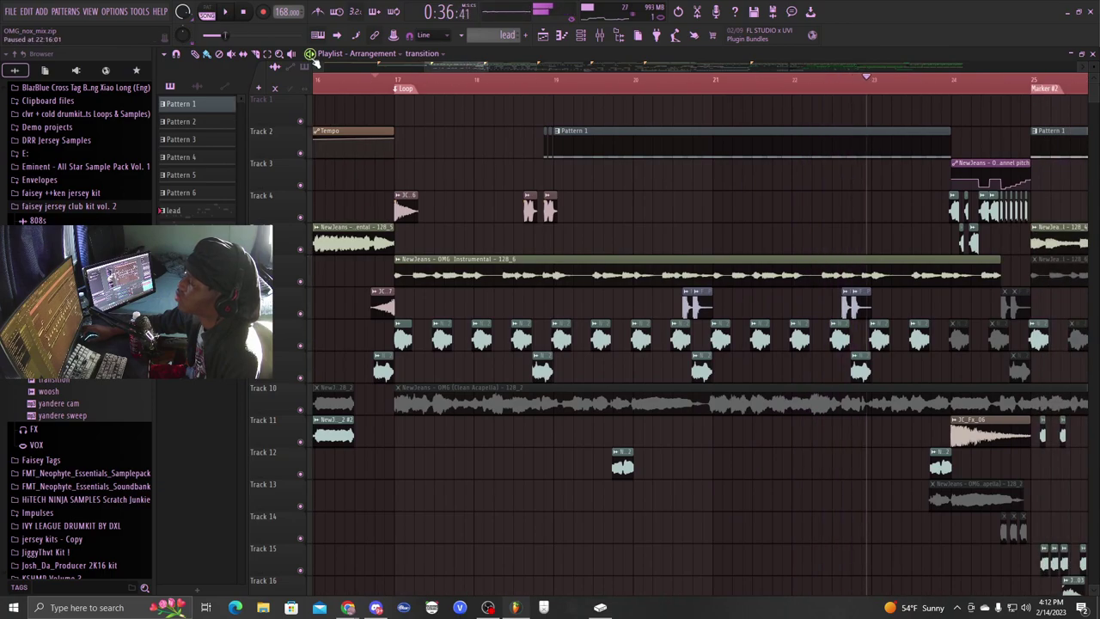
Audition only the JC_Fill_06 clip on Track 4 at bar 17
{"action": "scroll", "coordinate": [474, 184], "scroll_direction": "up", "scroll_amount": 3}
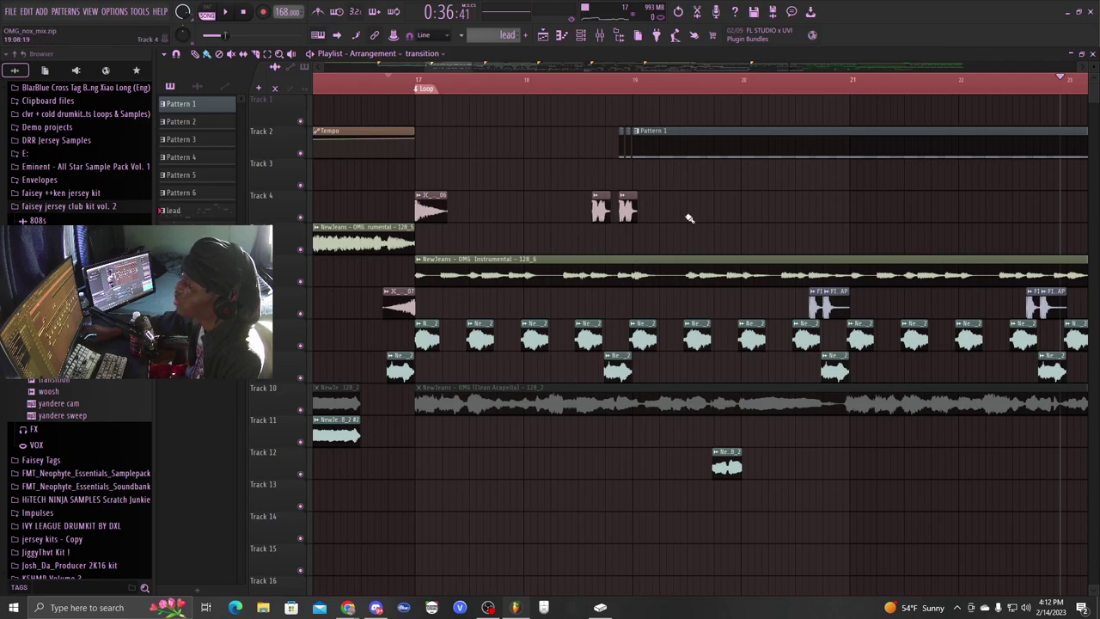
{"action": "left_click_drag", "start_coordinate": [437, 67], "coordinate": [443, 63]}
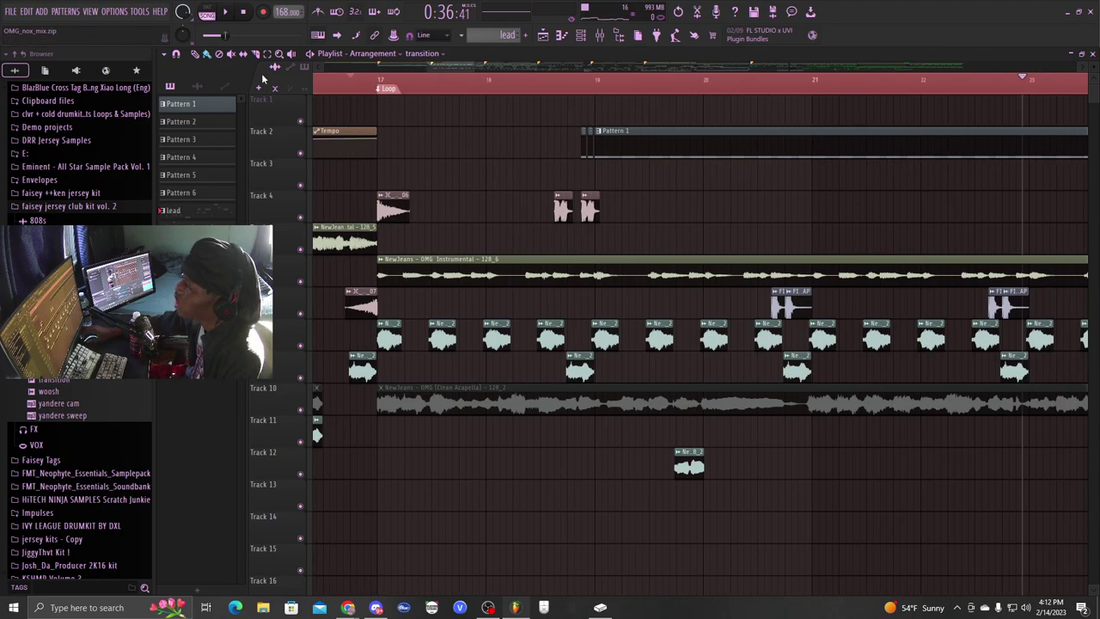
{"action": "left_click", "coordinate": [292, 53]}
{"action": "left_click", "coordinate": [395, 212]}
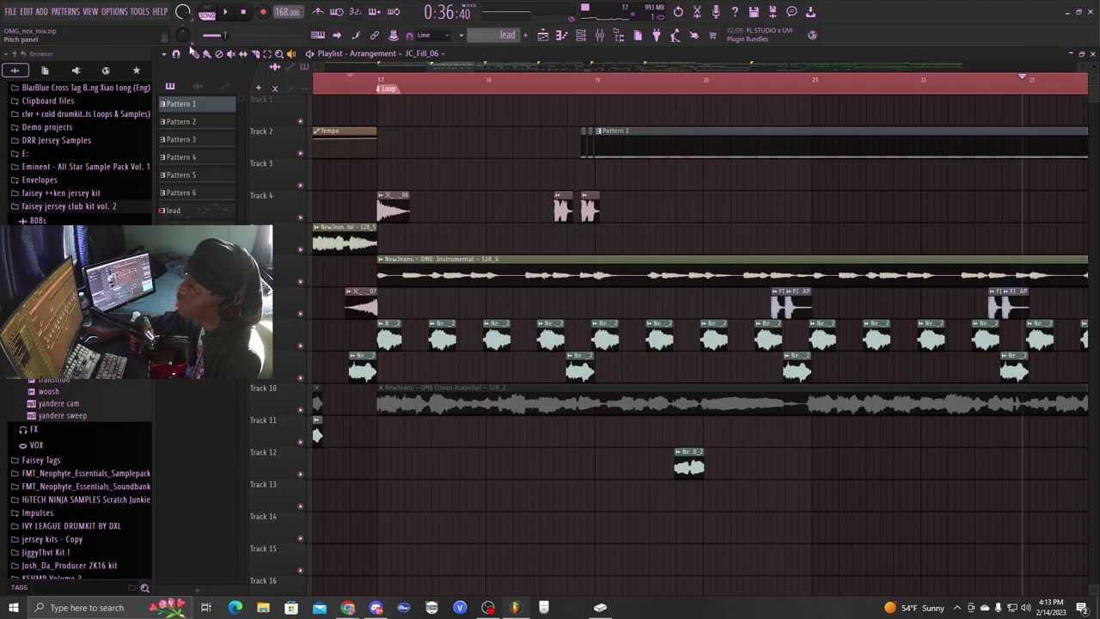
Open the Pattern 1 clip on Track 2 in the Short Sub Kick piano roll
{"action": "left_click_drag", "start_coordinate": [458, 70], "coordinate": [465, 71]}
{"action": "scroll", "coordinate": [531, 90], "scroll_direction": "down", "scroll_amount": 4}
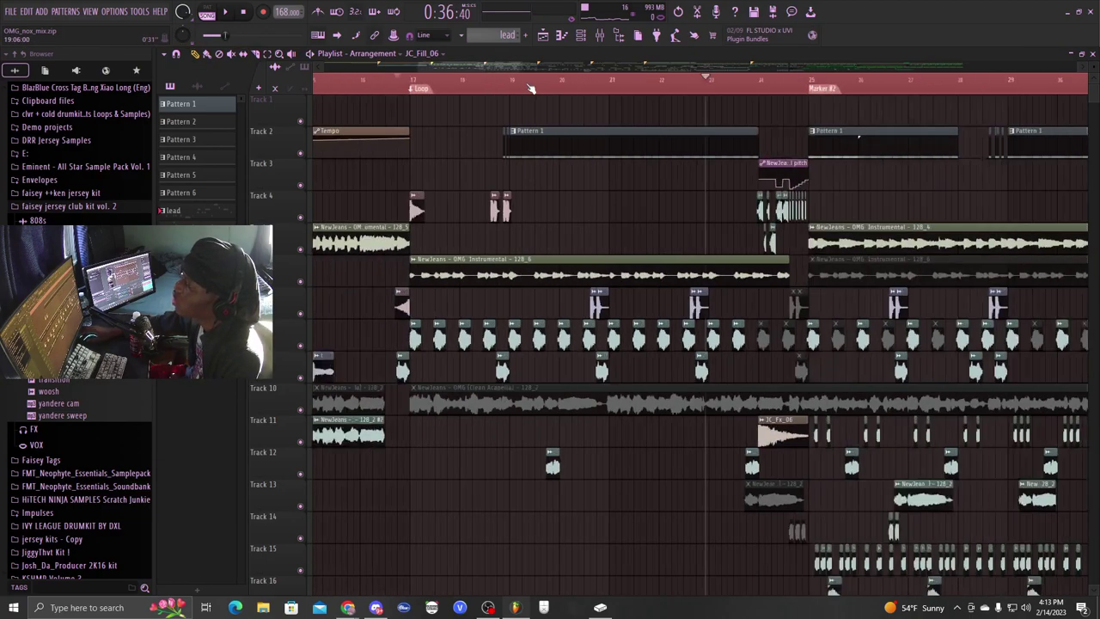
{"action": "scroll", "coordinate": [530, 90], "scroll_direction": "up", "scroll_amount": 3}
{"action": "left_click", "coordinate": [533, 144]}
{"action": "double_click", "coordinate": [533, 144]}
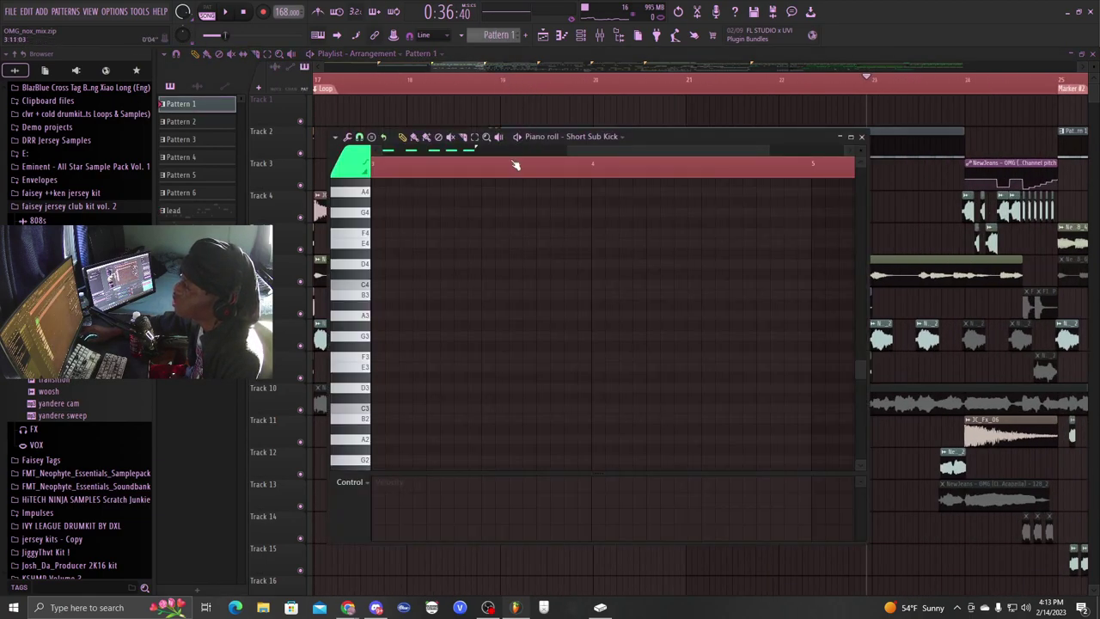
Play the Short Sub Kick's C5 notes in Pattern 1 from the start, and close the piano roll
{"action": "scroll", "coordinate": [516, 165], "scroll_direction": "down", "scroll_amount": 3}
{"action": "left_click", "coordinate": [569, 171]}
{"action": "scroll", "coordinate": [569, 171], "scroll_direction": "up", "scroll_amount": 5}
{"action": "scroll", "coordinate": [661, 295], "scroll_direction": "down", "scroll_amount": 4}
{"action": "left_click_drag", "start_coordinate": [569, 151], "coordinate": [248, 175]}
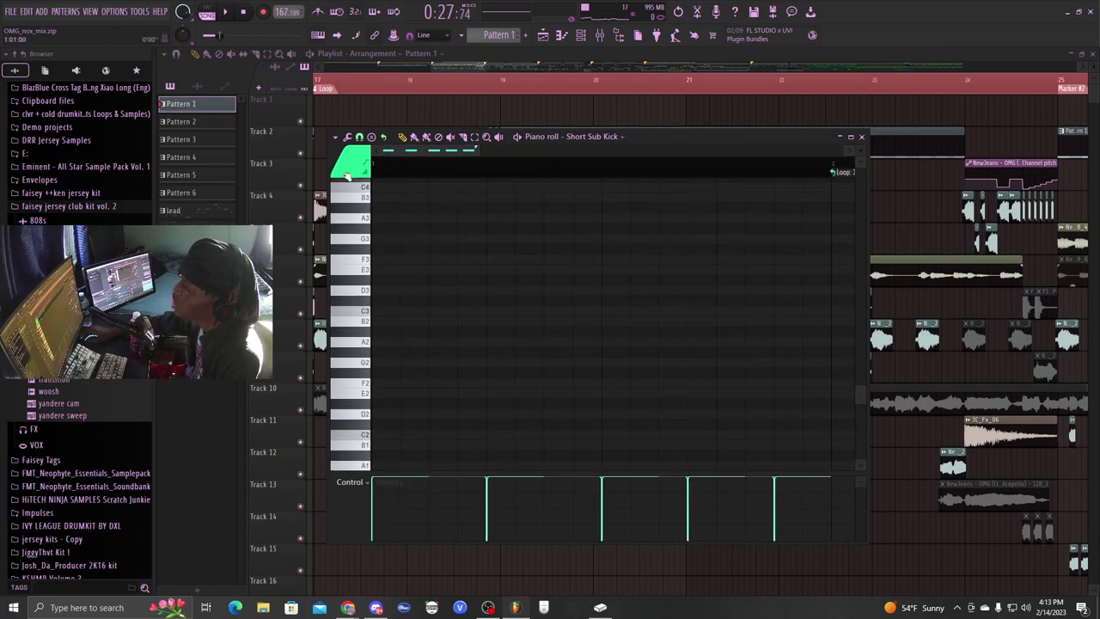
{"action": "scroll", "coordinate": [363, 172], "scroll_direction": "up", "scroll_amount": 5}
{"action": "key", "text": "space"}
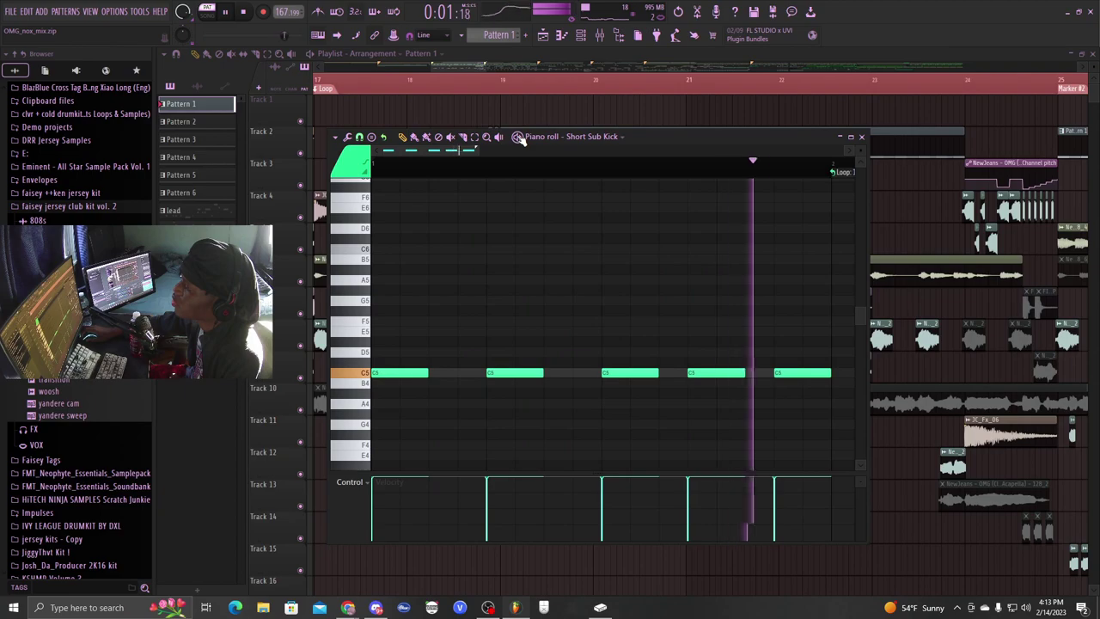
{"action": "key", "text": "space"}
{"action": "left_click", "coordinate": [862, 137]}
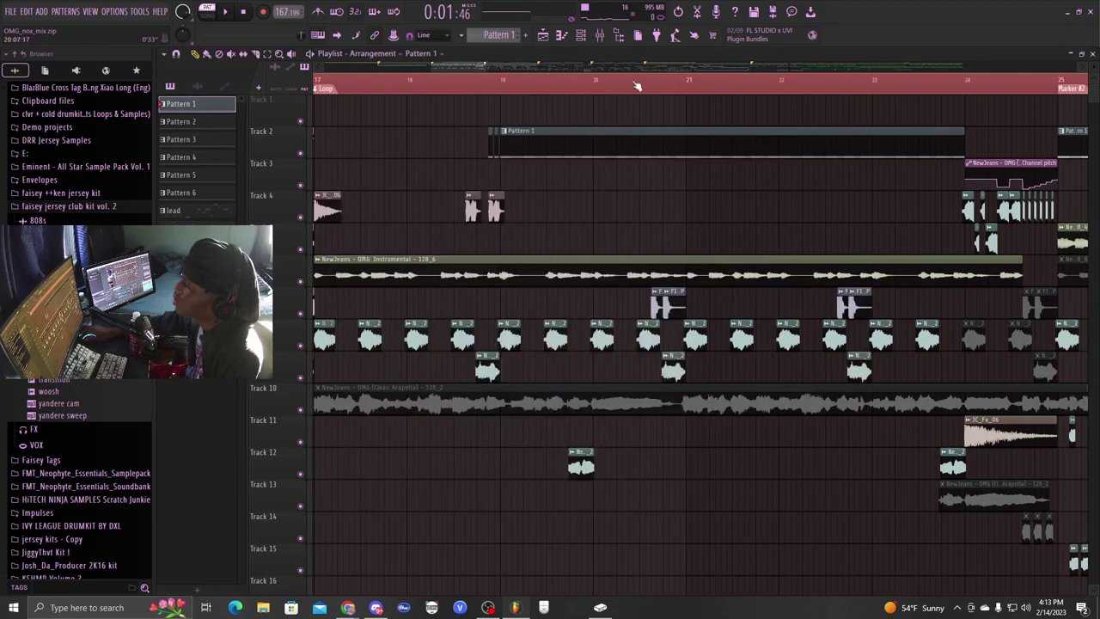
Play the arrangement from the first short Pattern 1 clip just before bar 19 up to the end of bar 23
{"action": "scroll", "coordinate": [637, 86], "scroll_direction": "up", "scroll_amount": 10}
{"action": "left_click", "coordinate": [588, 86]}
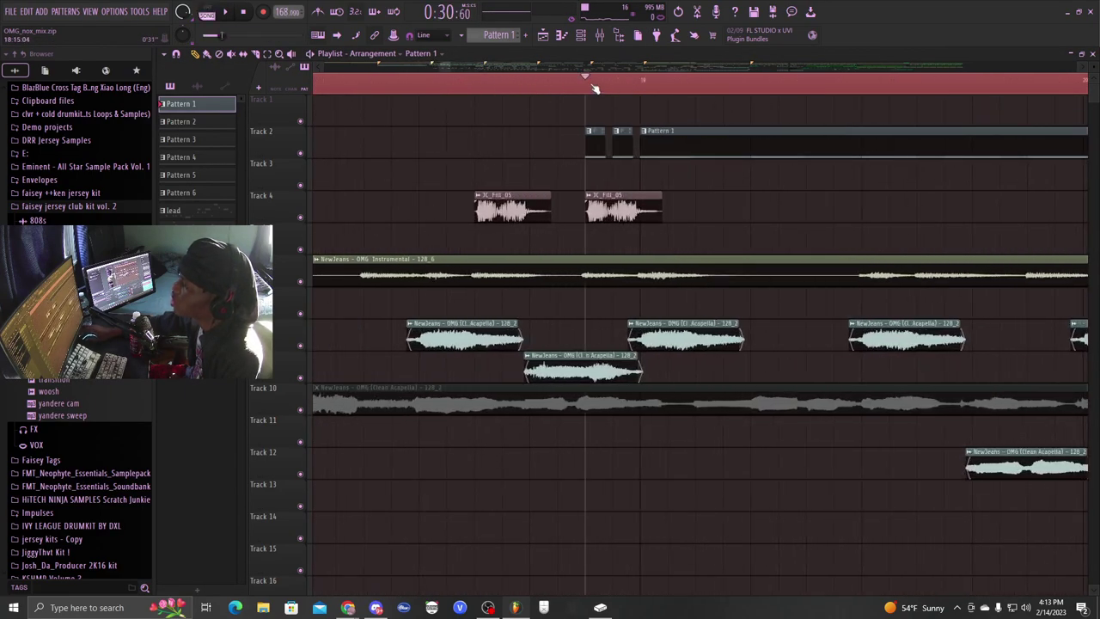
{"action": "scroll", "coordinate": [595, 88], "scroll_direction": "down", "scroll_amount": 5}
{"action": "scroll", "coordinate": [595, 89], "scroll_direction": "up", "scroll_amount": 3}
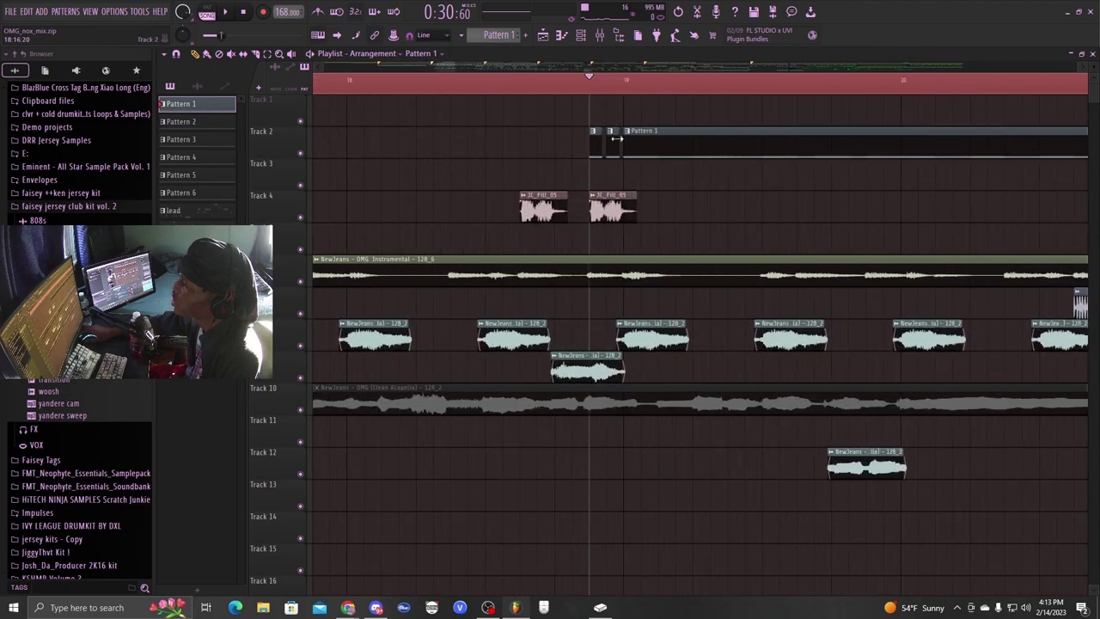
{"action": "key", "text": "space"}
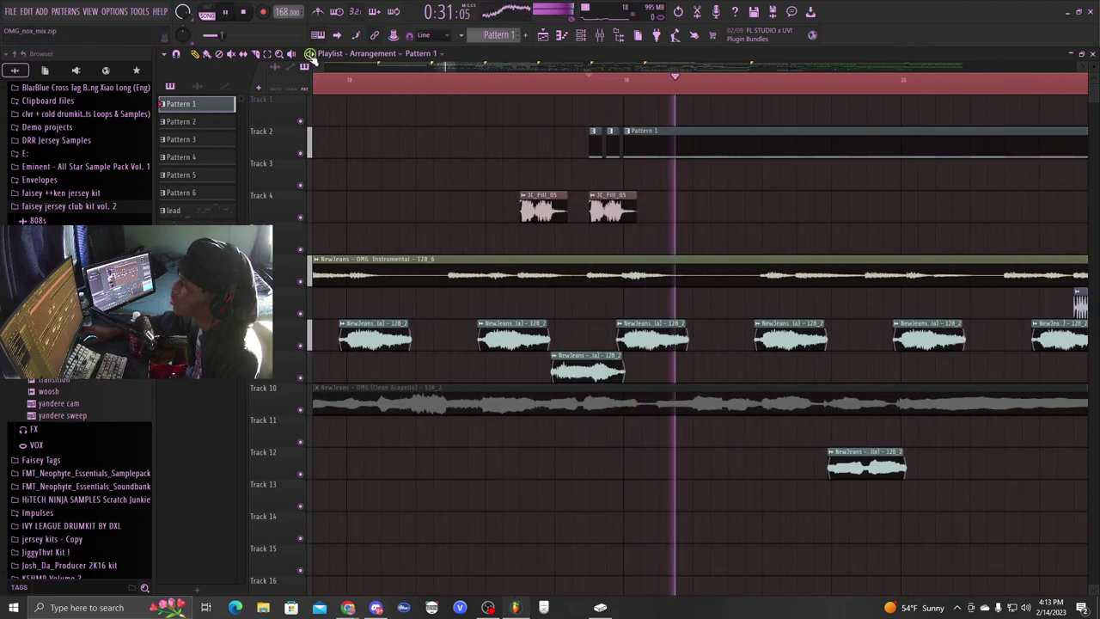
{"action": "scroll", "coordinate": [547, 67], "scroll_direction": "down", "scroll_amount": 4}
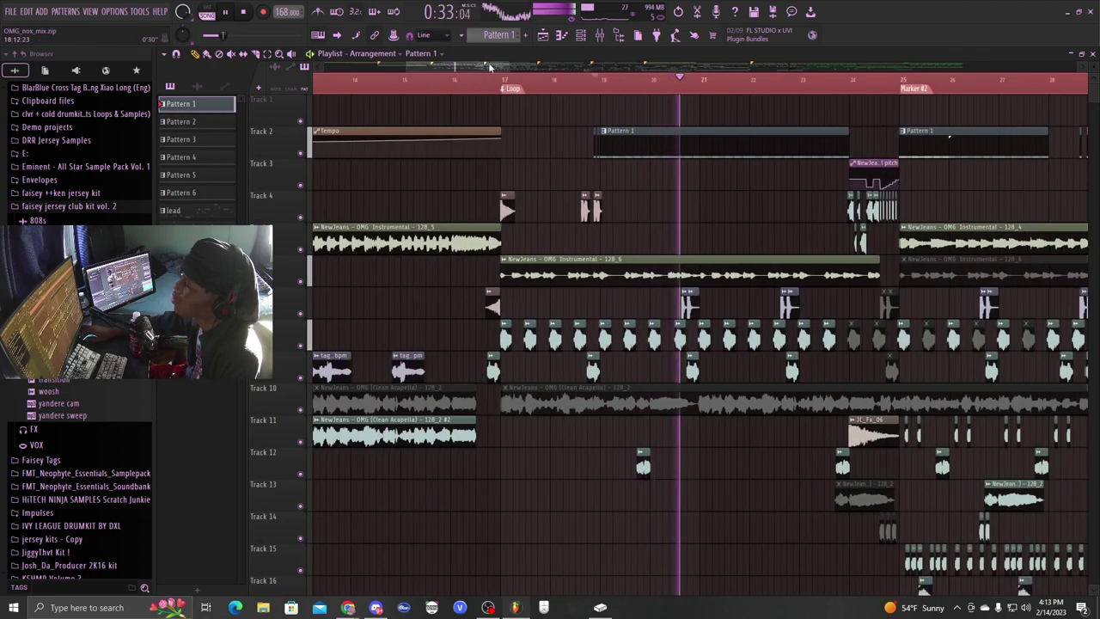
{"action": "left_click_drag", "start_coordinate": [491, 67], "coordinate": [511, 69]}
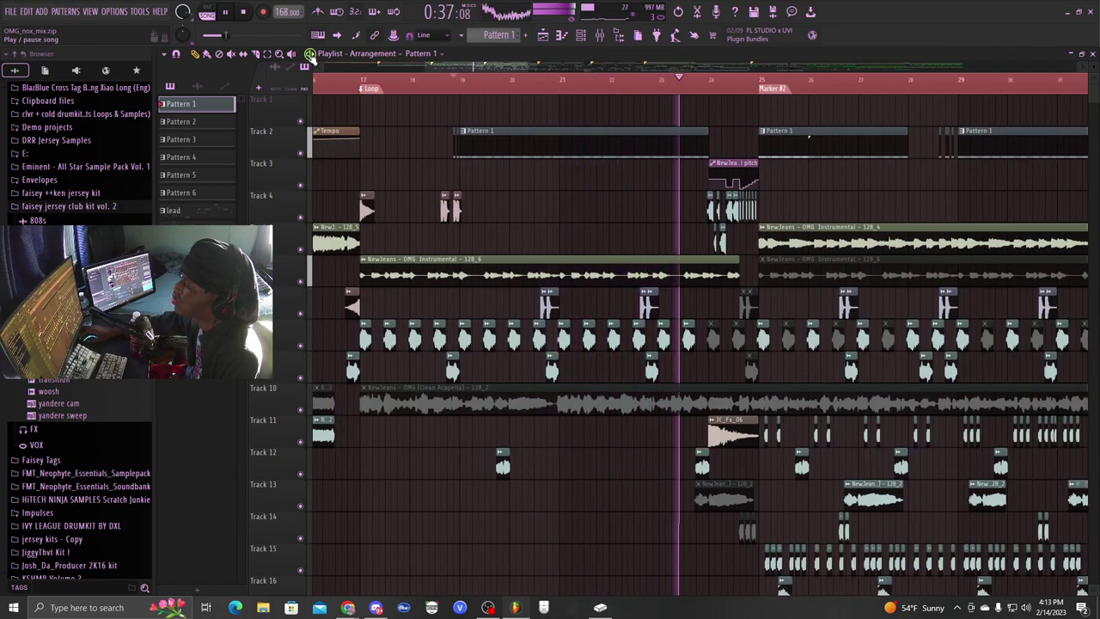
{"action": "key", "text": "space"}
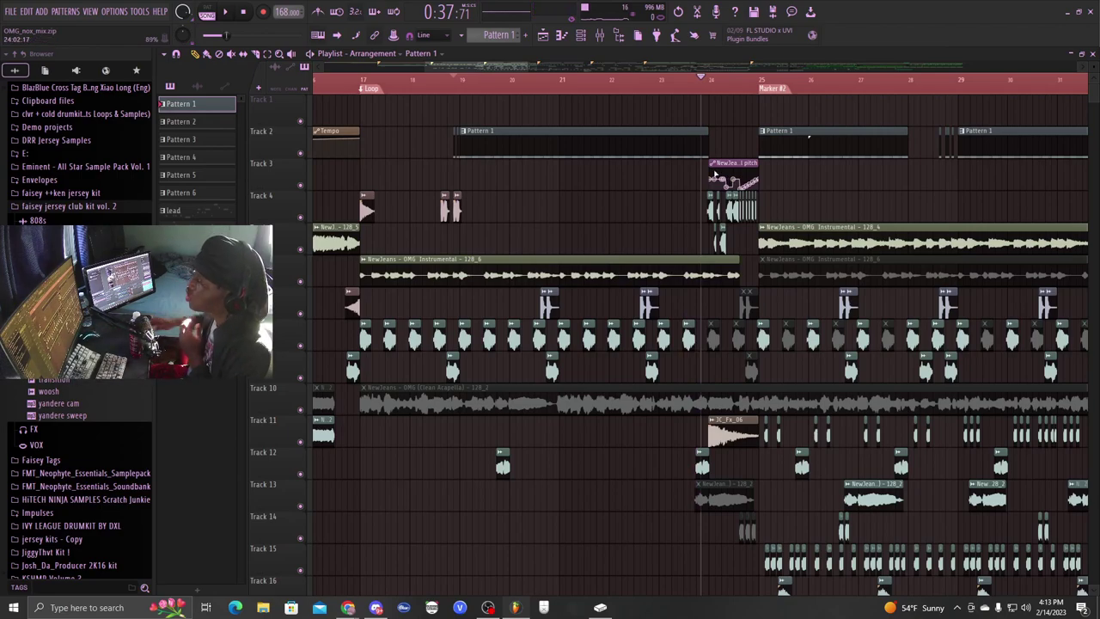
Place the playhead at bar 24 and inspect the automation options of the channel pitch for Track 4's Clean Acapella clip
{"action": "scroll", "coordinate": [739, 176], "scroll_direction": "up", "scroll_amount": 3}
{"action": "left_click_drag", "start_coordinate": [480, 69], "coordinate": [485, 68]}
{"action": "left_click", "coordinate": [459, 85]}
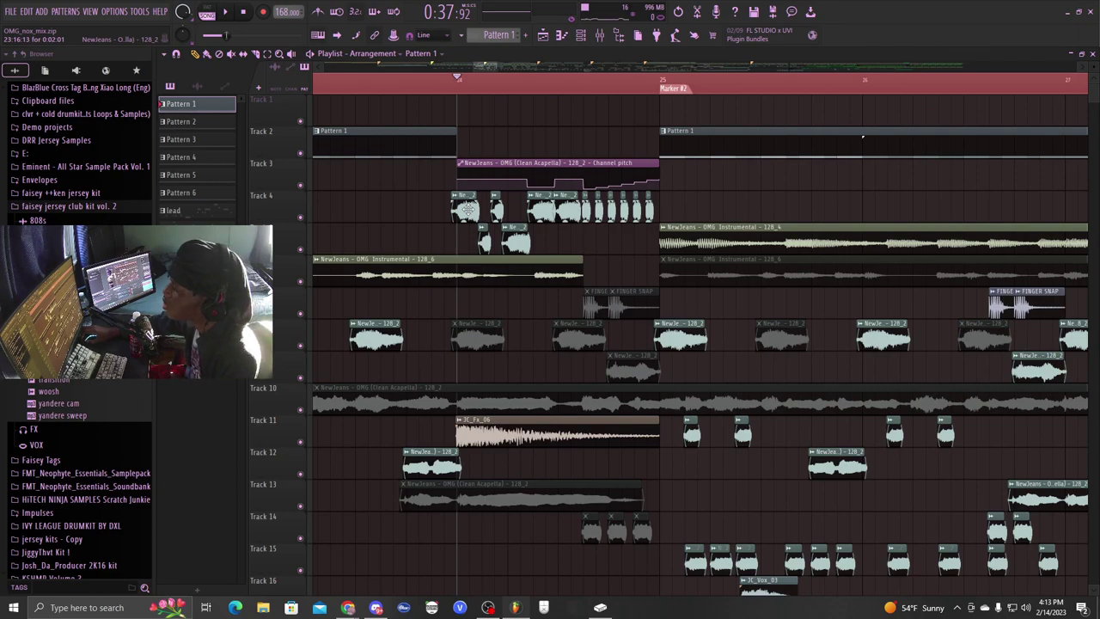
{"action": "double_click", "coordinate": [467, 209]}
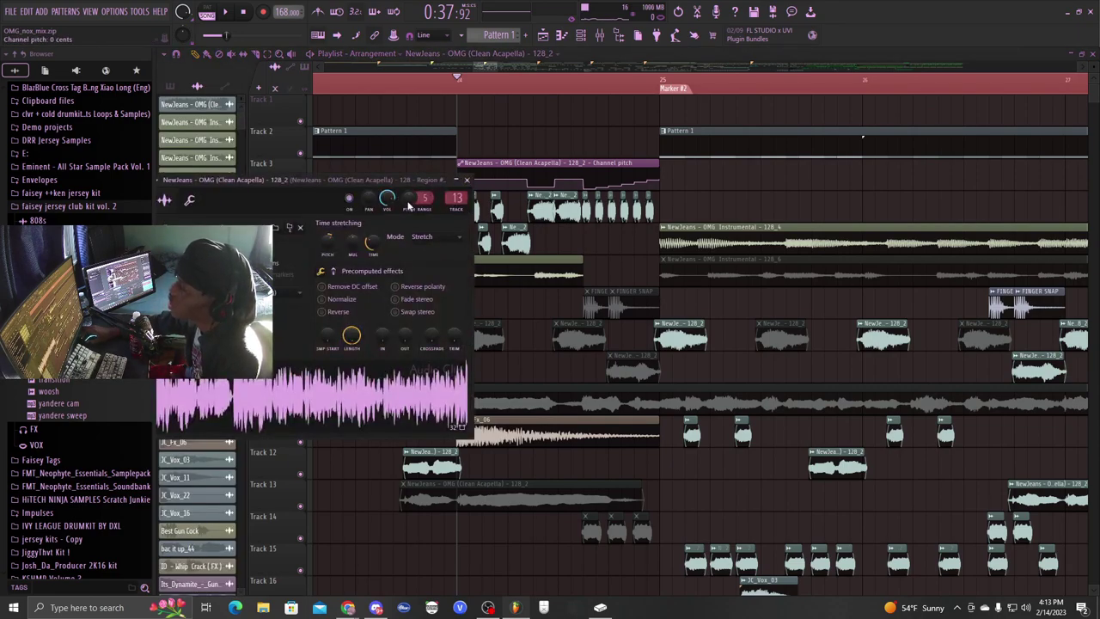
{"action": "left_click_drag", "start_coordinate": [413, 182], "coordinate": [550, 199]}
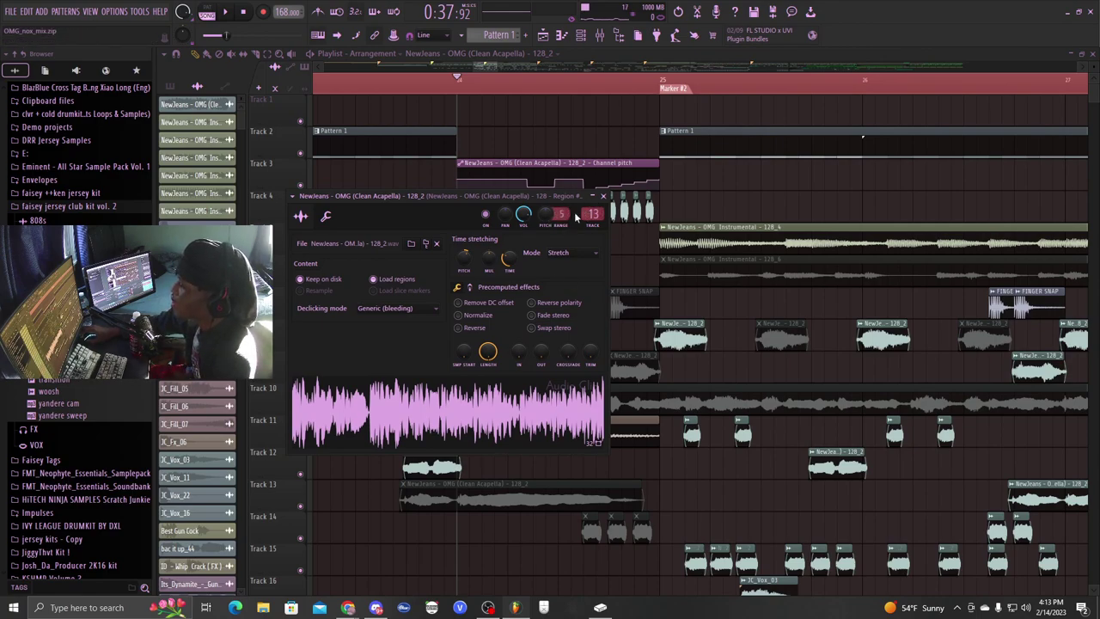
{"action": "right_click", "coordinate": [545, 218]}
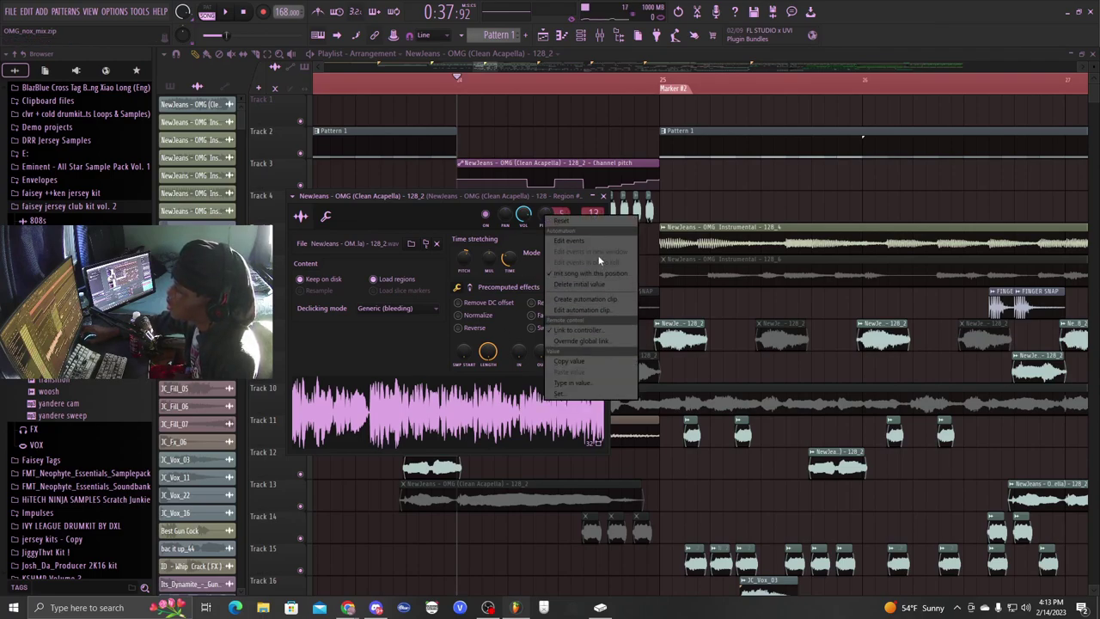
{"action": "left_click", "coordinate": [550, 145]}
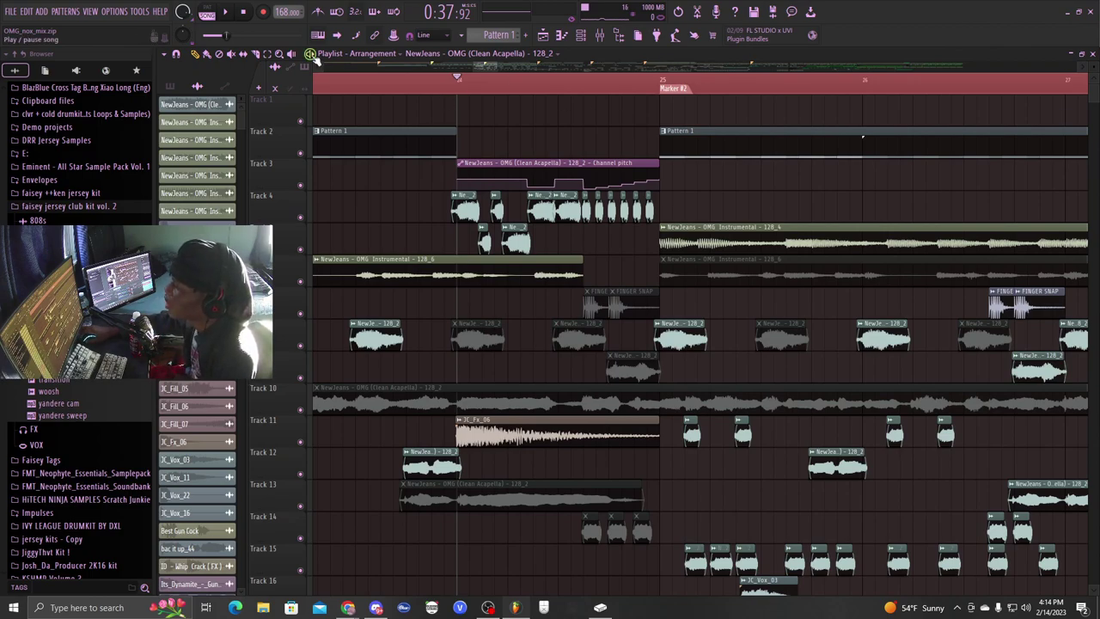
Play the pitch-automated acapella chops from bar 24 to Marker #2 at bar 25
{"action": "key", "text": "space"}
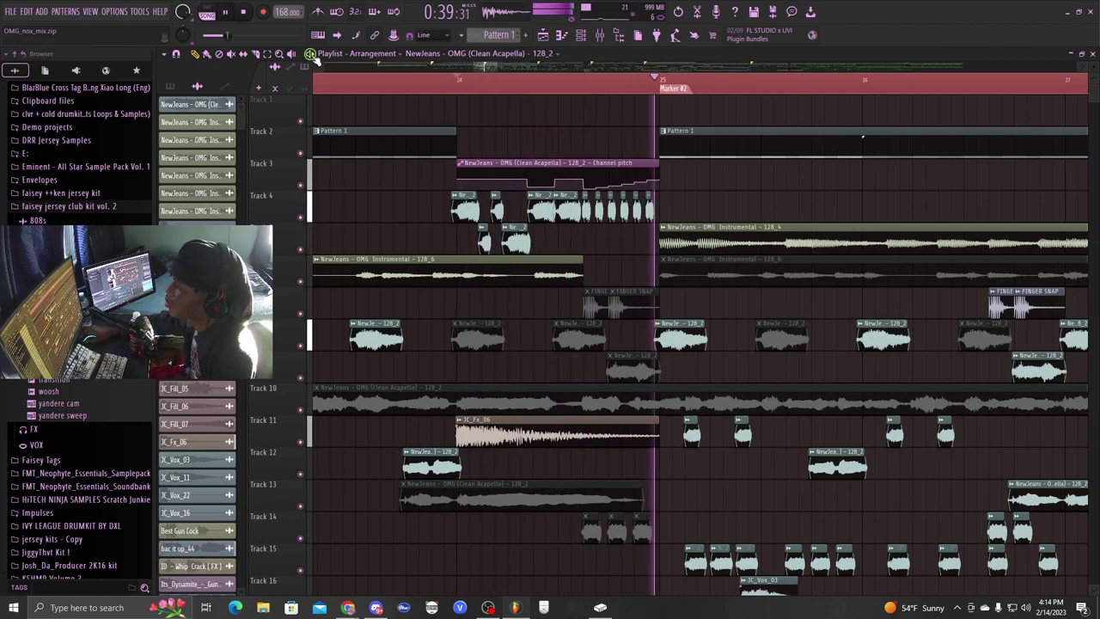
{"action": "scroll", "coordinate": [460, 88], "scroll_direction": "up", "scroll_amount": 2}
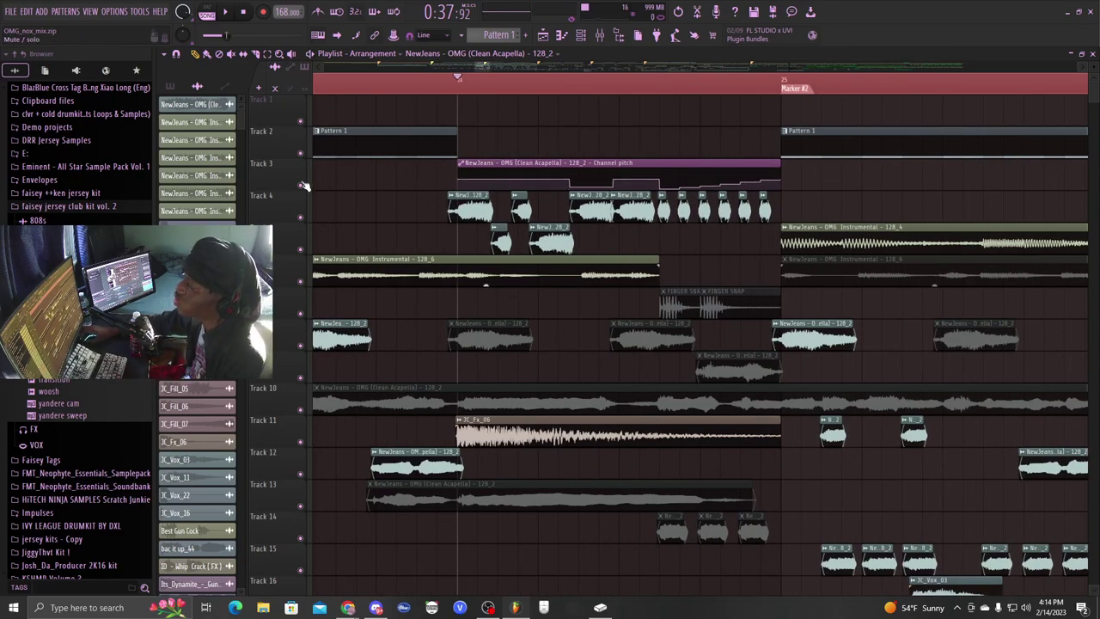
Isolate Tracks 4 and 5 and play the acapella chops from bar 24 without their pitch automation
{"action": "right_click", "coordinate": [300, 217]}
{"action": "left_click", "coordinate": [302, 251]}
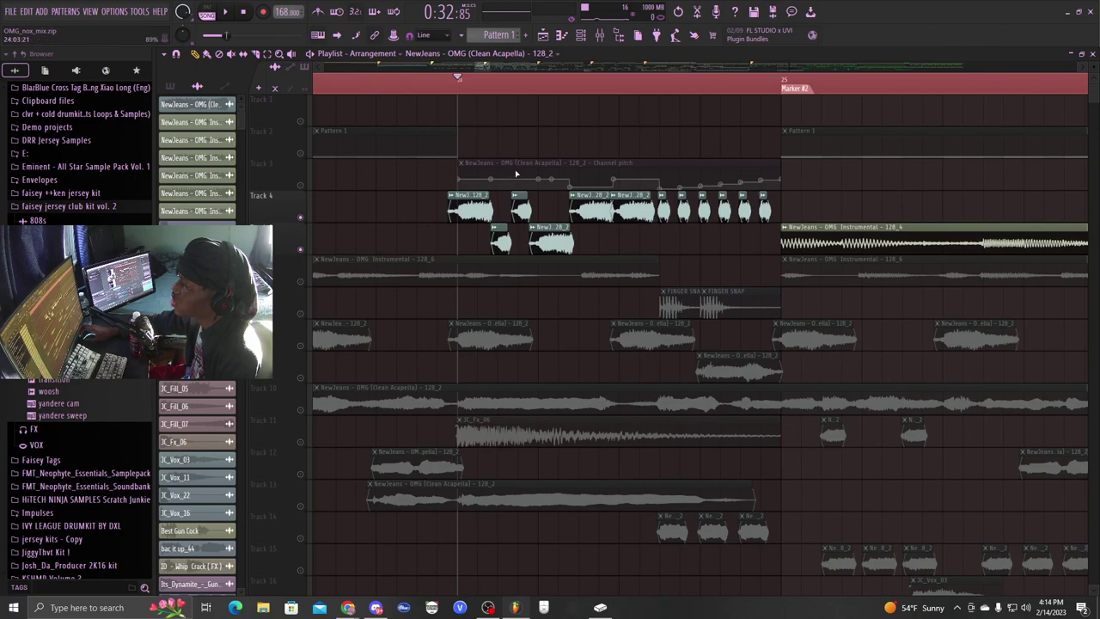
{"action": "key", "text": "space"}
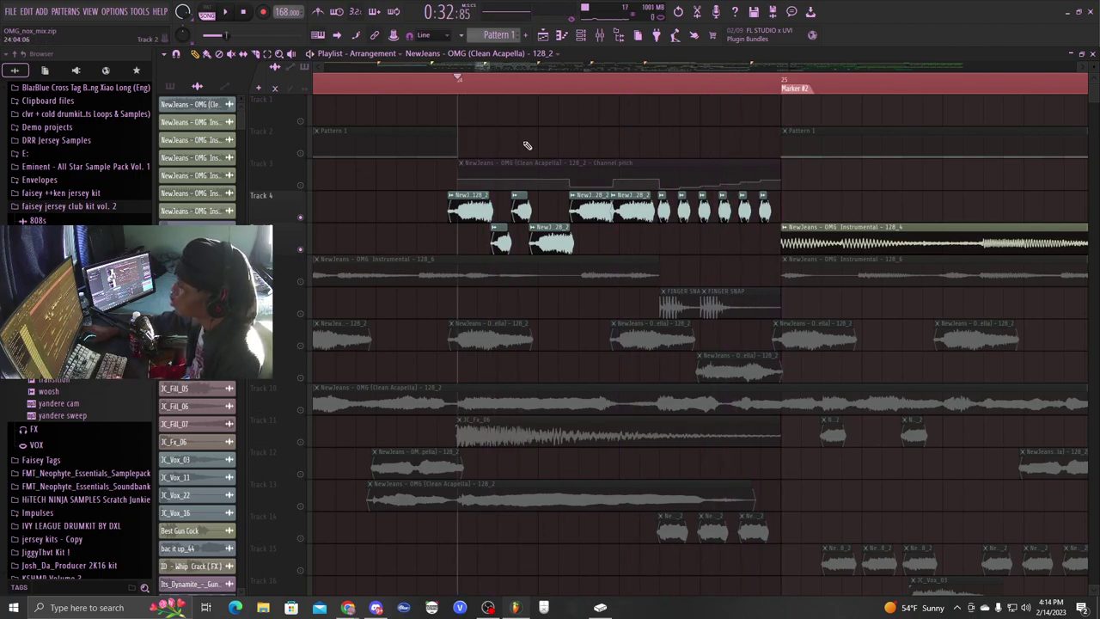
Re-enable Track 3's channel pitch automation, replay the isolated acapella chops from bar 24, and restore all tracks
{"action": "left_click", "coordinate": [301, 185]}
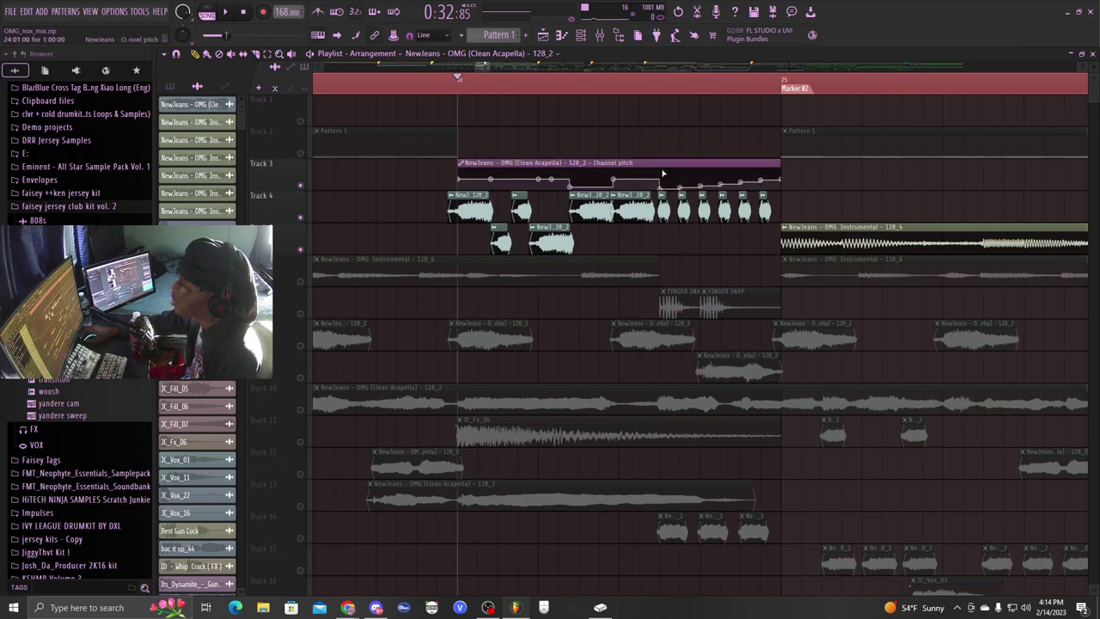
{"action": "key", "text": "space"}
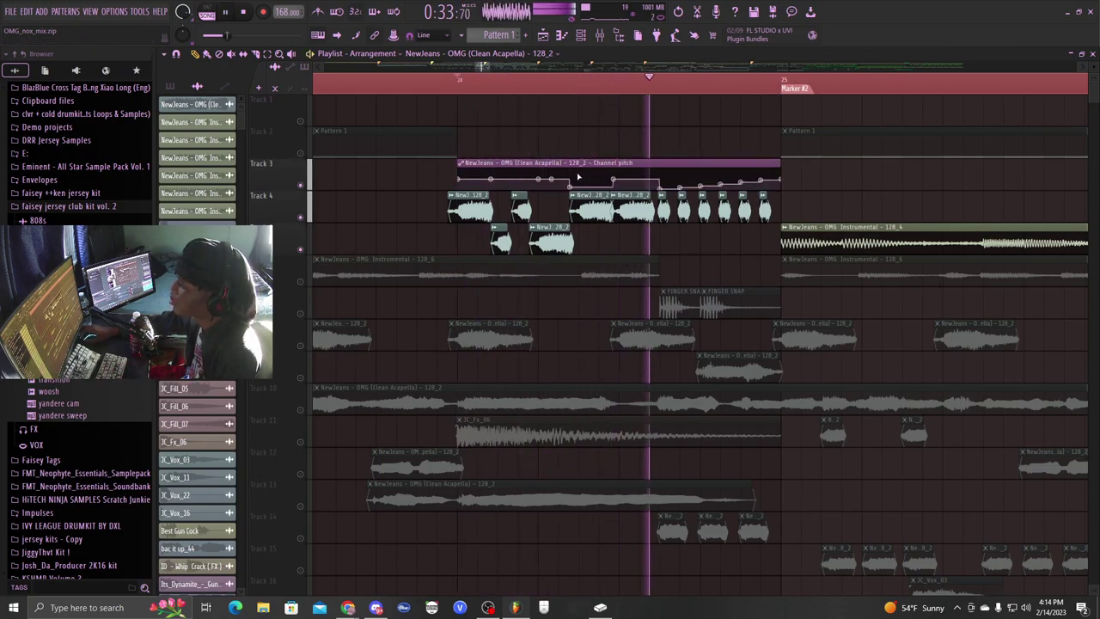
{"action": "right_click", "coordinate": [301, 187]}
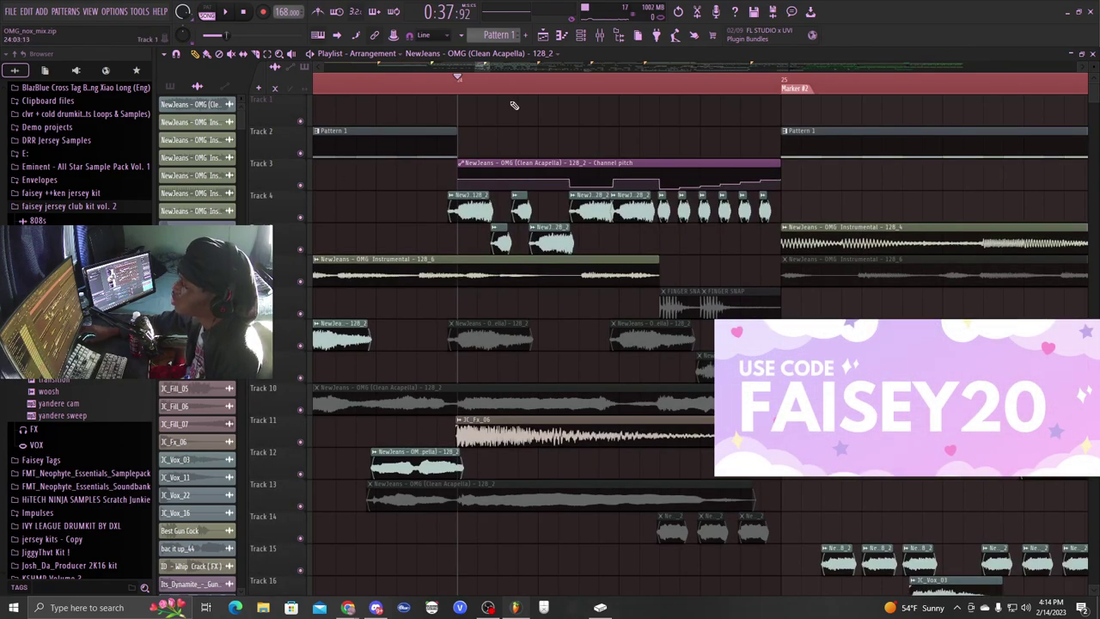
Play the full arrangement from Marker #2 at bar 25 through about bar 32
{"action": "scroll", "coordinate": [499, 67], "scroll_direction": "down", "scroll_amount": 4}
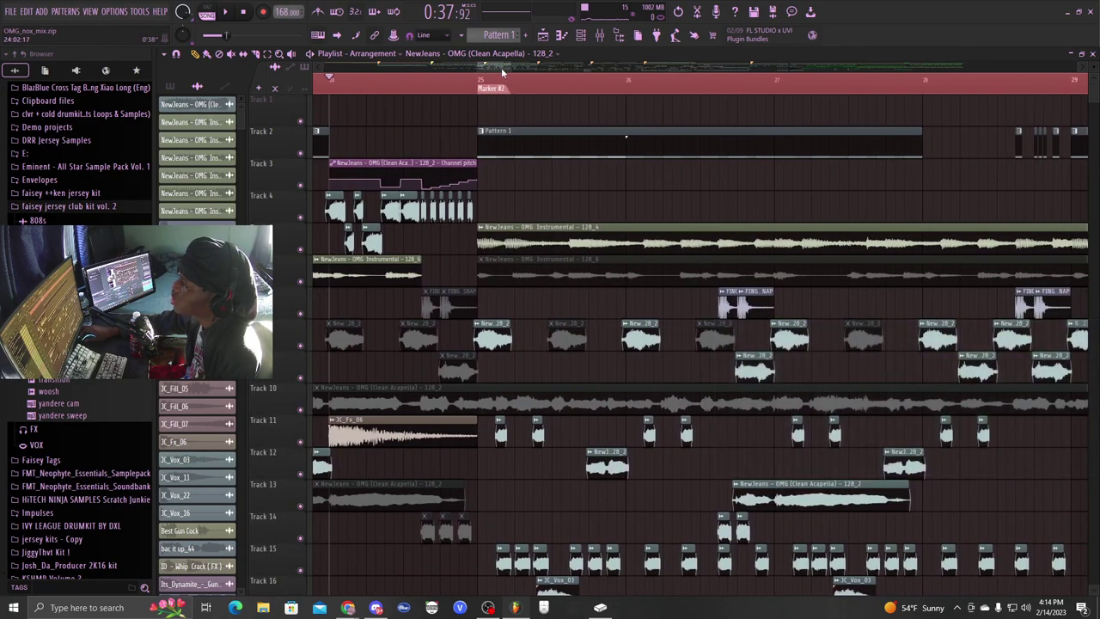
{"action": "key", "text": "space"}
{"action": "scroll", "coordinate": [501, 95], "scroll_direction": "down", "scroll_amount": 3}
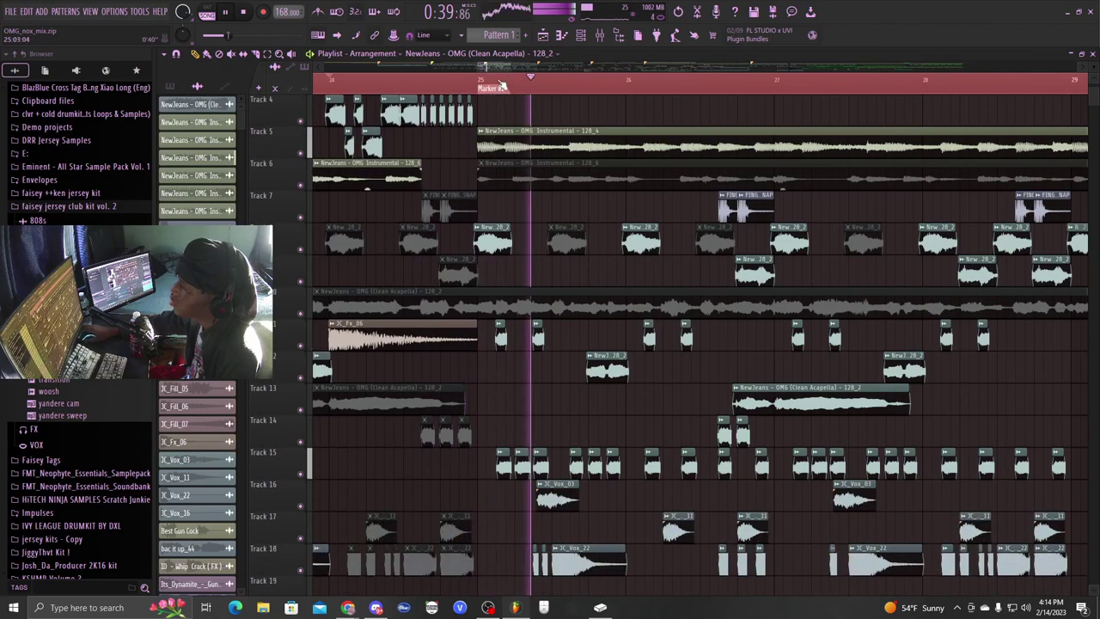
{"action": "scroll", "coordinate": [501, 86], "scroll_direction": "down", "scroll_amount": 3}
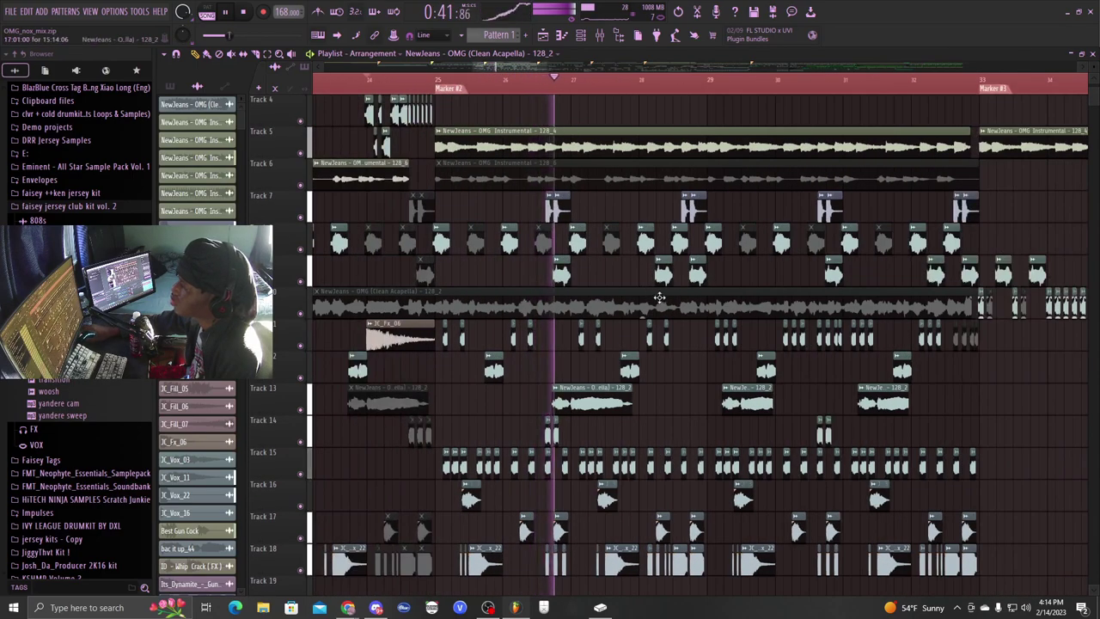
{"action": "scroll", "coordinate": [660, 297], "scroll_direction": "down", "scroll_amount": 3}
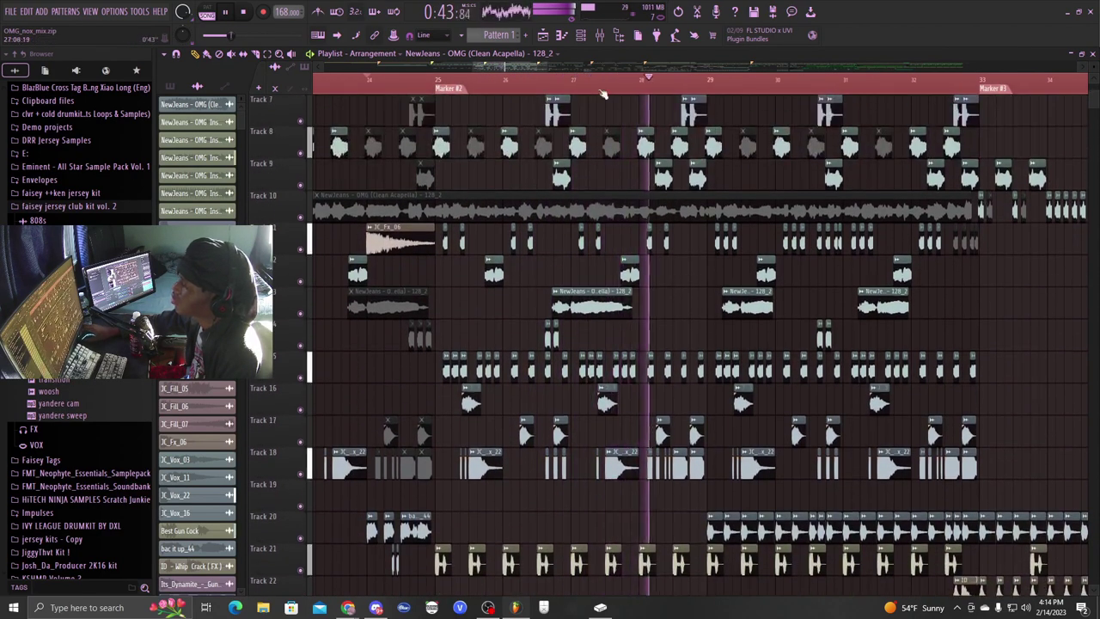
{"action": "scroll", "coordinate": [507, 187], "scroll_direction": "up", "scroll_amount": 4}
{"action": "scroll", "coordinate": [508, 187], "scroll_direction": "up", "scroll_amount": 2}
{"action": "scroll", "coordinate": [546, 86], "scroll_direction": "down", "scroll_amount": 2}
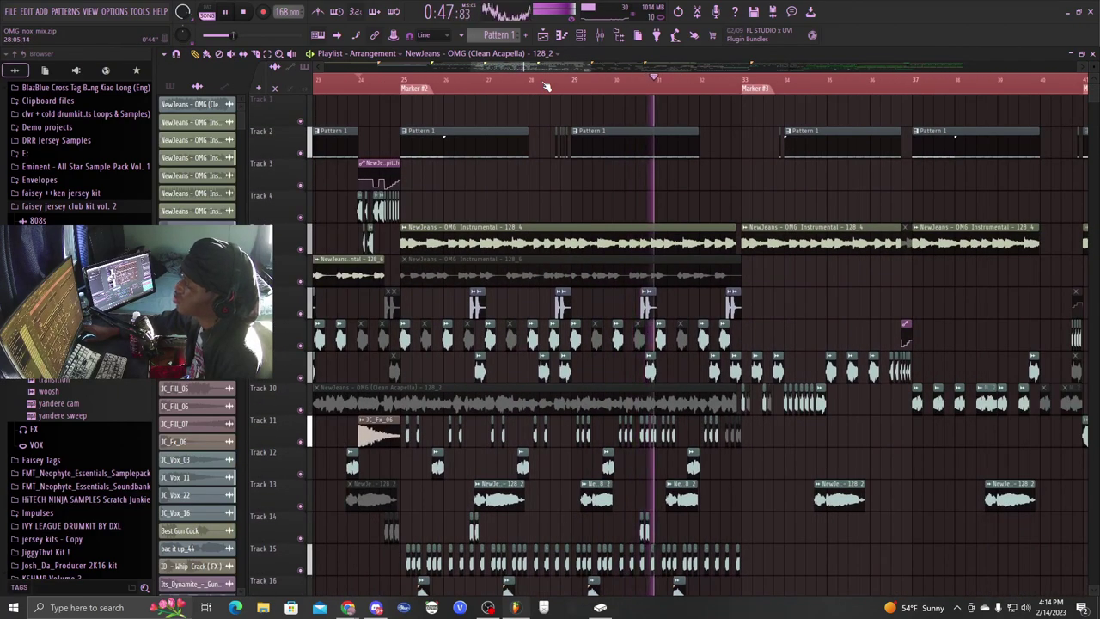
{"action": "scroll", "coordinate": [590, 216], "scroll_direction": "down", "scroll_amount": 1}
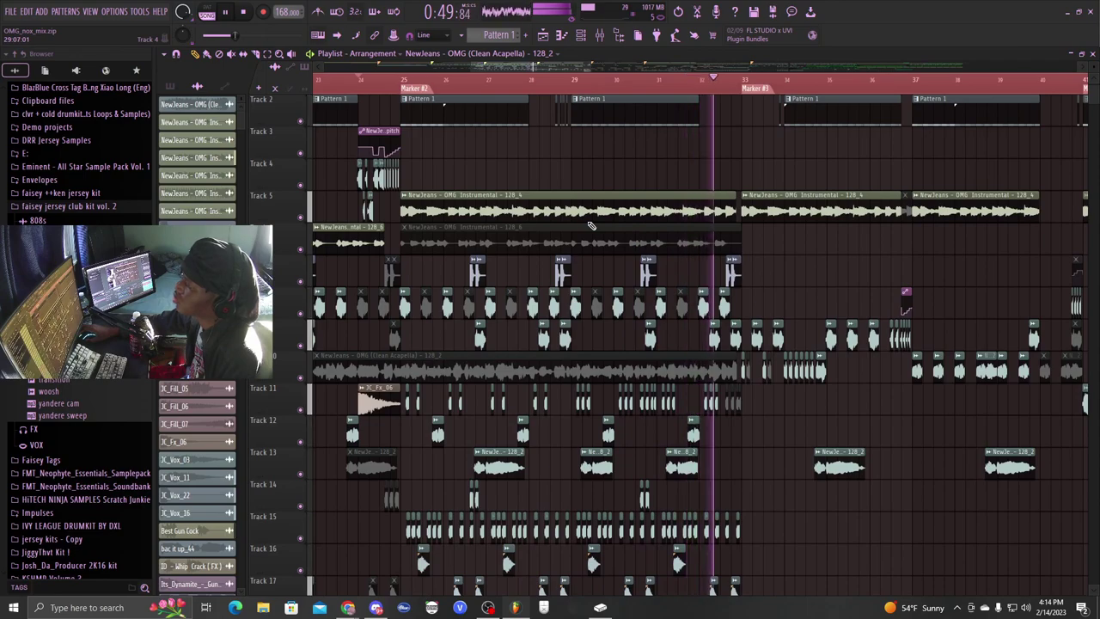
{"action": "key", "text": "space"}
Place the playhead at Marker #2 and audition the first Best Gun Cock clip on Track 21
{"action": "scroll", "coordinate": [418, 111], "scroll_direction": "down", "scroll_amount": 2}
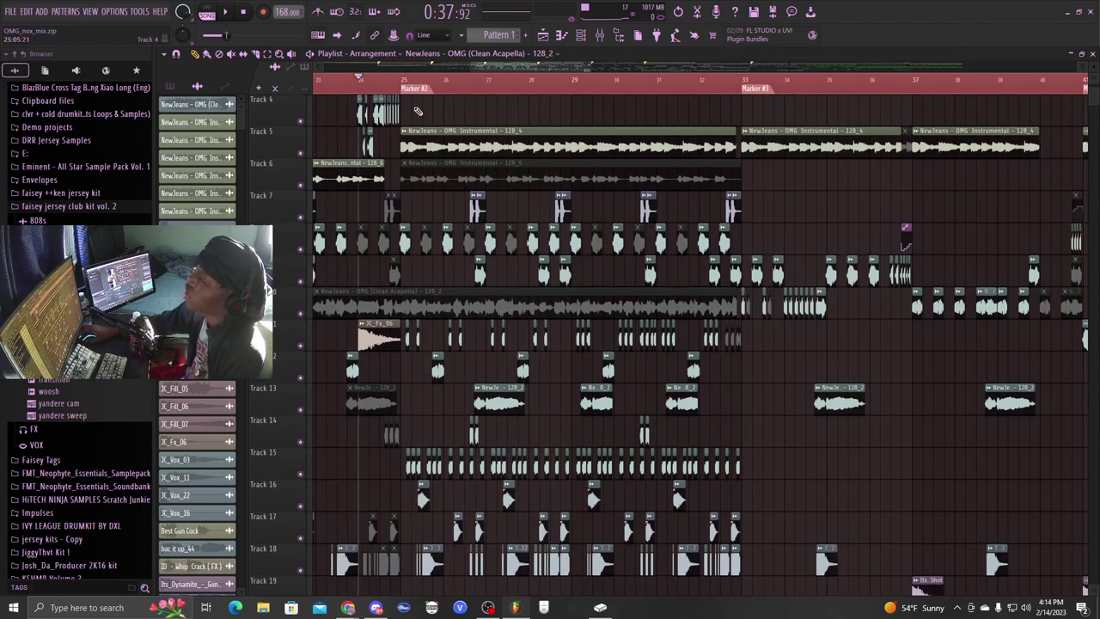
{"action": "scroll", "coordinate": [408, 86], "scroll_direction": "up", "scroll_amount": 2}
{"action": "scroll", "coordinate": [528, 294], "scroll_direction": "down", "scroll_amount": 7}
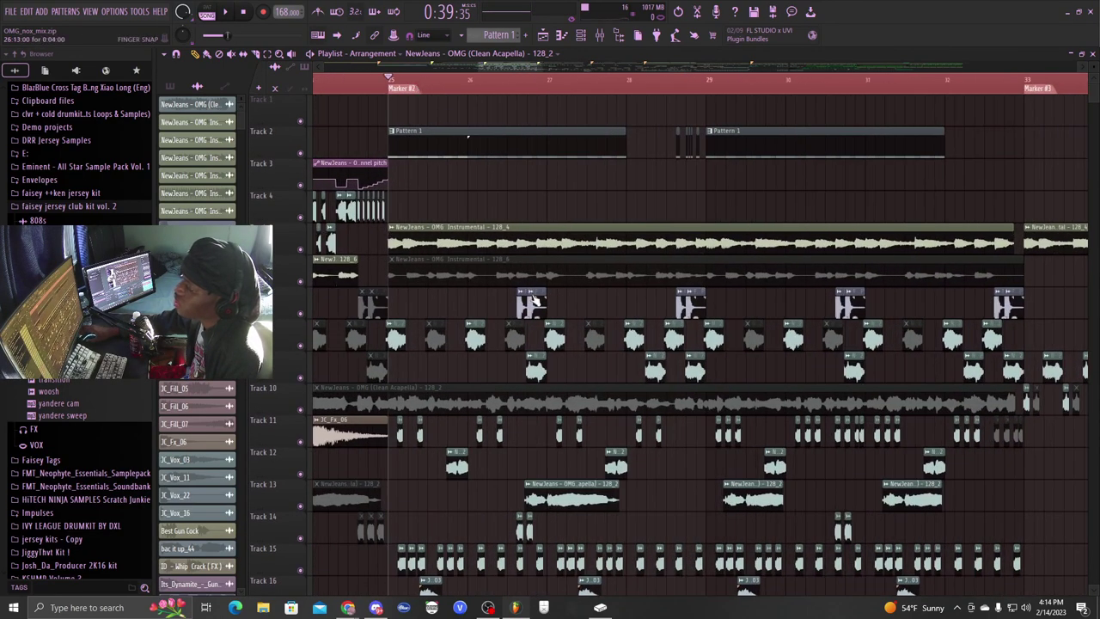
{"action": "scroll", "coordinate": [527, 295], "scroll_direction": "down", "scroll_amount": 2}
{"action": "scroll", "coordinate": [400, 83], "scroll_direction": "left", "scroll_amount": 2}
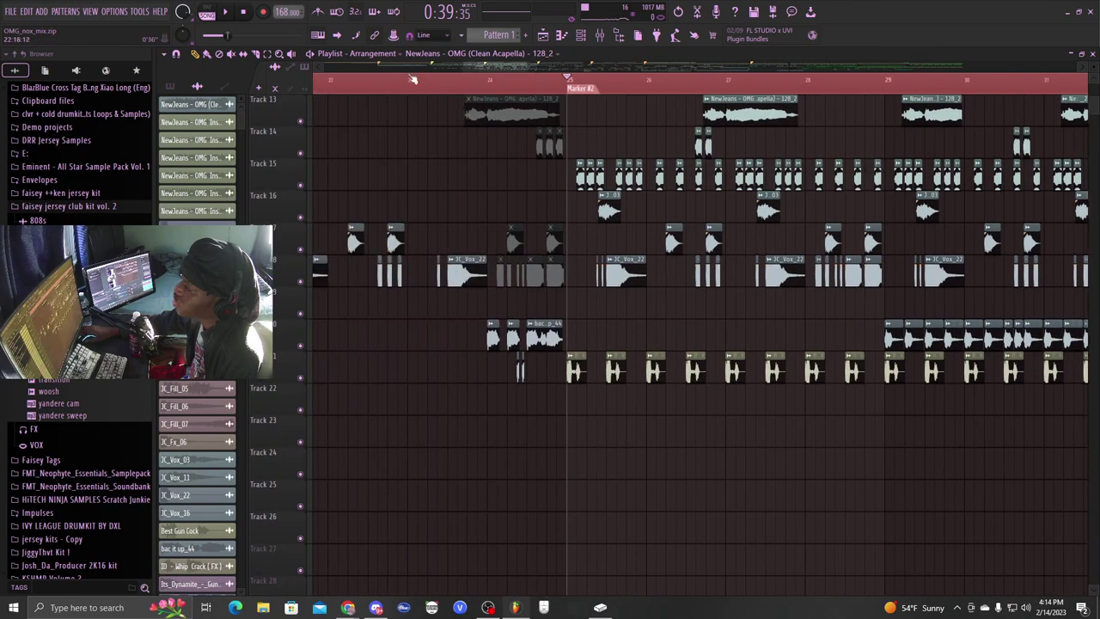
{"action": "scroll", "coordinate": [640, 91], "scroll_direction": "up", "scroll_amount": 3}
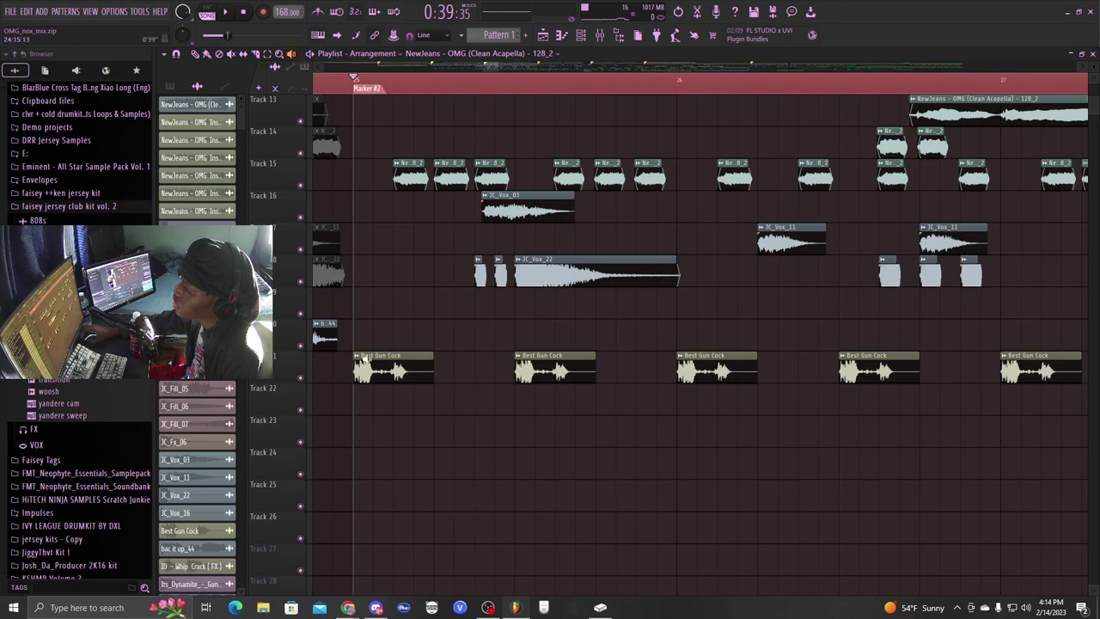
{"action": "key", "text": "space"}
Audition the JC_Vox_22 clip on Track 18 and the Clean Acapella chops on Track 15 after Marker #2
{"action": "scroll", "coordinate": [369, 365], "scroll_direction": "up", "scroll_amount": 4}
{"action": "key", "text": "space"}
{"action": "scroll", "coordinate": [489, 425], "scroll_direction": "up", "scroll_amount": 3}
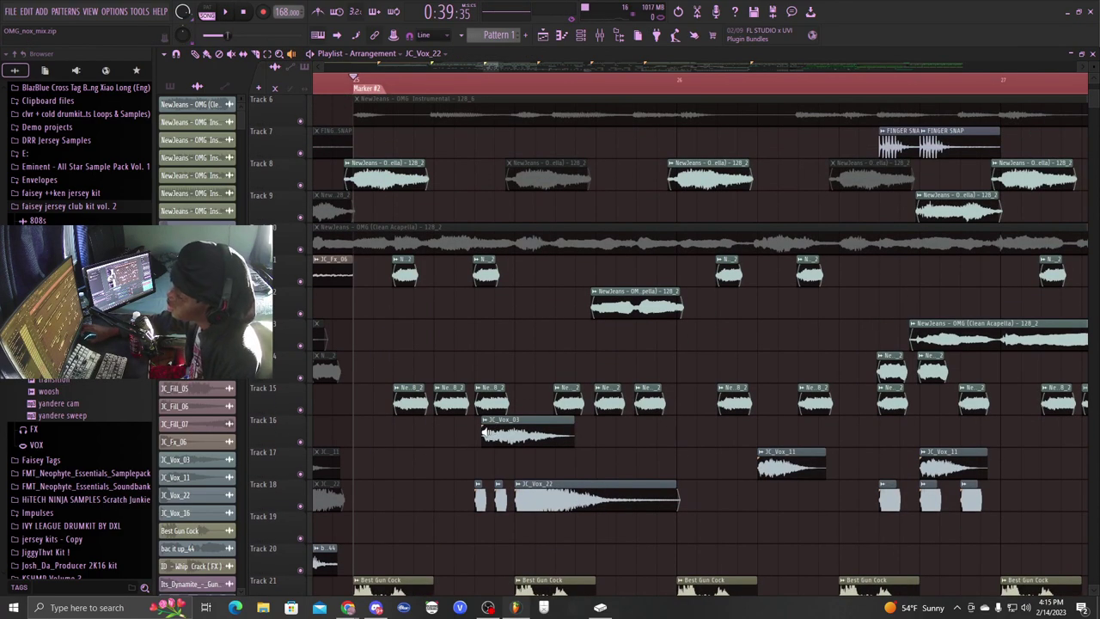
{"action": "left_click", "coordinate": [421, 401]}
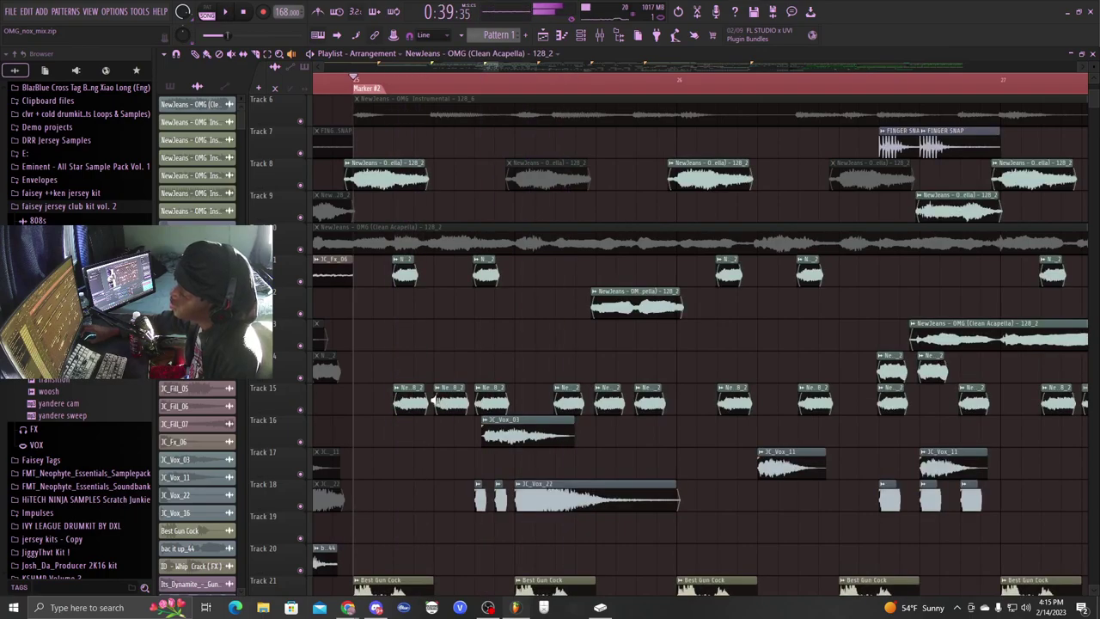
{"action": "scroll", "coordinate": [430, 400], "scroll_direction": "up", "scroll_amount": 3}
{"action": "key", "text": "space"}
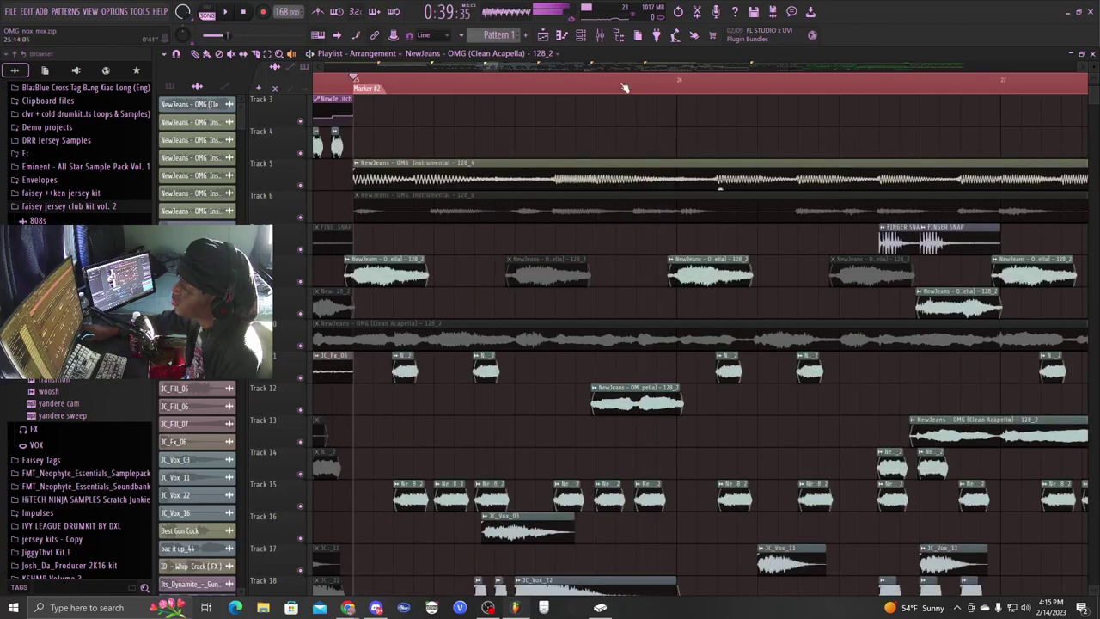
Audition the first JC_Vox_16 clip on Track 20 at bar 29
{"action": "scroll", "coordinate": [630, 89], "scroll_direction": "down", "scroll_amount": 6}
{"action": "scroll", "coordinate": [747, 344], "scroll_direction": "down", "scroll_amount": 4}
{"action": "scroll", "coordinate": [663, 222], "scroll_direction": "down", "scroll_amount": 5}
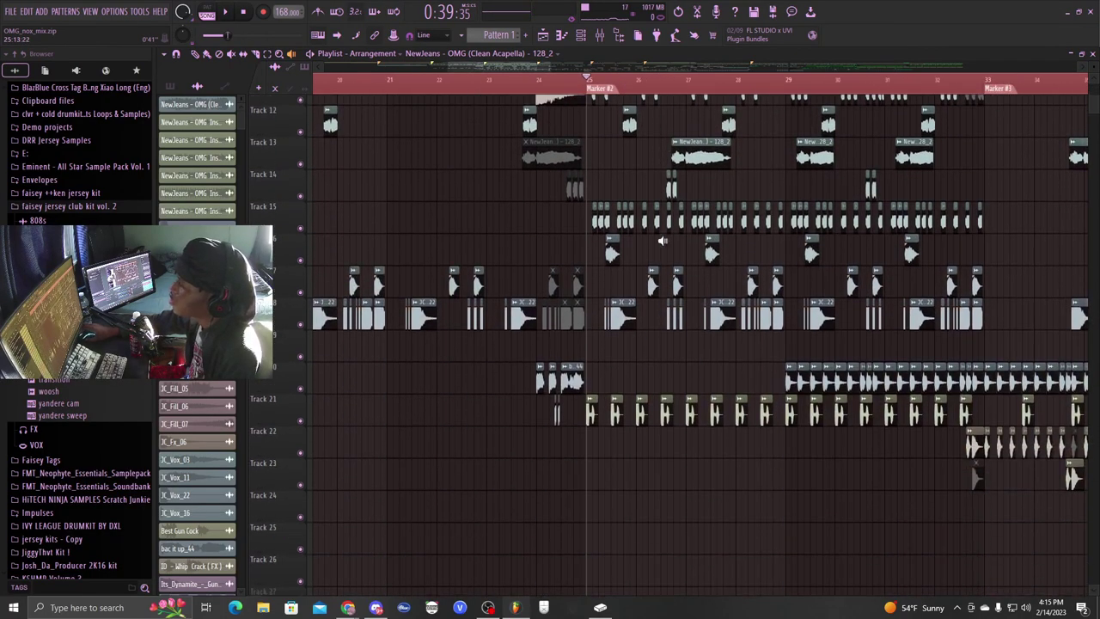
{"action": "left_click_drag", "start_coordinate": [513, 66], "coordinate": [528, 68]}
{"action": "scroll", "coordinate": [633, 204], "scroll_direction": "up", "scroll_amount": 6}
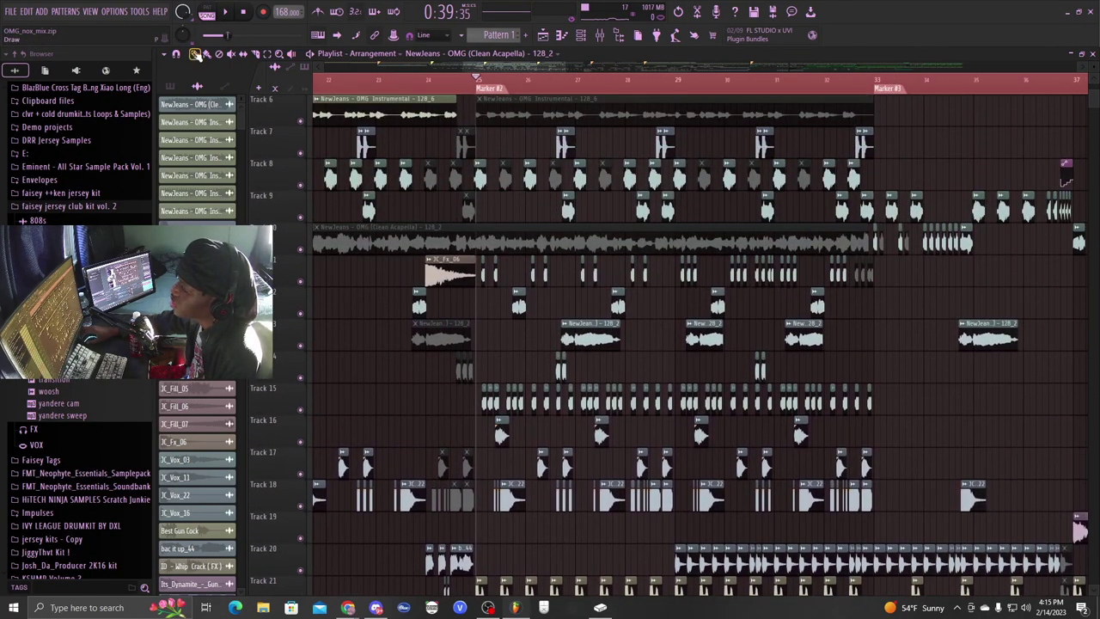
{"action": "scroll", "coordinate": [700, 319], "scroll_direction": "down", "scroll_amount": 4}
{"action": "scroll", "coordinate": [720, 89], "scroll_direction": "up", "scroll_amount": 5}
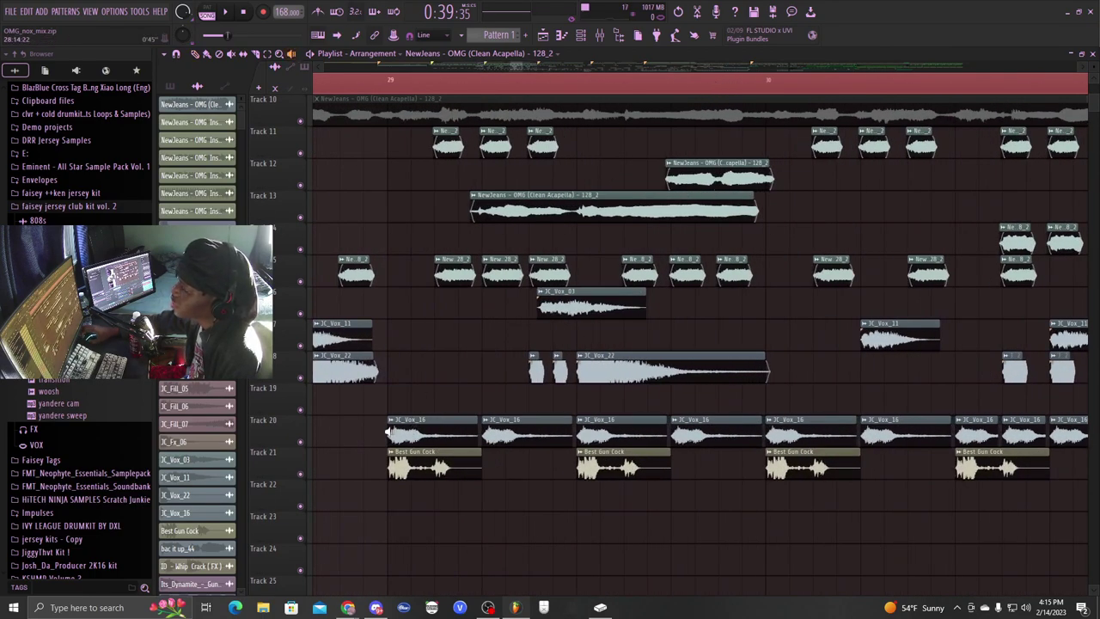
{"action": "left_click", "coordinate": [389, 431]}
Play the arrangement from bar 29 through Marker #3 to about bar 34
{"action": "scroll", "coordinate": [480, 82], "scroll_direction": "down", "scroll_amount": 5}
{"action": "scroll", "coordinate": [464, 221], "scroll_direction": "up", "scroll_amount": 1}
{"action": "scroll", "coordinate": [464, 221], "scroll_direction": "down", "scroll_amount": 1}
{"action": "scroll", "coordinate": [412, 150], "scroll_direction": "up", "scroll_amount": 1}
{"action": "scroll", "coordinate": [393, 123], "scroll_direction": "down", "scroll_amount": 1}
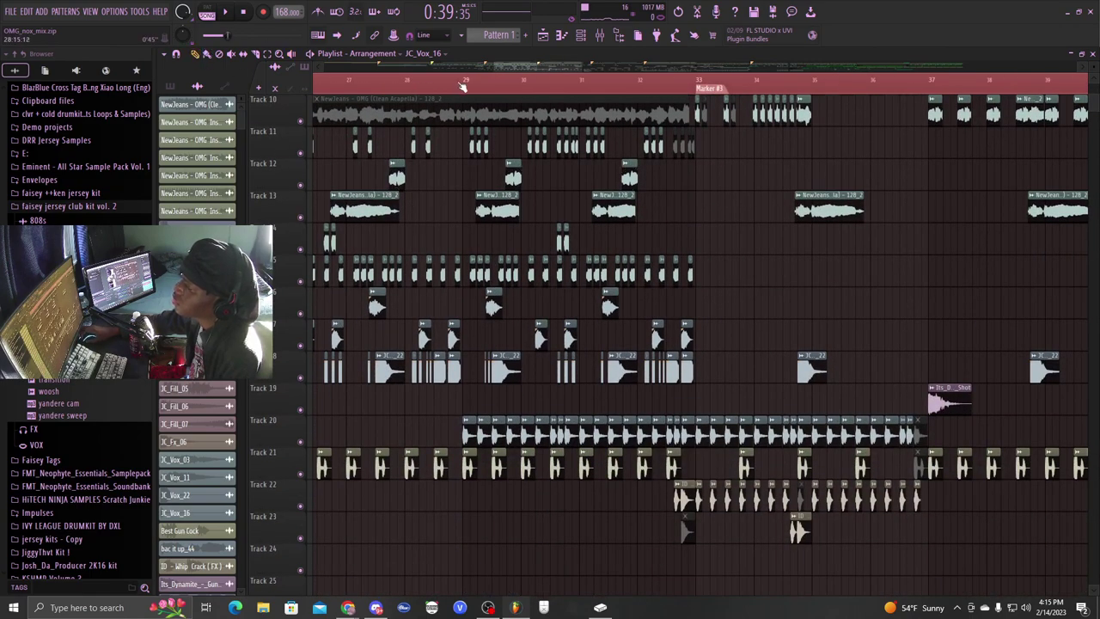
{"action": "scroll", "coordinate": [615, 249], "scroll_direction": "up", "scroll_amount": 4}
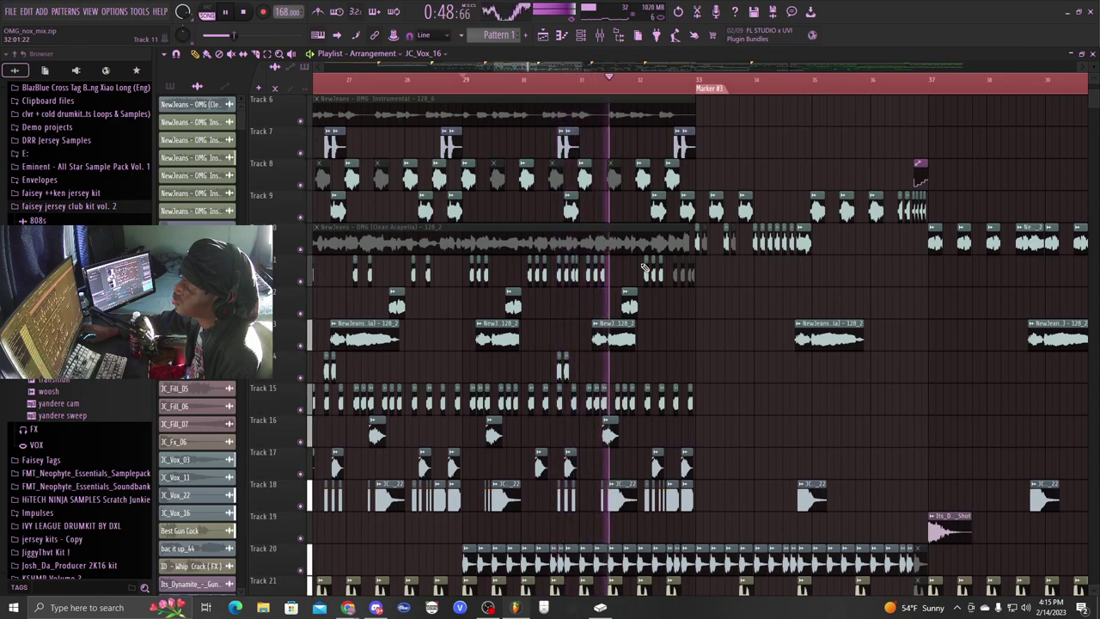
{"action": "scroll", "coordinate": [731, 177], "scroll_direction": "down", "scroll_amount": 3}
{"action": "scroll", "coordinate": [705, 129], "scroll_direction": "up", "scroll_amount": 3}
{"action": "scroll", "coordinate": [655, 71], "scroll_direction": "right", "scroll_amount": 4}
{"action": "scroll", "coordinate": [636, 181], "scroll_direction": "down", "scroll_amount": 3}
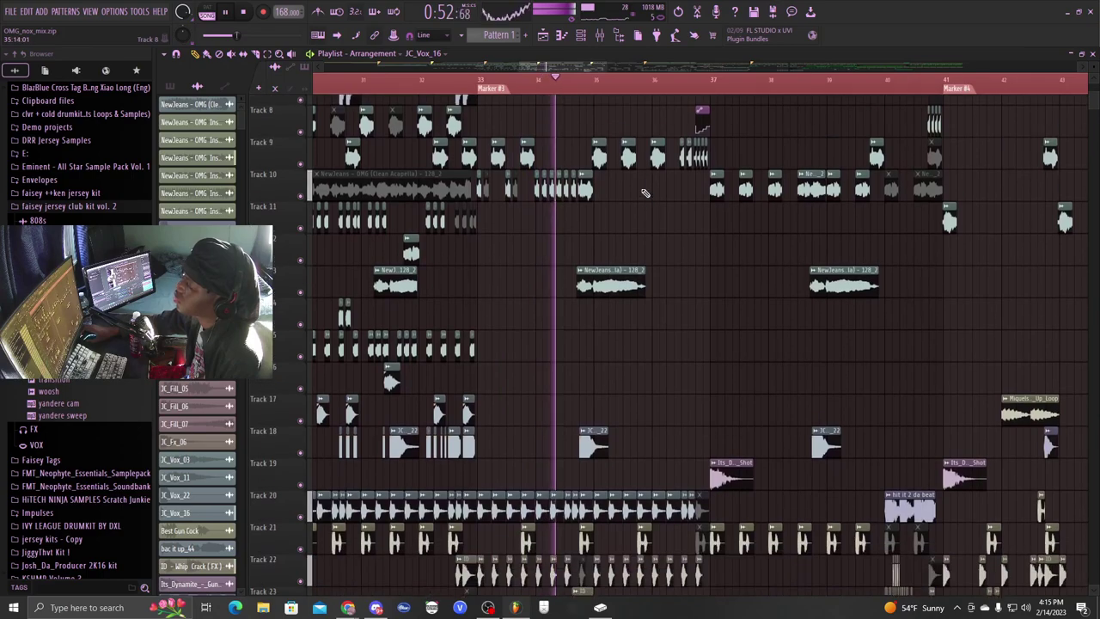
{"action": "scroll", "coordinate": [645, 193], "scroll_direction": "down", "scroll_amount": 1}
{"action": "key", "text": "space"}
Place the playhead at Marker #3 and audition the ID - Whip Crack (FX) clips on Track 22 individually
{"action": "scroll", "coordinate": [636, 180], "scroll_direction": "up", "scroll_amount": 2}
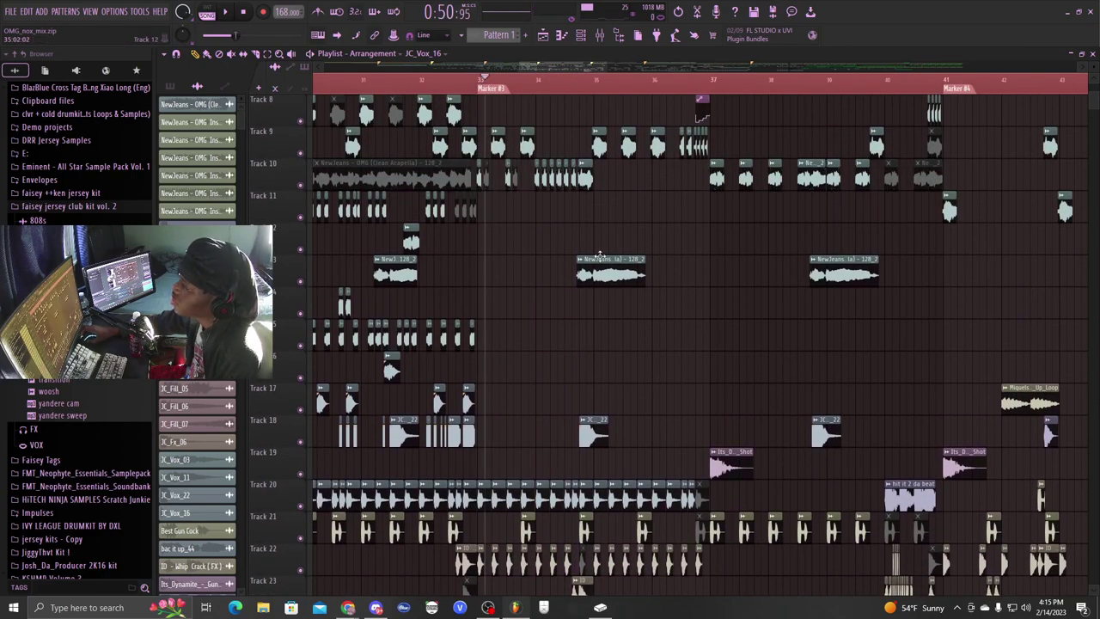
{"action": "scroll", "coordinate": [593, 252], "scroll_direction": "up", "scroll_amount": 5}
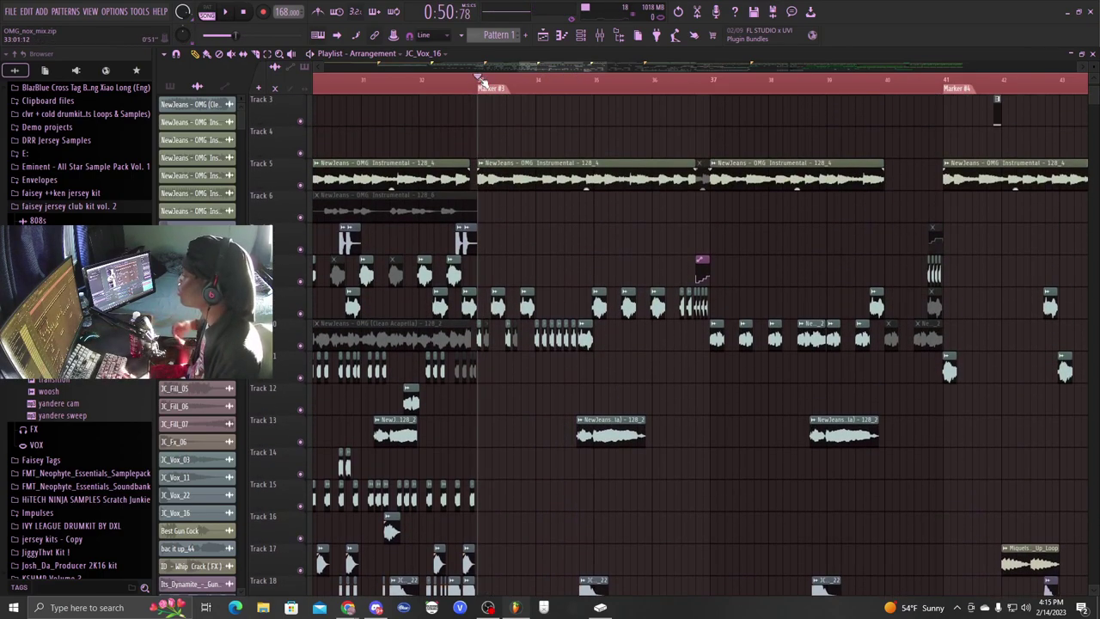
{"action": "scroll", "coordinate": [544, 97], "scroll_direction": "down", "scroll_amount": 10}
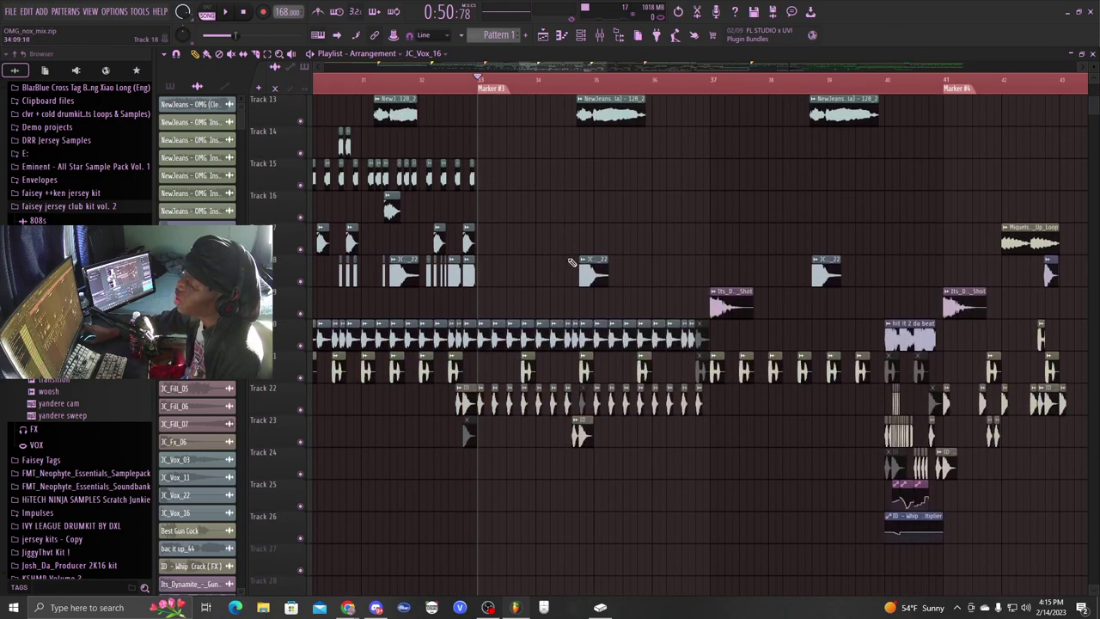
{"action": "scroll", "coordinate": [505, 86], "scroll_direction": "up", "scroll_amount": 3}
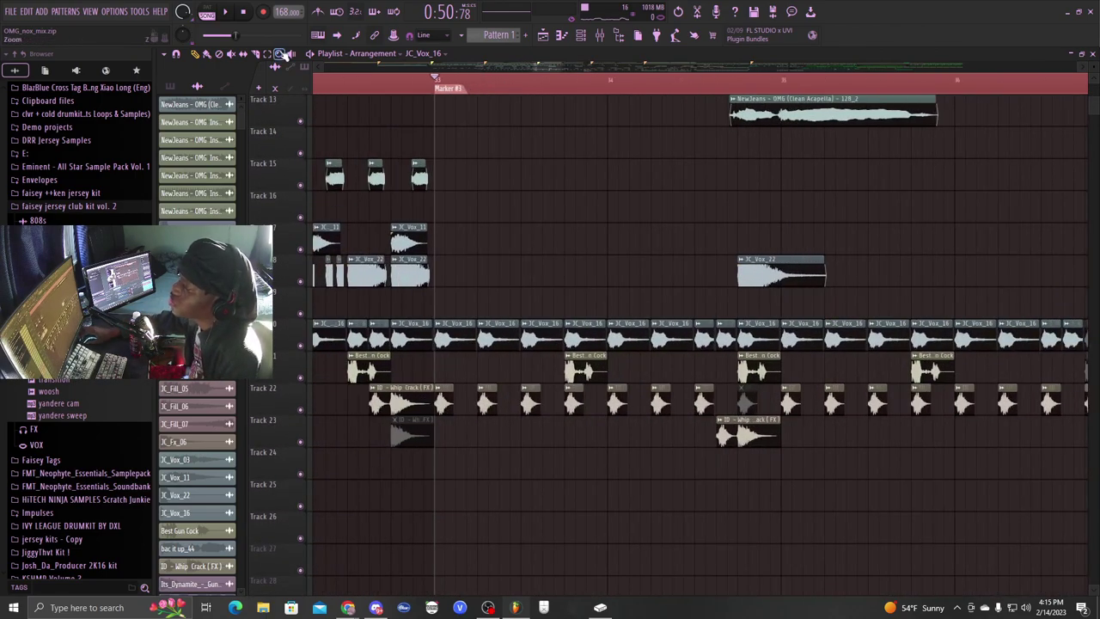
{"action": "left_click", "coordinate": [443, 403]}
{"action": "left_click", "coordinate": [532, 399]}
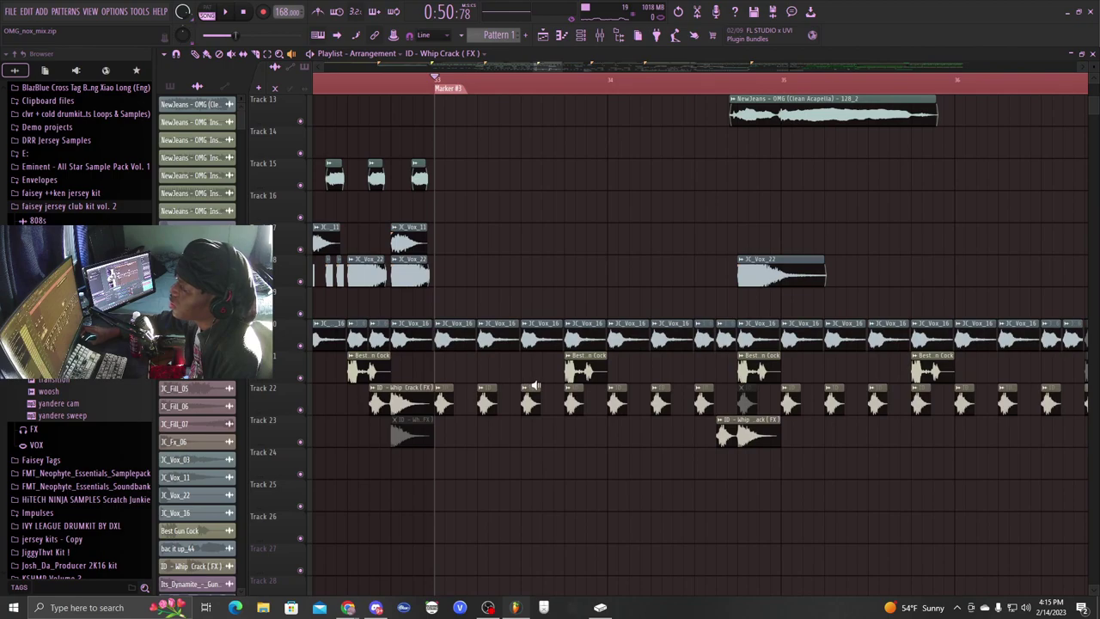
{"action": "scroll", "coordinate": [534, 383], "scroll_direction": "down", "scroll_amount": 2}
{"action": "left_click", "coordinate": [482, 336]}
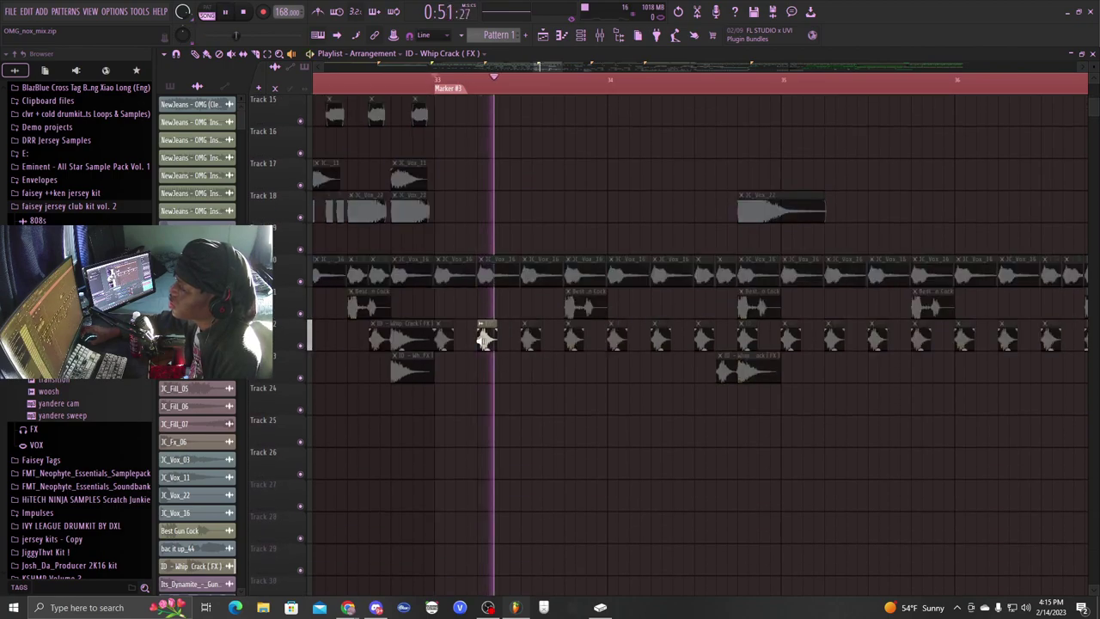
{"action": "left_click", "coordinate": [585, 326]}
{"action": "left_click", "coordinate": [566, 336]}
Play the arrangement from Marker #3 and place the playhead at Track 8's pitch automation clip just before bar 37
{"action": "scroll", "coordinate": [693, 329], "scroll_direction": "up", "scroll_amount": 6}
{"action": "scroll", "coordinate": [693, 329], "scroll_direction": "up", "scroll_amount": 5}
{"action": "scroll", "coordinate": [711, 89], "scroll_direction": "down", "scroll_amount": 3}
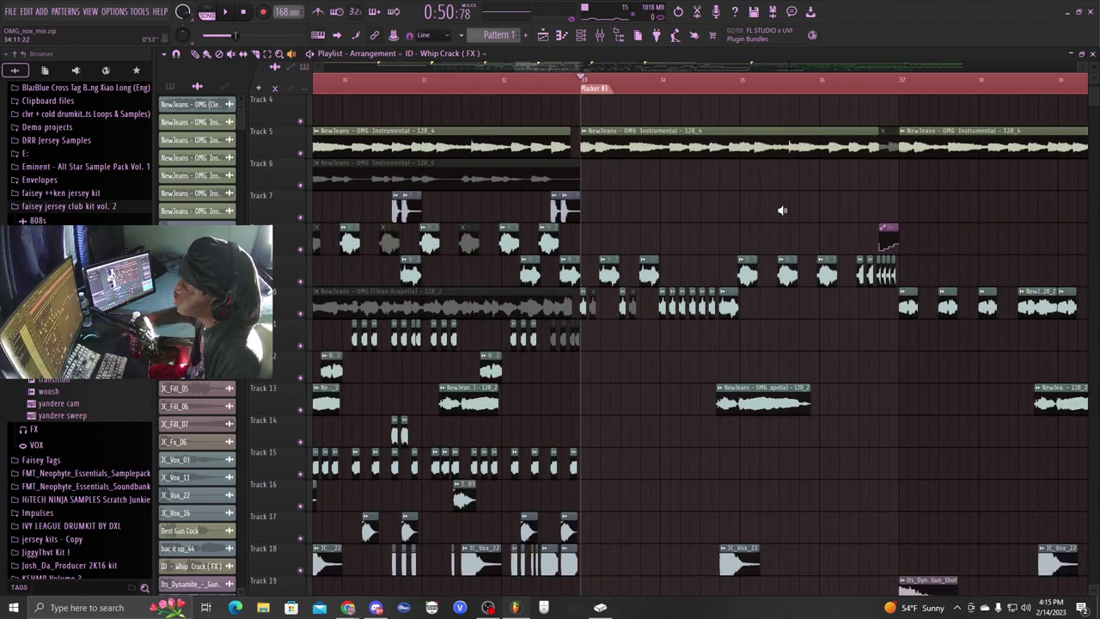
{"action": "scroll", "coordinate": [694, 99], "scroll_direction": "down", "scroll_amount": 4}
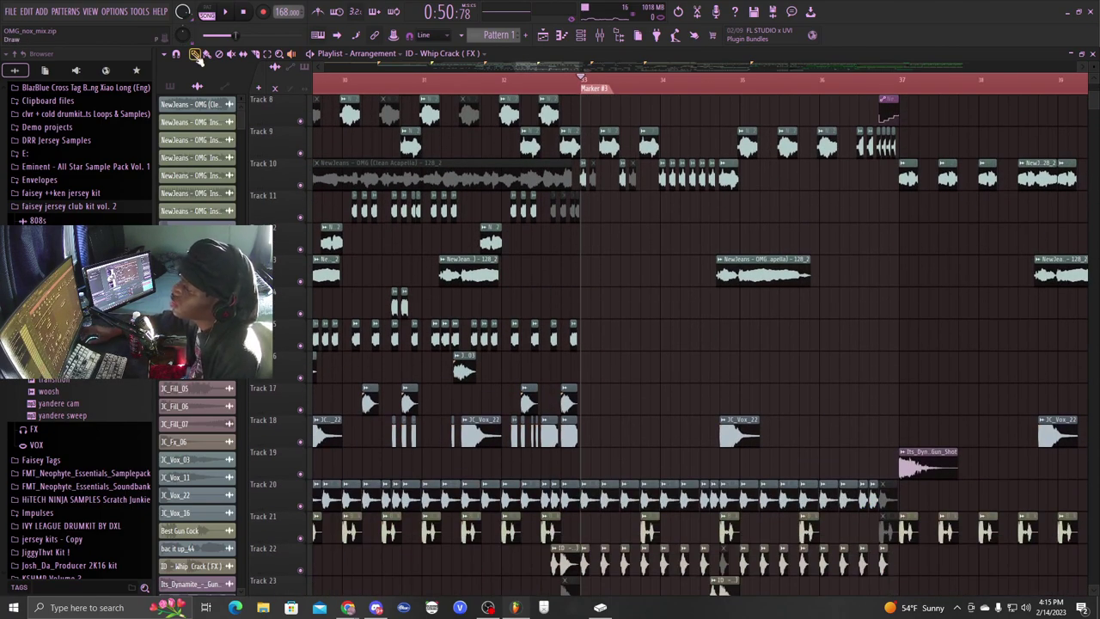
{"action": "scroll", "coordinate": [716, 235], "scroll_direction": "down", "scroll_amount": 2}
{"action": "key", "text": "space"}
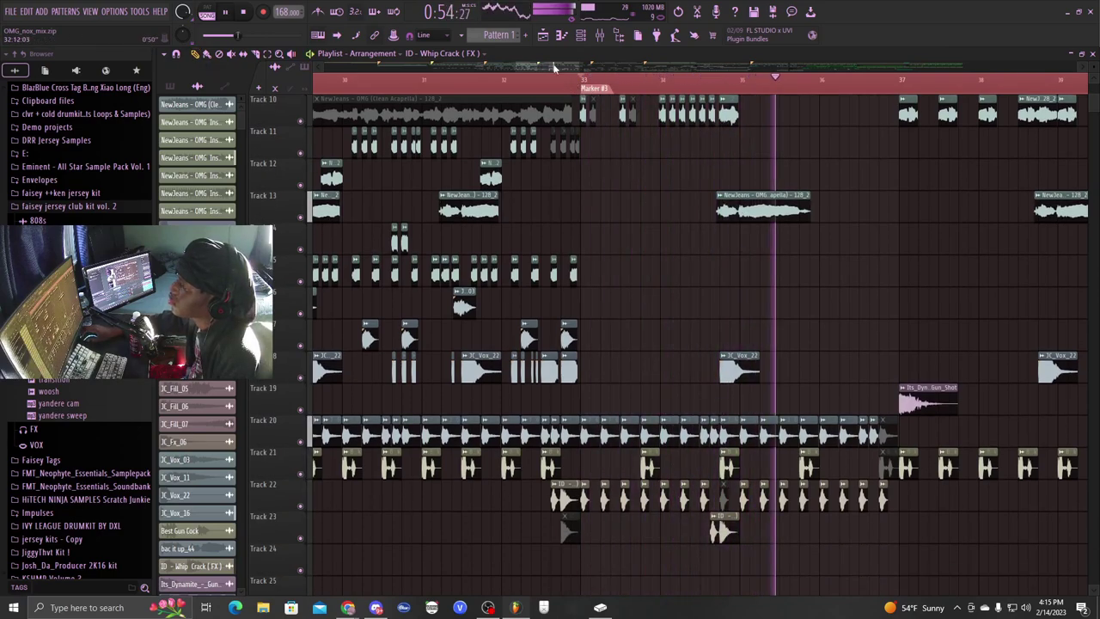
{"action": "left_click_drag", "start_coordinate": [555, 69], "coordinate": [579, 69]}
{"action": "scroll", "coordinate": [558, 222], "scroll_direction": "up", "scroll_amount": 5}
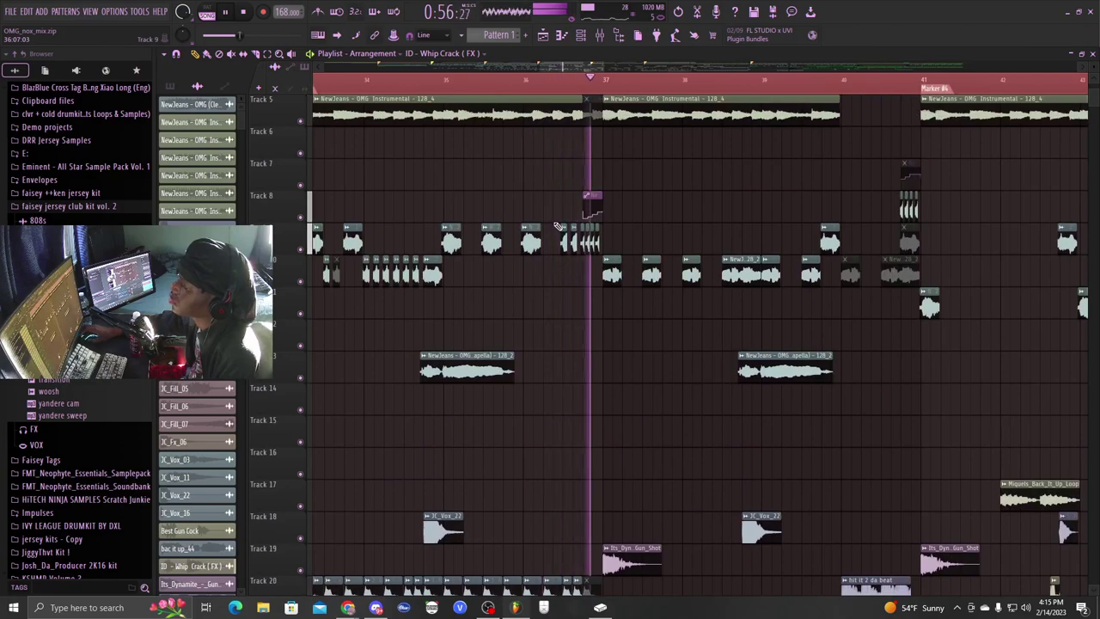
{"action": "scroll", "coordinate": [590, 79], "scroll_direction": "down", "scroll_amount": 4}
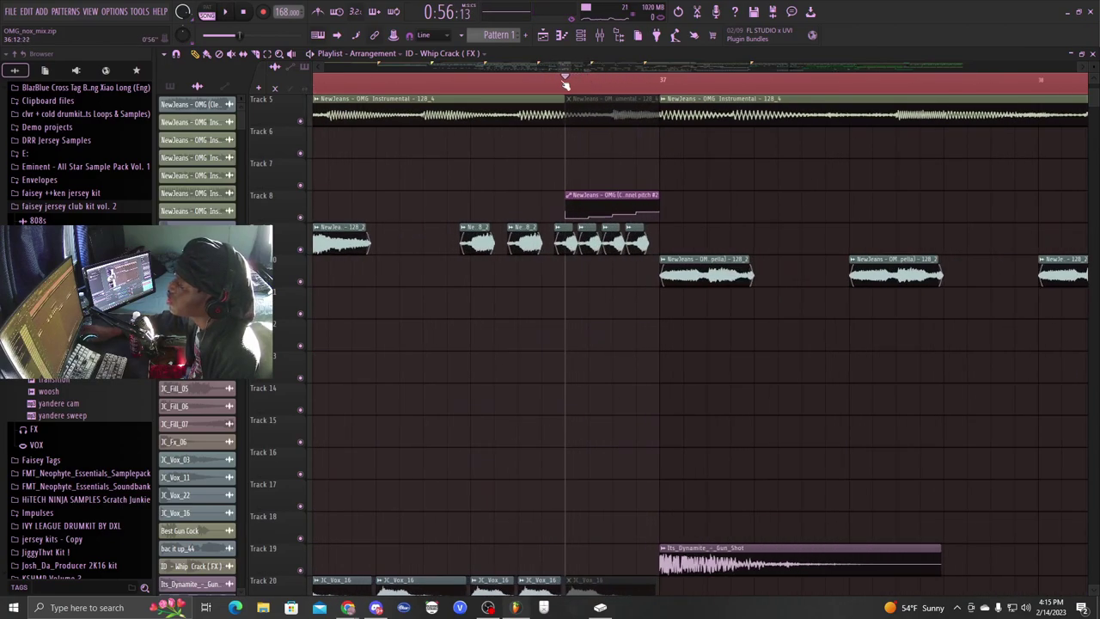
Place the playhead at bar 37 and play the arrangement past Marker #4 to about bar 42
{"action": "scroll", "coordinate": [722, 420], "scroll_direction": "down", "scroll_amount": 7}
{"action": "scroll", "coordinate": [730, 349], "scroll_direction": "up", "scroll_amount": 7}
{"action": "scroll", "coordinate": [733, 315], "scroll_direction": "down", "scroll_amount": 2}
{"action": "left_click", "coordinate": [610, 79]}
{"action": "scroll", "coordinate": [654, 394], "scroll_direction": "down", "scroll_amount": 3}
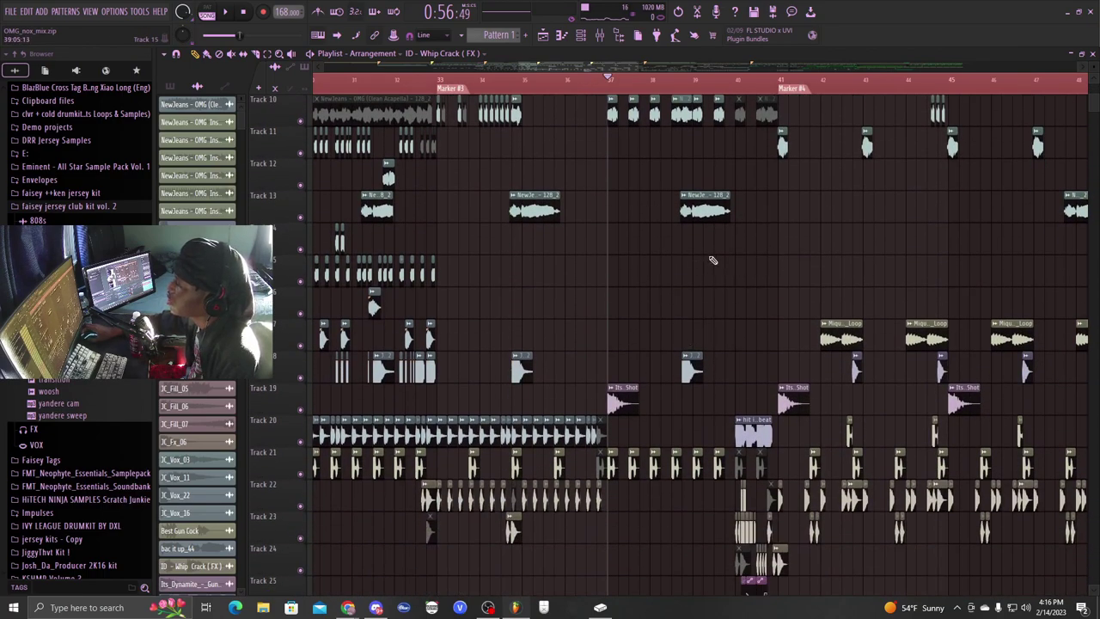
{"action": "scroll", "coordinate": [703, 263], "scroll_direction": "up", "scroll_amount": 4}
{"action": "key", "text": "space"}
{"action": "left_click_drag", "start_coordinate": [578, 67], "coordinate": [594, 71]}
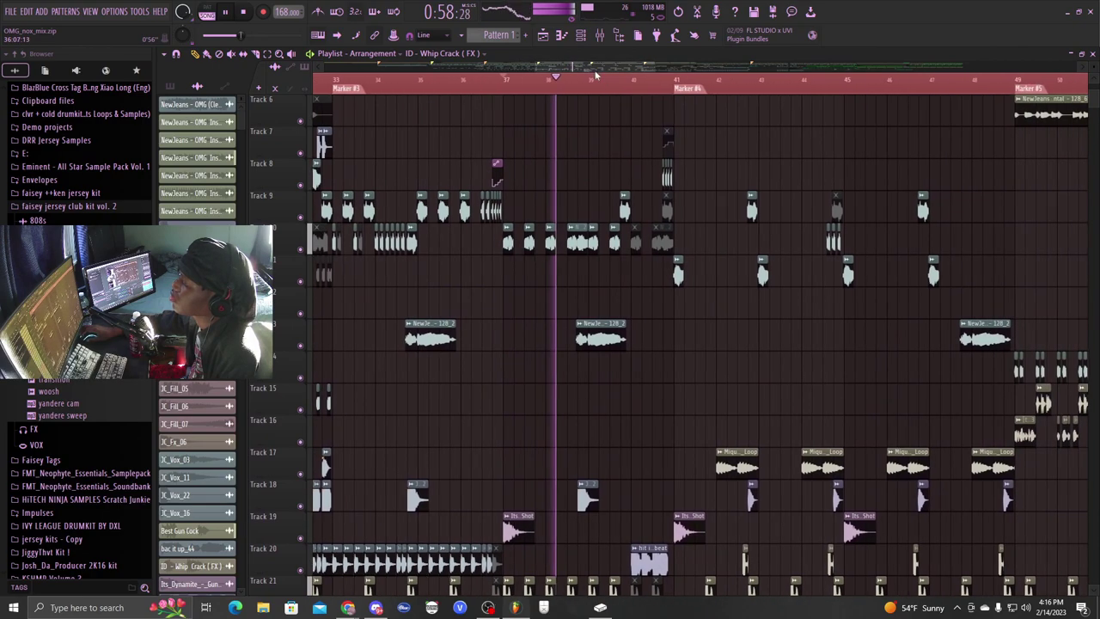
{"action": "scroll", "coordinate": [710, 241], "scroll_direction": "up", "scroll_amount": 1}
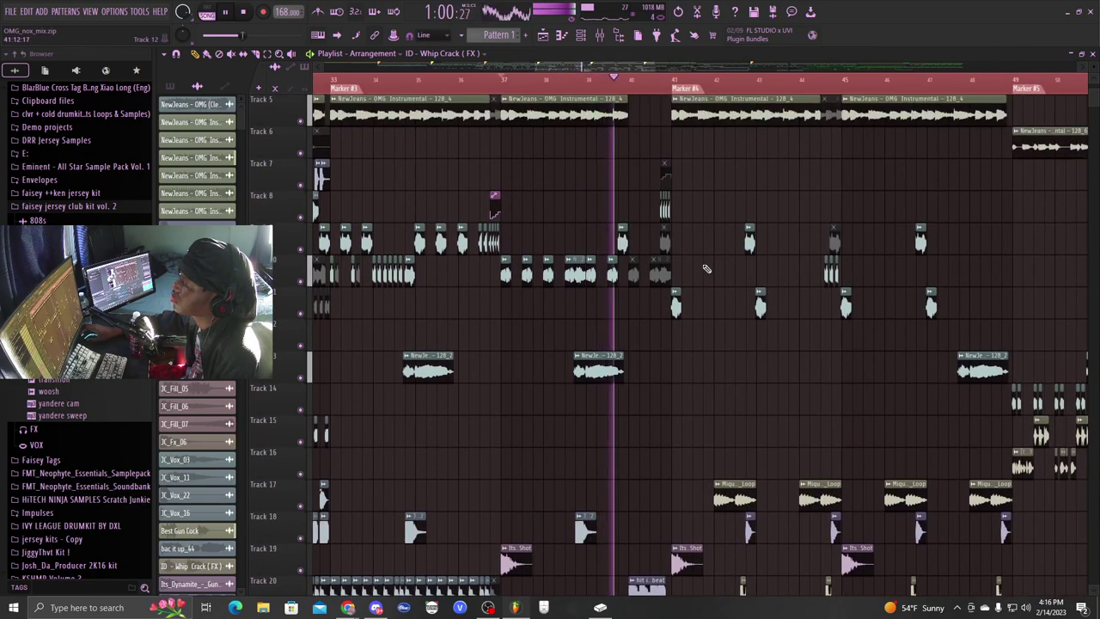
{"action": "scroll", "coordinate": [707, 269], "scroll_direction": "up", "scroll_amount": 1}
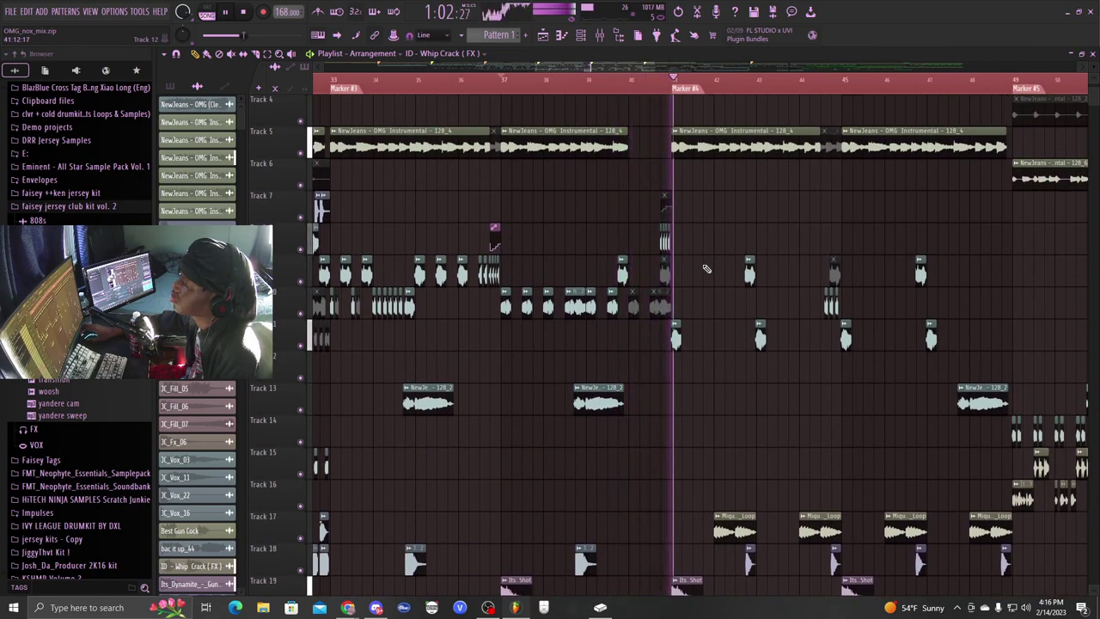
{"action": "scroll", "coordinate": [706, 269], "scroll_direction": "down", "scroll_amount": 5}
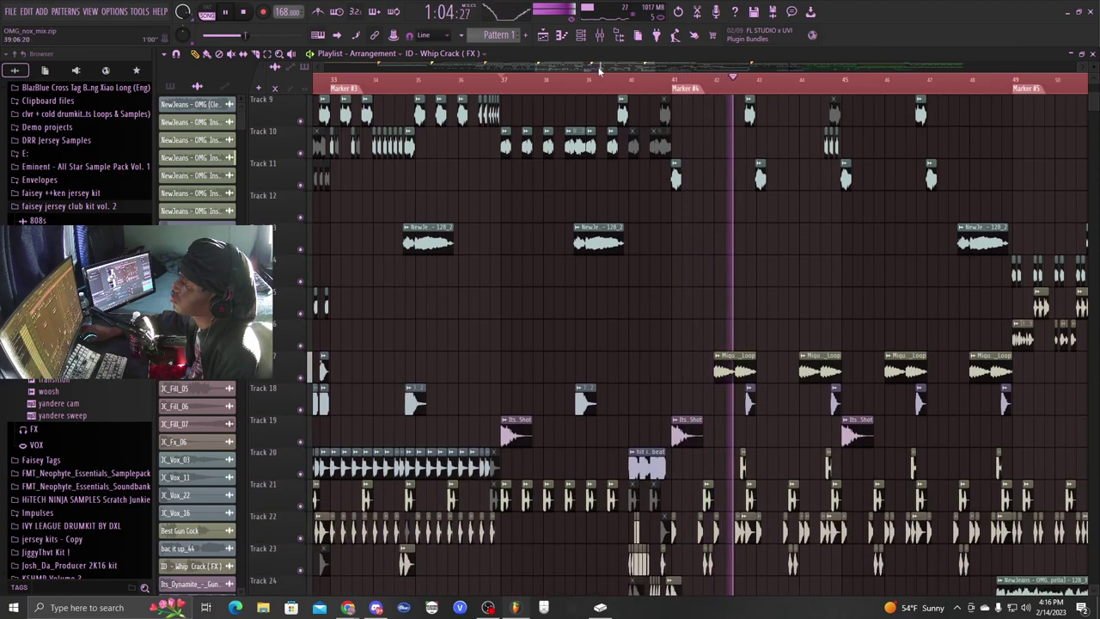
Return the playhead to Marker #4 and audition the first Miquels_Back_It_Up_Loop clip on Track 17
{"action": "scroll", "coordinate": [558, 205], "scroll_direction": "down", "scroll_amount": 3}
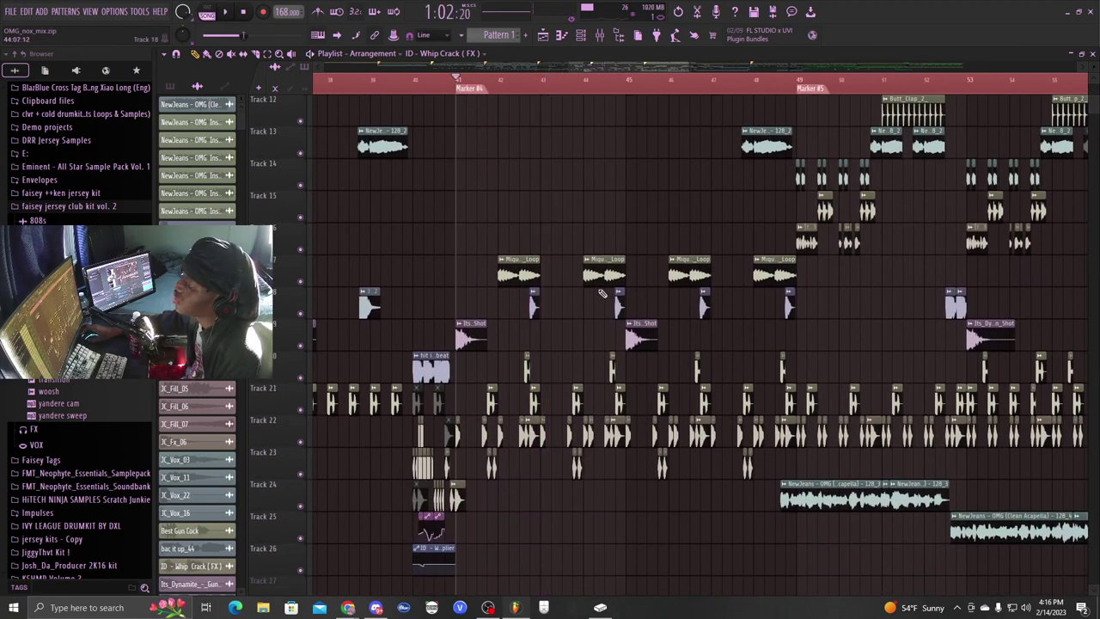
{"action": "scroll", "coordinate": [585, 279], "scroll_direction": "down", "scroll_amount": 4}
{"action": "scroll", "coordinate": [492, 80], "scroll_direction": "up", "scroll_amount": 5}
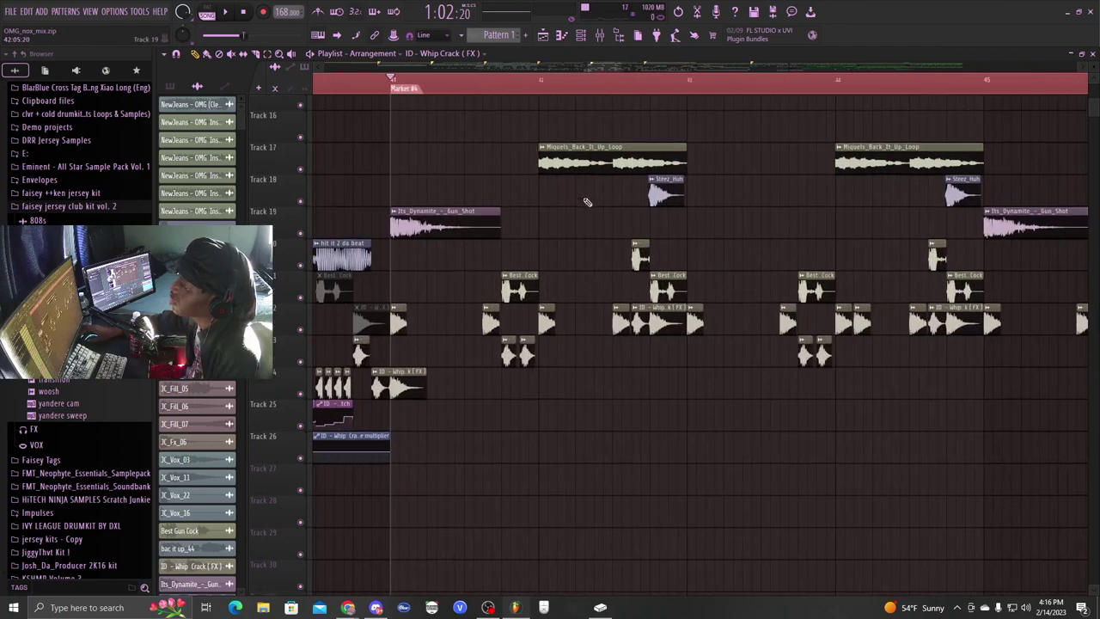
{"action": "scroll", "coordinate": [573, 269], "scroll_direction": "up", "scroll_amount": 4}
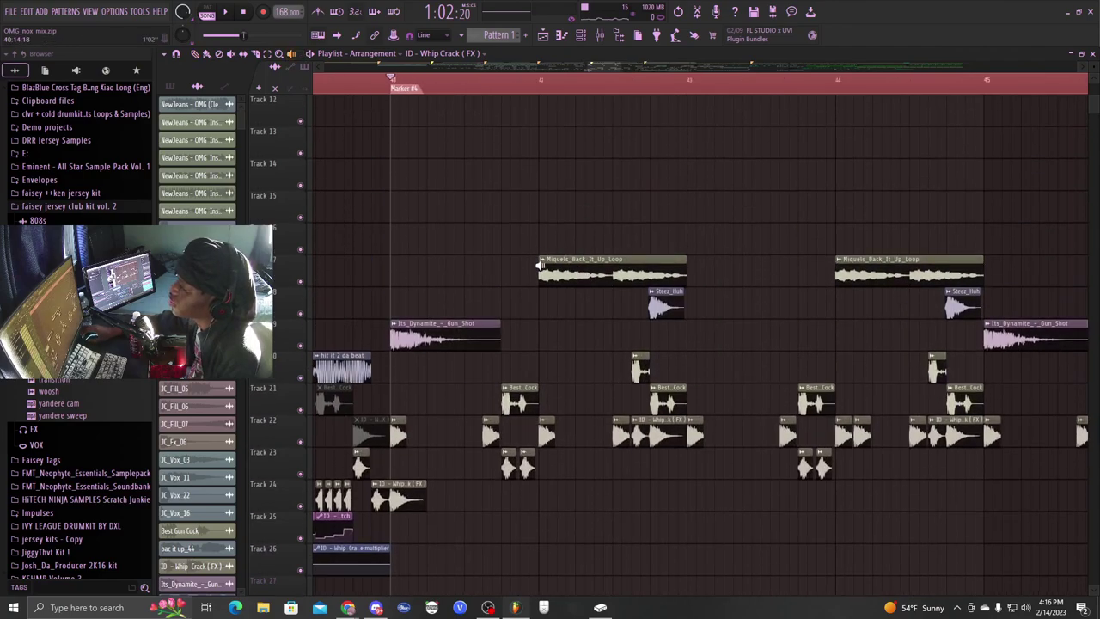
{"action": "left_click", "coordinate": [540, 265]}
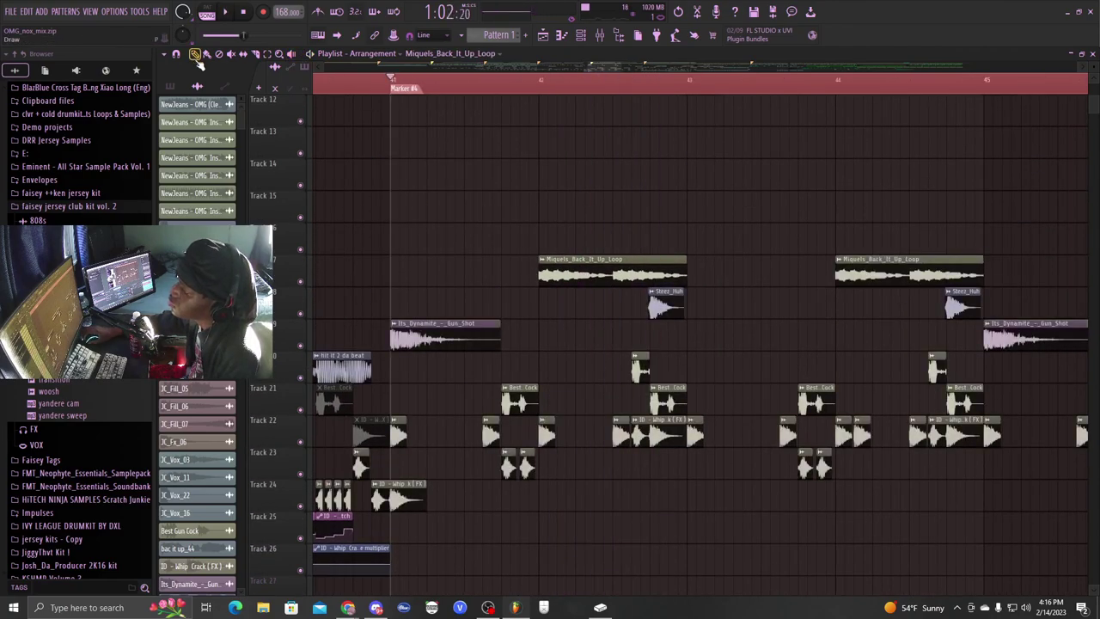
Play the arrangement from Marker #4 into the first Miquels_Back_It_Up_Loop clip, about one bar on
{"action": "key", "text": "space"}
{"action": "scroll", "coordinate": [601, 275], "scroll_direction": "down", "scroll_amount": 4}
{"action": "scroll", "coordinate": [715, 296], "scroll_direction": "up", "scroll_amount": 3}
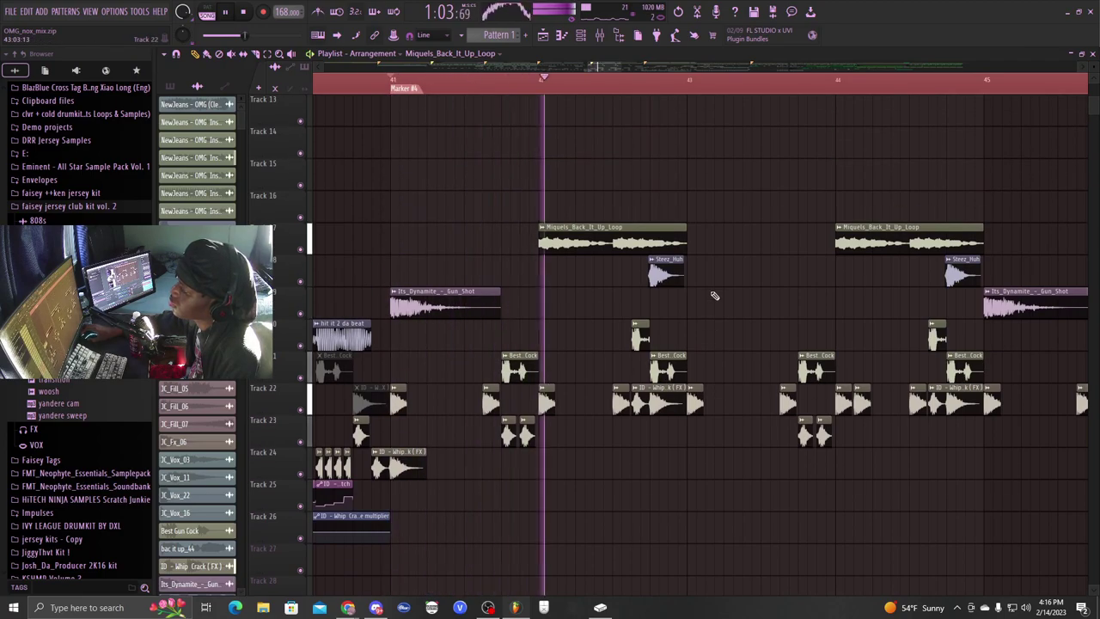
{"action": "key", "text": "space"}
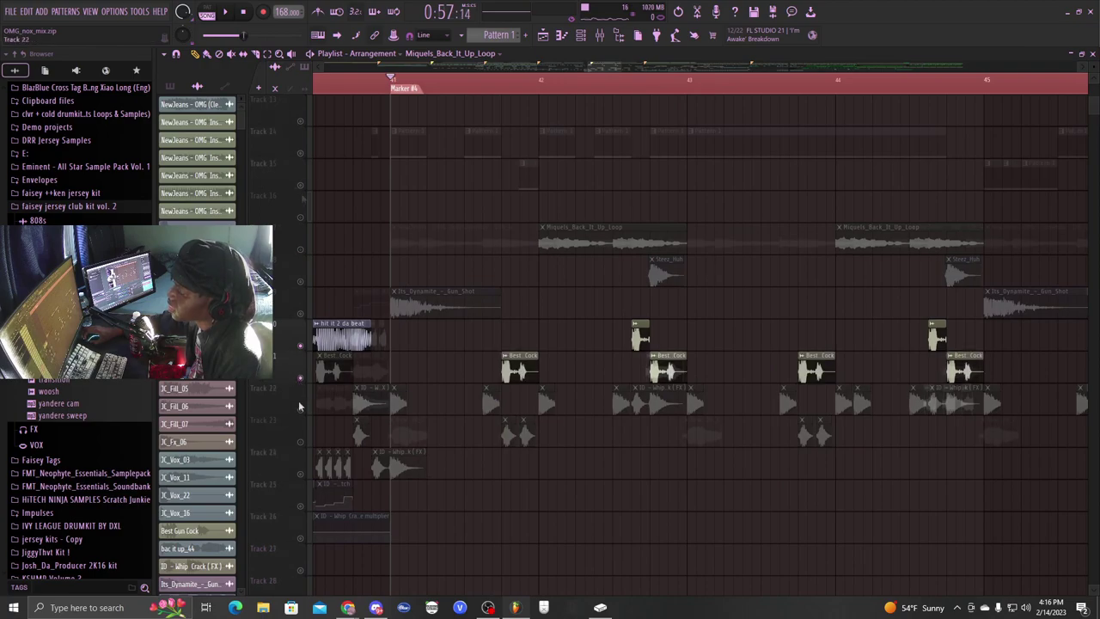
Play from Marker #4 to about bar 45 with Track 11's vocal chops and Track 19's gun shots muted
{"action": "scroll", "coordinate": [477, 263], "scroll_direction": "up", "scroll_amount": 6}
{"action": "key", "text": "space"}
{"action": "scroll", "coordinate": [477, 263], "scroll_direction": "down", "scroll_amount": 6}
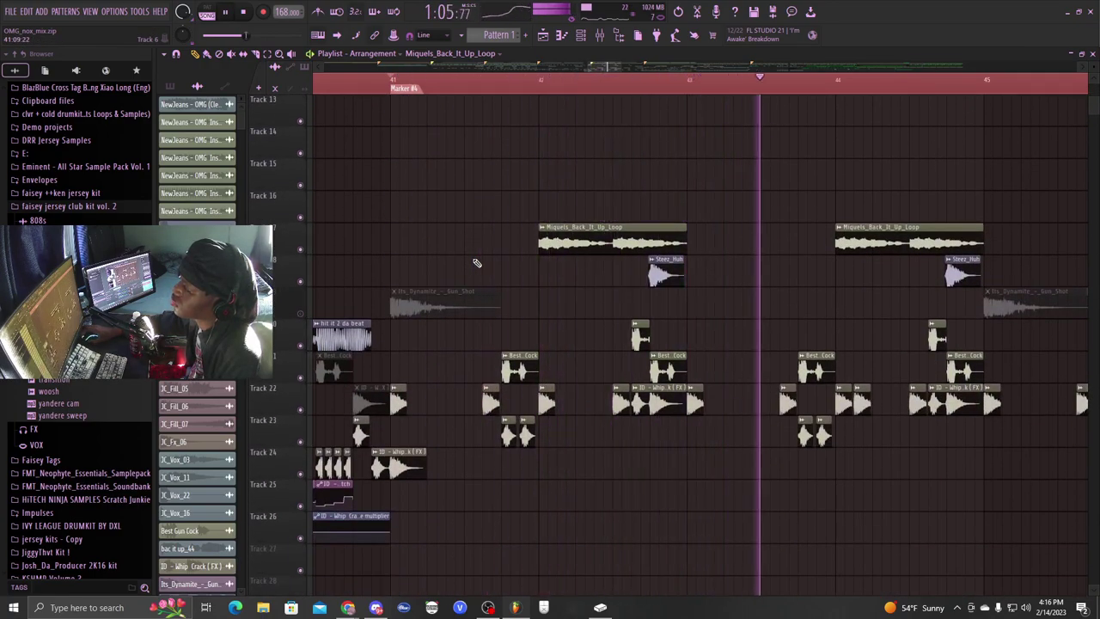
{"action": "scroll", "coordinate": [477, 263], "scroll_direction": "up", "scroll_amount": 2}
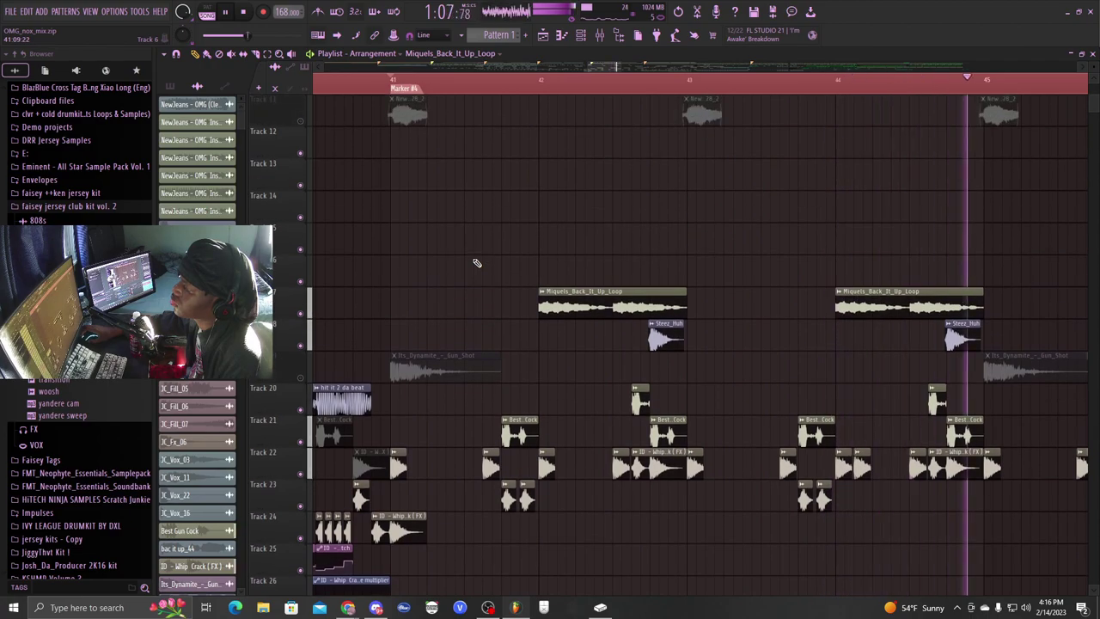
{"action": "key", "text": "space"}
Play the arrangement from bar 48 through Marker #5 to about bar 56
{"action": "scroll", "coordinate": [528, 87], "scroll_direction": "down", "scroll_amount": 4}
{"action": "left_click_drag", "start_coordinate": [607, 67], "coordinate": [649, 70]}
{"action": "scroll", "coordinate": [645, 191], "scroll_direction": "up", "scroll_amount": 3}
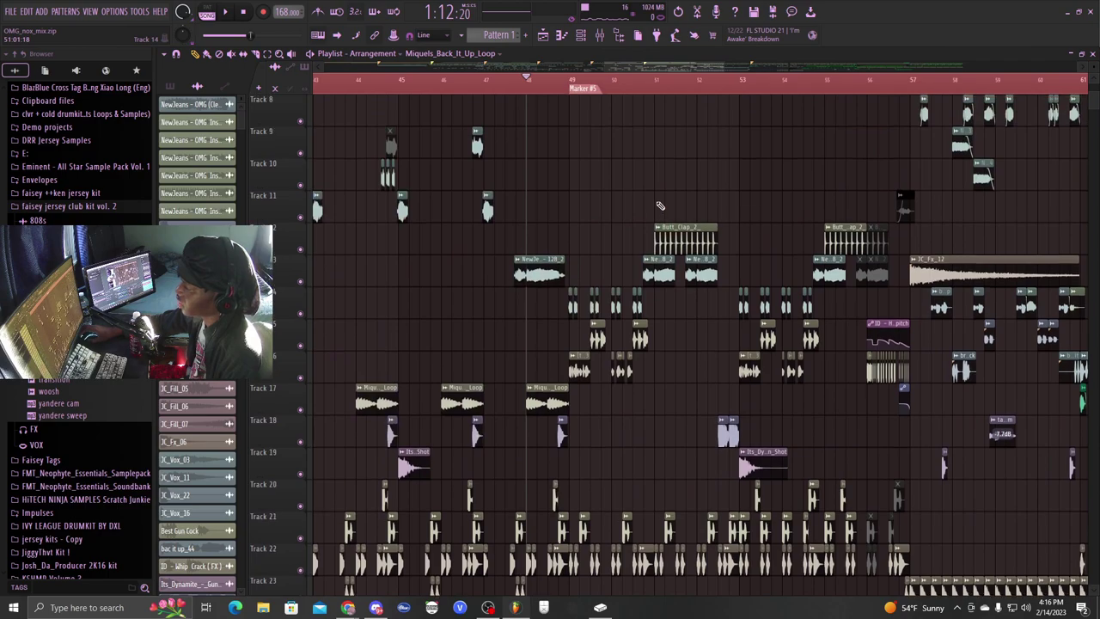
{"action": "key", "text": "space"}
{"action": "left_click_drag", "start_coordinate": [650, 69], "coordinate": [660, 68]}
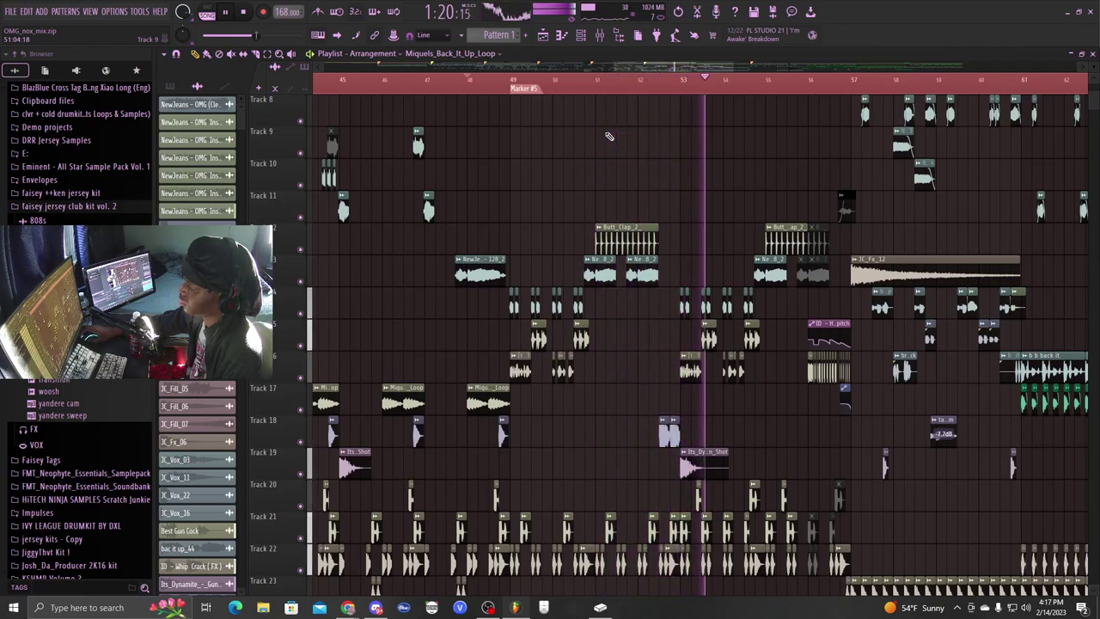
{"action": "left_click_drag", "start_coordinate": [658, 69], "coordinate": [677, 67]}
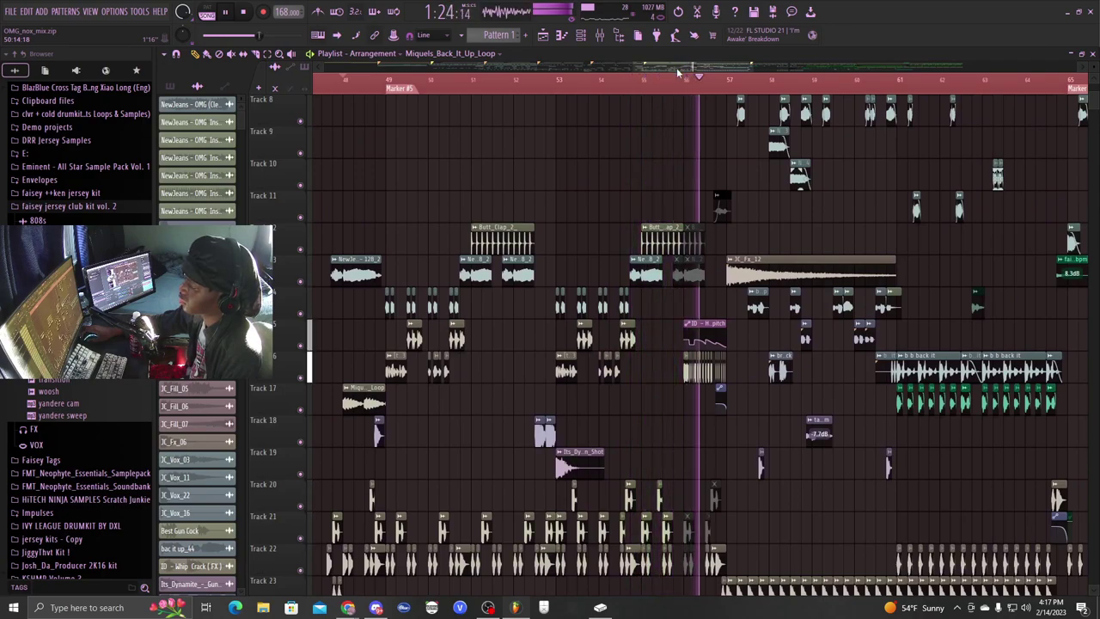
{"action": "key", "text": "space"}
Place the playhead at Marker #5 and examine the instrumental, vocal, clap and percussion clips between bars 49 and 57
{"action": "scroll", "coordinate": [636, 170], "scroll_direction": "up", "scroll_amount": 2}
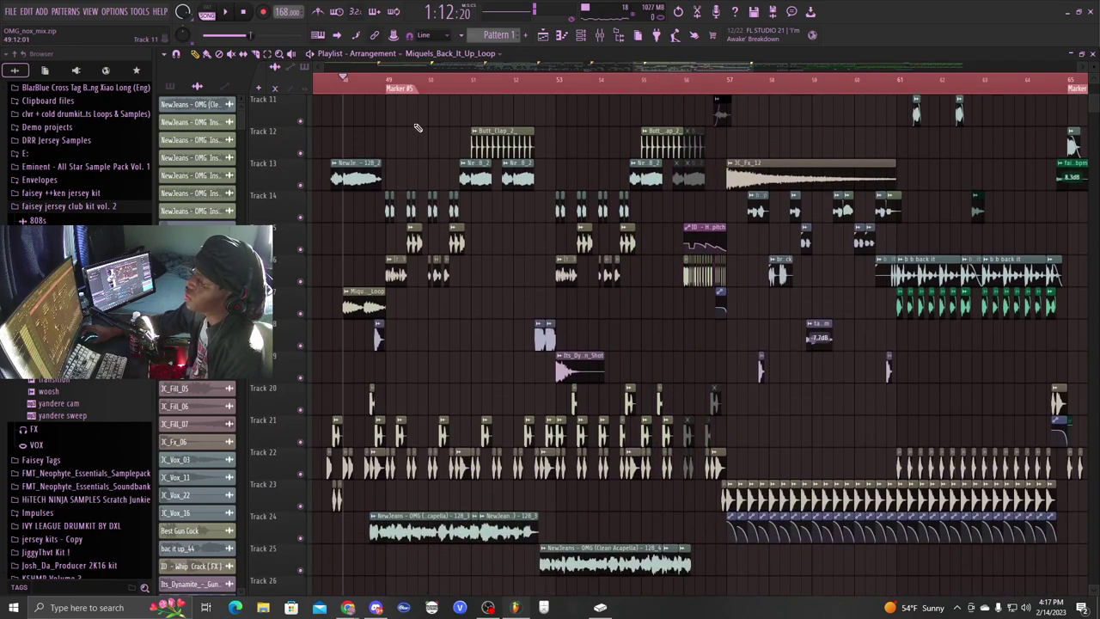
{"action": "left_click", "coordinate": [388, 80]}
{"action": "scroll", "coordinate": [378, 168], "scroll_direction": "down", "scroll_amount": 8}
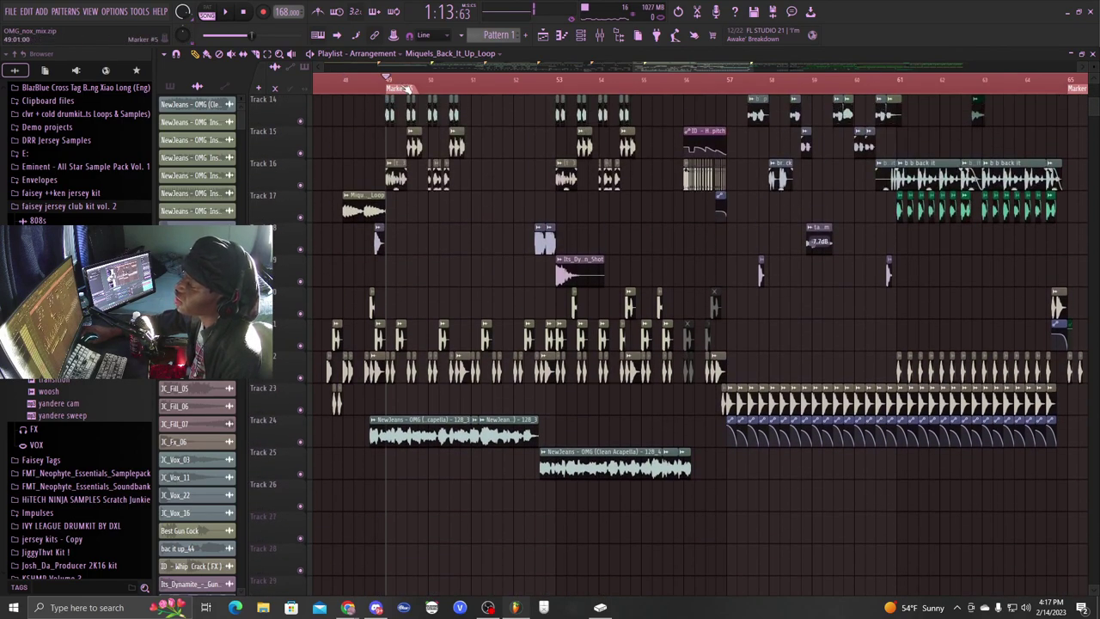
{"action": "scroll", "coordinate": [408, 89], "scroll_direction": "up", "scroll_amount": 2}
{"action": "scroll", "coordinate": [441, 201], "scroll_direction": "up", "scroll_amount": 6}
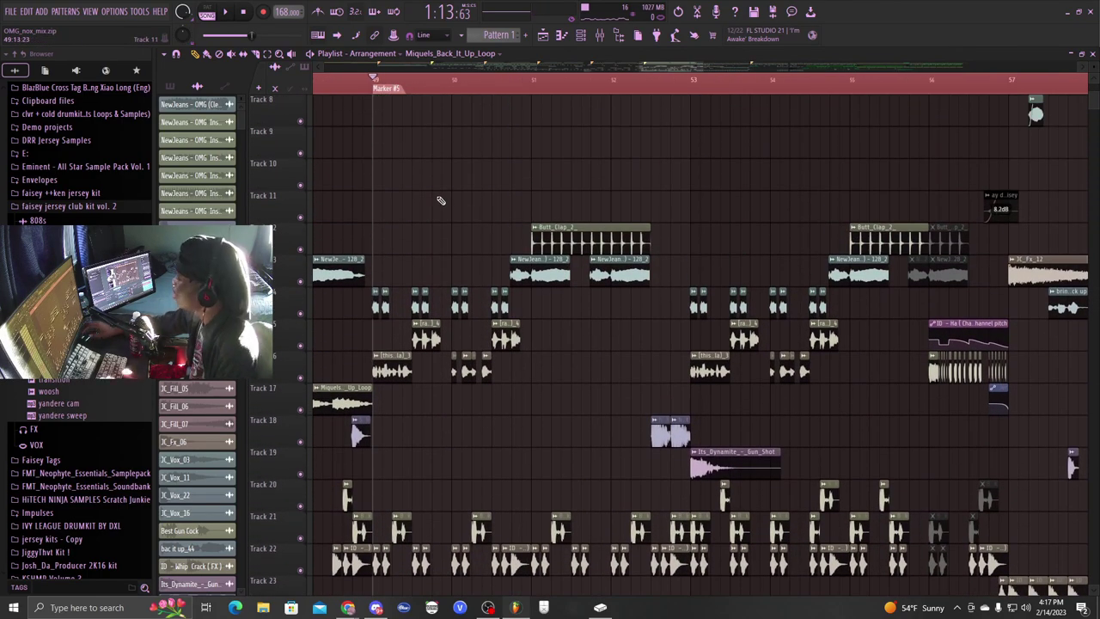
{"action": "scroll", "coordinate": [400, 166], "scroll_direction": "up", "scroll_amount": 2}
{"action": "scroll", "coordinate": [436, 197], "scroll_direction": "down", "scroll_amount": 7}
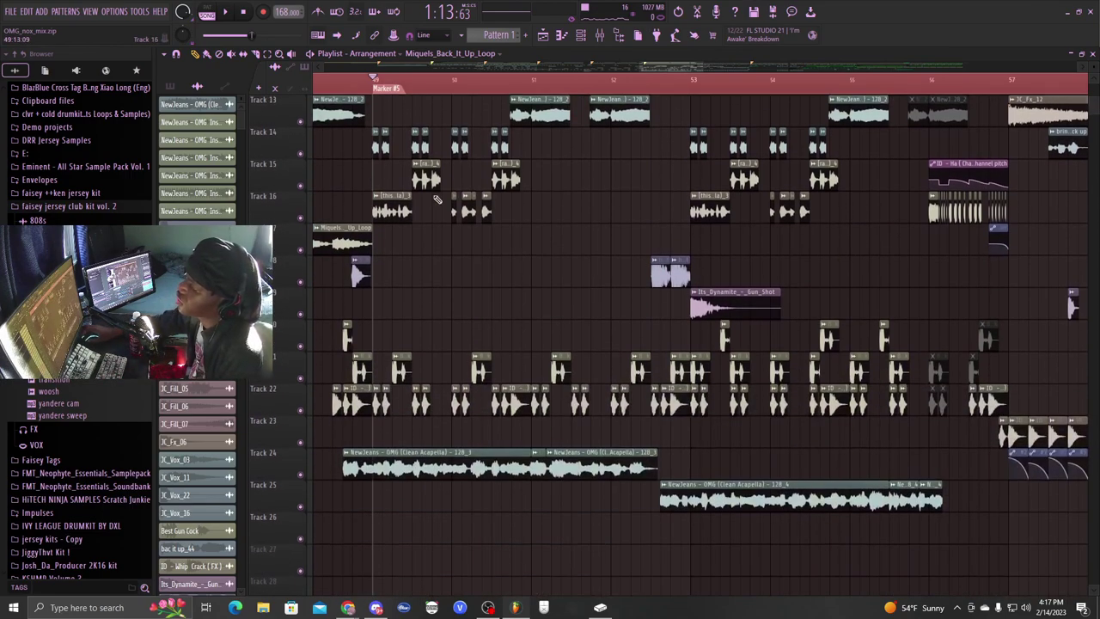
{"action": "scroll", "coordinate": [567, 302], "scroll_direction": "up", "scroll_amount": 11}
{"action": "scroll", "coordinate": [554, 302], "scroll_direction": "up", "scroll_amount": 1}
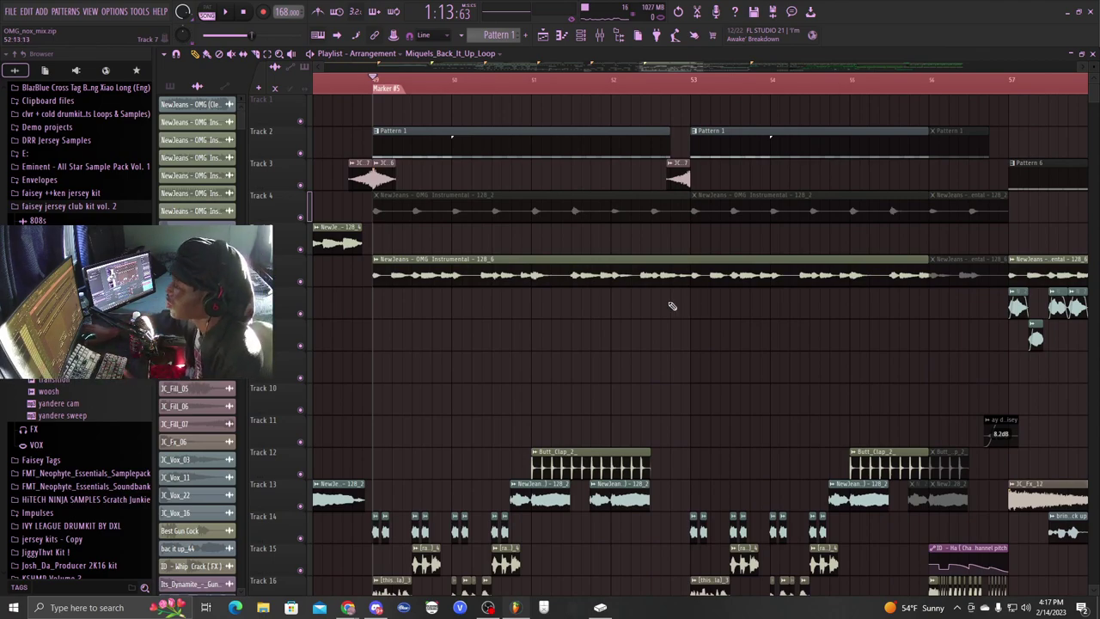
{"action": "scroll", "coordinate": [601, 245], "scroll_direction": "down", "scroll_amount": 8}
{"action": "scroll", "coordinate": [376, 88], "scroll_direction": "up", "scroll_amount": 2}
{"action": "scroll", "coordinate": [472, 304], "scroll_direction": "down", "scroll_amount": 3}
{"action": "scroll", "coordinate": [493, 221], "scroll_direction": "up", "scroll_amount": 2}
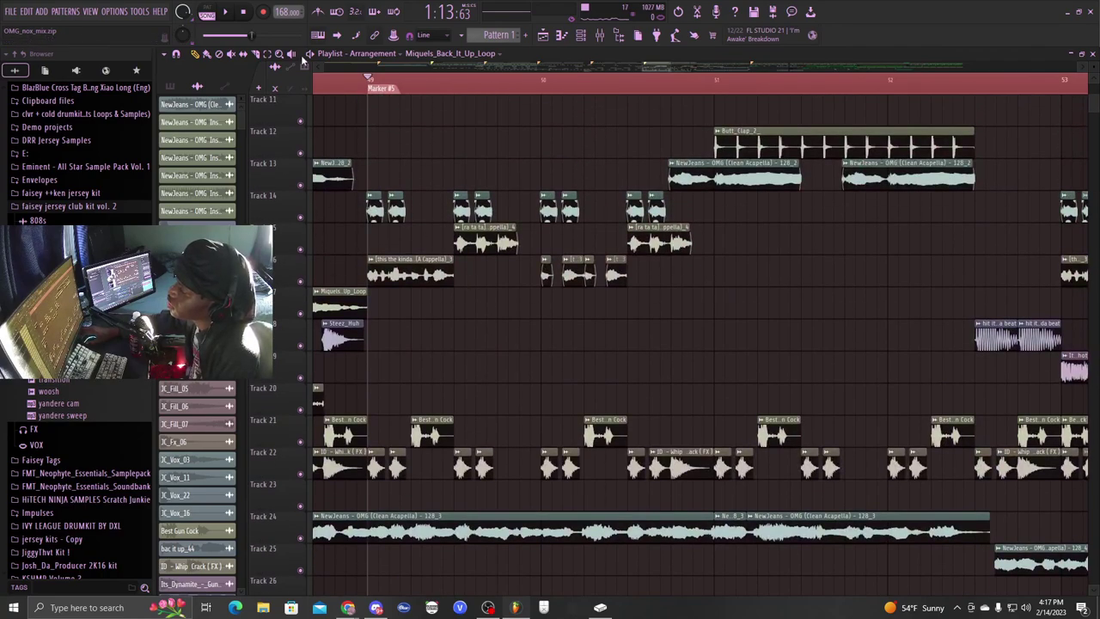
Audition the "this the kinda beat that go" clip on Track 16 and the acapella chop on Track 14 after Marker #5
{"action": "left_click", "coordinate": [371, 273]}
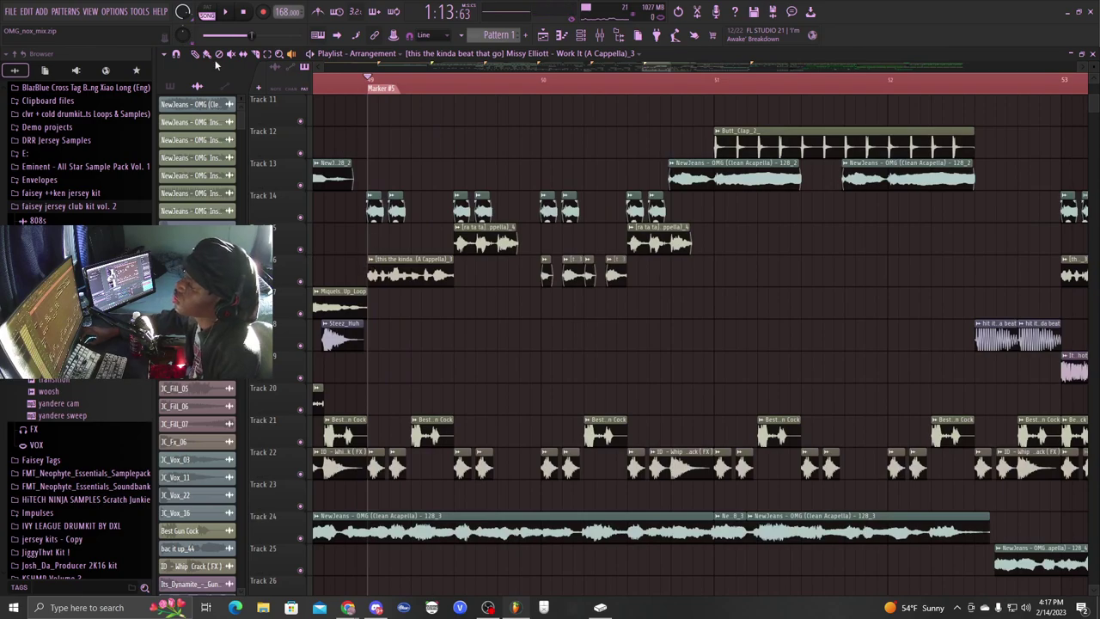
{"action": "scroll", "coordinate": [314, 104], "scroll_direction": "down", "scroll_amount": 3}
{"action": "scroll", "coordinate": [317, 129], "scroll_direction": "up", "scroll_amount": 3}
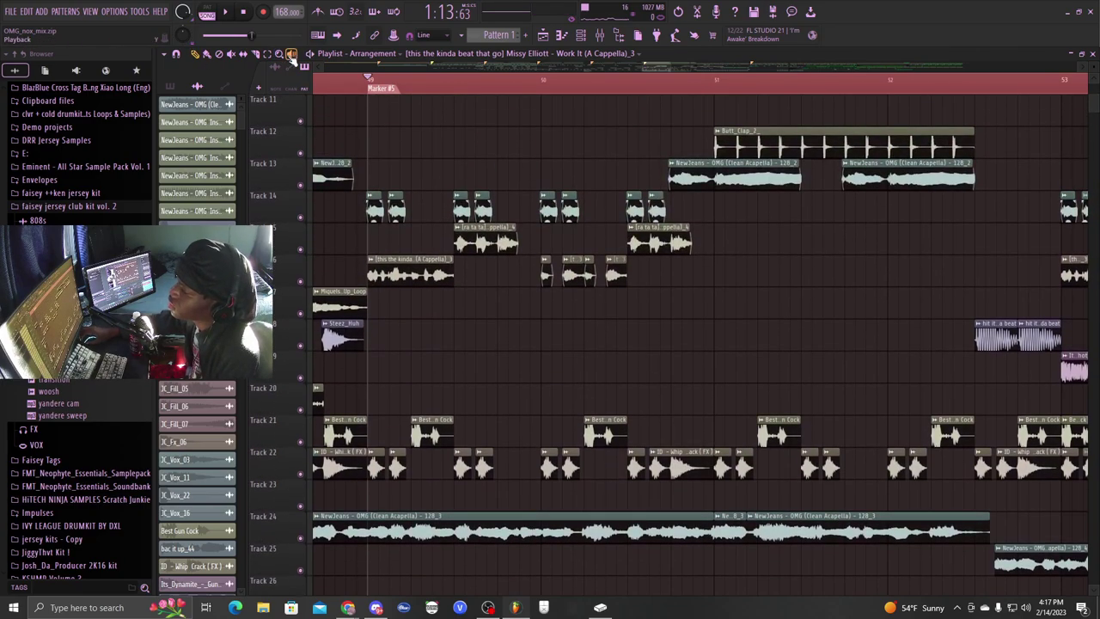
{"action": "left_click", "coordinate": [393, 208]}
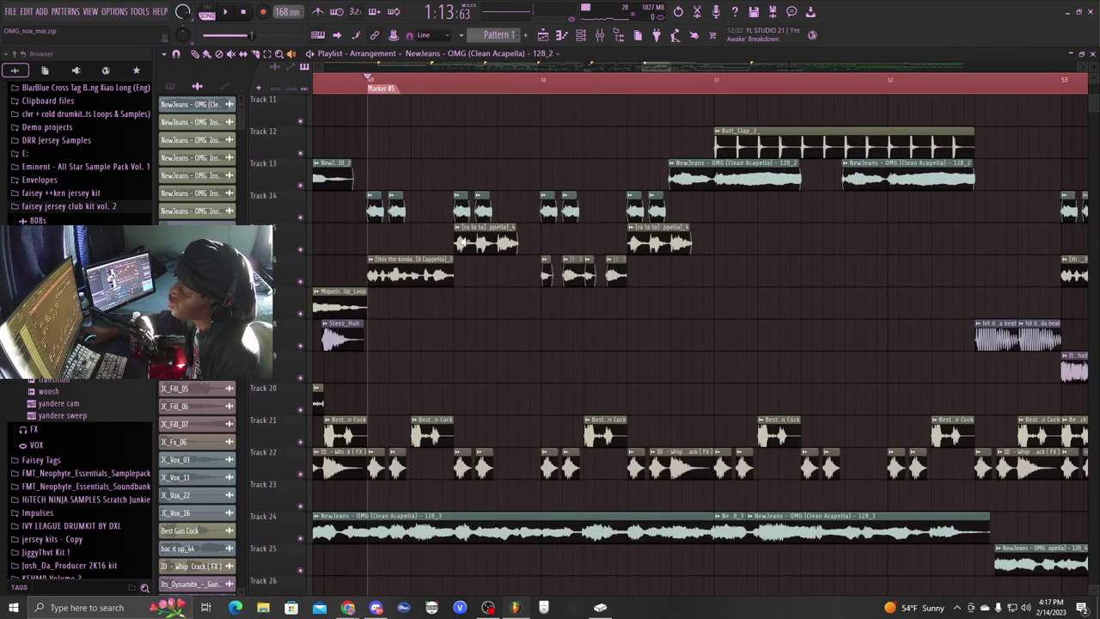
{"action": "left_click", "coordinate": [524, 278]}
{"action": "scroll", "coordinate": [413, 370], "scroll_direction": "down", "scroll_amount": 4}
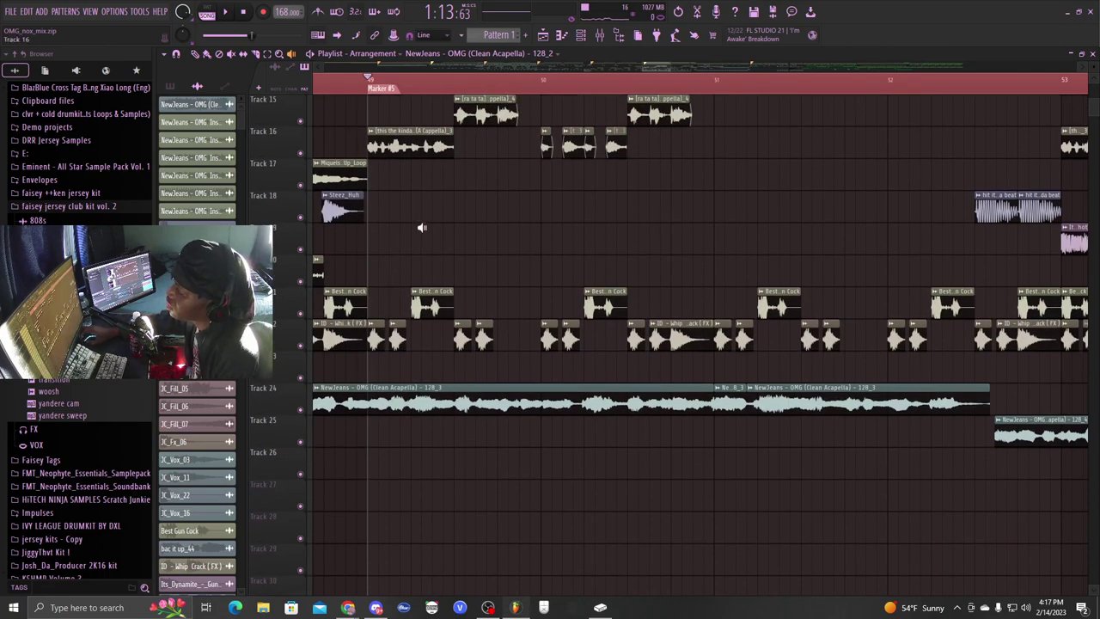
Switch back to the Draw tool and play the arrangement from Marker #5 to about bar 51
{"action": "left_click", "coordinate": [195, 55]}
{"action": "key", "text": "space"}
{"action": "scroll", "coordinate": [501, 90], "scroll_direction": "down", "scroll_amount": 3}
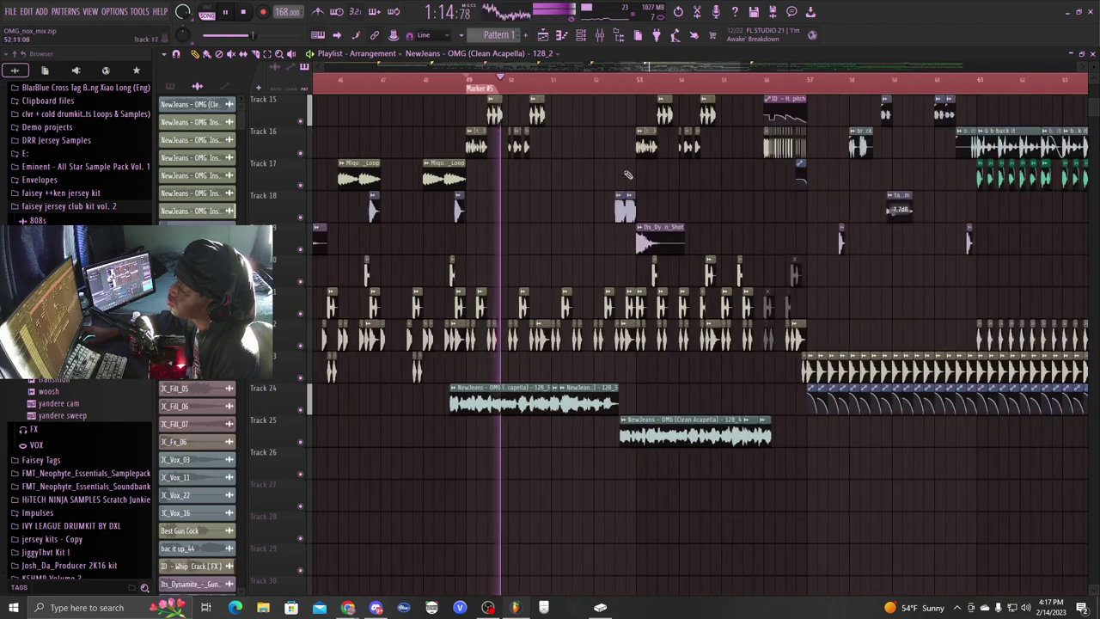
{"action": "scroll", "coordinate": [632, 167], "scroll_direction": "up", "scroll_amount": 5}
{"action": "scroll", "coordinate": [638, 89], "scroll_direction": "up", "scroll_amount": 3}
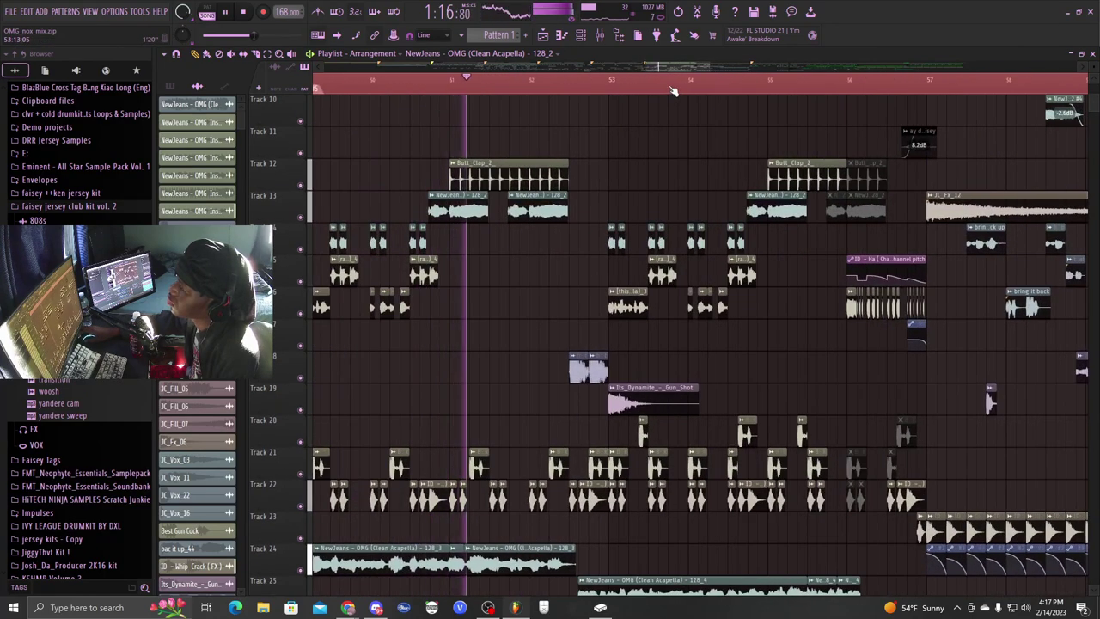
{"action": "key", "text": "space"}
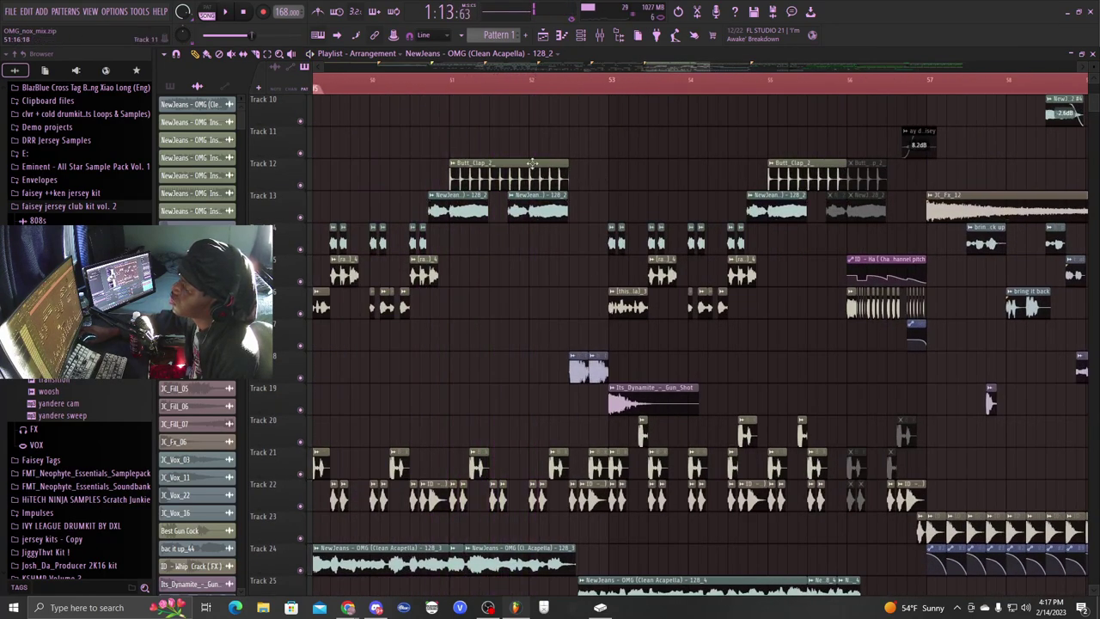
Play from Track 18's clips just before bar 53 and place the playhead at Track 15's pitch automation clip at bar 56
{"action": "scroll", "coordinate": [560, 155], "scroll_direction": "down", "scroll_amount": 5}
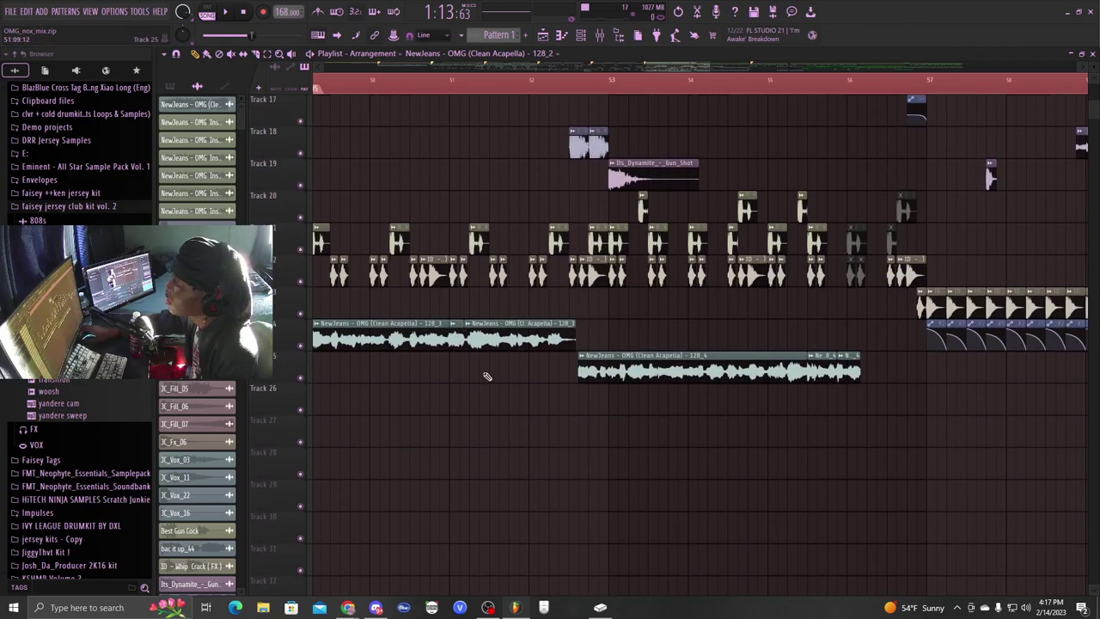
{"action": "scroll", "coordinate": [615, 261], "scroll_direction": "up", "scroll_amount": 3}
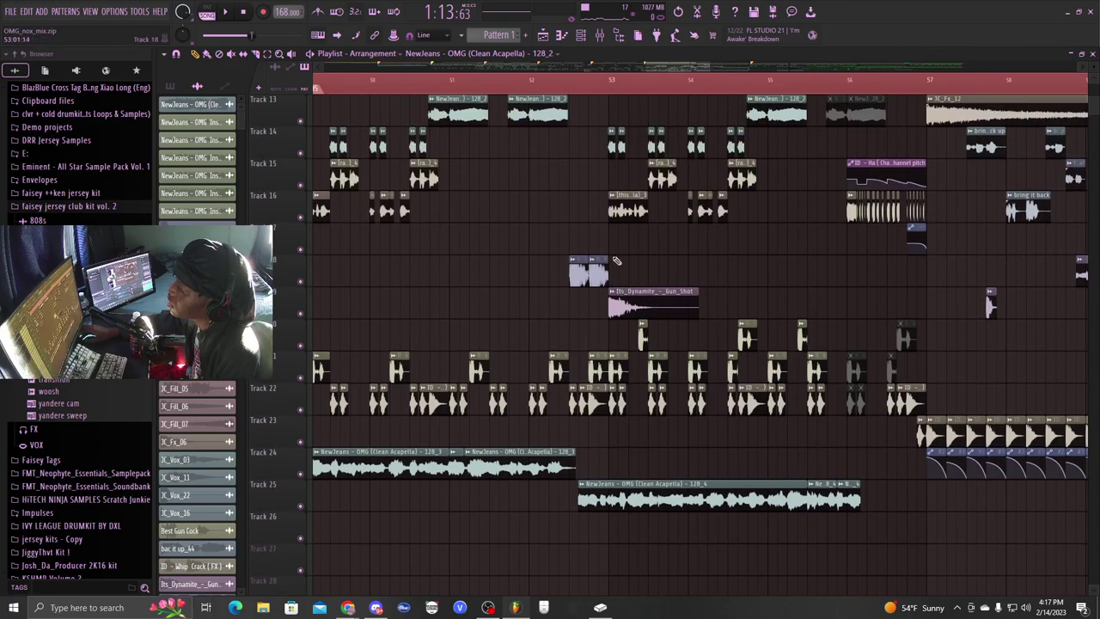
{"action": "left_click", "coordinate": [573, 84]}
{"action": "key", "text": "space"}
{"action": "scroll", "coordinate": [572, 88], "scroll_direction": "up", "scroll_amount": 1}
{"action": "scroll", "coordinate": [572, 88], "scroll_direction": "down", "scroll_amount": 5}
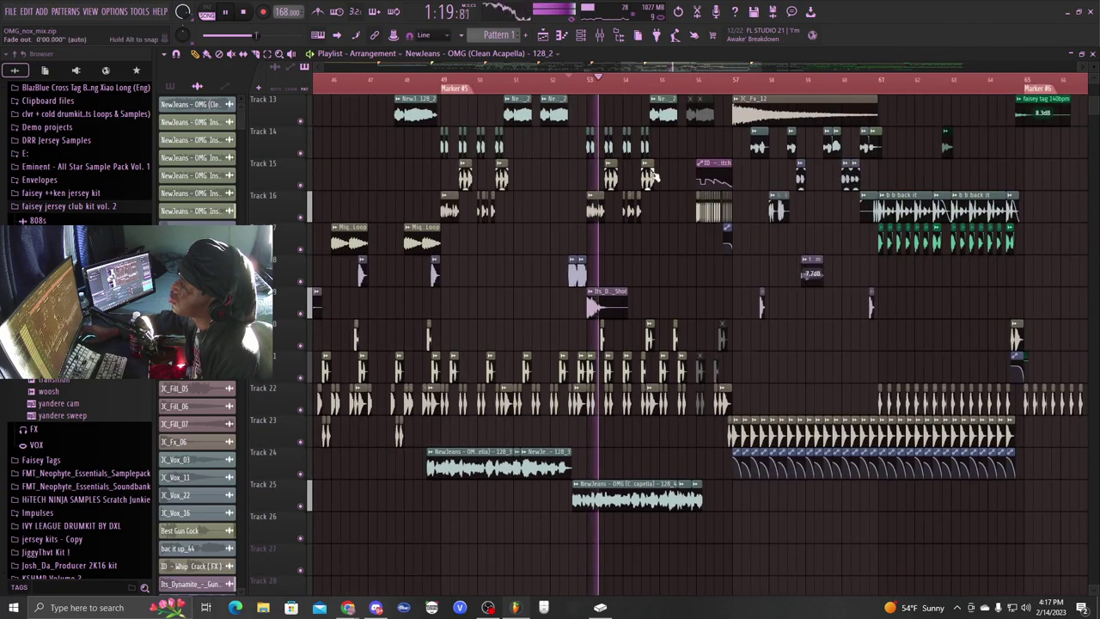
{"action": "scroll", "coordinate": [653, 174], "scroll_direction": "up", "scroll_amount": 4}
{"action": "left_click_drag", "start_coordinate": [677, 69], "coordinate": [709, 69]}
{"action": "scroll", "coordinate": [516, 205], "scroll_direction": "up", "scroll_amount": 4}
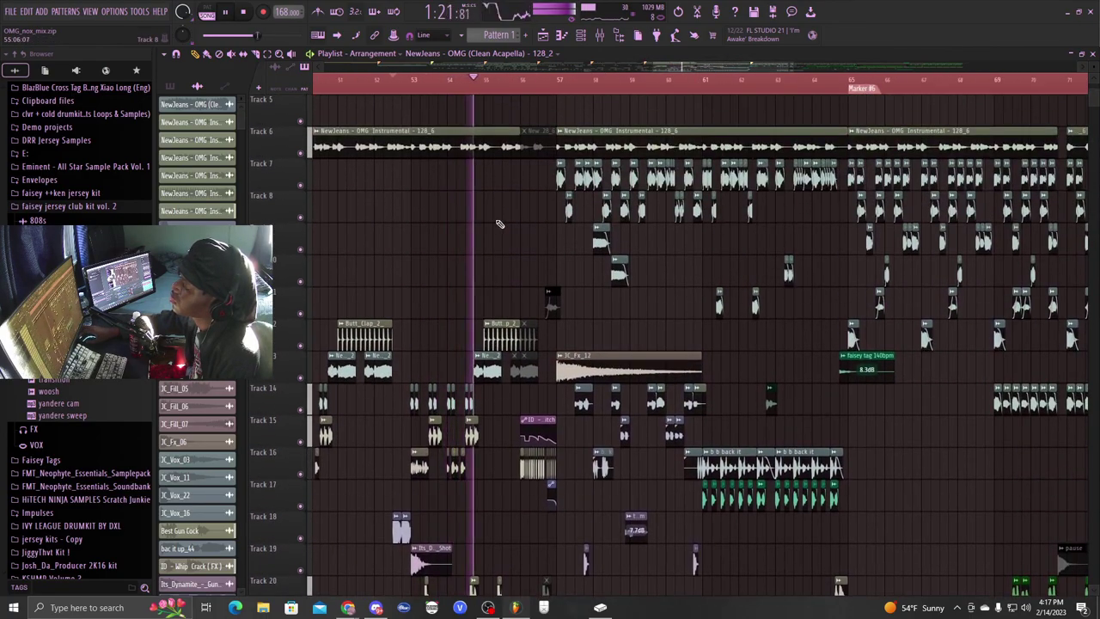
{"action": "scroll", "coordinate": [500, 224], "scroll_direction": "down", "scroll_amount": 2}
{"action": "scroll", "coordinate": [501, 220], "scroll_direction": "down", "scroll_amount": 1}
{"action": "key", "text": "space"}
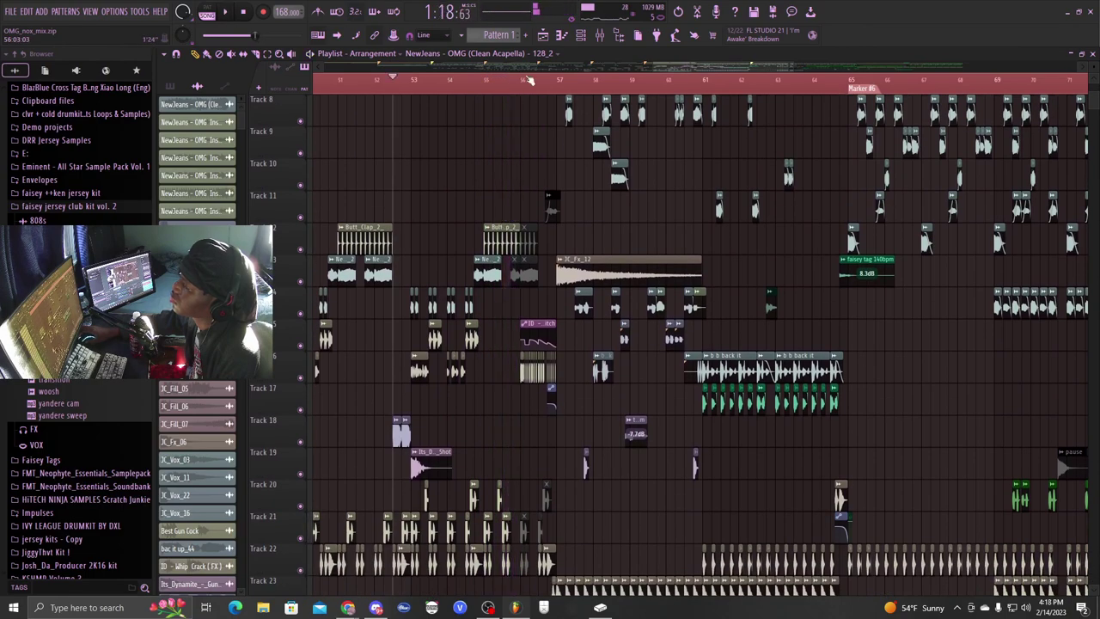
{"action": "scroll", "coordinate": [523, 80], "scroll_direction": "up", "scroll_amount": 4}
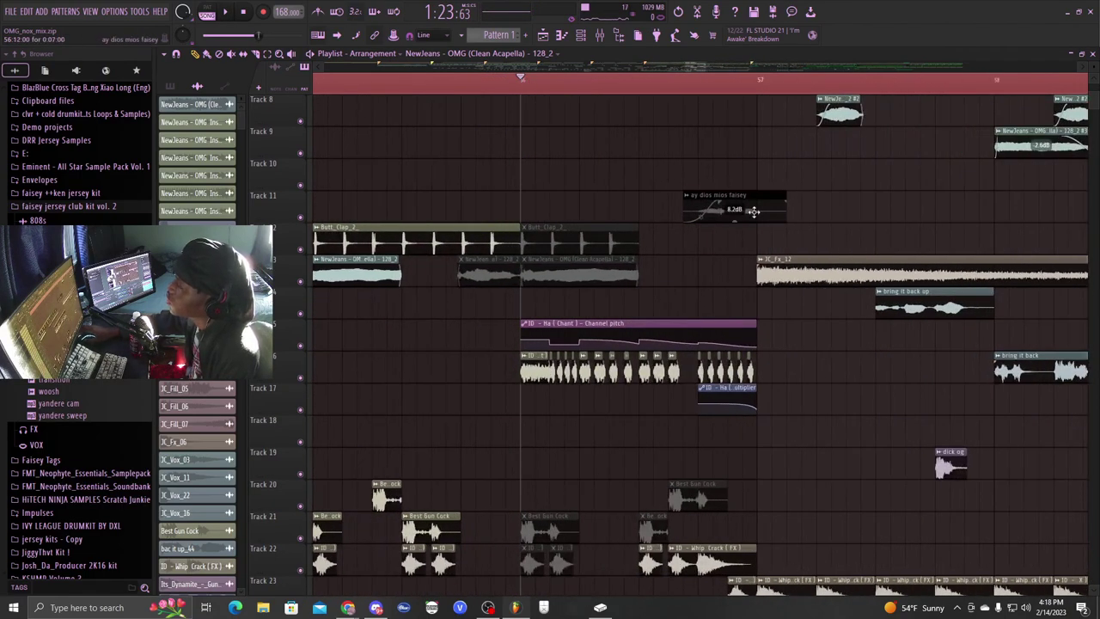
Examine the Ha chant chops on Track 16 and their pitch and volume automation between bars 56 and 57
{"action": "scroll", "coordinate": [692, 91], "scroll_direction": "down", "scroll_amount": 2}
{"action": "scroll", "coordinate": [828, 341], "scroll_direction": "up", "scroll_amount": 5}
{"action": "scroll", "coordinate": [825, 338], "scroll_direction": "down", "scroll_amount": 4}
{"action": "scroll", "coordinate": [653, 91], "scroll_direction": "up", "scroll_amount": 2}
{"action": "scroll", "coordinate": [652, 91], "scroll_direction": "up", "scroll_amount": 1}
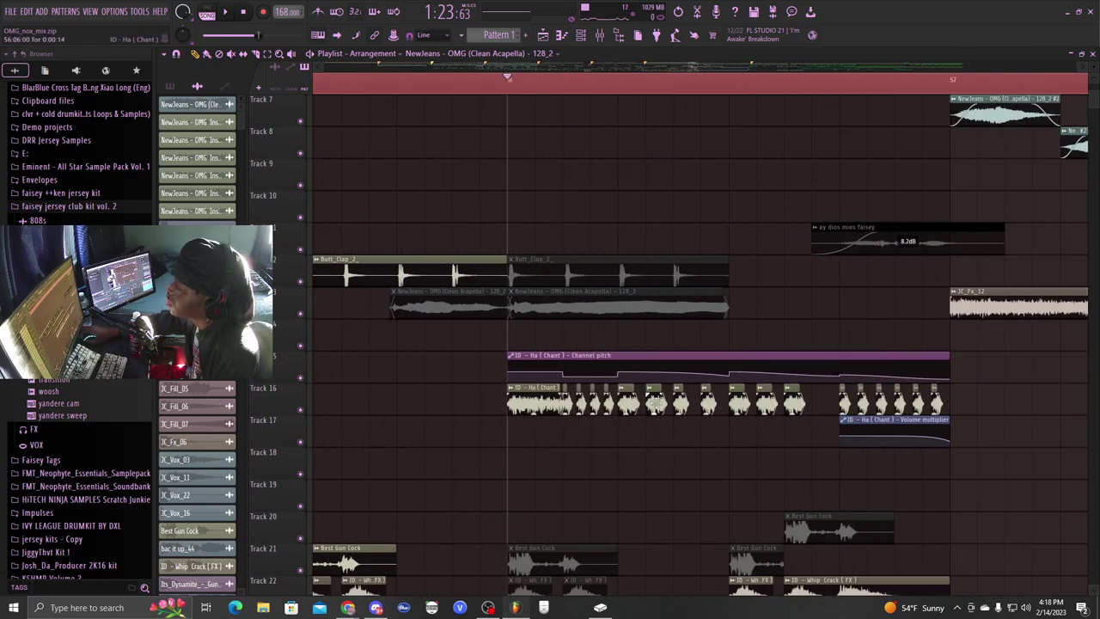
{"action": "scroll", "coordinate": [661, 421], "scroll_direction": "down", "scroll_amount": 4}
{"action": "scroll", "coordinate": [686, 404], "scroll_direction": "up", "scroll_amount": 3}
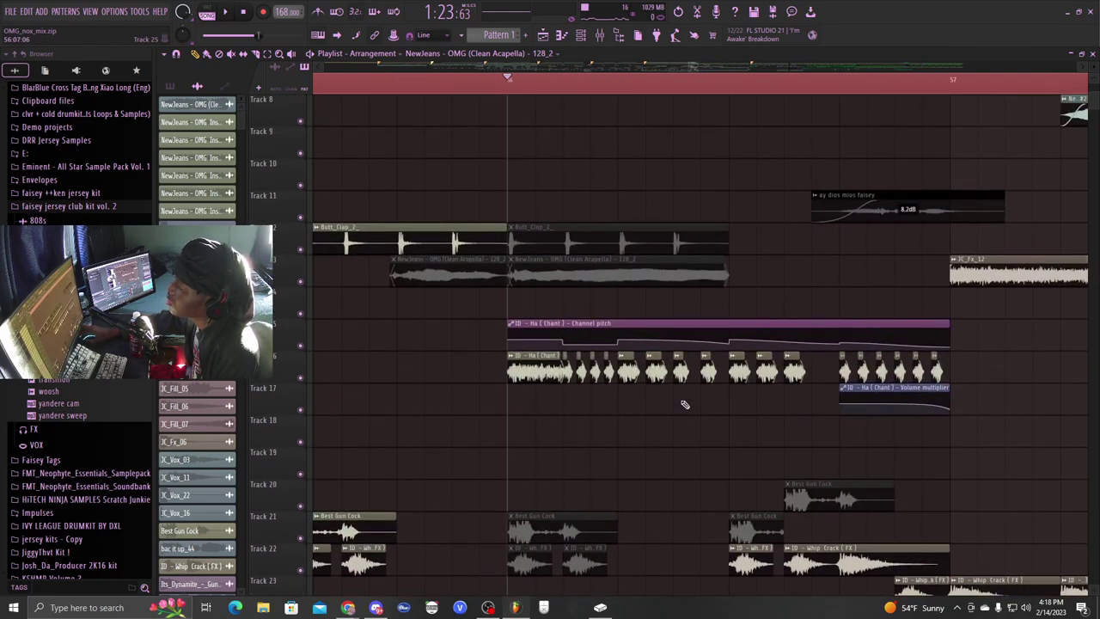
{"action": "scroll", "coordinate": [685, 404], "scroll_direction": "down", "scroll_amount": 6}
{"action": "scroll", "coordinate": [676, 277], "scroll_direction": "up", "scroll_amount": 5}
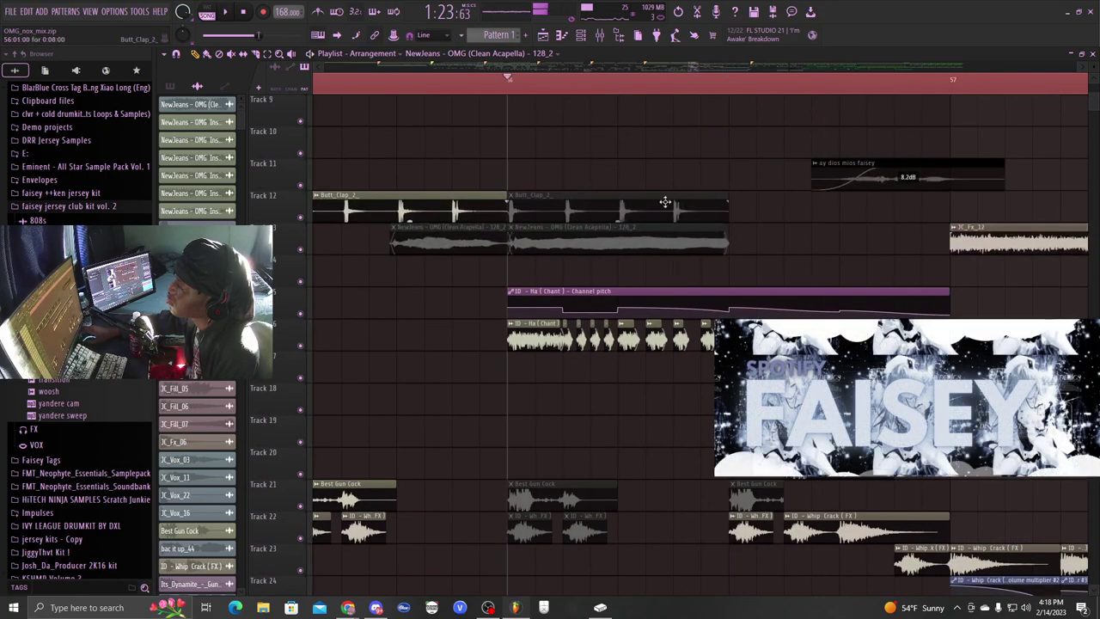
{"action": "left_click", "coordinate": [507, 68]}
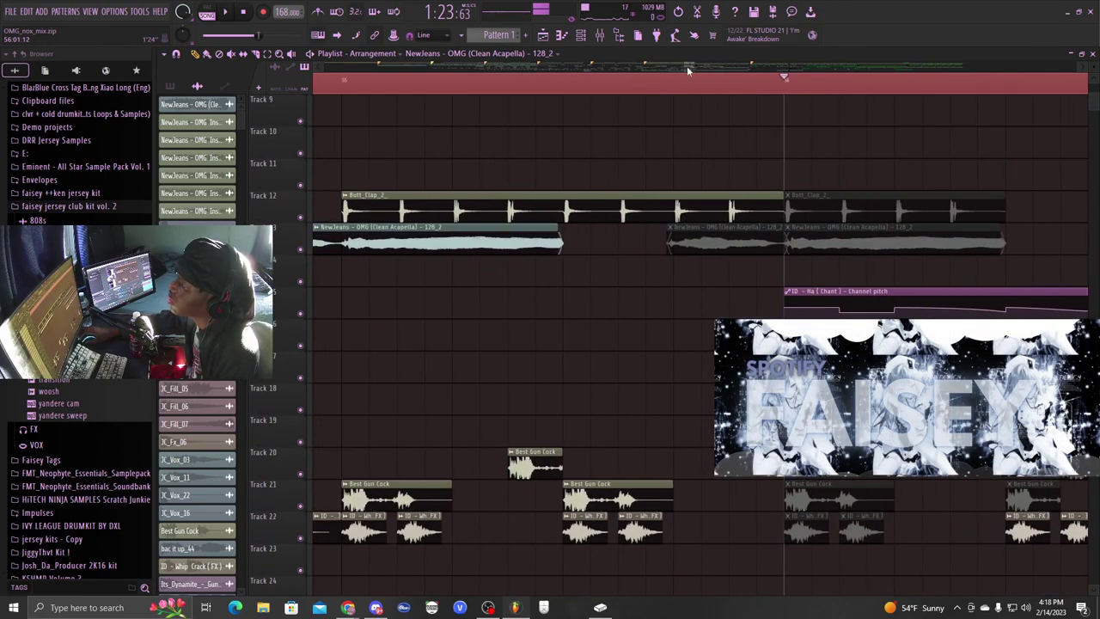
{"action": "left_click_drag", "start_coordinate": [687, 67], "coordinate": [697, 69]}
{"action": "scroll", "coordinate": [682, 84], "scroll_direction": "down", "scroll_amount": 4}
{"action": "scroll", "coordinate": [592, 84], "scroll_direction": "up", "scroll_amount": 1}
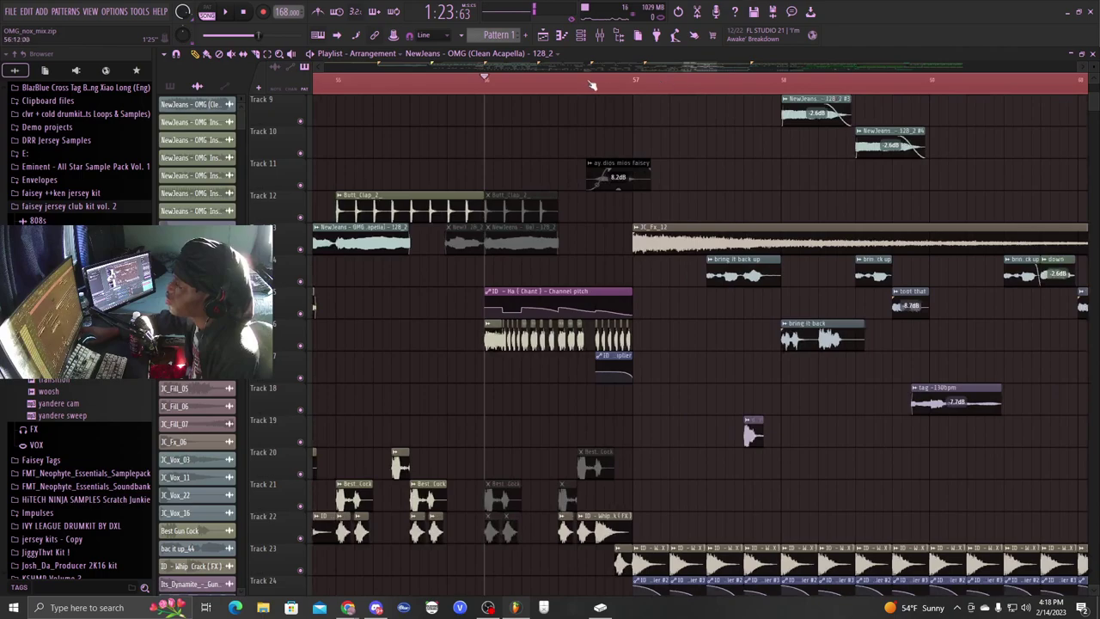
{"action": "scroll", "coordinate": [598, 85], "scroll_direction": "down", "scroll_amount": 1}
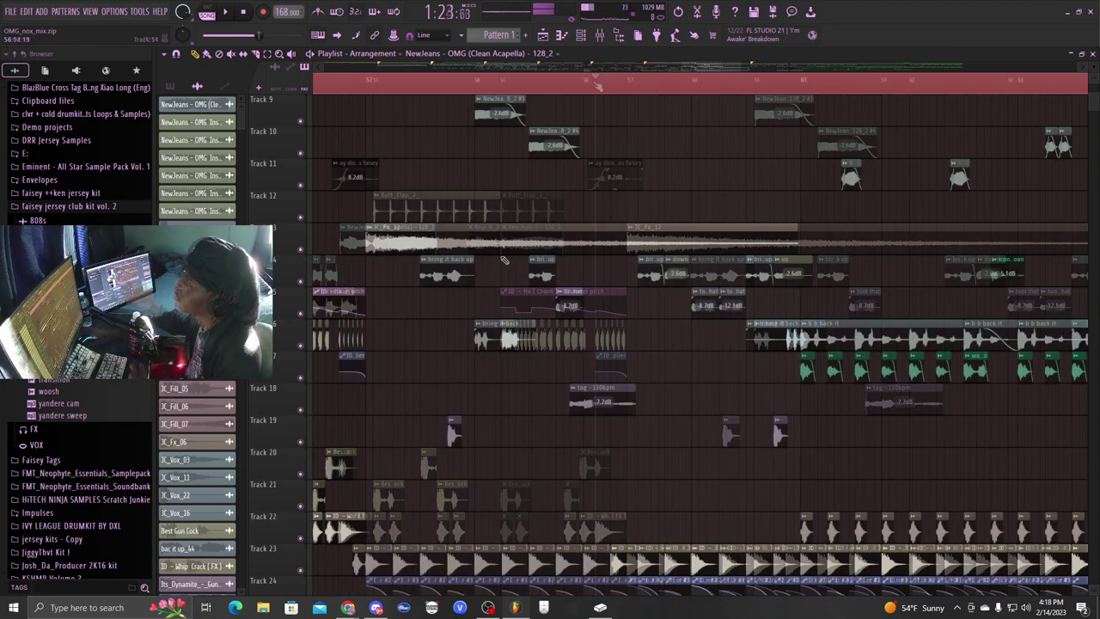
Place the playhead at bar 57 and play Track 3's Pattern 6 808 notes in the piano roll
{"action": "scroll", "coordinate": [504, 257], "scroll_direction": "up", "scroll_amount": 5}
{"action": "left_click", "coordinate": [368, 80]}
{"action": "scroll", "coordinate": [428, 253], "scroll_direction": "up", "scroll_amount": 3}
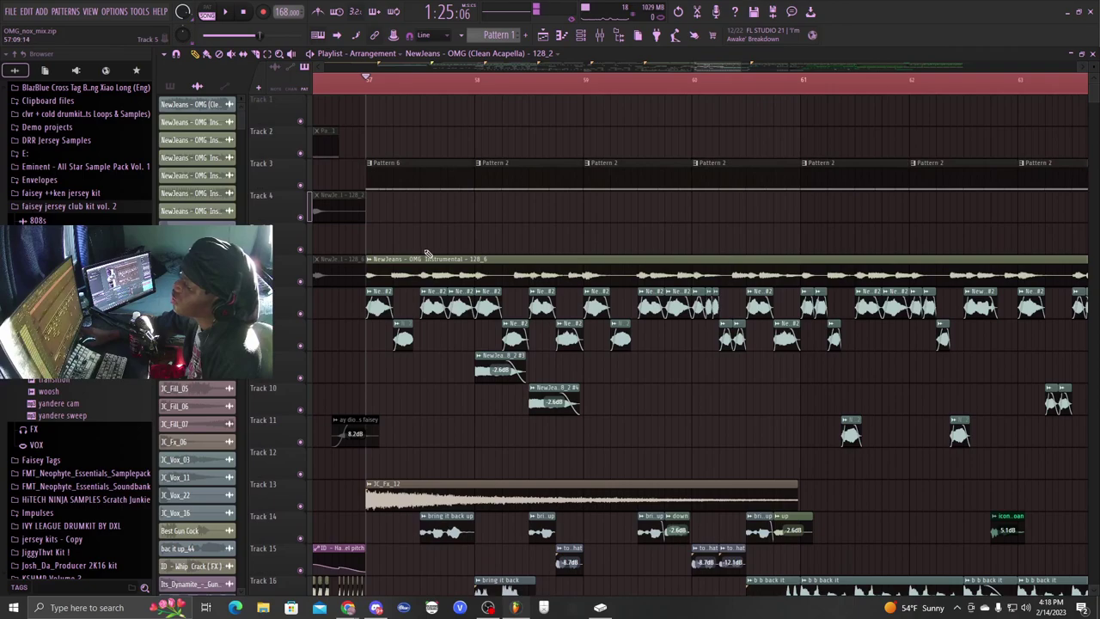
{"action": "double_click", "coordinate": [386, 179]}
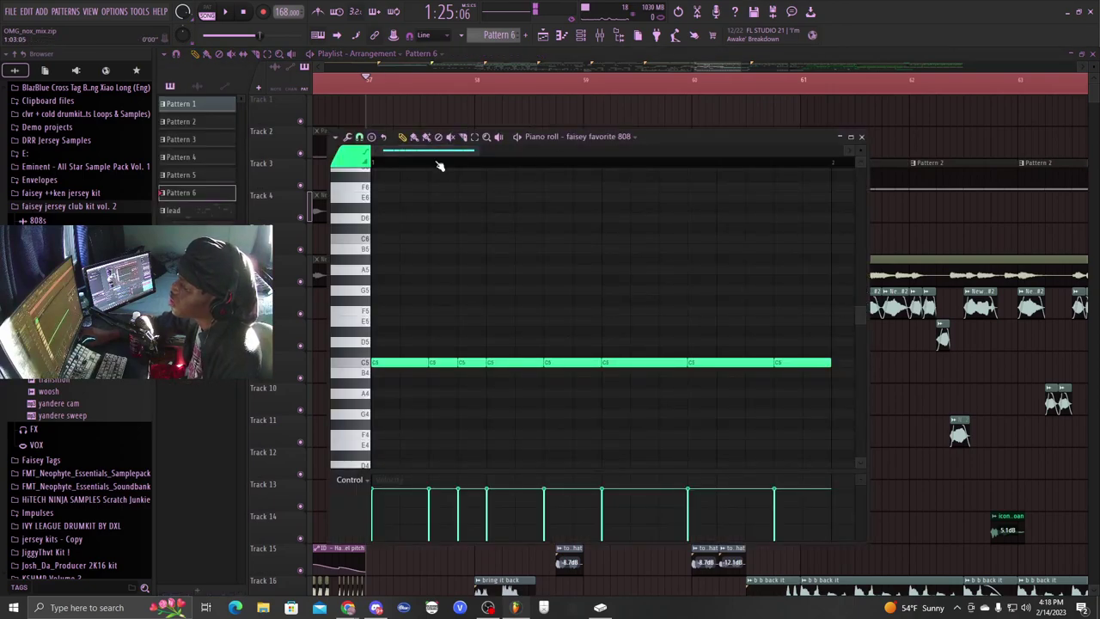
{"action": "left_click", "coordinate": [517, 138]}
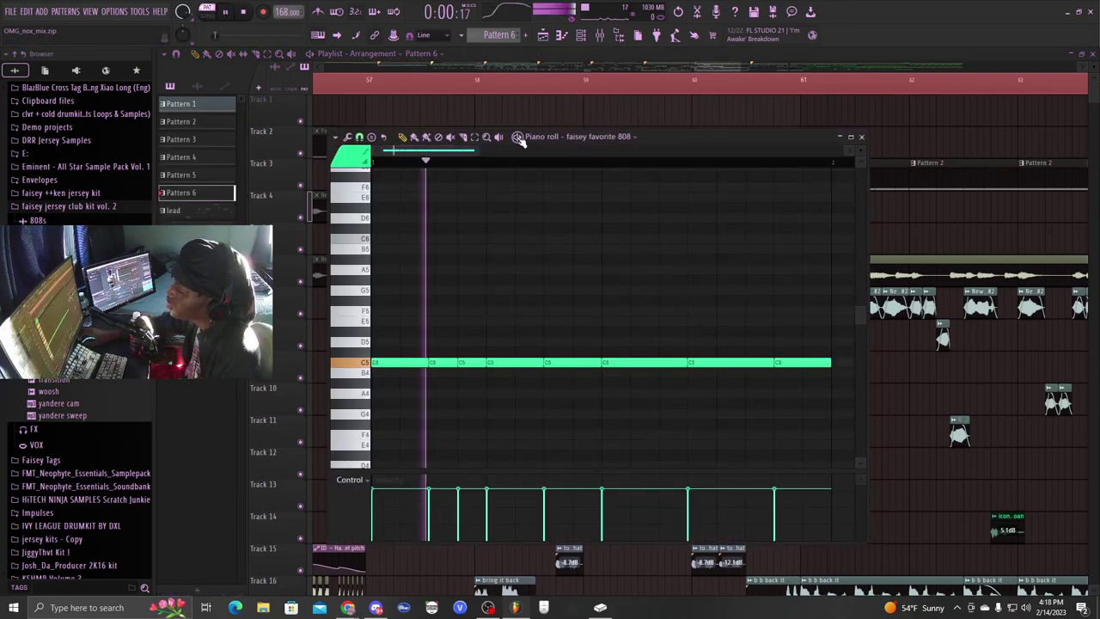
{"action": "left_click", "coordinate": [862, 138]}
End the time selection at bar 58, play the transition from bar 56, and clear the selection
{"action": "scroll", "coordinate": [692, 77], "scroll_direction": "left", "scroll_amount": 4}
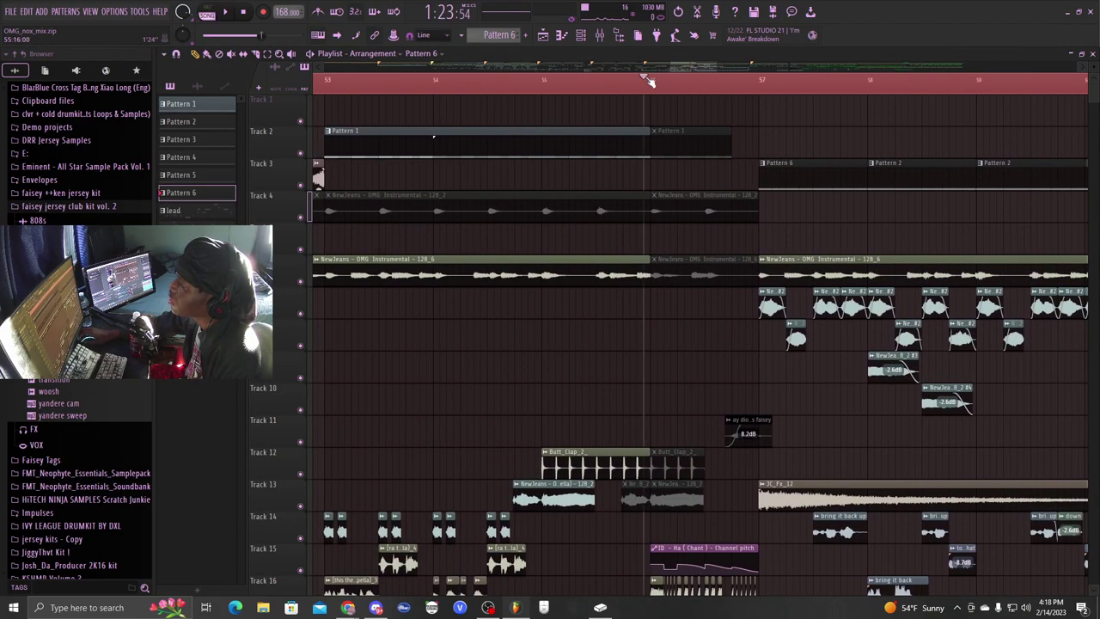
{"action": "left_click_drag", "start_coordinate": [653, 80], "coordinate": [869, 96]}
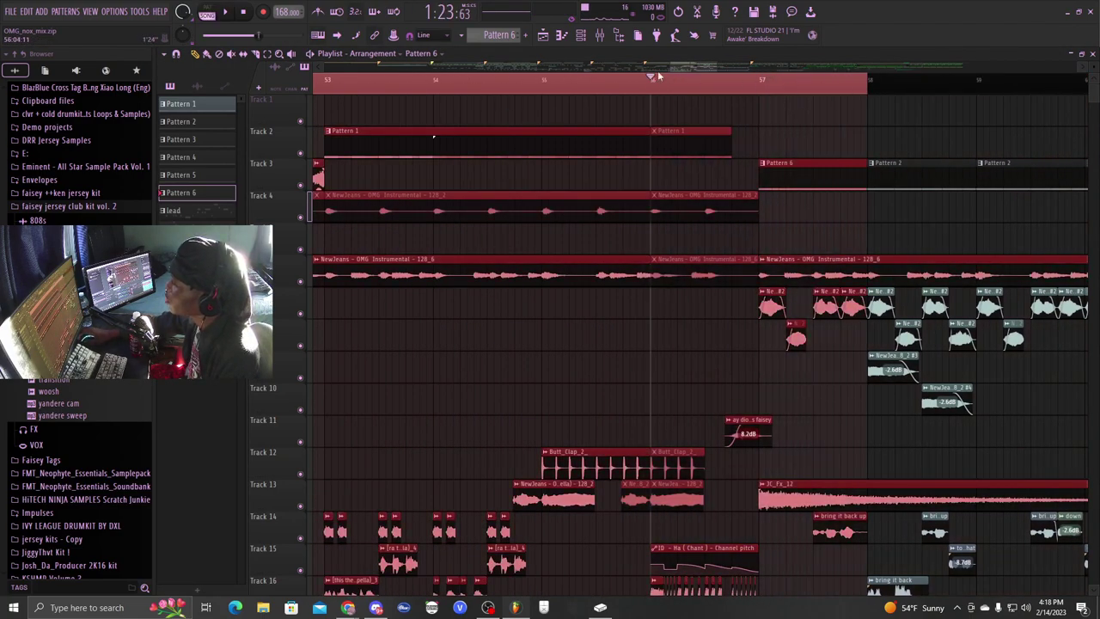
{"action": "left_click", "coordinate": [311, 53]}
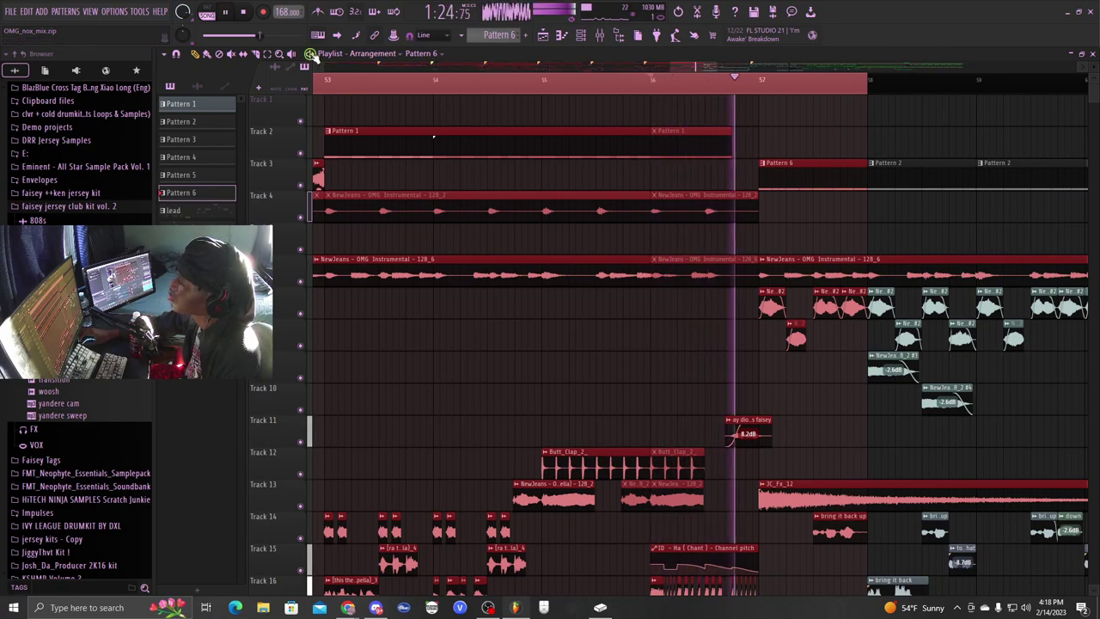
{"action": "key", "text": "space"}
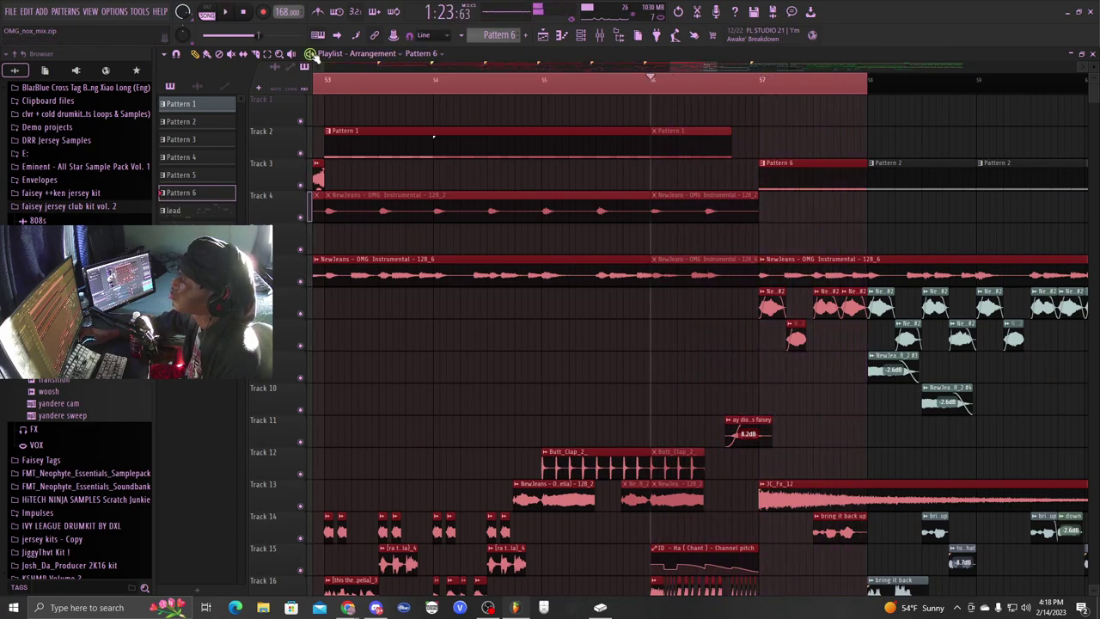
{"action": "double_click", "coordinate": [659, 83]}
Solo Tracks 7 to 11 and play their acapella chops from bar 57
{"action": "left_click_drag", "start_coordinate": [705, 67], "coordinate": [721, 70]}
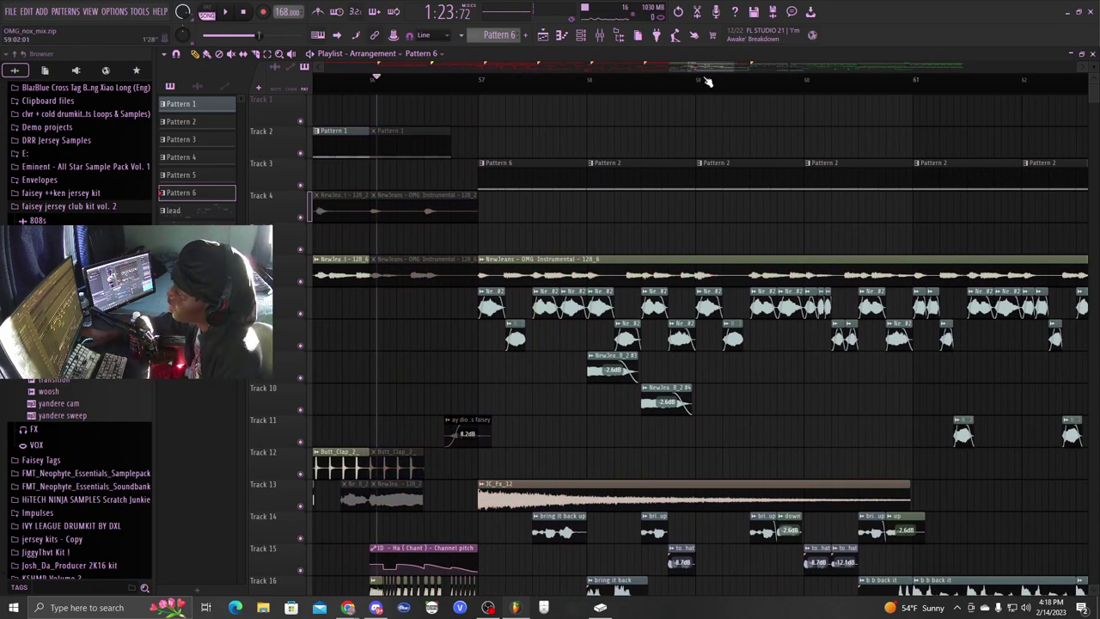
{"action": "scroll", "coordinate": [709, 82], "scroll_direction": "right", "scroll_amount": 2}
{"action": "scroll", "coordinate": [605, 235], "scroll_direction": "down", "scroll_amount": 2}
{"action": "right_click", "coordinate": [301, 250]}
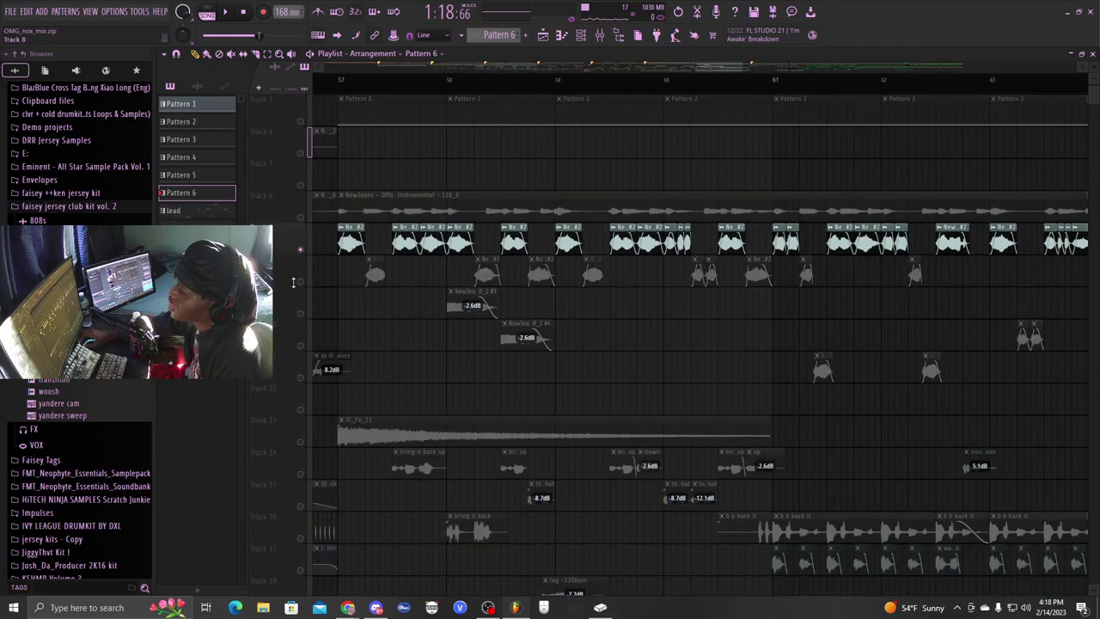
{"action": "right_click", "coordinate": [301, 282]}
{"action": "right_click", "coordinate": [301, 314]}
{"action": "right_click", "coordinate": [301, 250]}
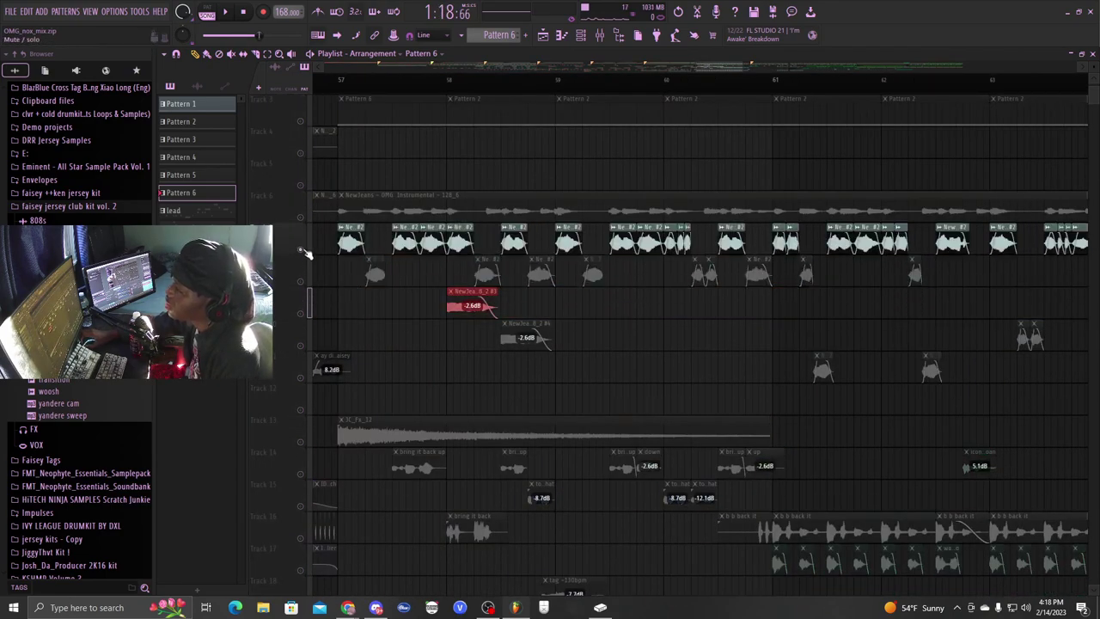
{"action": "right_click", "coordinate": [301, 282]}
{"action": "left_click", "coordinate": [301, 250]}
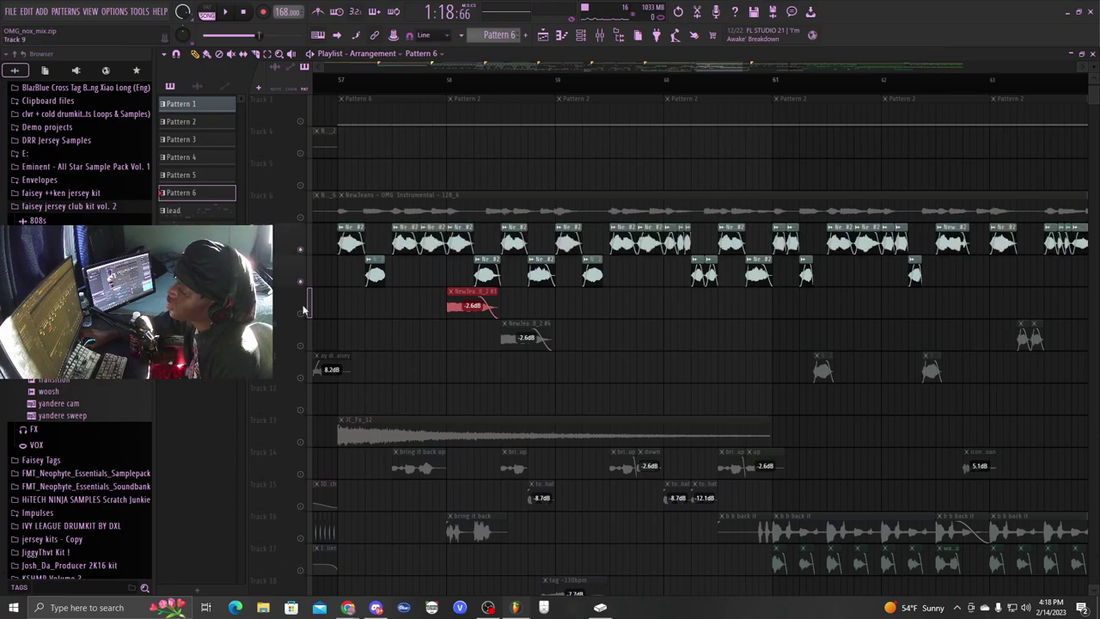
{"action": "left_click", "coordinate": [302, 347]}
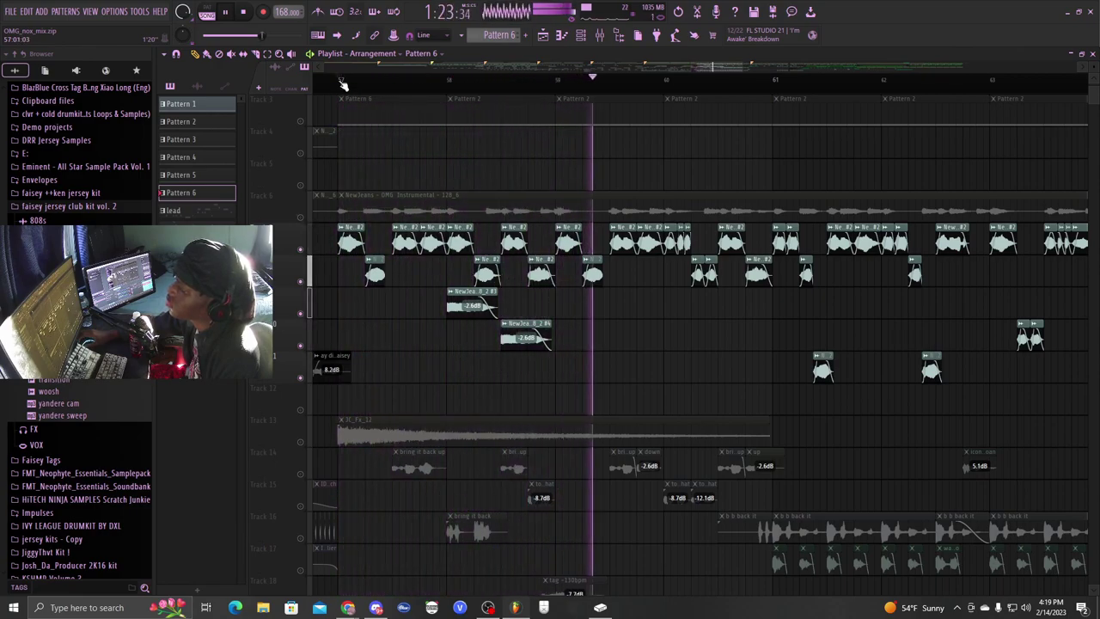
{"action": "key", "text": "space"}
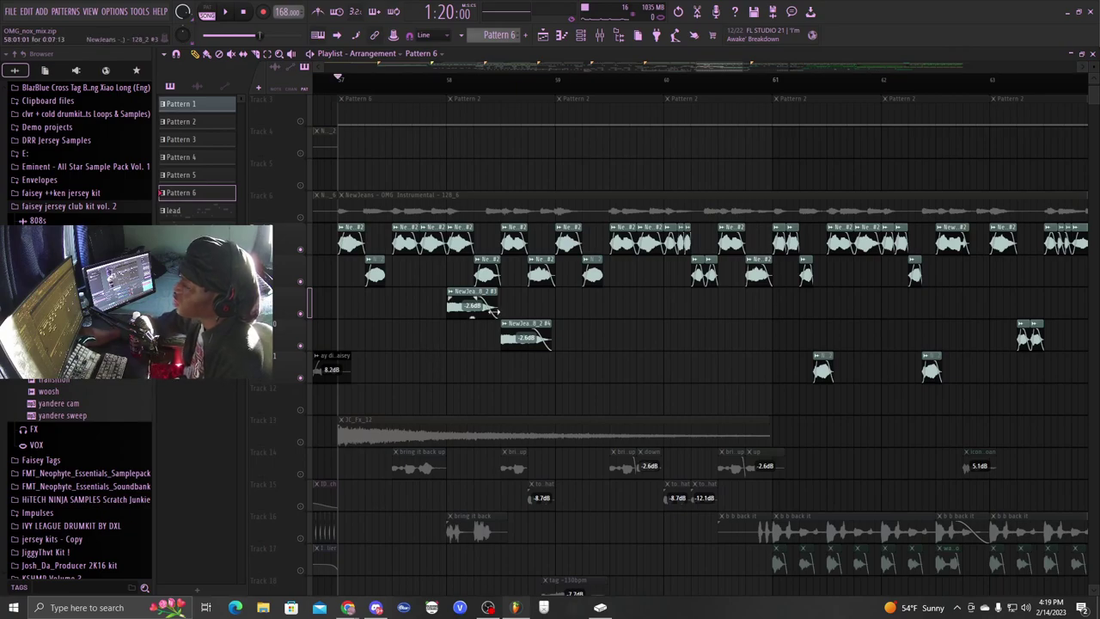
View the channel settings of Track 9's acapella clip at bar 58 and play the chops from that bar
{"action": "double_click", "coordinate": [461, 301]}
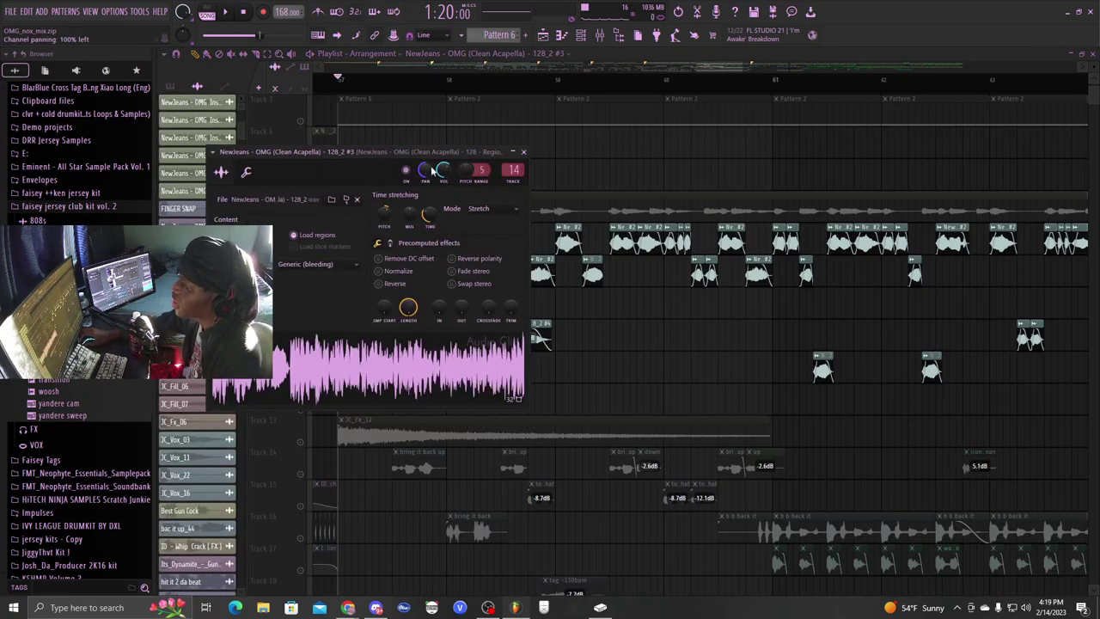
{"action": "left_click", "coordinate": [524, 151]}
{"action": "left_click", "coordinate": [447, 79]}
{"action": "key", "text": "space"}
{"action": "key", "text": "space"}
Solo Tracks 13 to 19 together with Tracks 23 and 24 for the section starting at bar 57
{"action": "scroll", "coordinate": [470, 82], "scroll_direction": "down", "scroll_amount": 3}
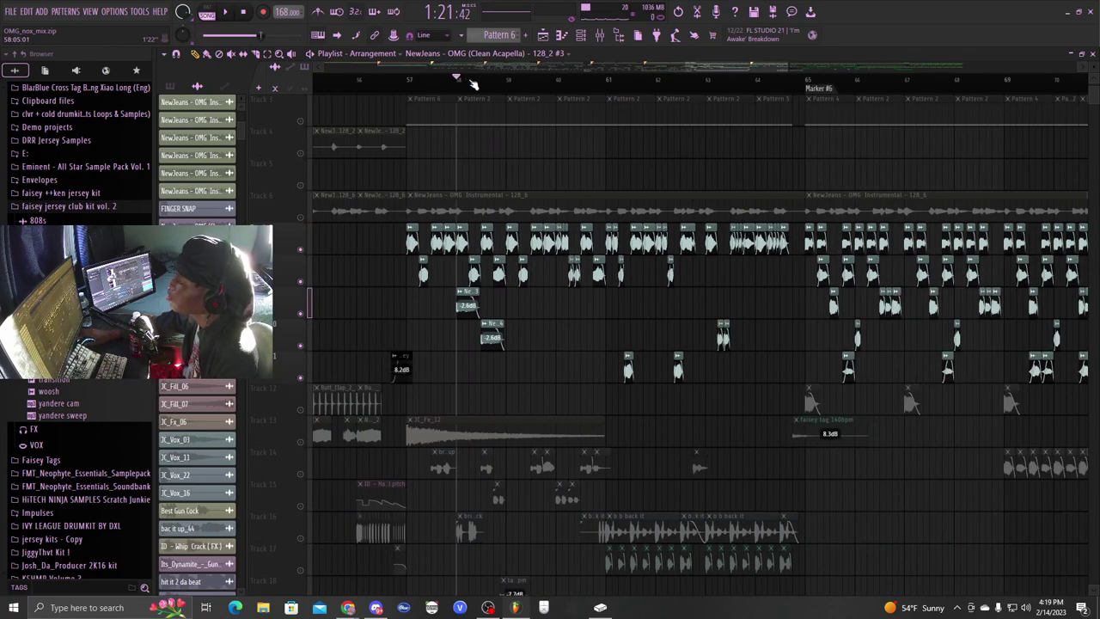
{"action": "scroll", "coordinate": [535, 327], "scroll_direction": "down", "scroll_amount": 5}
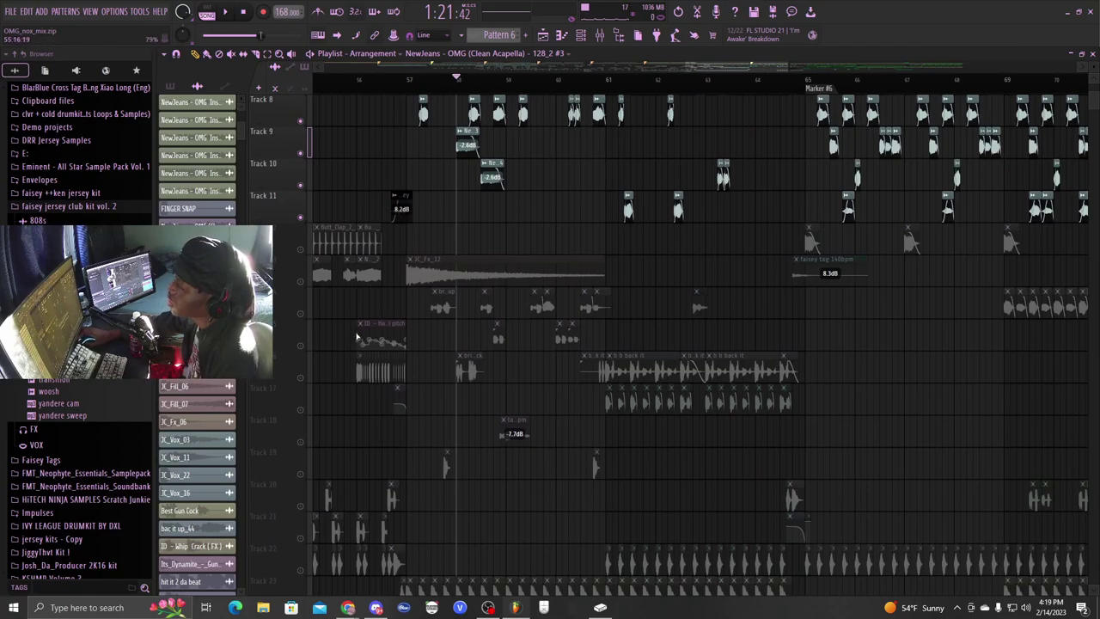
{"action": "scroll", "coordinate": [306, 310], "scroll_direction": "down", "scroll_amount": 5}
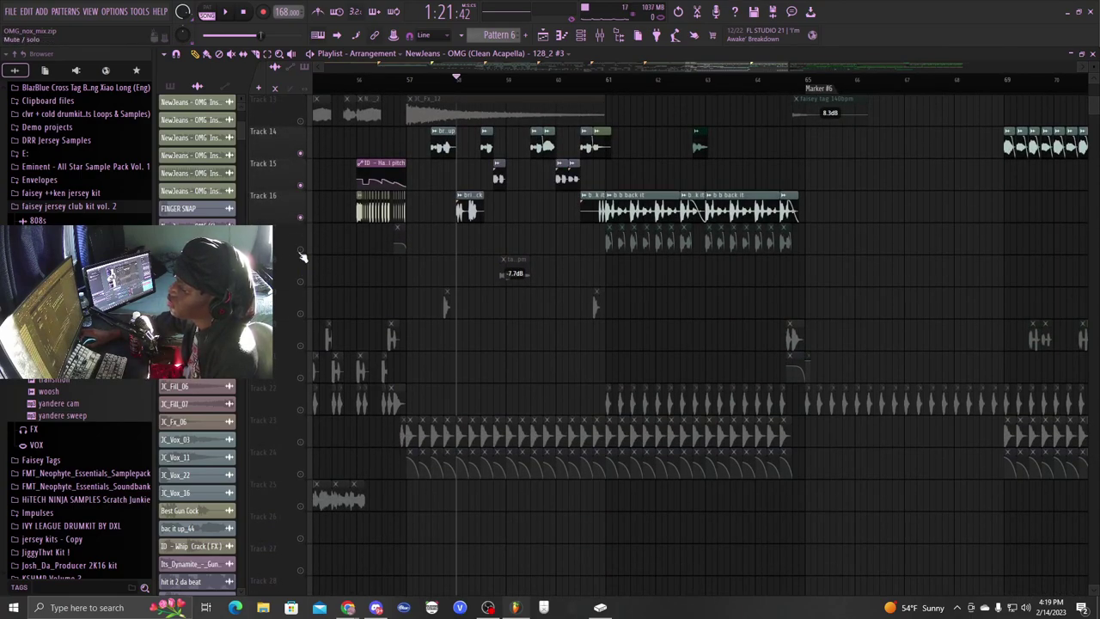
{"action": "left_click", "coordinate": [300, 250]}
{"action": "left_click", "coordinate": [300, 281]}
{"action": "left_click", "coordinate": [300, 313]}
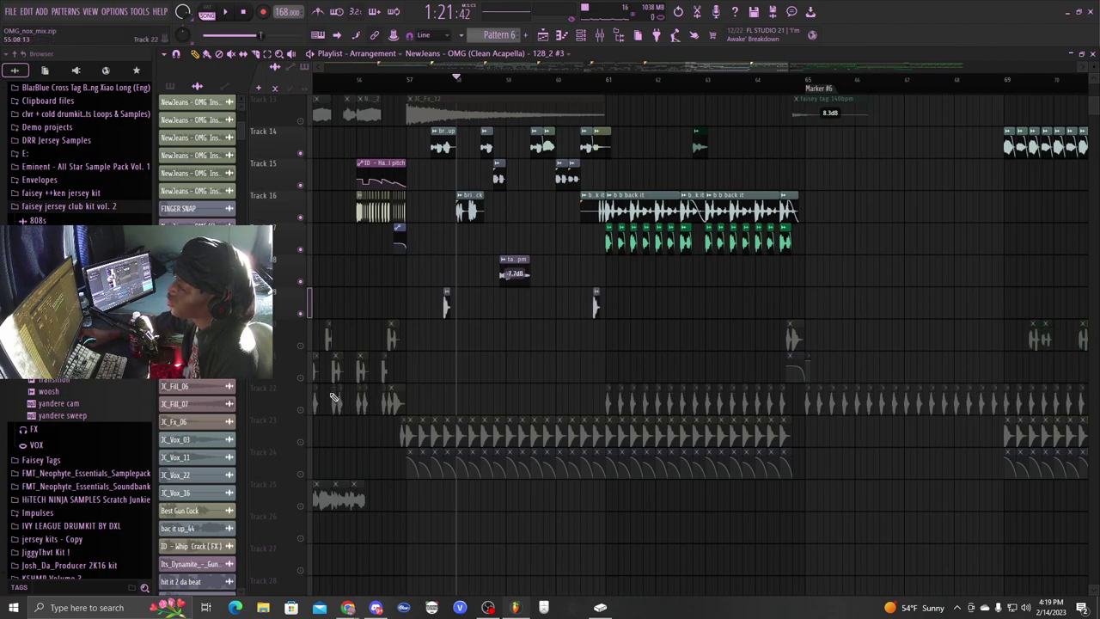
{"action": "left_click", "coordinate": [301, 442]}
{"action": "left_click", "coordinate": [300, 473]}
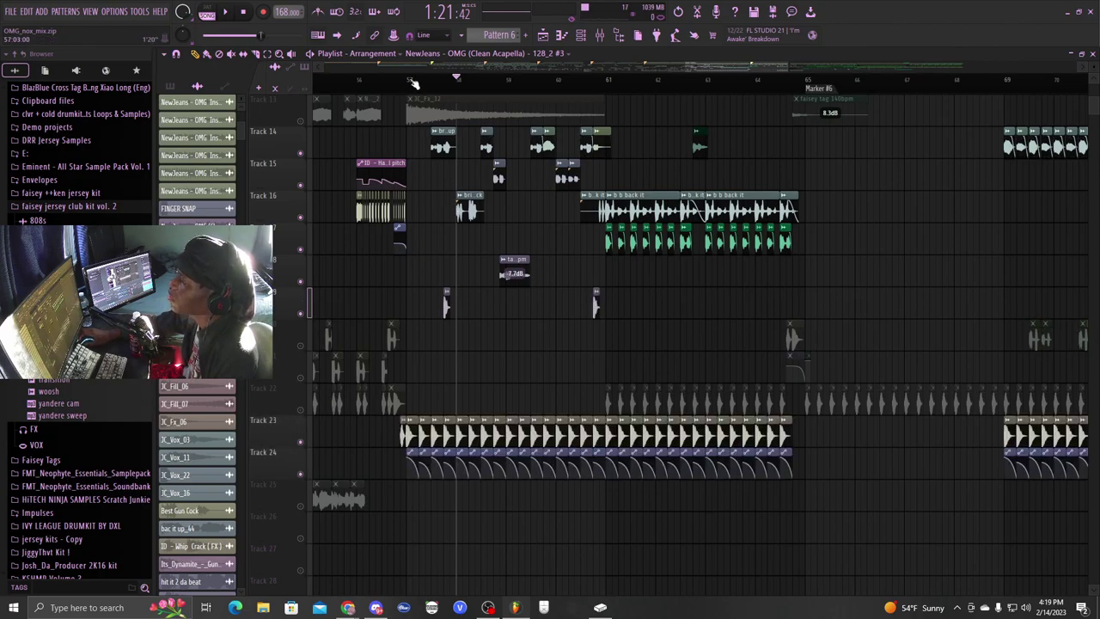
{"action": "left_click", "coordinate": [301, 121]}
Play the soloed vocal samples and percussion from bar 57, including the "b b back it" clips after bar 61
{"action": "key", "text": "space"}
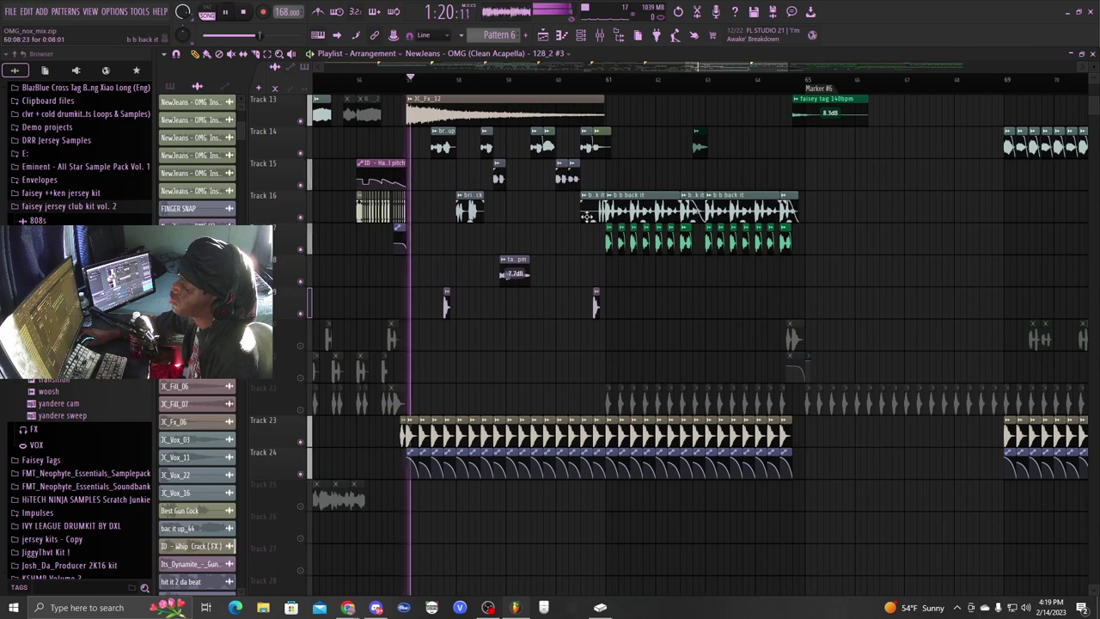
{"action": "scroll", "coordinate": [591, 211], "scroll_direction": "up", "scroll_amount": 2}
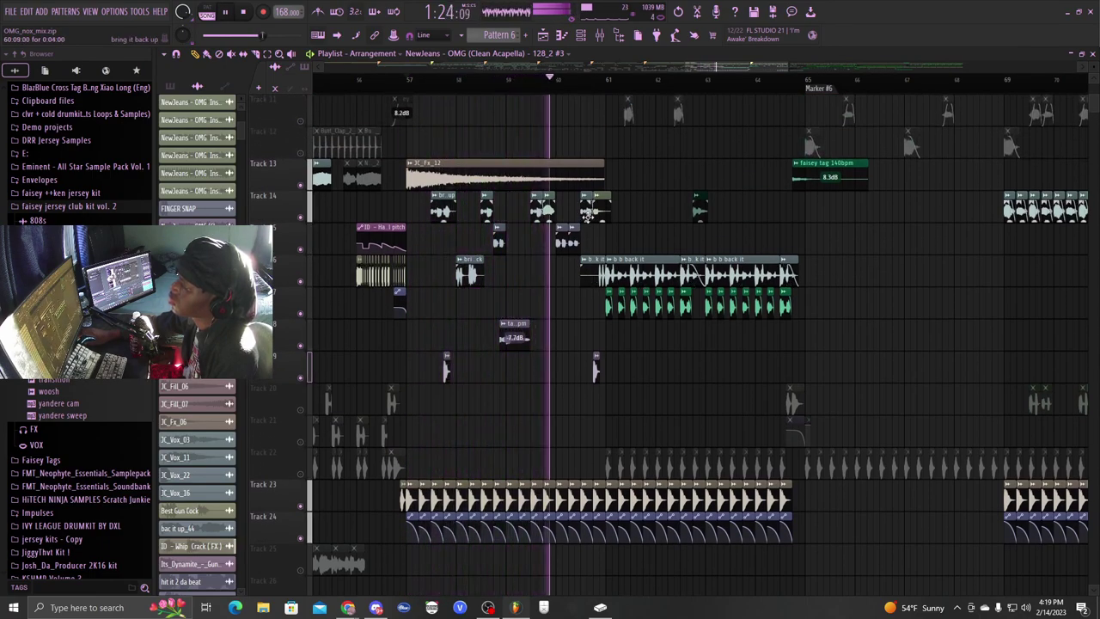
{"action": "key", "text": "space"}
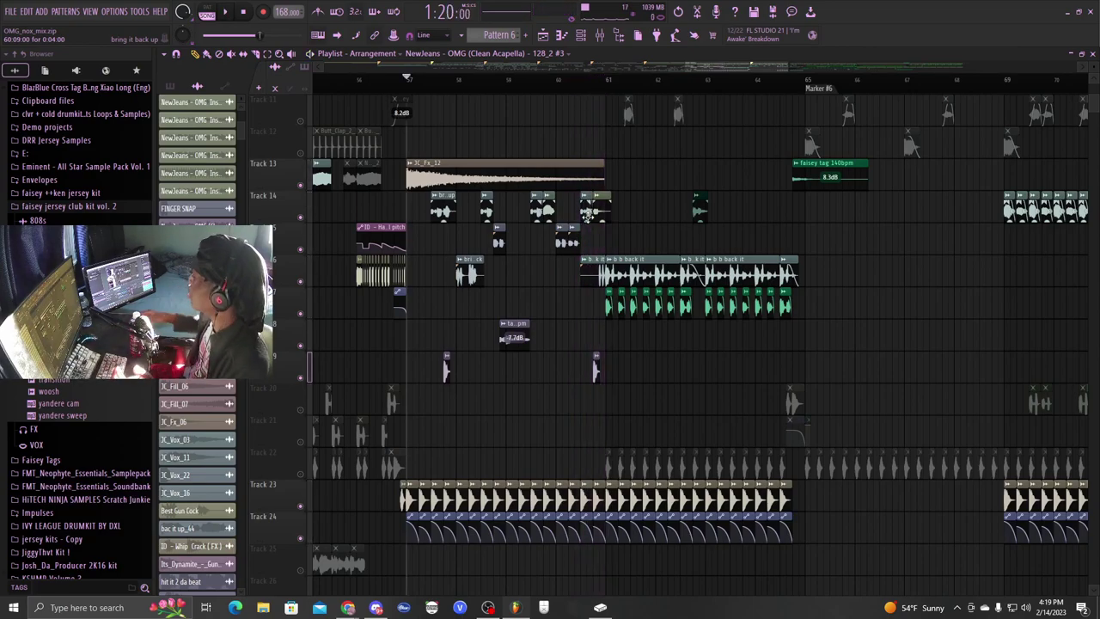
{"action": "scroll", "coordinate": [502, 91], "scroll_direction": "up", "scroll_amount": 5}
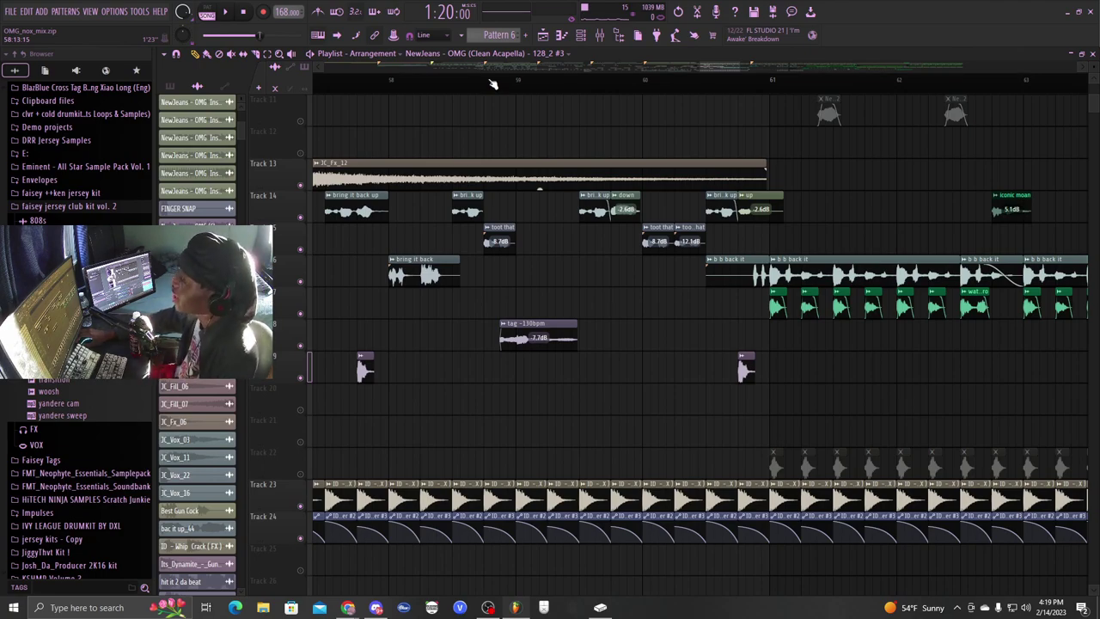
{"action": "scroll", "coordinate": [683, 82], "scroll_direction": "left", "scroll_amount": 3}
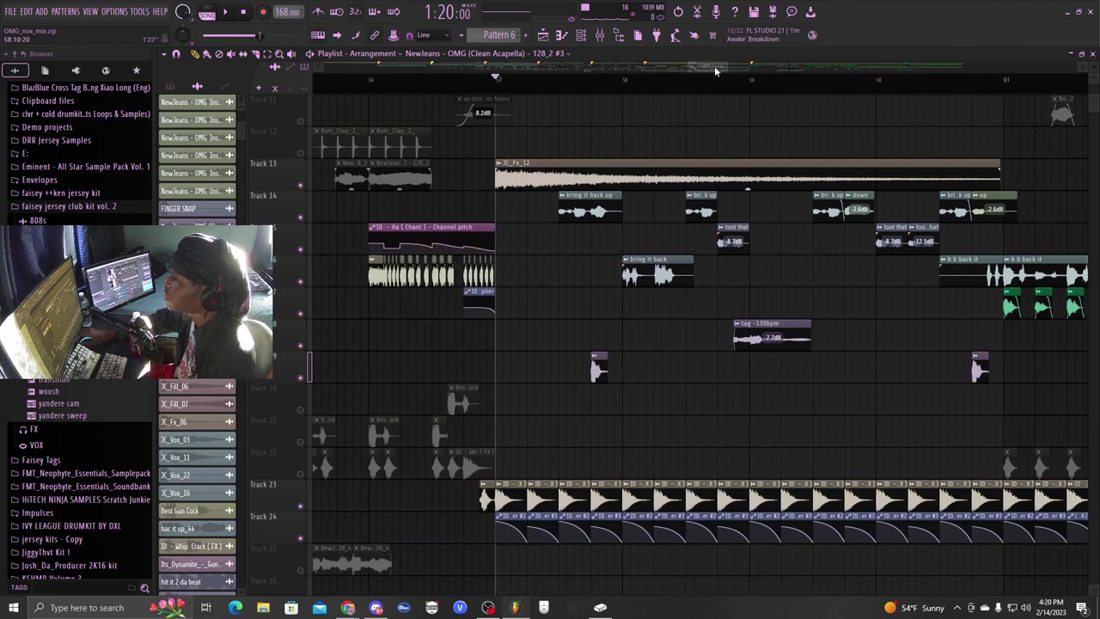
{"action": "key", "text": "space"}
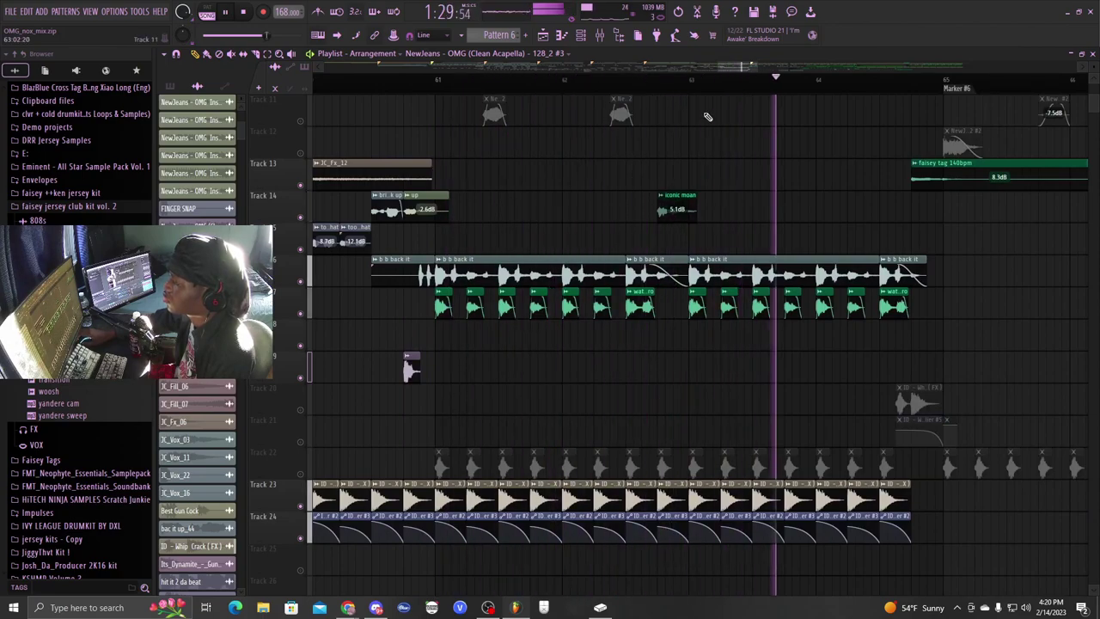
Add Tracks 21 and 22 to the audible tracks and stop playback
{"action": "left_click", "coordinate": [300, 442]}
{"action": "left_click", "coordinate": [300, 474]}
{"action": "key", "text": "space"}
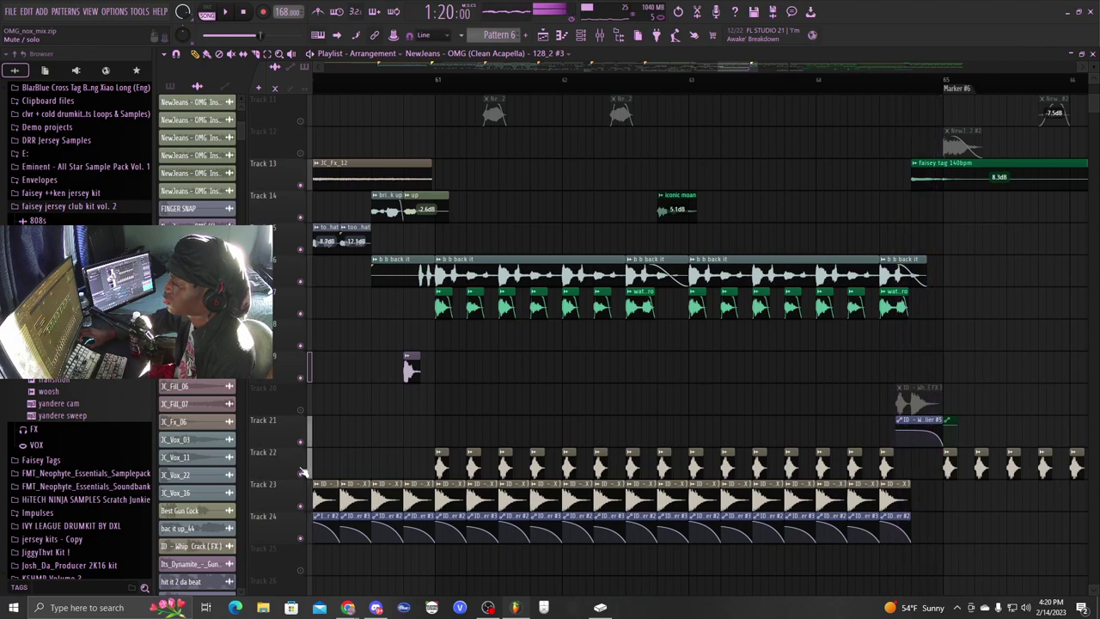
Return to the upper tracks of the arrangement and turn every playlist track back on
{"action": "left_click_drag", "start_coordinate": [746, 66], "coordinate": [735, 66]}
{"action": "scroll", "coordinate": [818, 204], "scroll_direction": "up", "scroll_amount": 3}
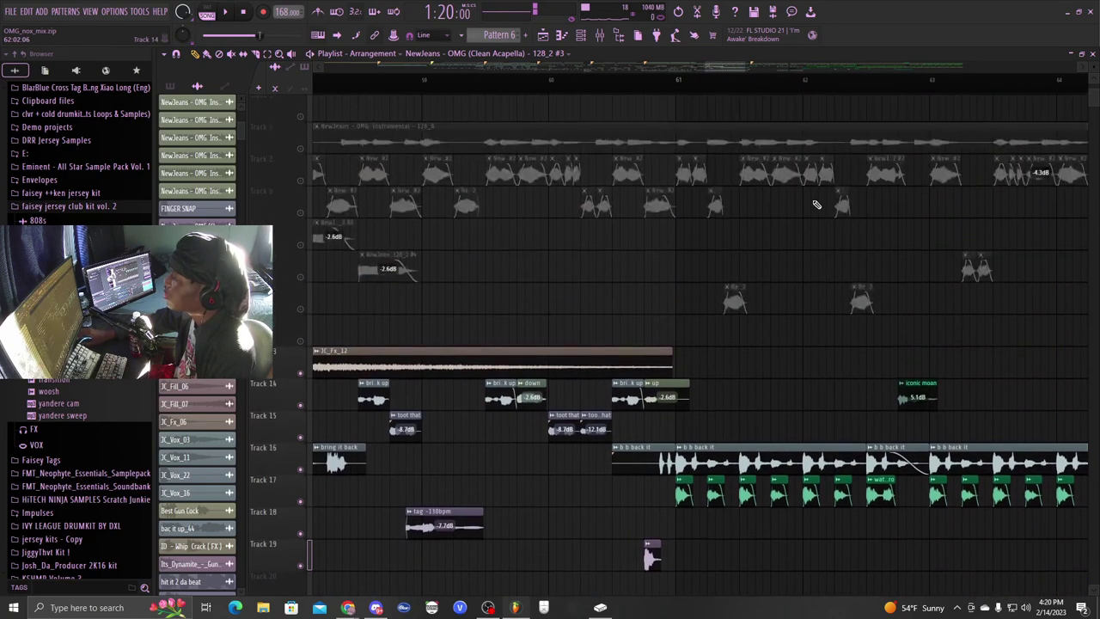
{"action": "scroll", "coordinate": [720, 90], "scroll_direction": "down", "scroll_amount": 3}
{"action": "scroll", "coordinate": [721, 90], "scroll_direction": "down", "scroll_amount": 2}
{"action": "scroll", "coordinate": [328, 321], "scroll_direction": "up", "scroll_amount": 3}
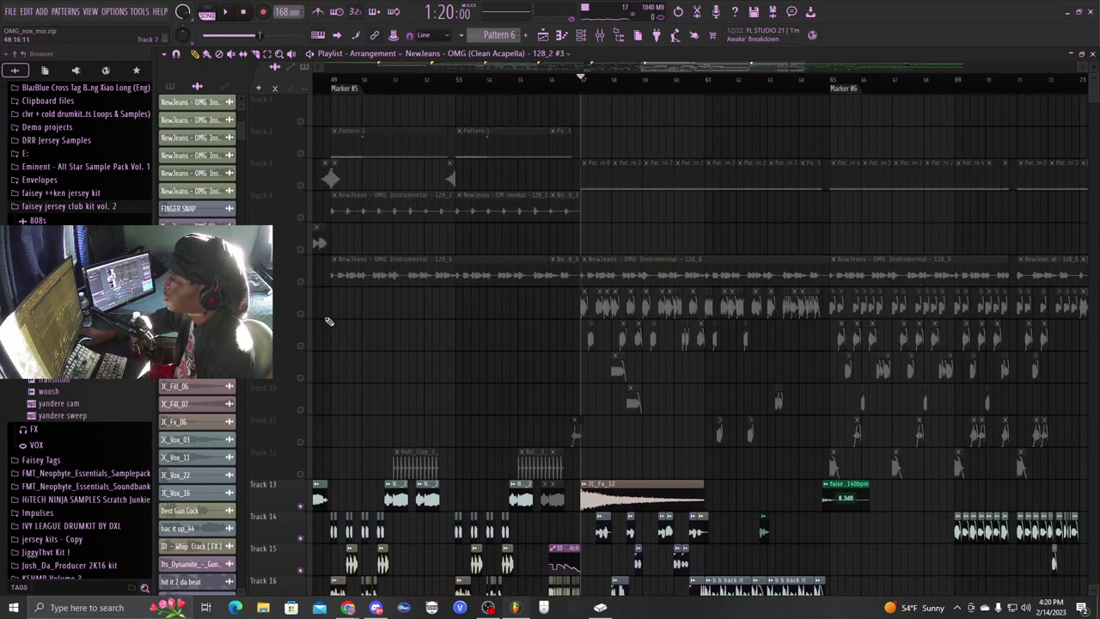
{"action": "right_click", "coordinate": [301, 281]}
{"action": "right_click", "coordinate": [301, 282]}
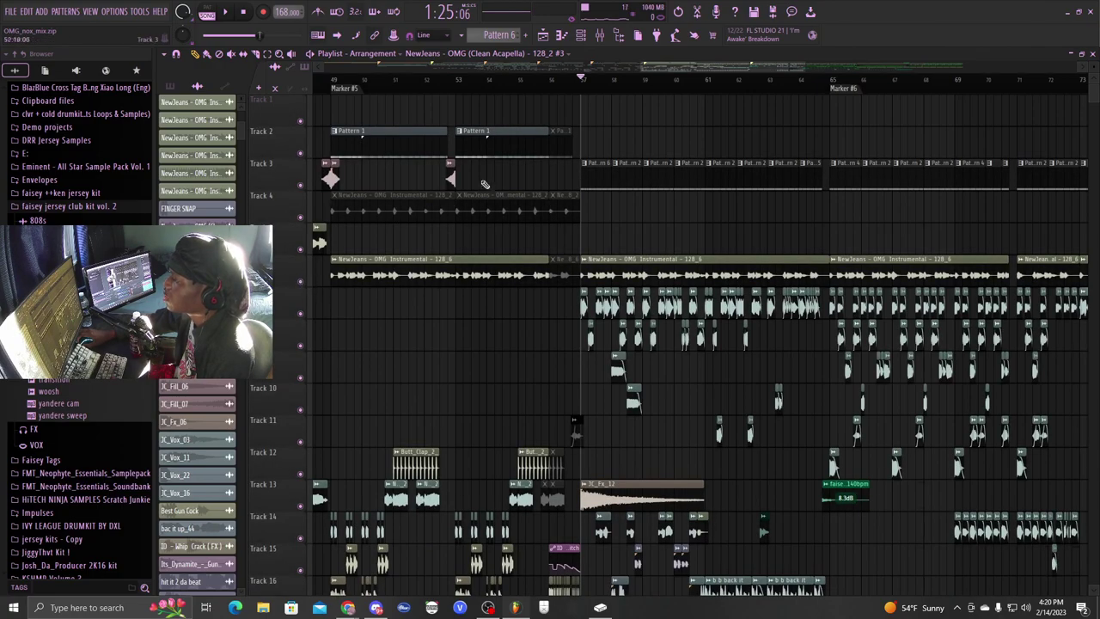
Play the full arrangement from bar 57 through the Marker #6 section to about bar 71, following its upper and lower tracks
{"action": "scroll", "coordinate": [659, 270], "scroll_direction": "down", "scroll_amount": 11}
{"action": "scroll", "coordinate": [724, 280], "scroll_direction": "up", "scroll_amount": 6}
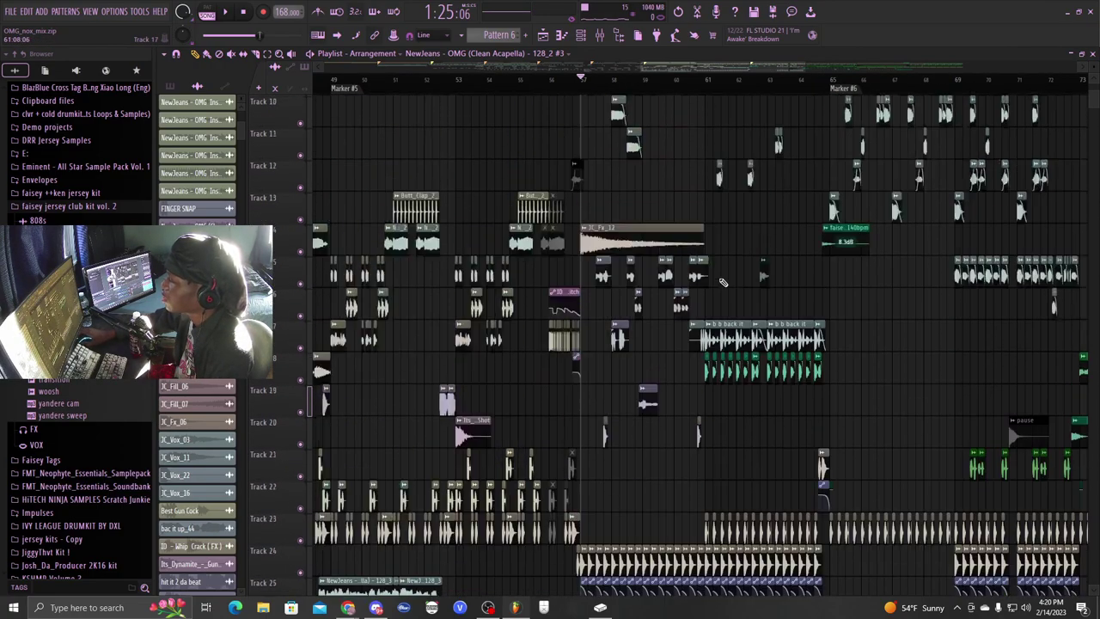
{"action": "key", "text": "space"}
{"action": "scroll", "coordinate": [773, 172], "scroll_direction": "up", "scroll_amount": 4}
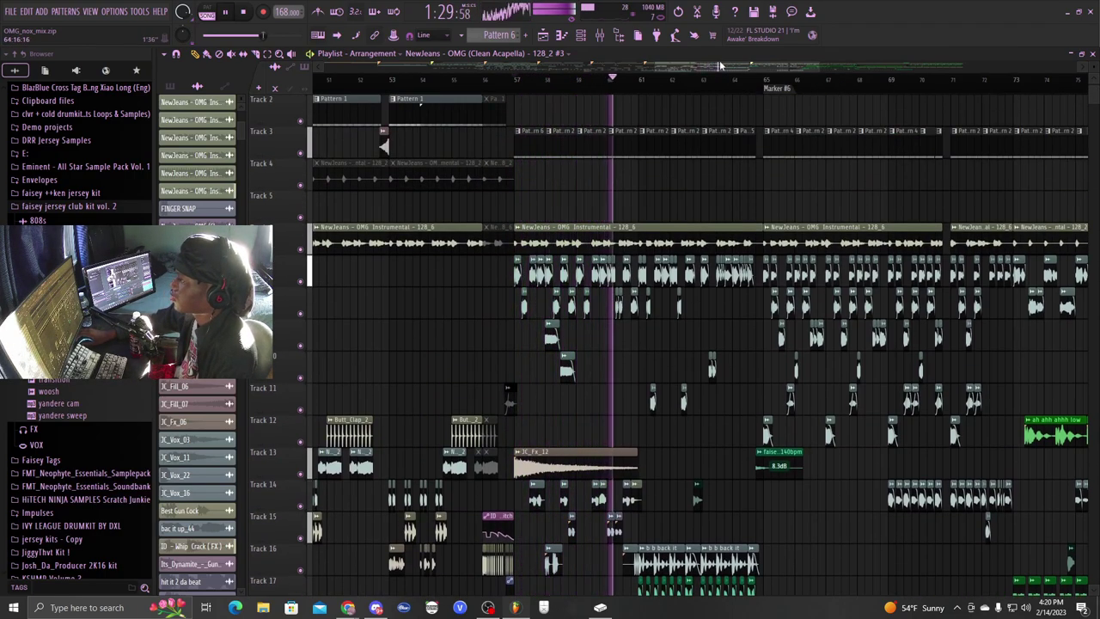
{"action": "scroll", "coordinate": [682, 204], "scroll_direction": "down", "scroll_amount": 4}
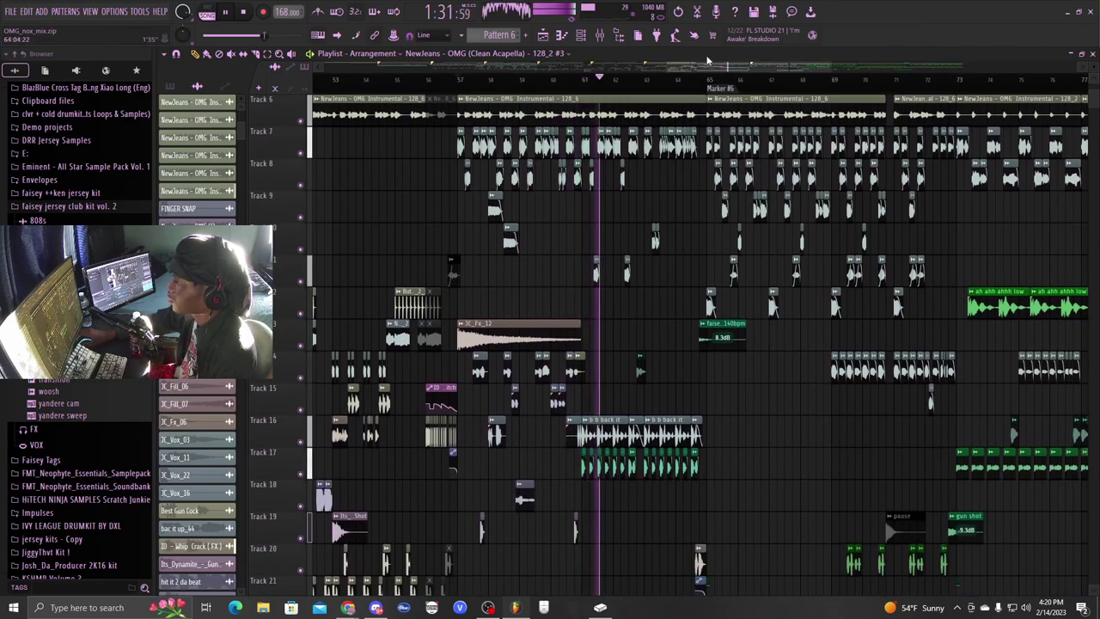
{"action": "scroll", "coordinate": [718, 221], "scroll_direction": "up", "scroll_amount": 2}
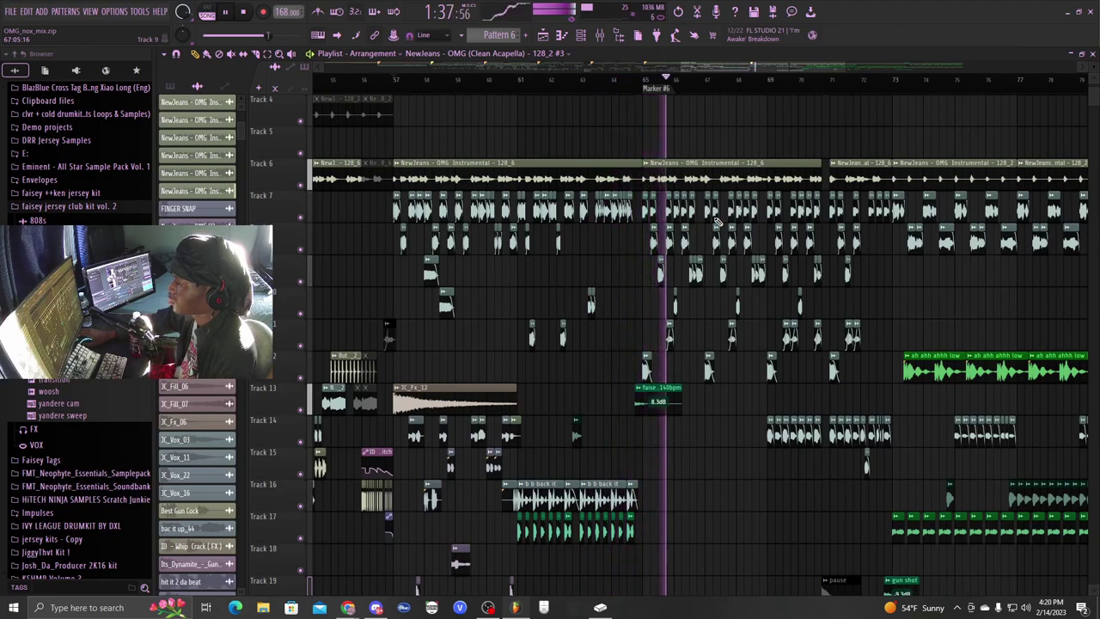
{"action": "scroll", "coordinate": [745, 284], "scroll_direction": "down", "scroll_amount": 7}
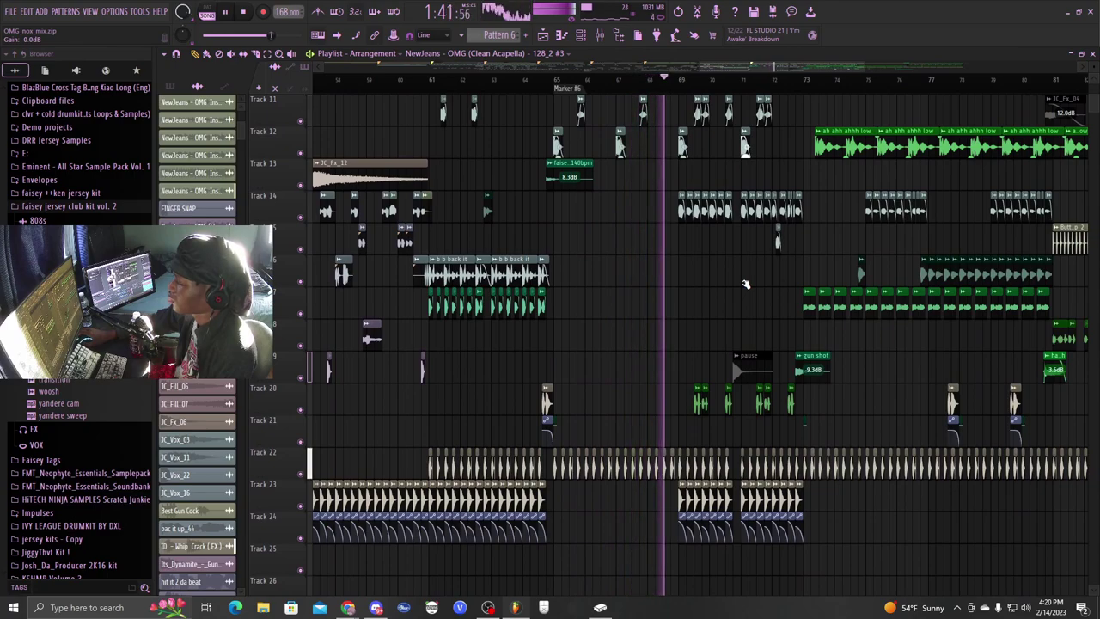
{"action": "scroll", "coordinate": [747, 286], "scroll_direction": "up", "scroll_amount": 2}
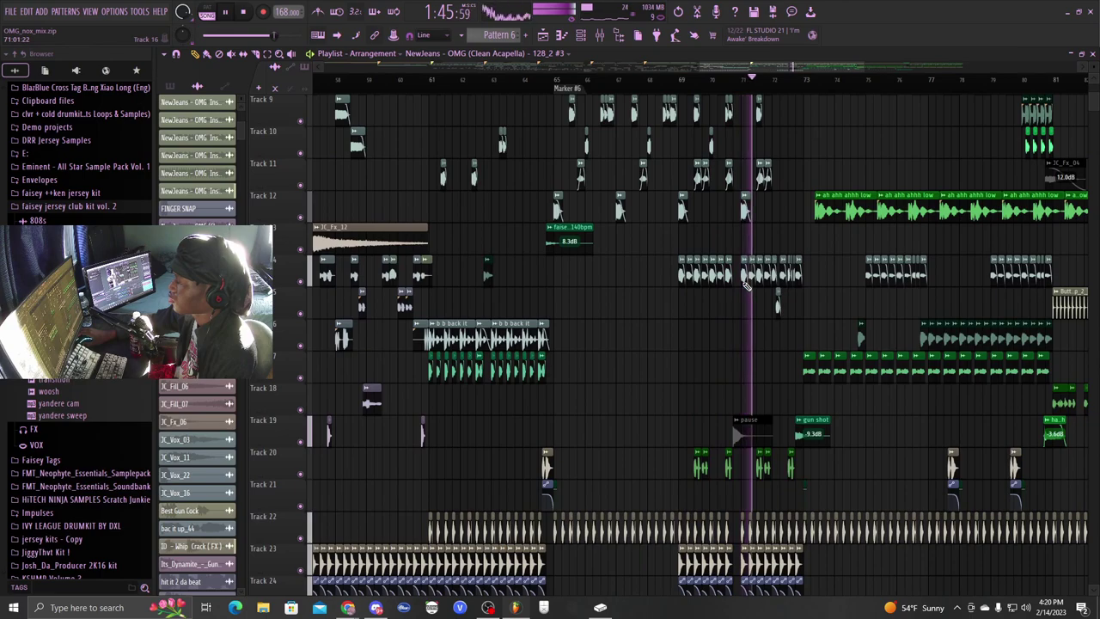
{"action": "scroll", "coordinate": [745, 287], "scroll_direction": "up", "scroll_amount": 2}
{"action": "key", "text": "space"}
Focus on the chops from bar 69 and play the passage leading into the gap just before bar 71
{"action": "left_click", "coordinate": [679, 82]}
{"action": "scroll", "coordinate": [679, 80], "scroll_direction": "up", "scroll_amount": 5}
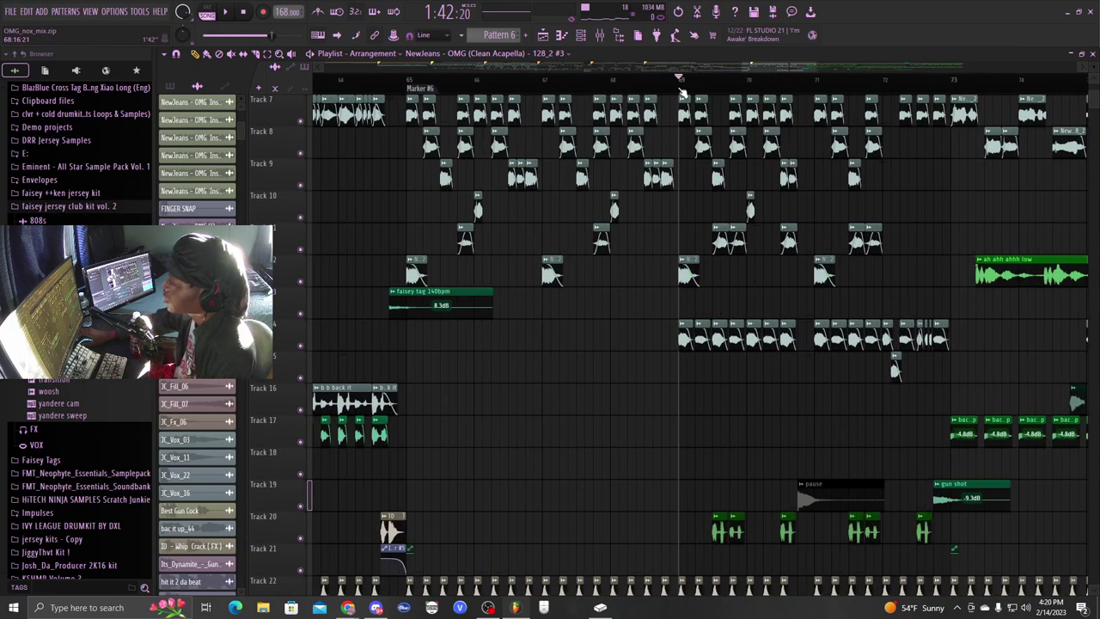
{"action": "left_click_drag", "start_coordinate": [779, 69], "coordinate": [788, 69]}
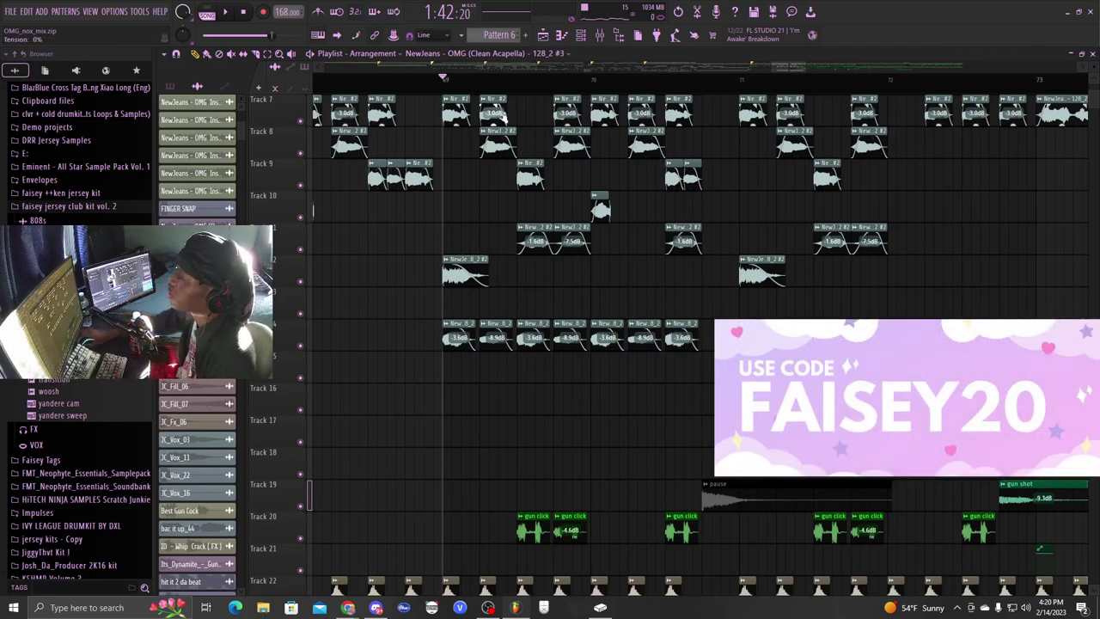
{"action": "scroll", "coordinate": [499, 114], "scroll_direction": "up", "scroll_amount": 5}
{"action": "left_click", "coordinate": [669, 80]}
{"action": "key", "text": "space"}
{"action": "key", "text": "space"}
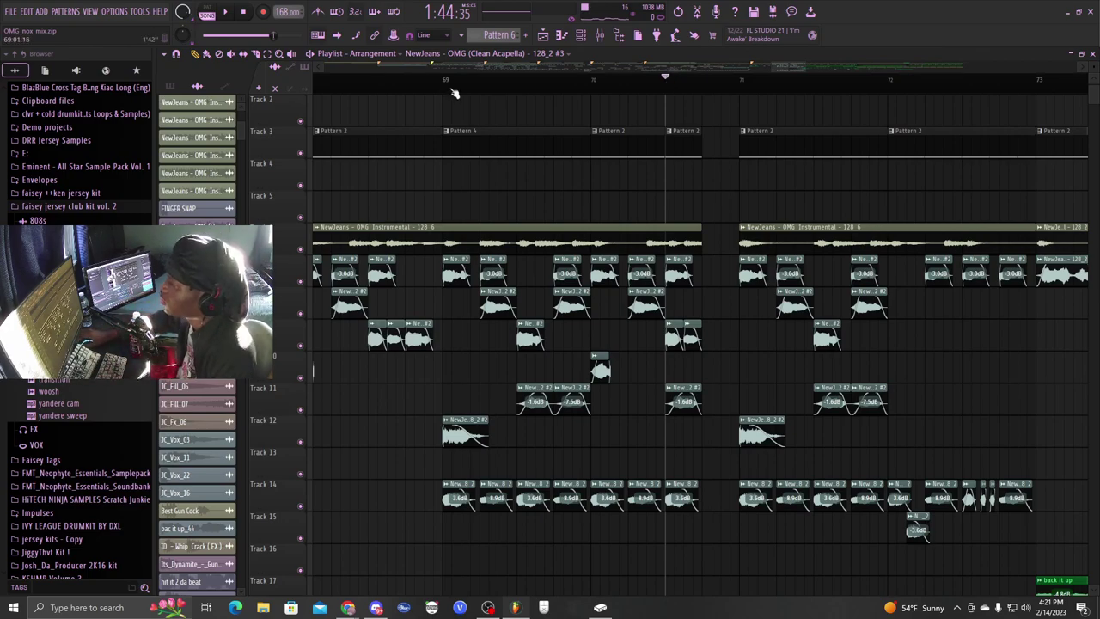
Move the playhead to Marker #6 at bar 65 and solo the vocal chops on Tracks 7 to 12
{"action": "scroll", "coordinate": [447, 94], "scroll_direction": "down", "scroll_amount": 4}
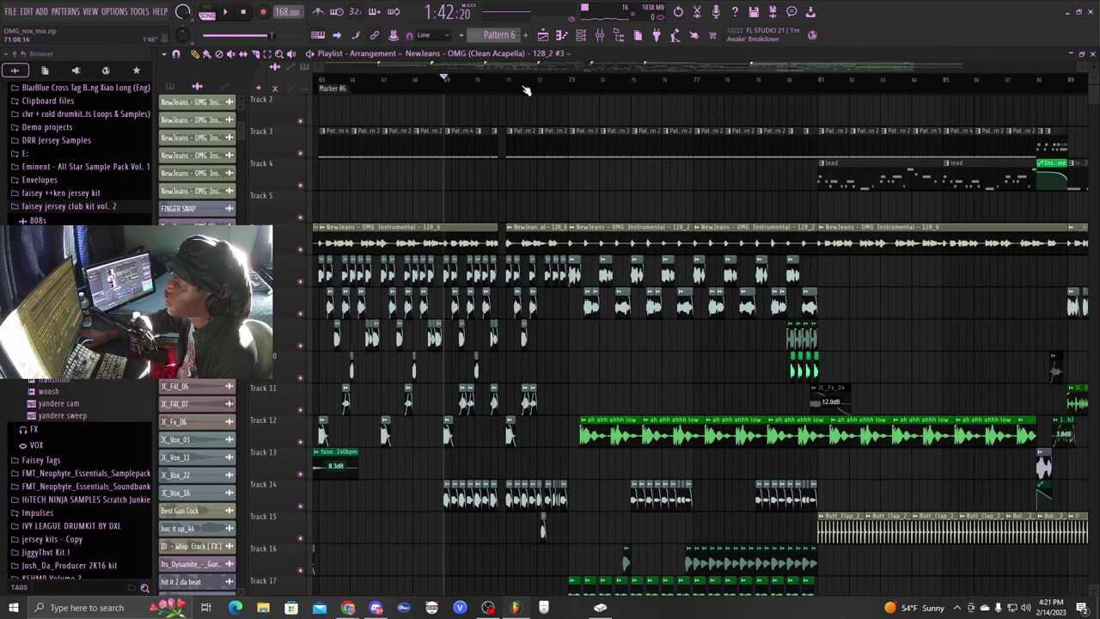
{"action": "scroll", "coordinate": [776, 69], "scroll_direction": "up", "scroll_amount": 3}
{"action": "left_click", "coordinate": [563, 83]}
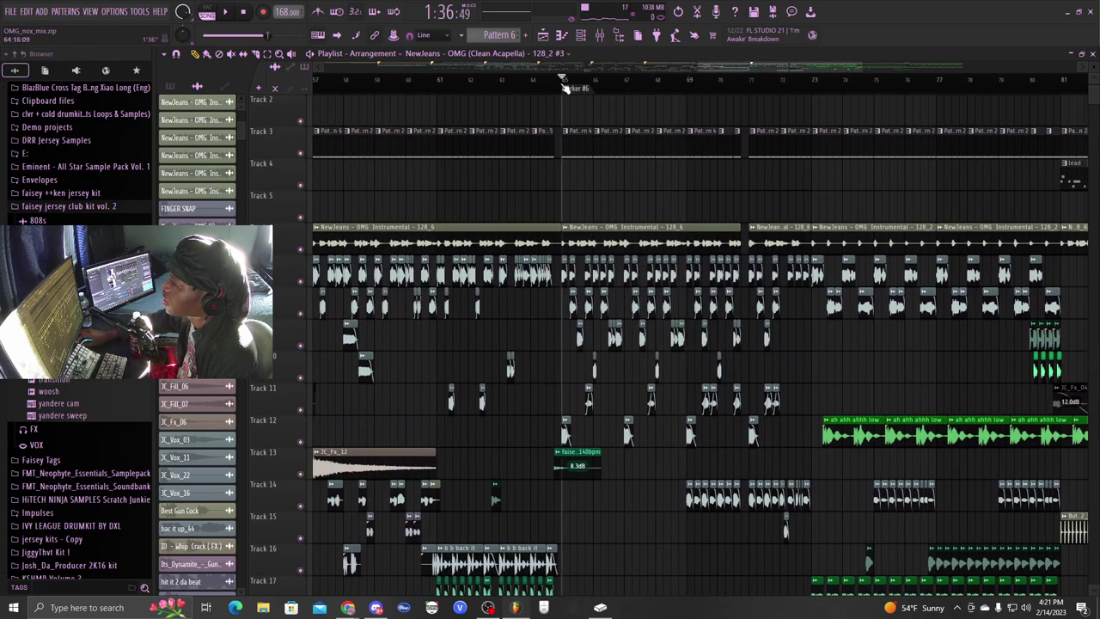
{"action": "left_click", "coordinate": [300, 282], "text": "ctrl"}
{"action": "left_click", "coordinate": [300, 314]}
{"action": "left_click", "coordinate": [300, 346]}
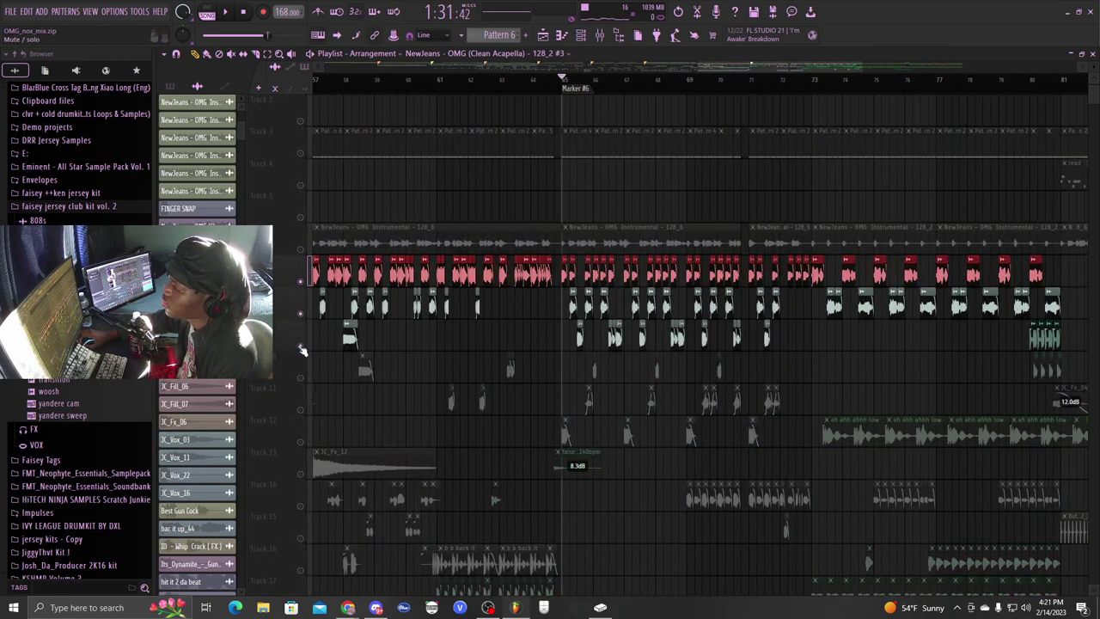
{"action": "left_click", "coordinate": [300, 442]}
Play the soloed vocal chops from bar 65 and stop after bar 67
{"action": "key", "text": "space"}
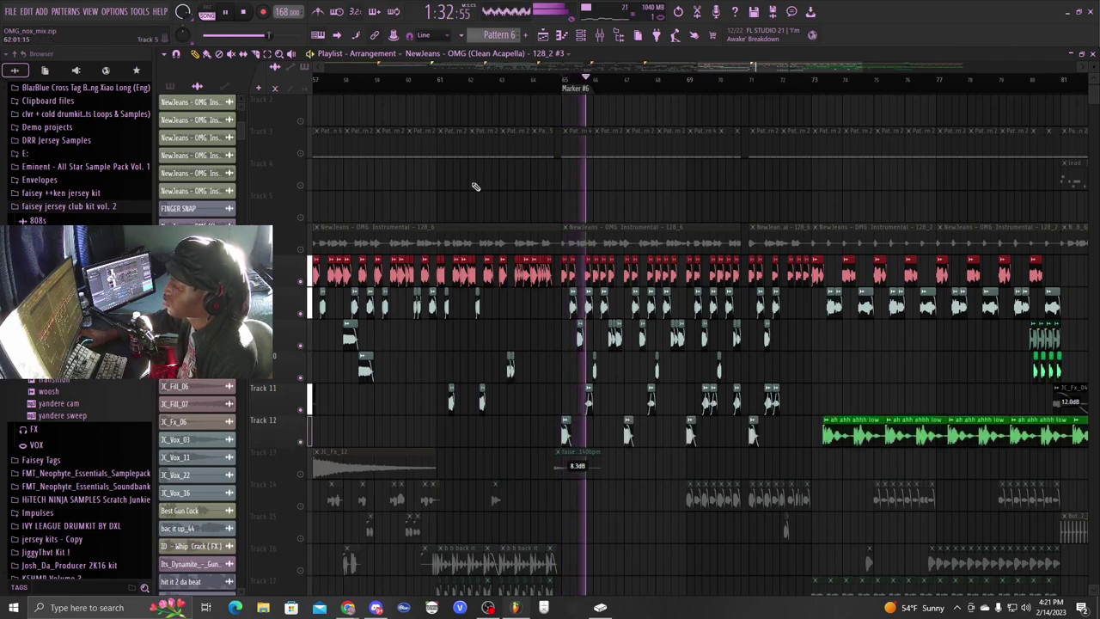
{"action": "scroll", "coordinate": [602, 82], "scroll_direction": "up", "scroll_amount": 3}
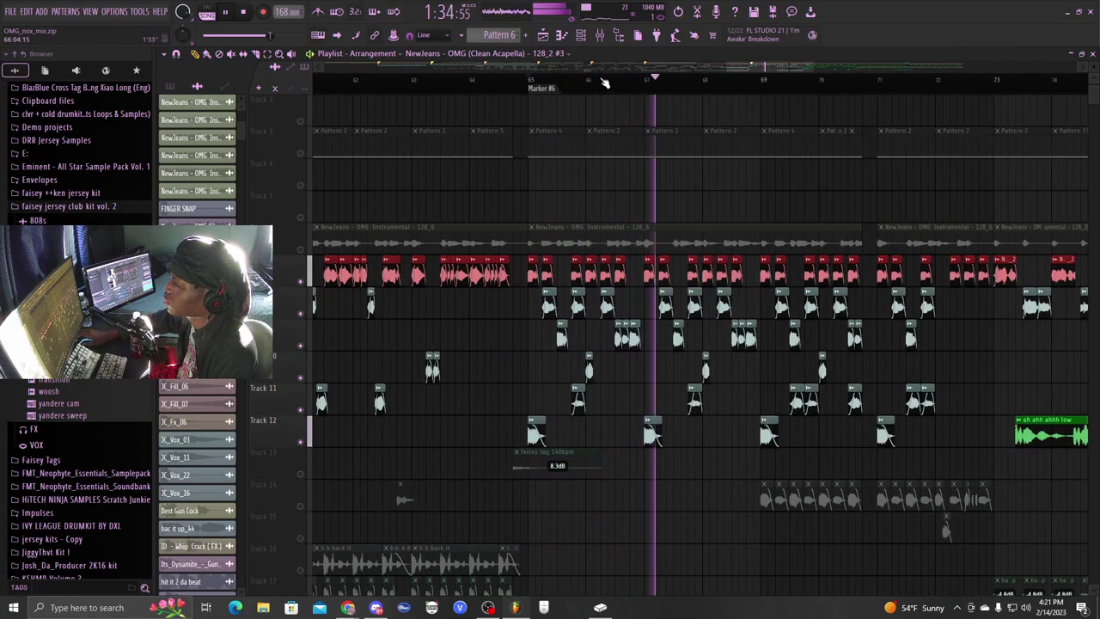
{"action": "scroll", "coordinate": [604, 82], "scroll_direction": "up", "scroll_amount": 1}
{"action": "key", "text": "space"}
Inspect the channel settings of several acapella chops between bars 66 and 67, closing each one
{"action": "scroll", "coordinate": [633, 83], "scroll_direction": "up", "scroll_amount": 4}
{"action": "double_click", "coordinate": [607, 292]}
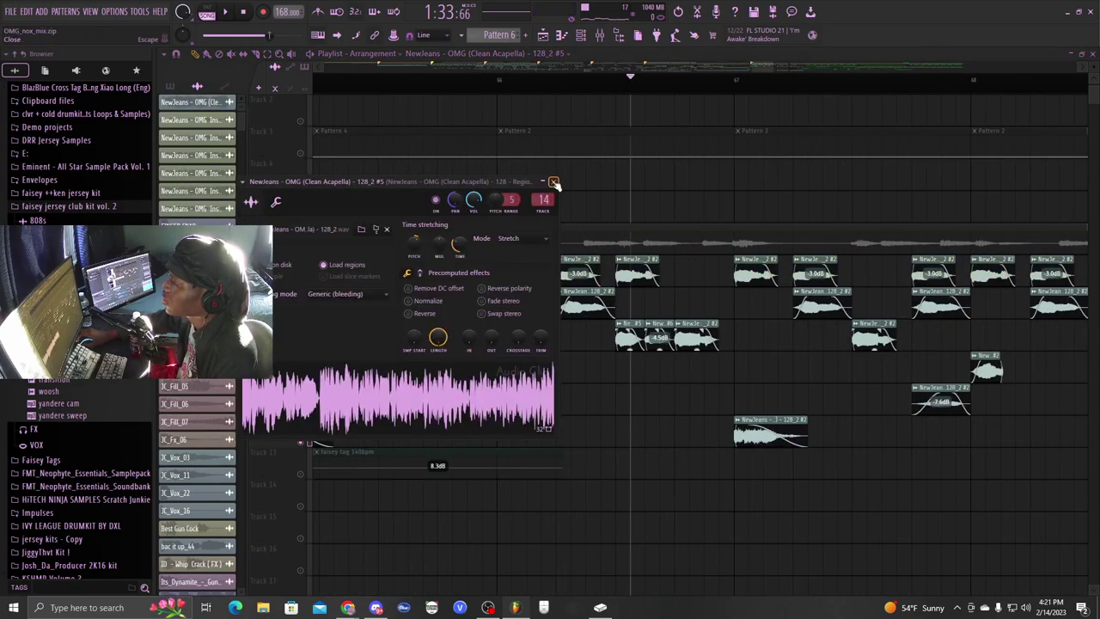
{"action": "left_click", "coordinate": [554, 184]}
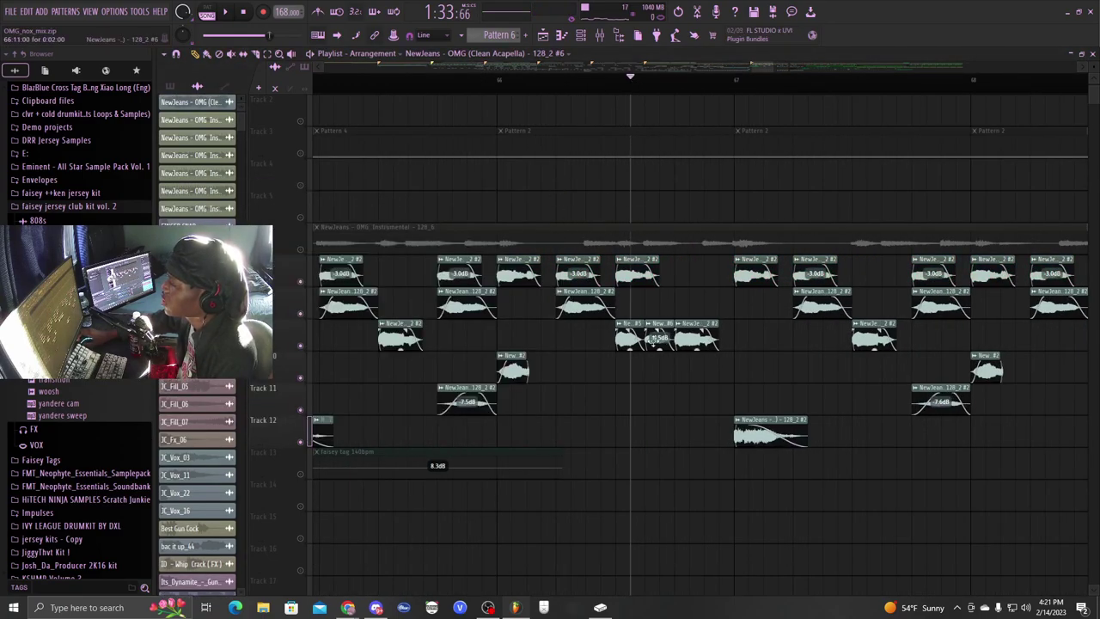
{"action": "double_click", "coordinate": [655, 338]}
{"action": "left_click", "coordinate": [568, 197]}
{"action": "double_click", "coordinate": [530, 228]}
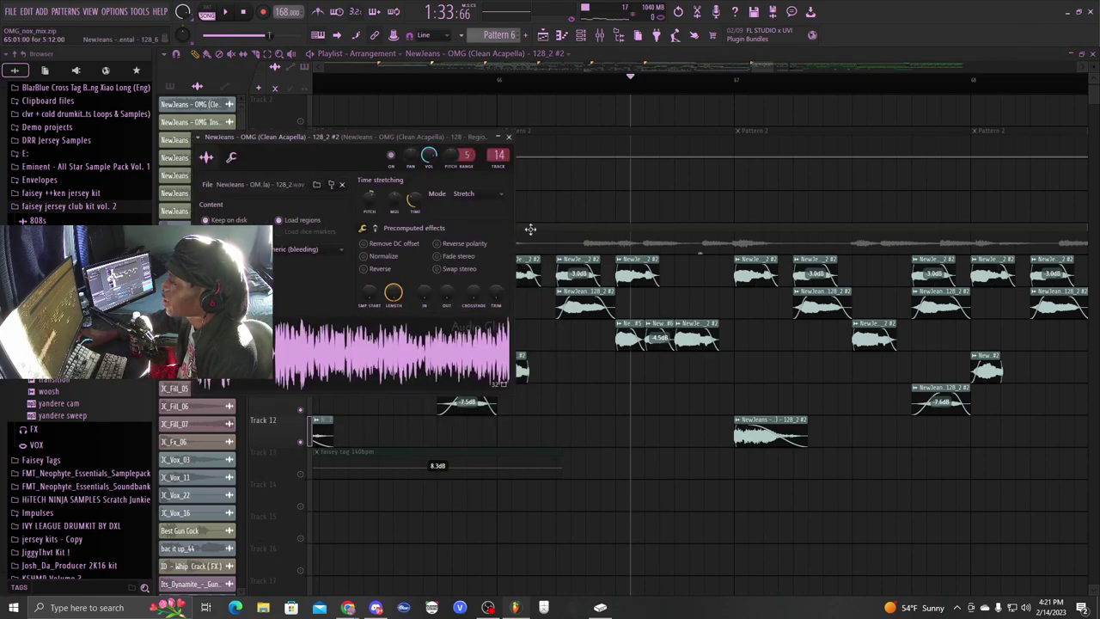
{"action": "left_click", "coordinate": [508, 137]}
Replay the soloed chops from bar 65, add Tracks 21 and 22, and play them together with the percussion
{"action": "scroll", "coordinate": [420, 88], "scroll_direction": "down", "scroll_amount": 3}
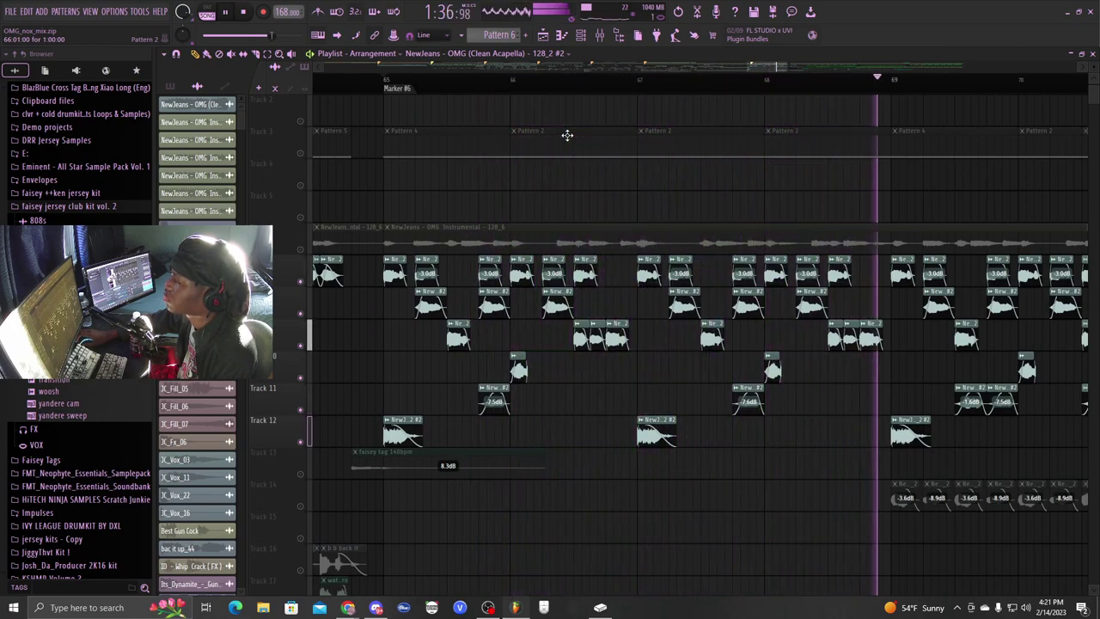
{"action": "scroll", "coordinate": [687, 97], "scroll_direction": "down", "scroll_amount": 3}
{"action": "scroll", "coordinate": [731, 391], "scroll_direction": "down", "scroll_amount": 5}
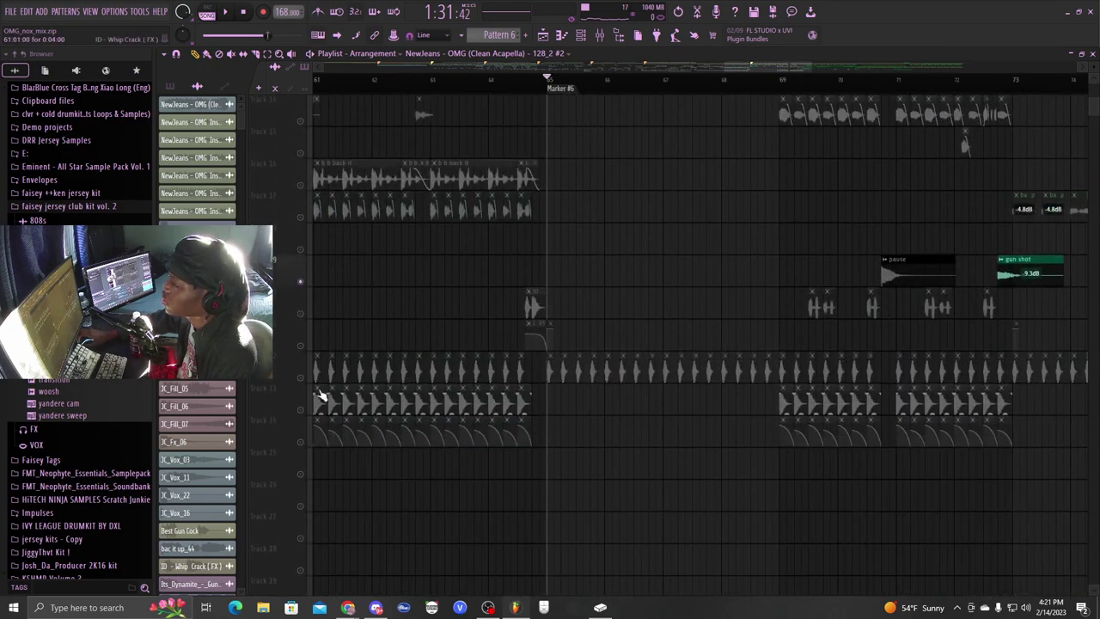
{"action": "left_click", "coordinate": [300, 377]}
{"action": "key", "text": "space"}
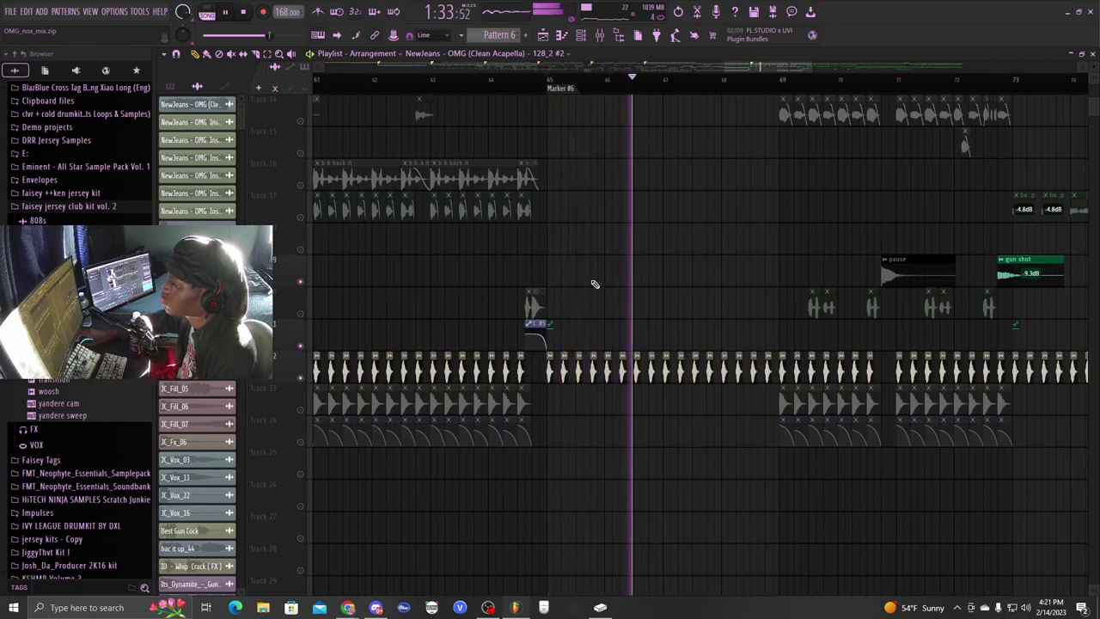
{"action": "scroll", "coordinate": [643, 275], "scroll_direction": "up", "scroll_amount": 5}
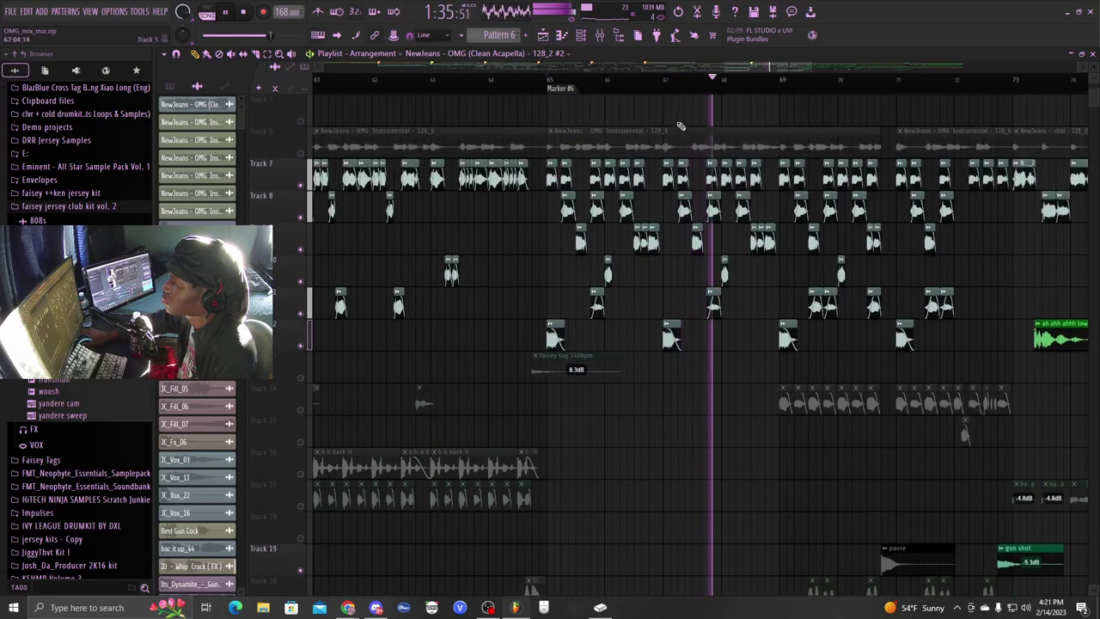
{"action": "scroll", "coordinate": [679, 127], "scroll_direction": "down", "scroll_amount": 5}
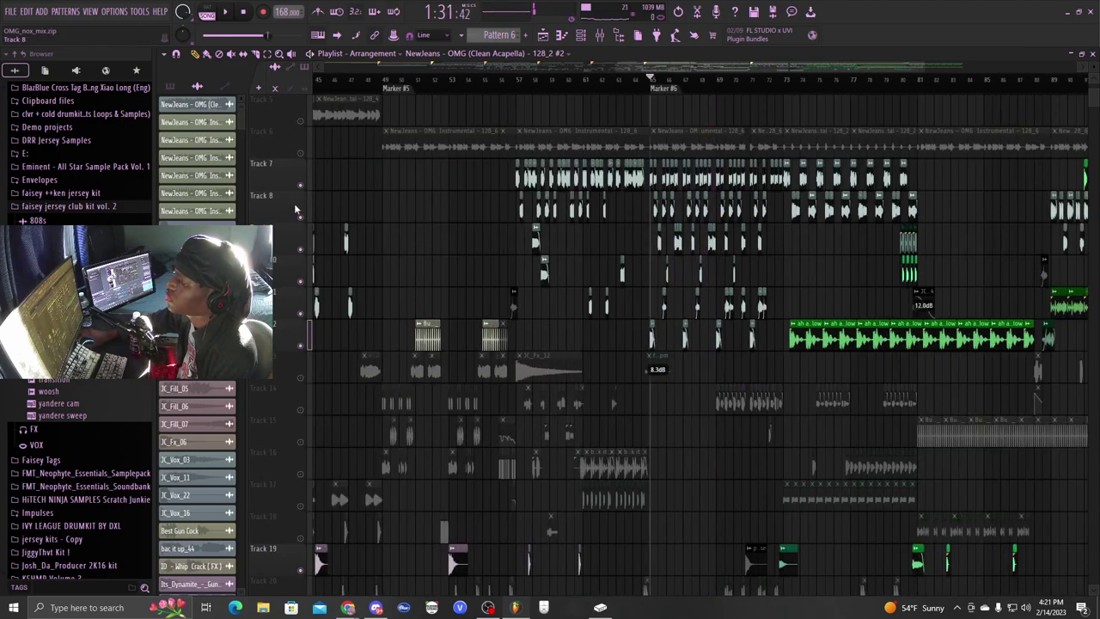
Turn every playlist track back on and play the full mix from bar 65 through to about bar 80
{"action": "right_click", "coordinate": [301, 346]}
{"action": "right_click", "coordinate": [301, 347]}
{"action": "left_click_drag", "start_coordinate": [796, 69], "coordinate": [870, 79]}
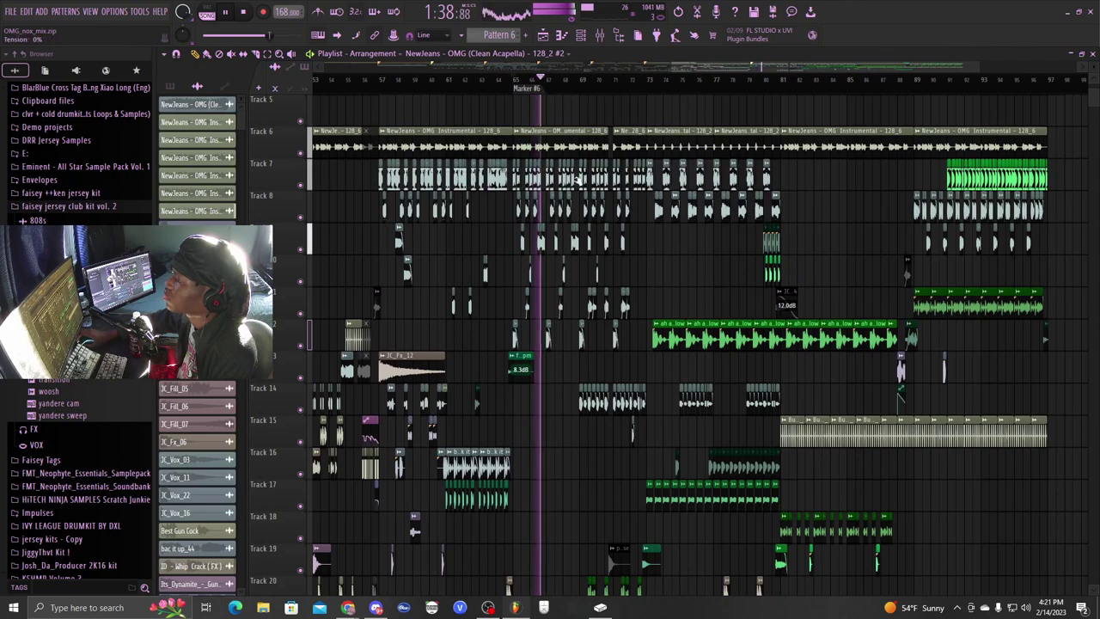
{"action": "scroll", "coordinate": [718, 112], "scroll_direction": "up", "scroll_amount": 4}
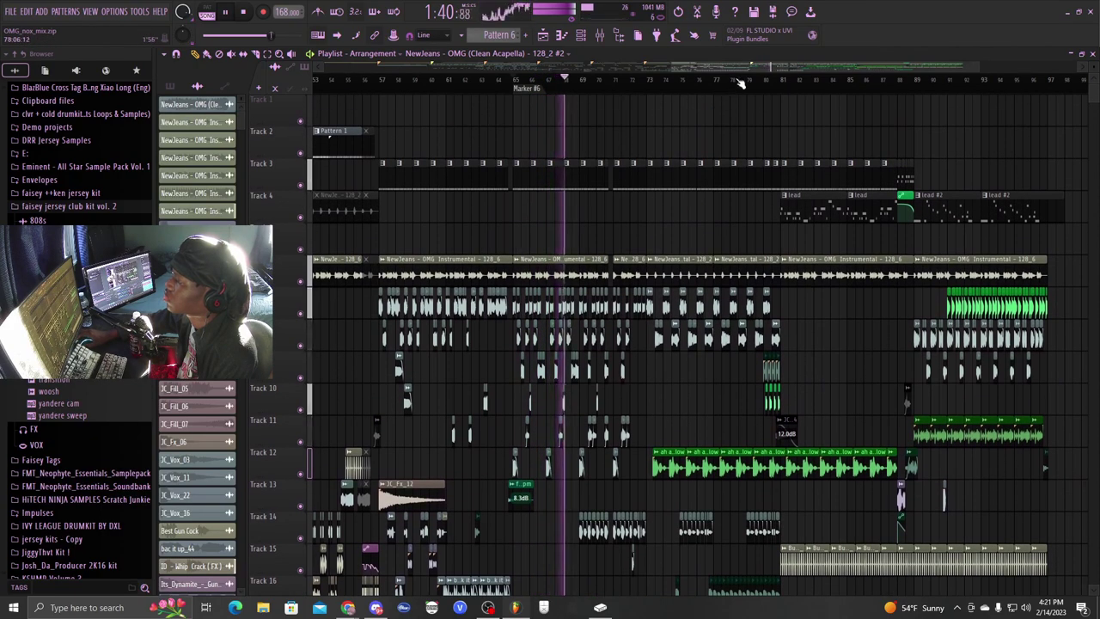
{"action": "scroll", "coordinate": [741, 84], "scroll_direction": "up", "scroll_amount": 2}
{"action": "left_click_drag", "start_coordinate": [775, 68], "coordinate": [787, 68]}
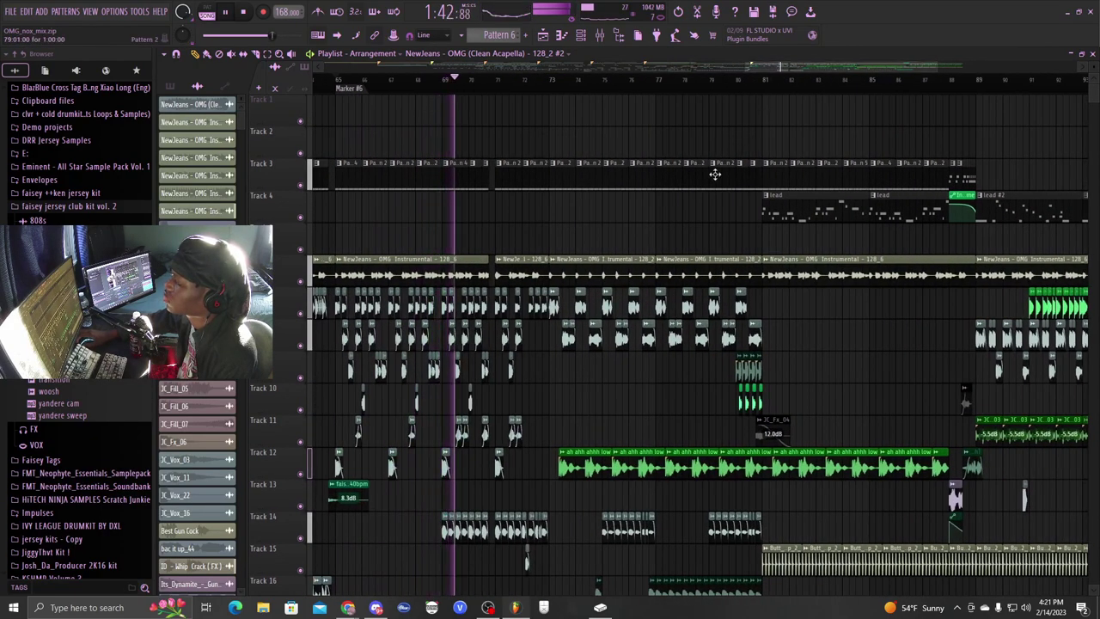
{"action": "scroll", "coordinate": [715, 174], "scroll_direction": "down", "scroll_amount": 3}
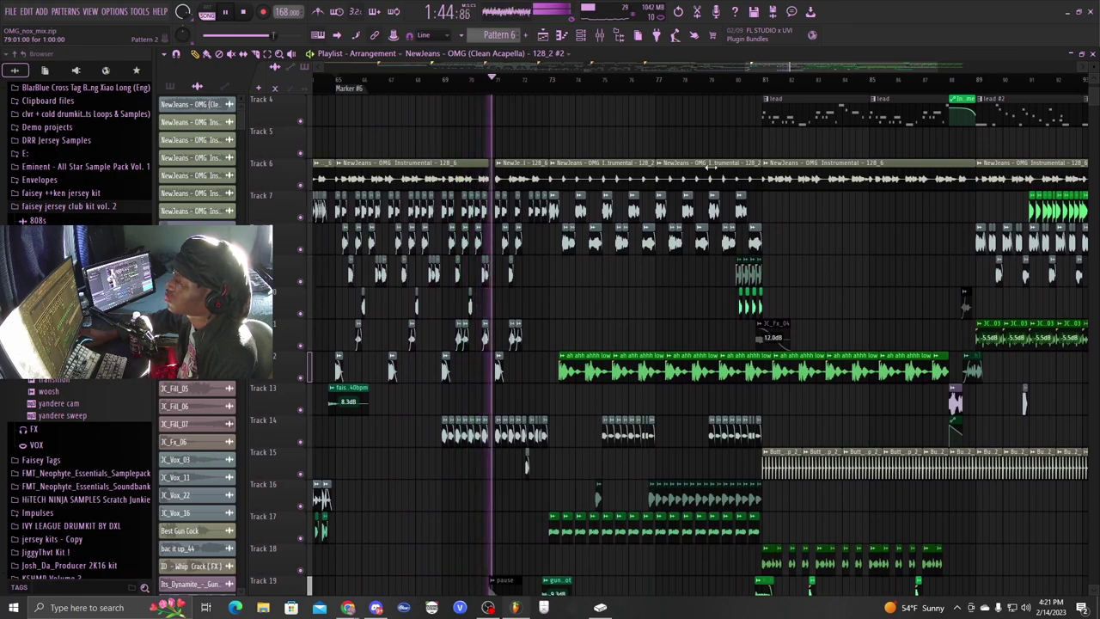
{"action": "scroll", "coordinate": [711, 166], "scroll_direction": "down", "scroll_amount": 3}
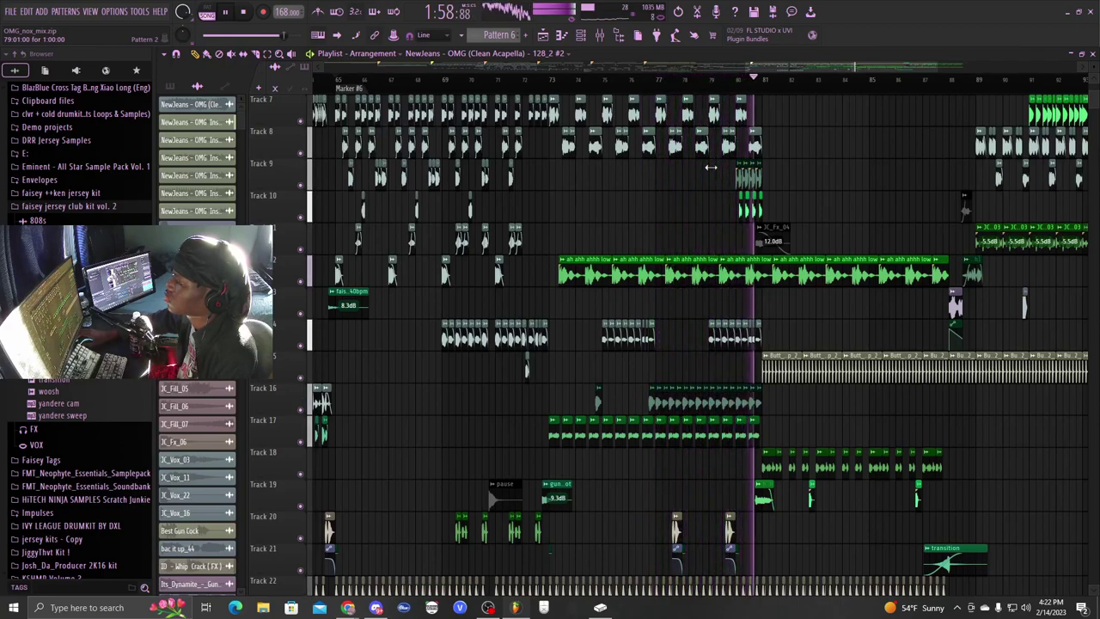
{"action": "key", "text": "space"}
Try soloing the vocal chops on Tracks 7 and 8 for the section starting at bar 73
{"action": "scroll", "coordinate": [602, 258], "scroll_direction": "down", "scroll_amount": 3}
{"action": "scroll", "coordinate": [593, 267], "scroll_direction": "up", "scroll_amount": 4}
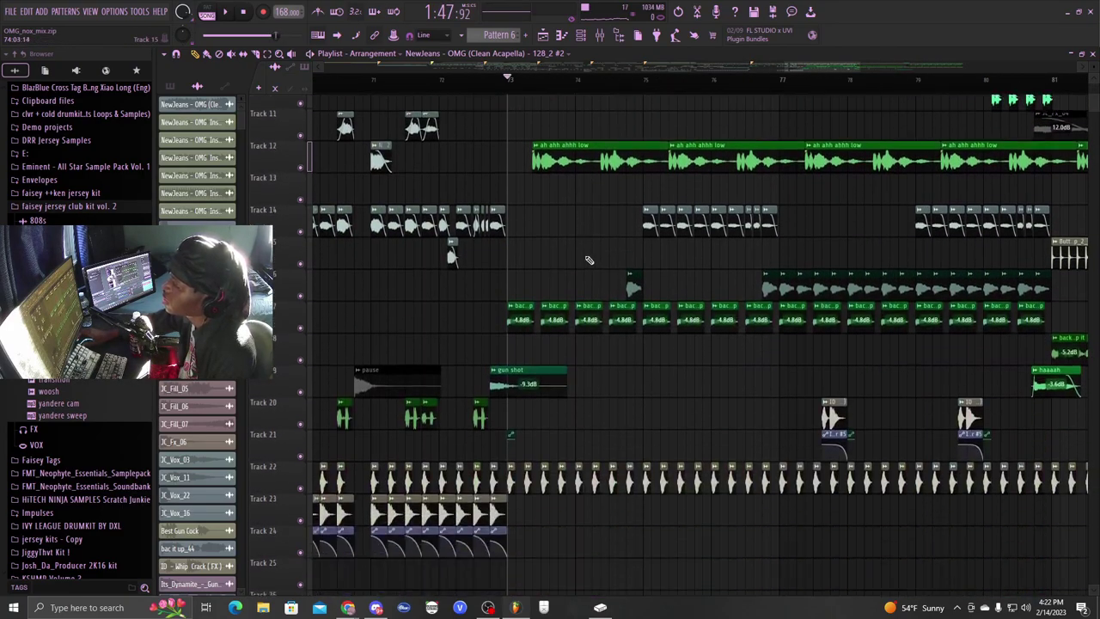
{"action": "scroll", "coordinate": [589, 260], "scroll_direction": "up", "scroll_amount": 4}
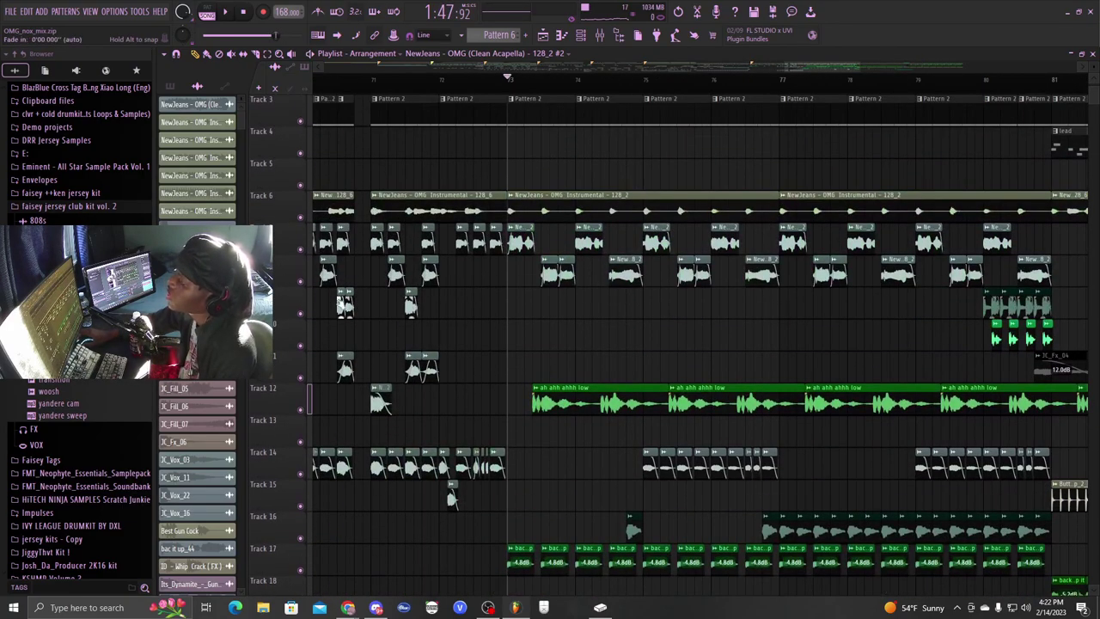
{"action": "left_click", "coordinate": [300, 250], "text": "ctrl"}
{"action": "left_click", "coordinate": [301, 281]}
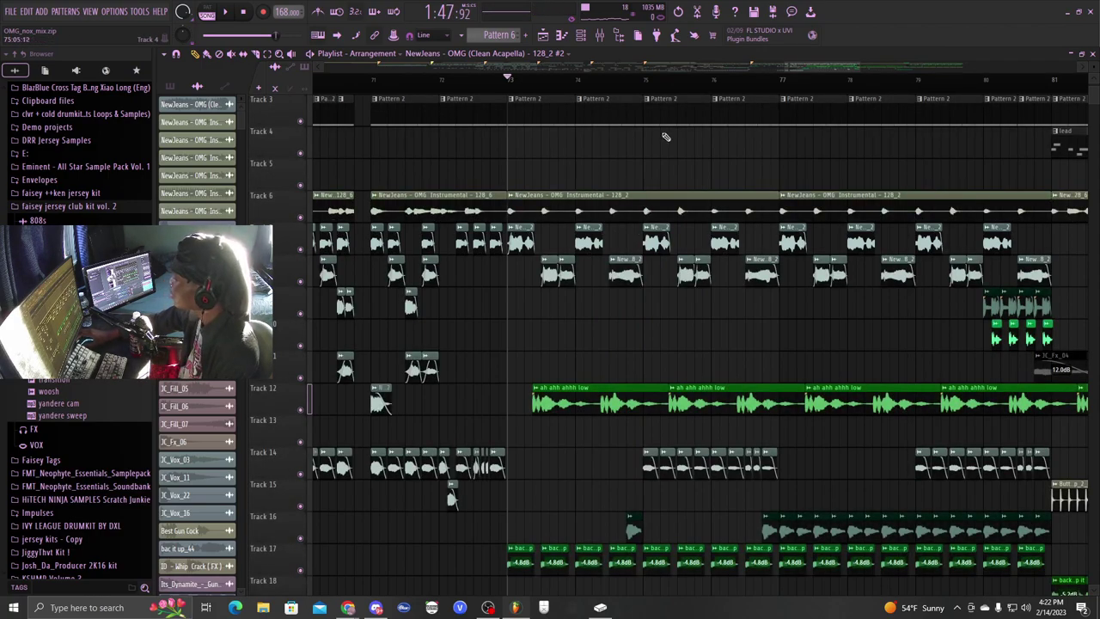
Solo the instrumental on Track 6, play it from bar 69, and turn every track back on
{"action": "left_click_drag", "start_coordinate": [818, 72], "coordinate": [775, 78]}
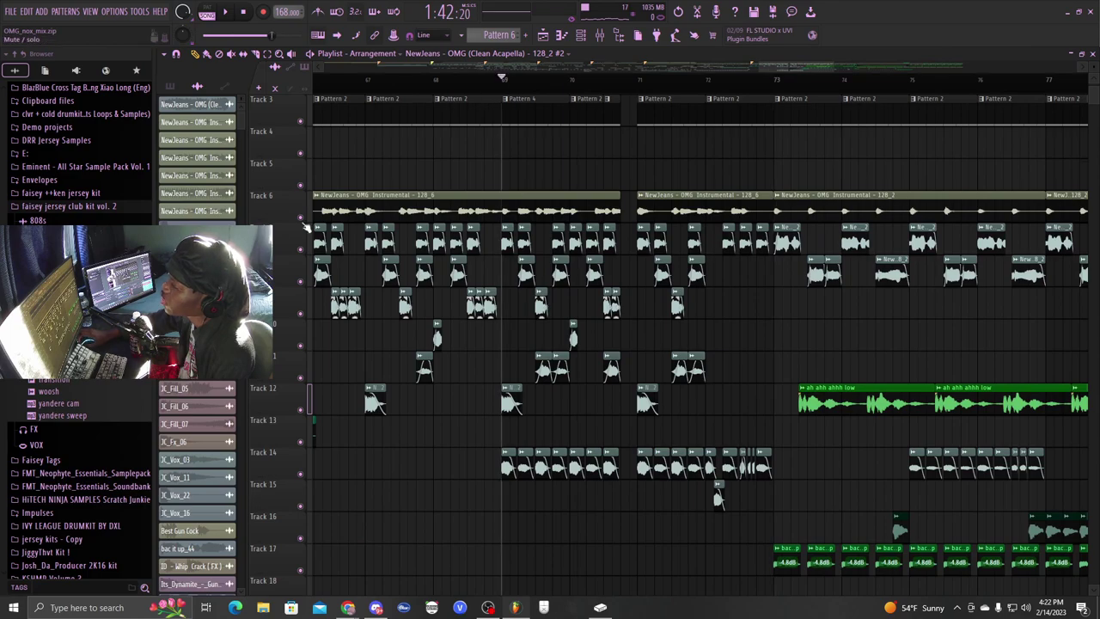
{"action": "right_click", "coordinate": [301, 220]}
{"action": "key", "text": "space"}
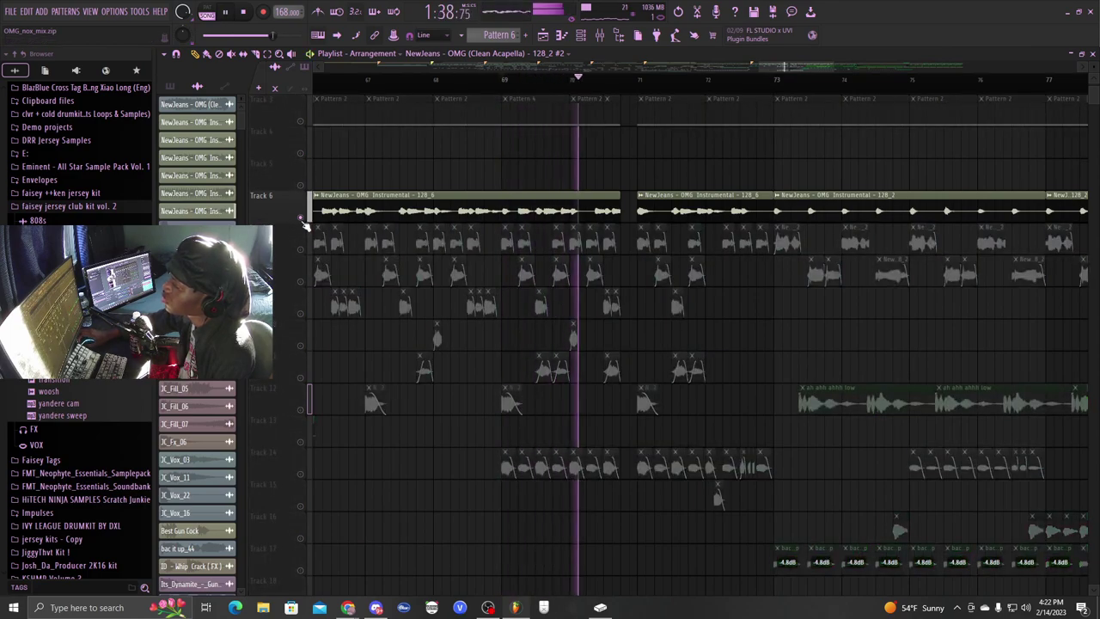
{"action": "right_click", "coordinate": [301, 220]}
{"action": "key", "text": "space"}
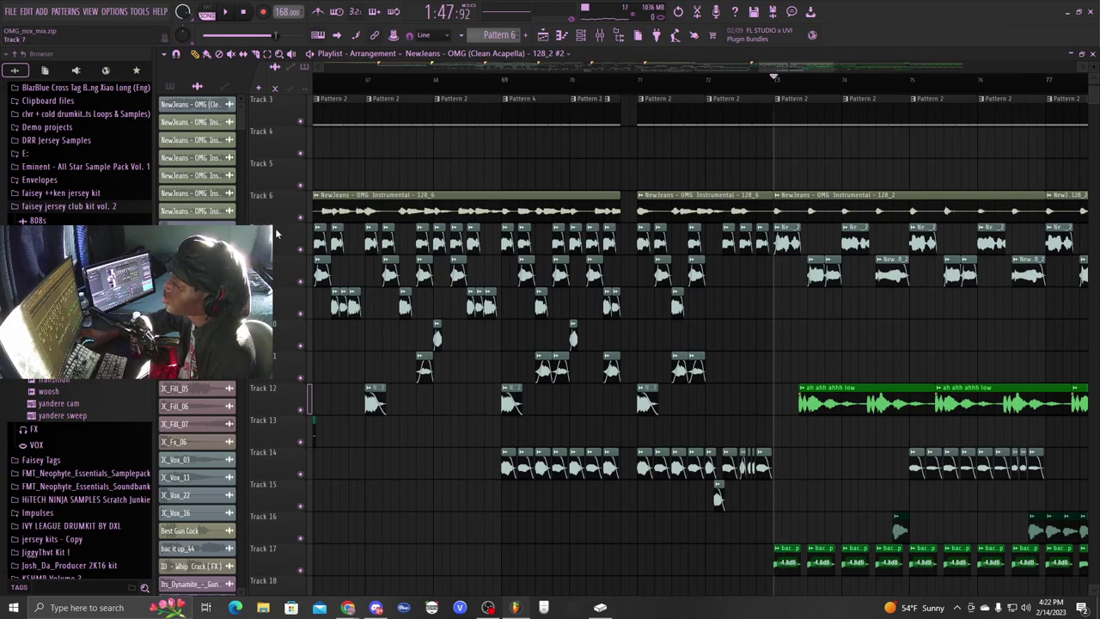
Solo Track 6 again, play the instrumental from bar 73, and bring all tracks back with playback stopped
{"action": "right_click", "coordinate": [301, 219]}
{"action": "key", "text": "space"}
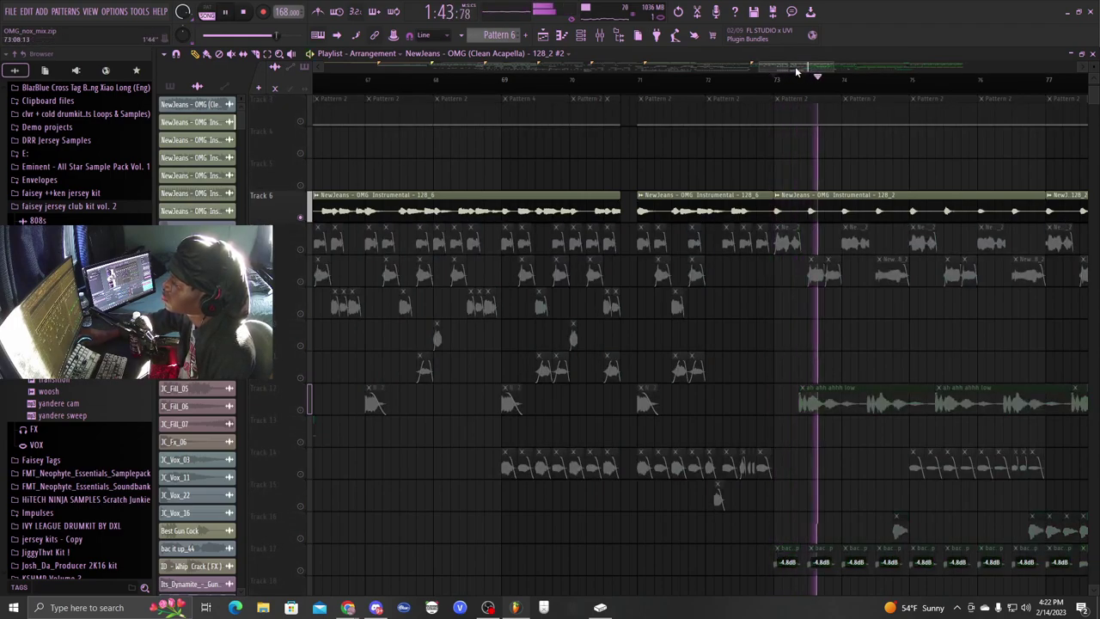
{"action": "left_click_drag", "start_coordinate": [800, 74], "coordinate": [817, 74]}
{"action": "right_click", "coordinate": [301, 219]}
{"action": "key", "text": "space"}
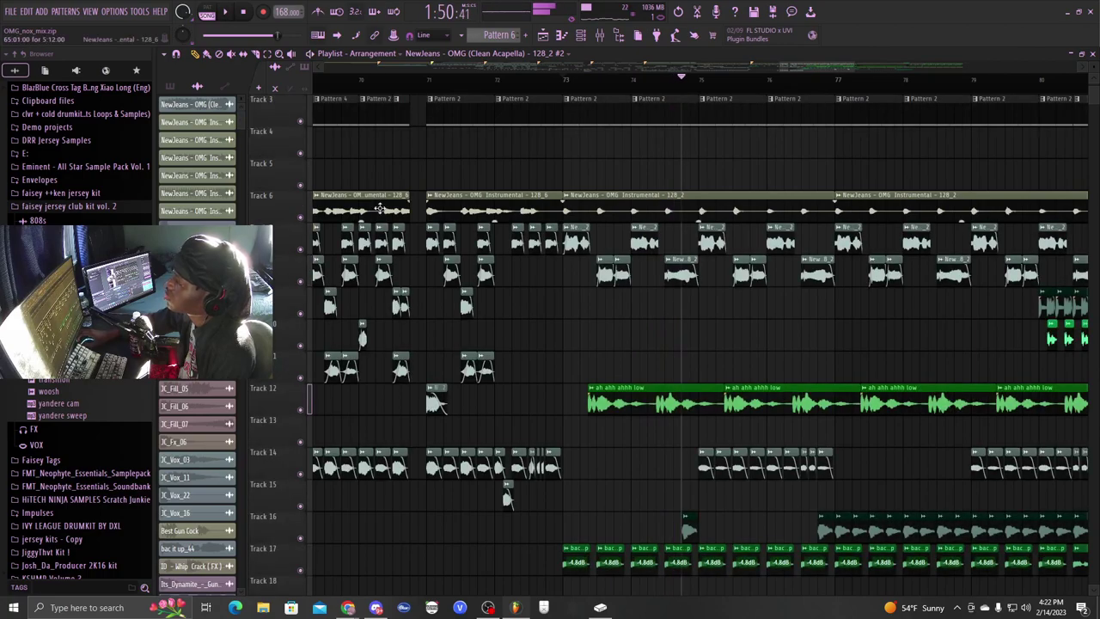
Solo the "back it up" chops on Track 17 at bar 73 and unmute Tracks 12 to 16, 21 and 22 alongside them
{"action": "scroll", "coordinate": [597, 92], "scroll_direction": "down", "scroll_amount": 4}
{"action": "scroll", "coordinate": [583, 80], "scroll_direction": "down", "scroll_amount": 2}
{"action": "left_click", "coordinate": [583, 80]}
{"action": "scroll", "coordinate": [584, 80], "scroll_direction": "up", "scroll_amount": 5}
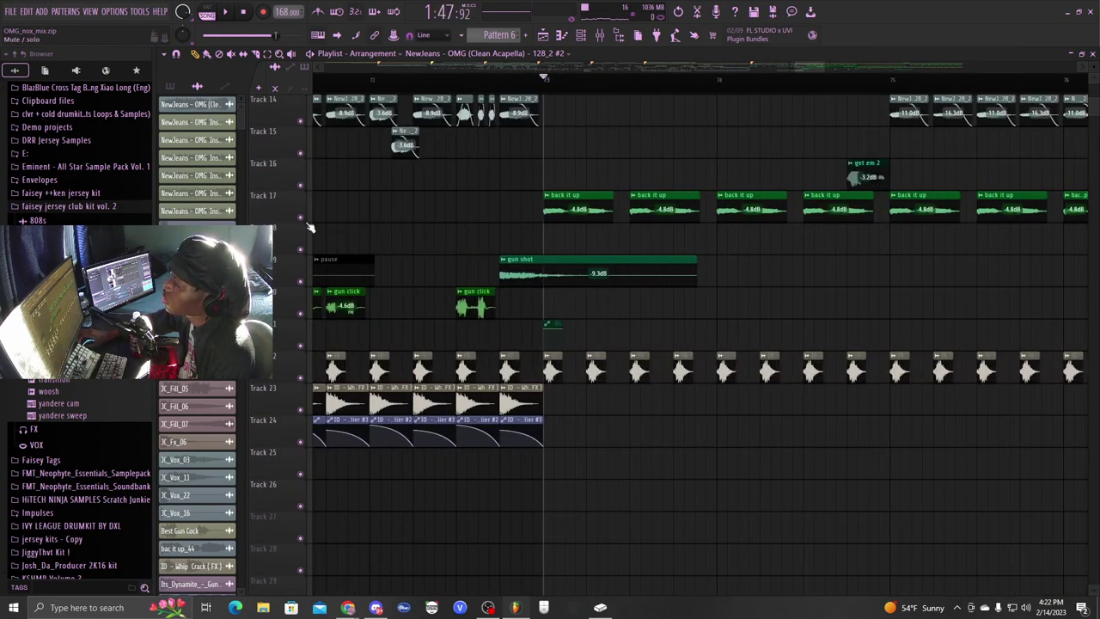
{"action": "right_click", "coordinate": [301, 218]}
{"action": "scroll", "coordinate": [458, 412], "scroll_direction": "up", "scroll_amount": 2}
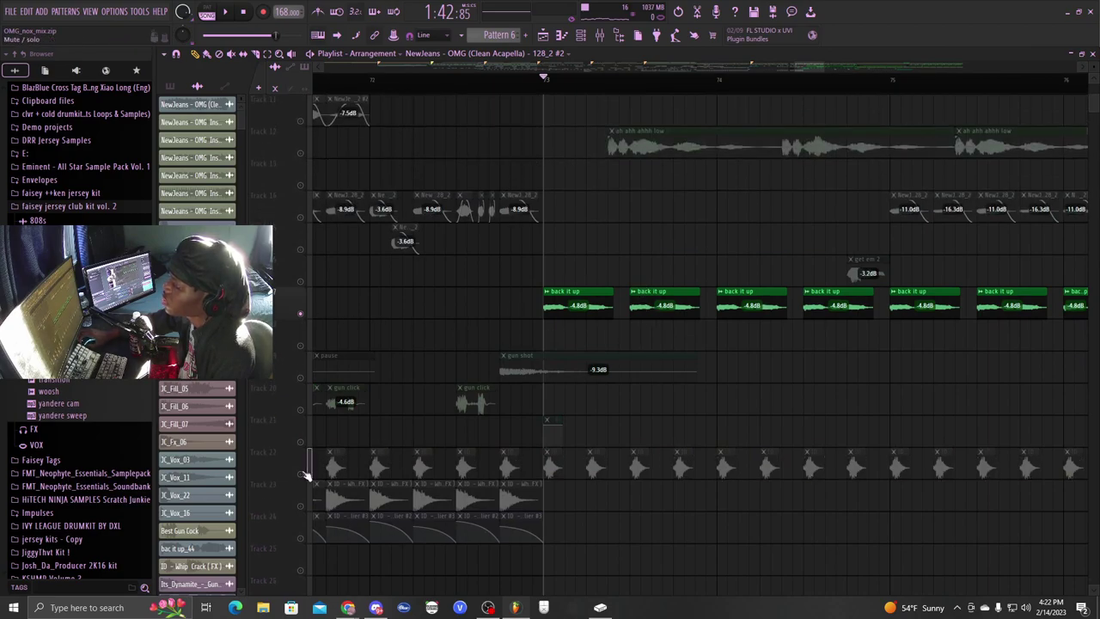
{"action": "scroll", "coordinate": [423, 300], "scroll_direction": "up", "scroll_amount": 4}
{"action": "left_click", "coordinate": [301, 281]}
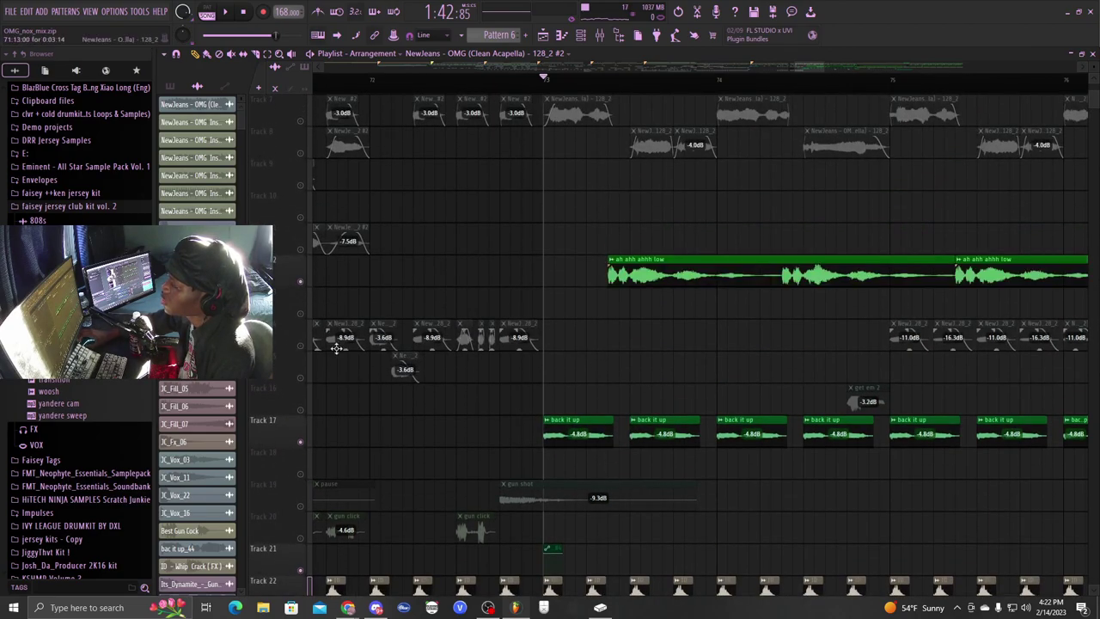
{"action": "left_click", "coordinate": [300, 376]}
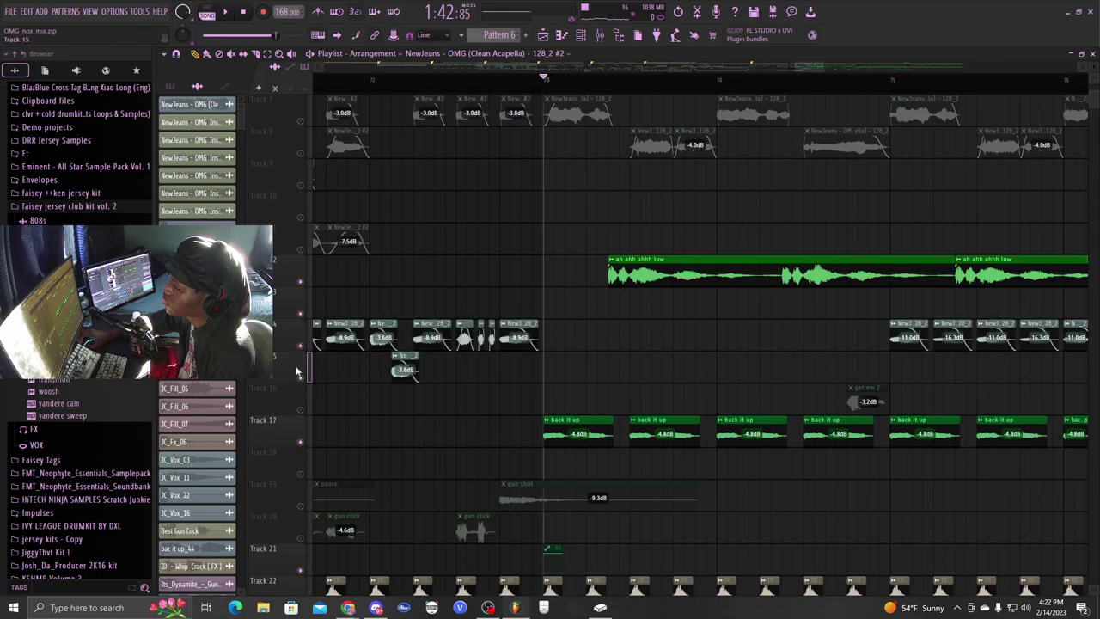
Play the soloed samples and percussion from bar 73 to about bar 77
{"action": "key", "text": "space"}
{"action": "scroll", "coordinate": [788, 68], "scroll_direction": "down", "scroll_amount": 2}
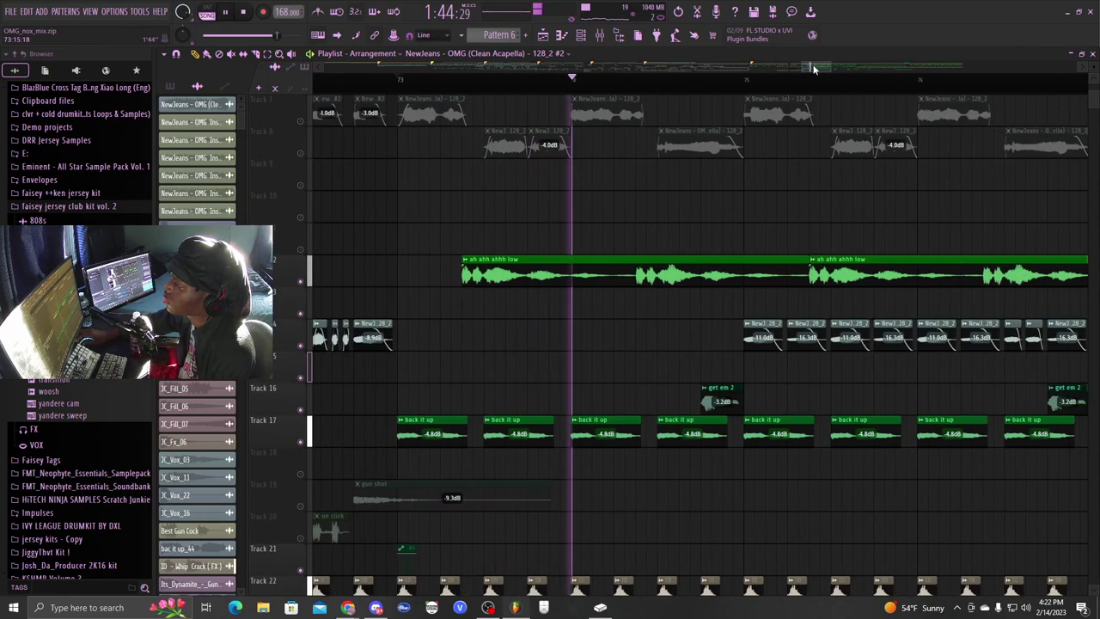
{"action": "scroll", "coordinate": [825, 76], "scroll_direction": "down", "scroll_amount": 3}
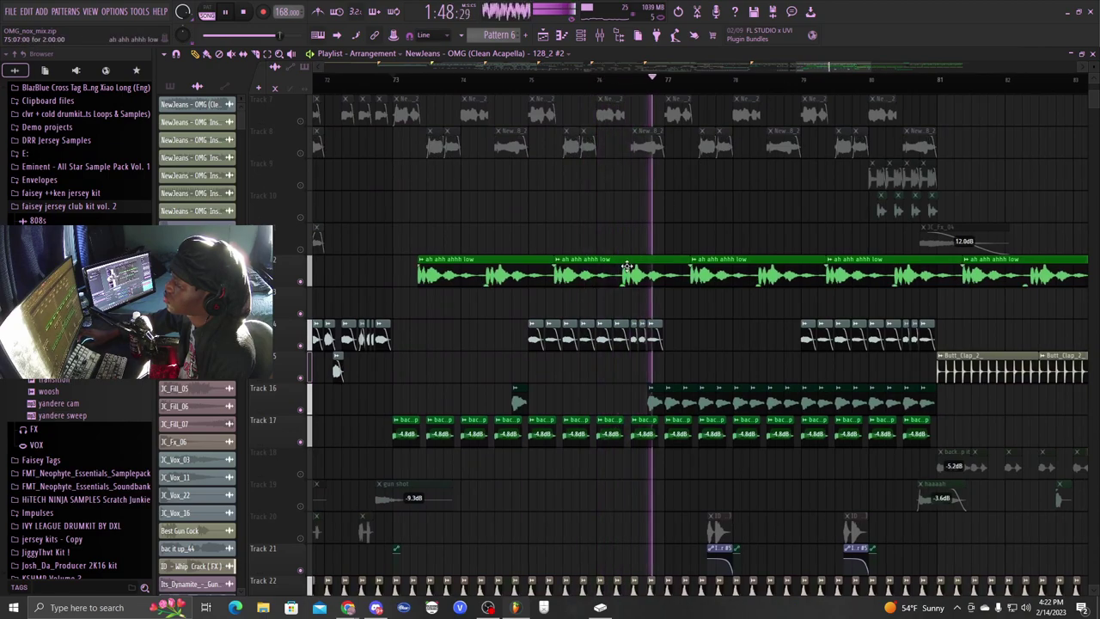
{"action": "key", "text": "space"}
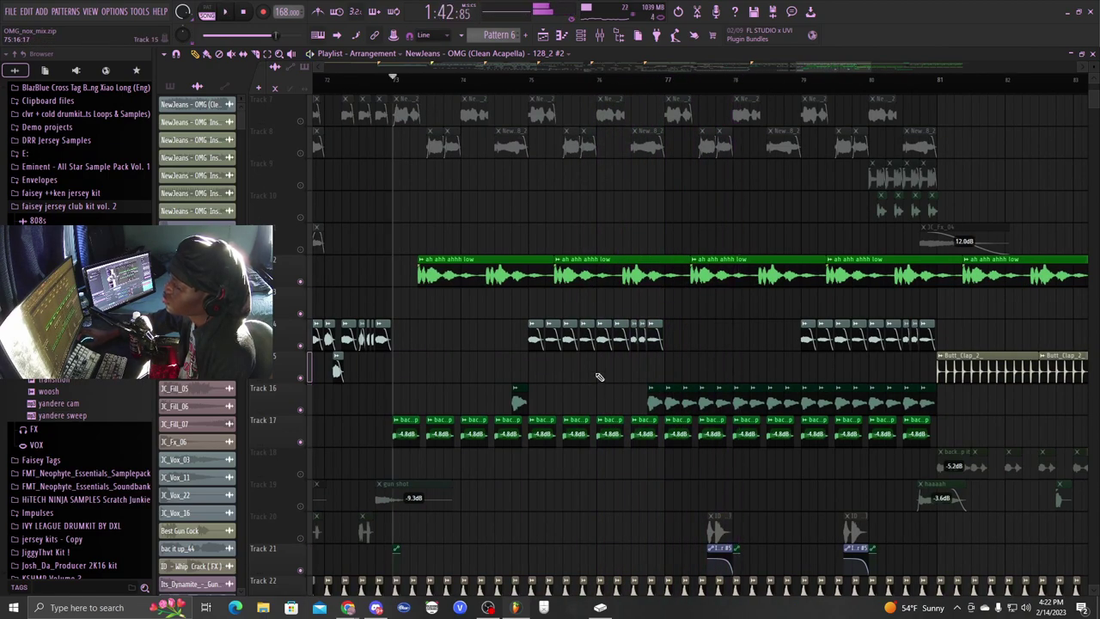
Unmute the whip crack on Track 20 and play the soloed group from bar 77 to about bar 80
{"action": "scroll", "coordinate": [644, 249], "scroll_direction": "down", "scroll_amount": 3}
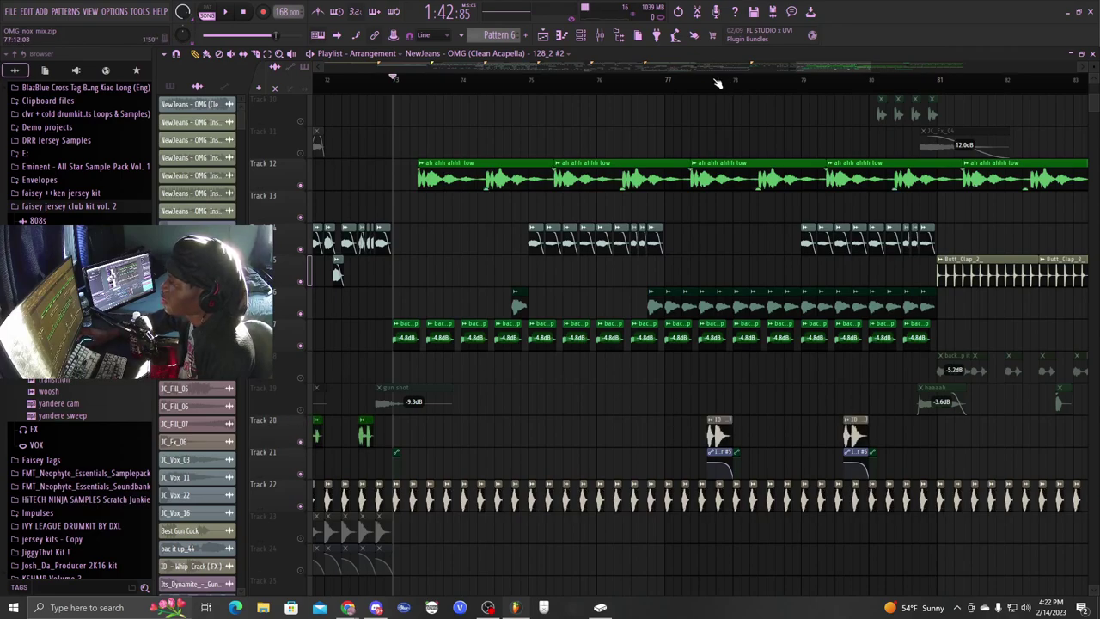
{"action": "scroll", "coordinate": [708, 81], "scroll_direction": "up", "scroll_amount": 2}
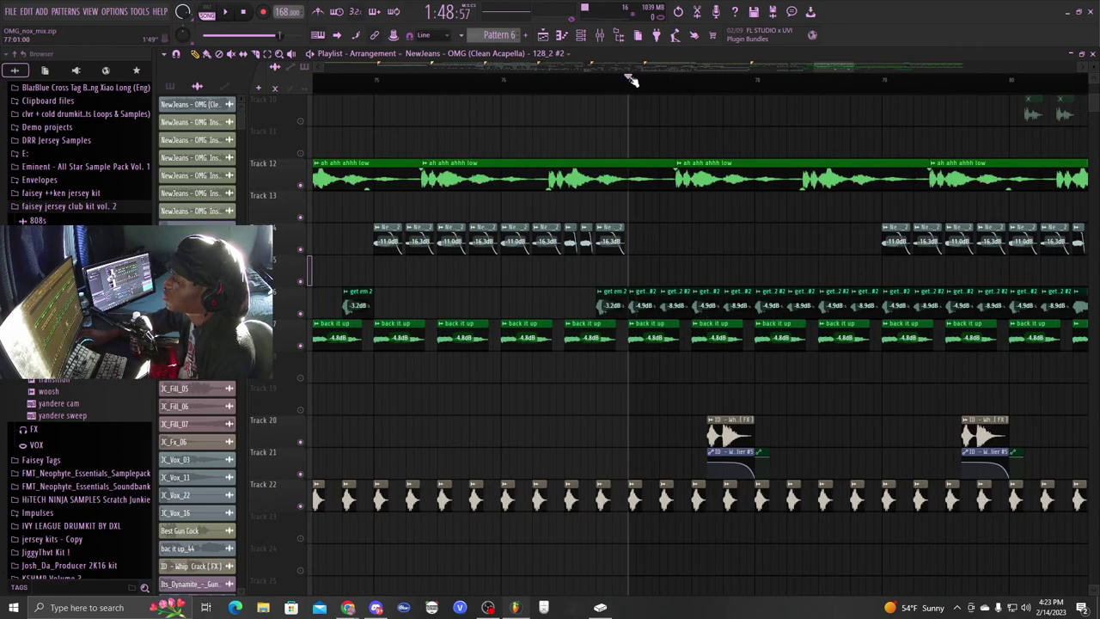
{"action": "scroll", "coordinate": [632, 80], "scroll_direction": "up", "scroll_amount": 1}
{"action": "scroll", "coordinate": [785, 82], "scroll_direction": "up", "scroll_amount": 1}
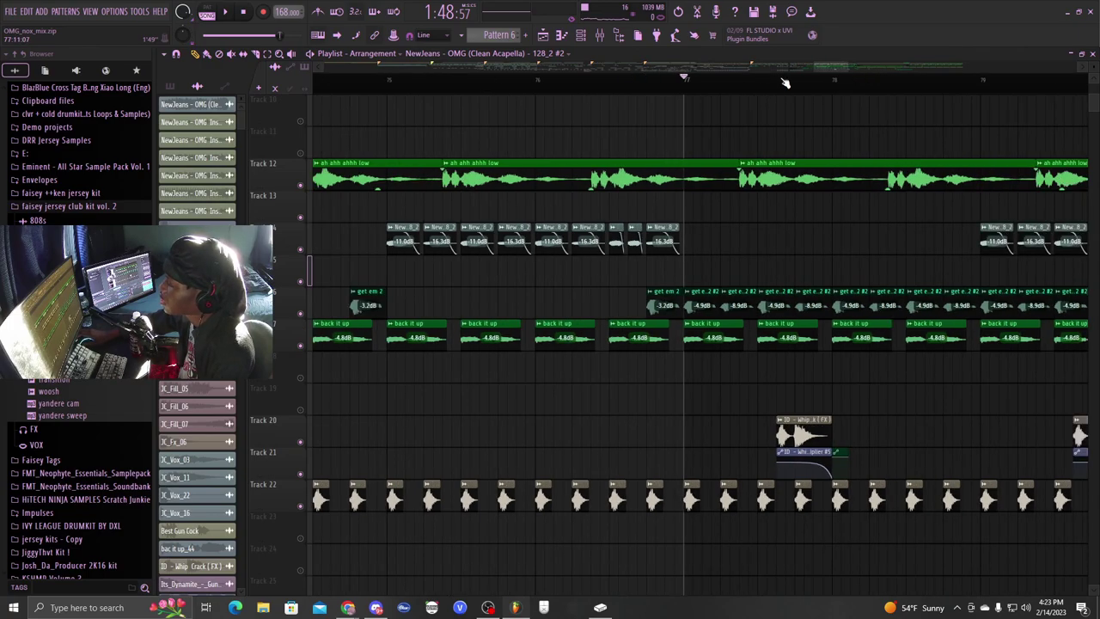
{"action": "key", "text": "space"}
{"action": "scroll", "coordinate": [785, 83], "scroll_direction": "down", "scroll_amount": 2}
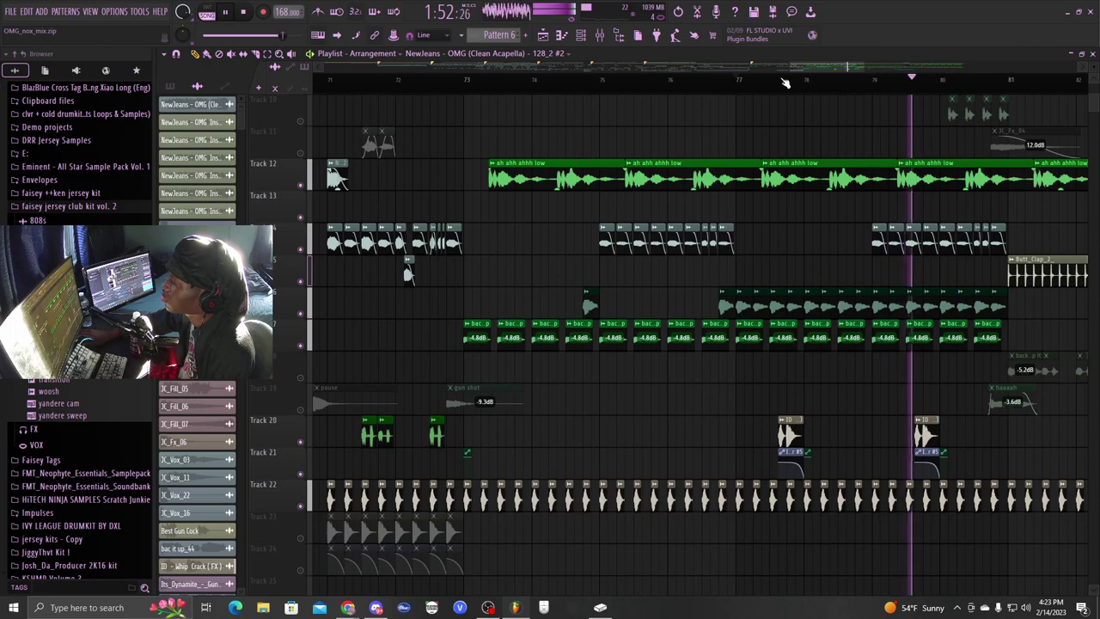
{"action": "scroll", "coordinate": [784, 83], "scroll_direction": "down", "scroll_amount": 2}
{"action": "key", "text": "space"}
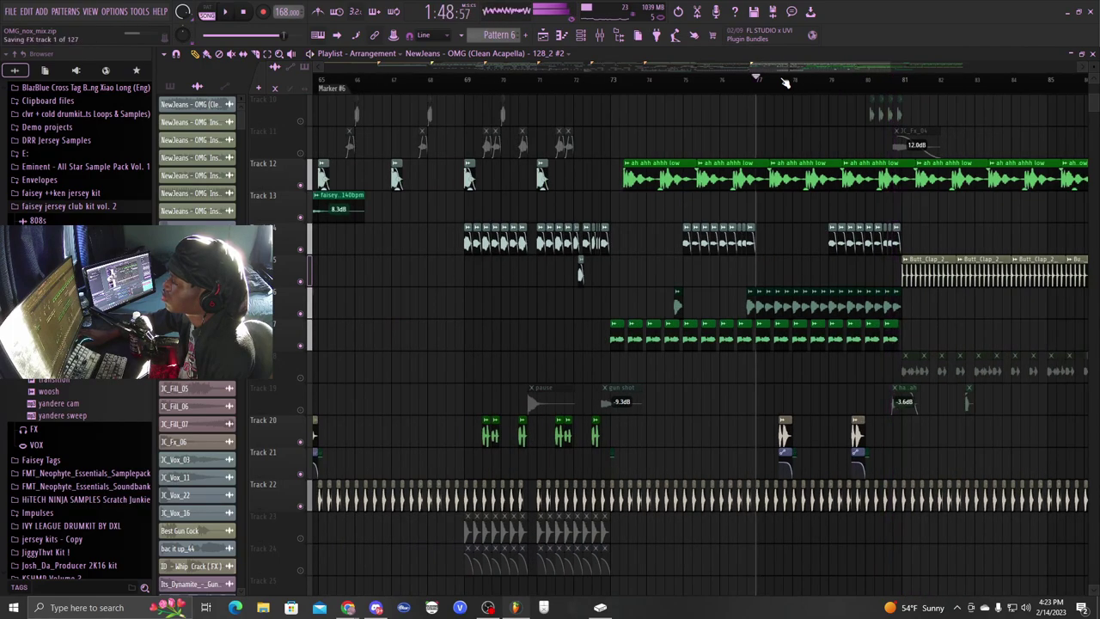
Turn every track back on and play the full mix briefly from bar 80
{"action": "scroll", "coordinate": [784, 82], "scroll_direction": "up", "scroll_amount": 1}
{"action": "scroll", "coordinate": [862, 342], "scroll_direction": "up", "scroll_amount": 3}
{"action": "scroll", "coordinate": [832, 357], "scroll_direction": "down", "scroll_amount": 3}
{"action": "scroll", "coordinate": [921, 82], "scroll_direction": "up", "scroll_amount": 2}
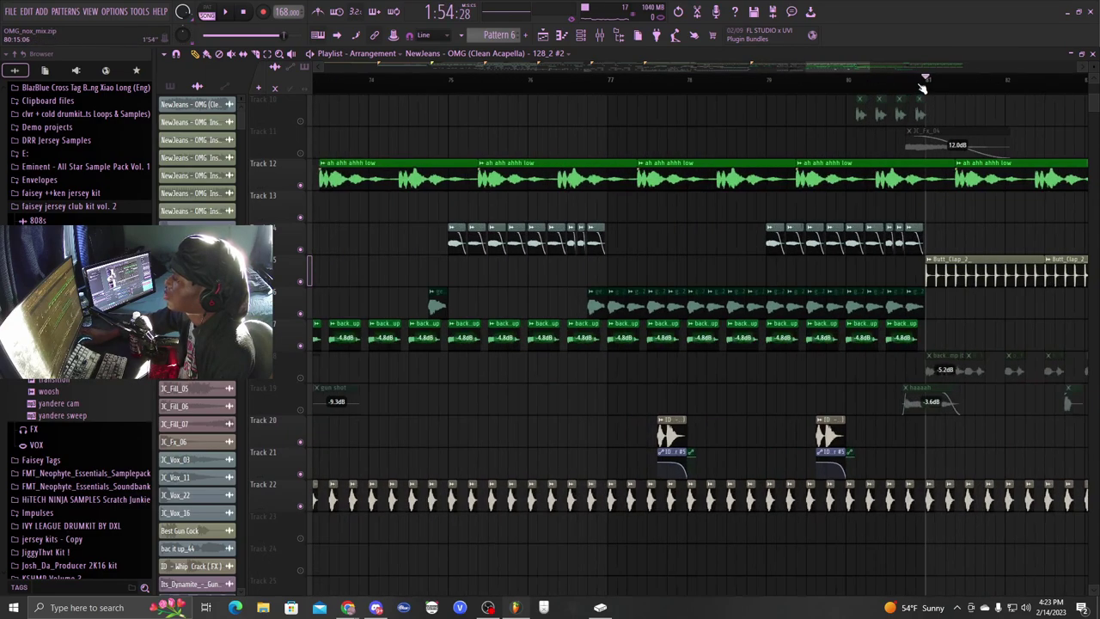
{"action": "scroll", "coordinate": [848, 209], "scroll_direction": "up", "scroll_amount": 4}
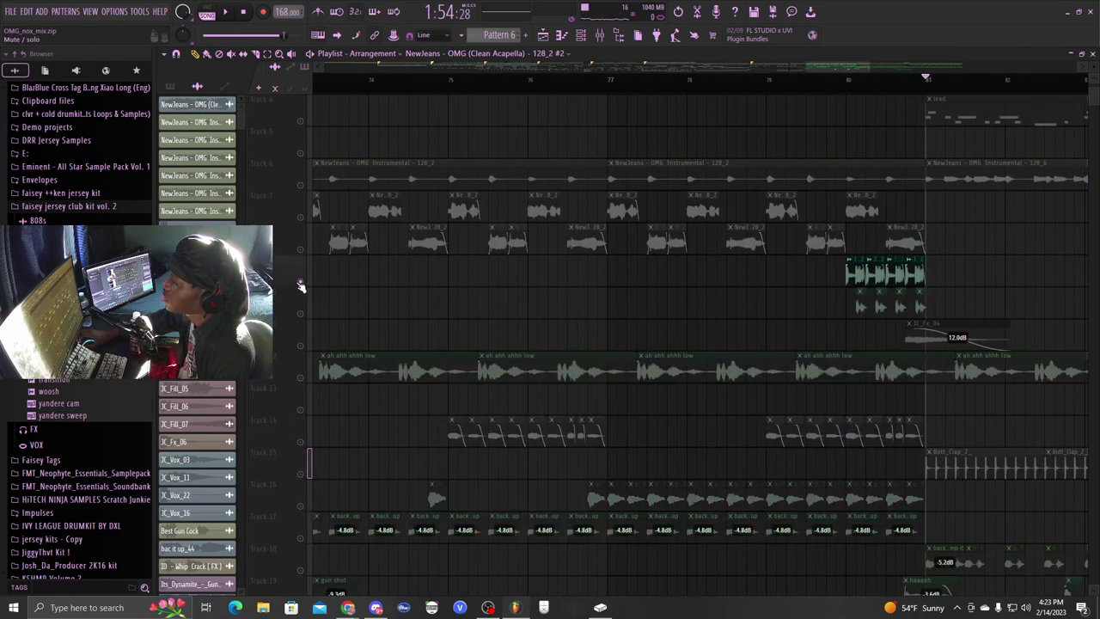
{"action": "left_click", "coordinate": [849, 83]}
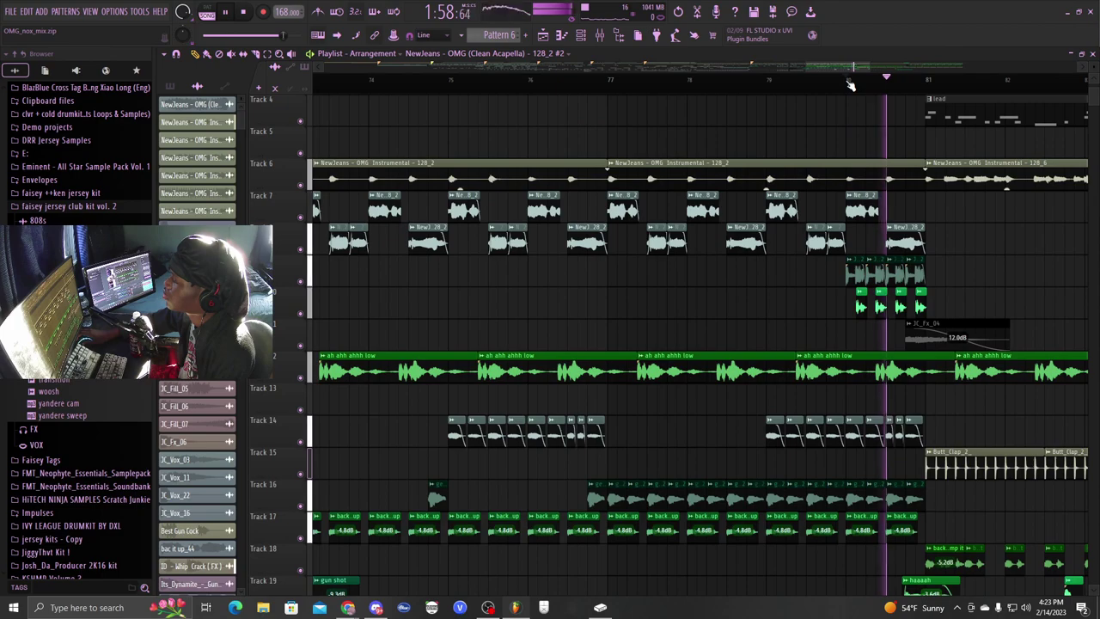
{"action": "key", "text": "space"}
Solo Track 9 and preview its first JC_Fill_02 clip at bar 80
{"action": "right_click", "coordinate": [302, 281]}
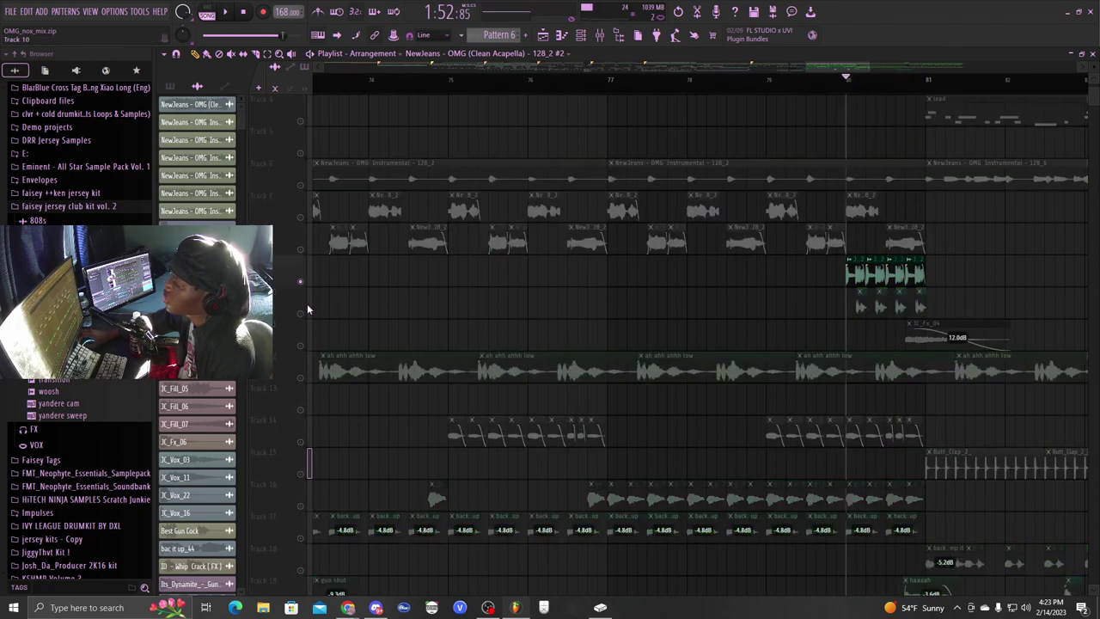
{"action": "scroll", "coordinate": [928, 88], "scroll_direction": "up", "scroll_amount": 3}
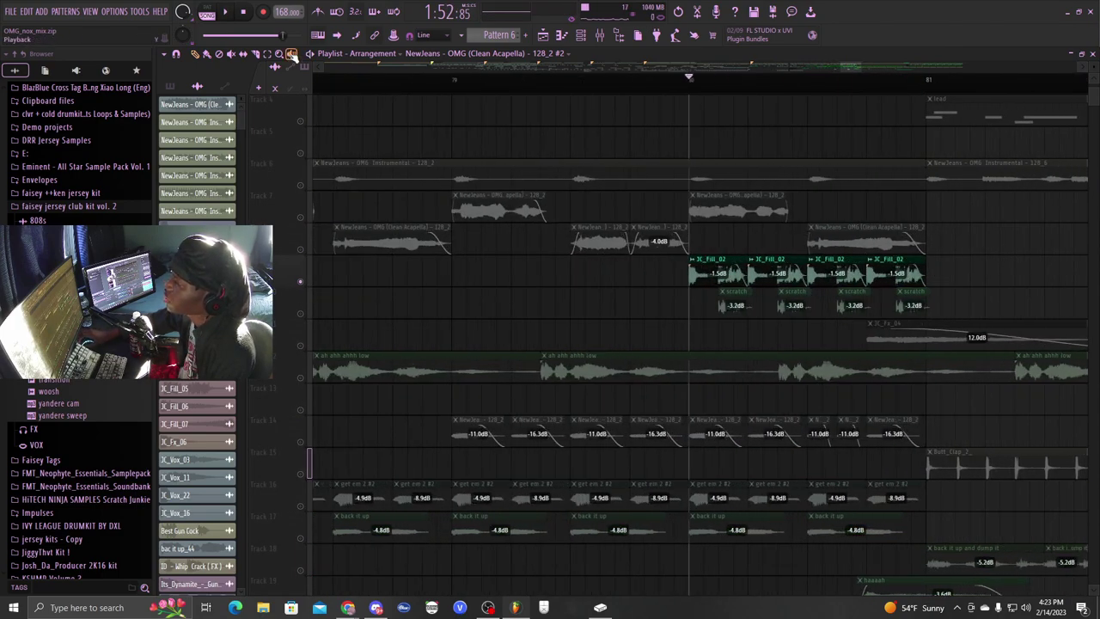
{"action": "left_click", "coordinate": [721, 279]}
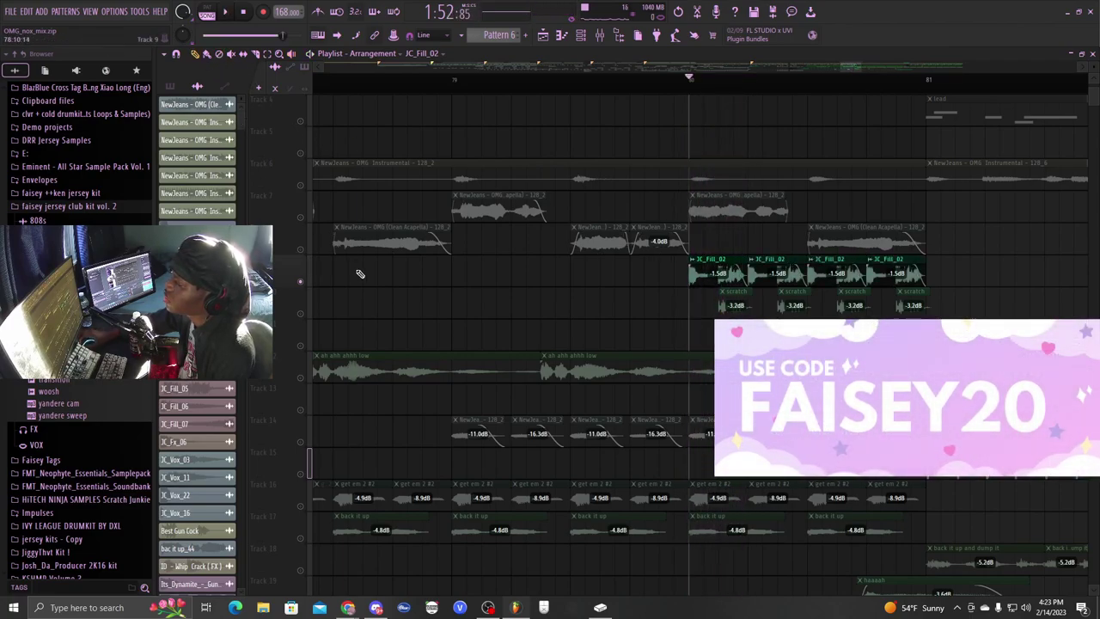
Unmute Track 10 and preview its first scratch clip in the fill at bar 80
{"action": "right_click", "coordinate": [301, 313]}
{"action": "left_click", "coordinate": [292, 55]}
{"action": "left_click", "coordinate": [726, 304]}
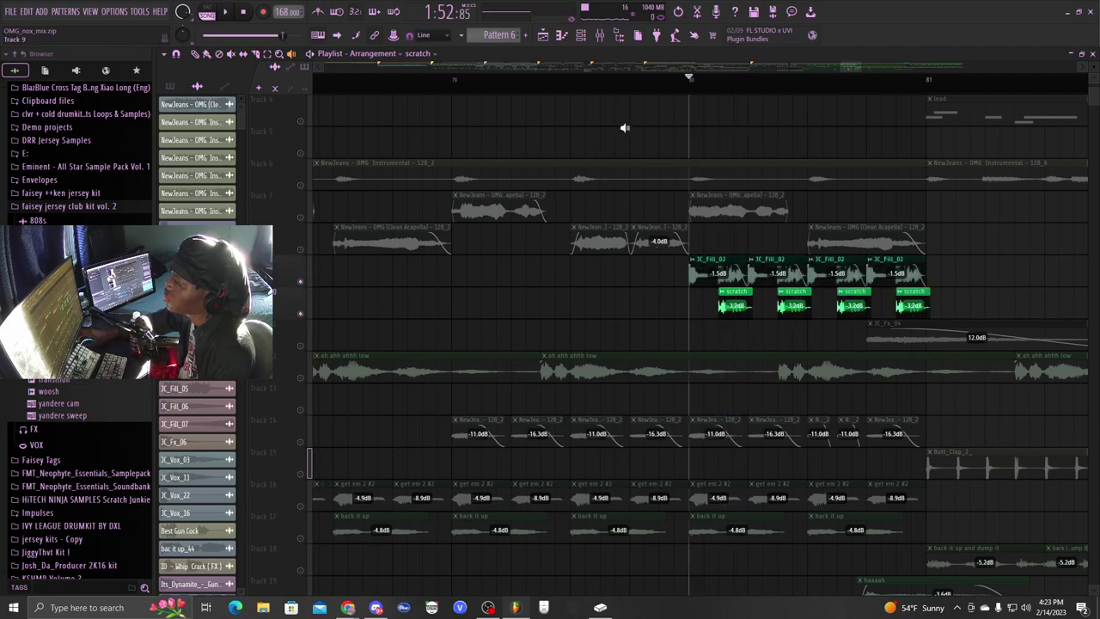
{"action": "key", "text": "space"}
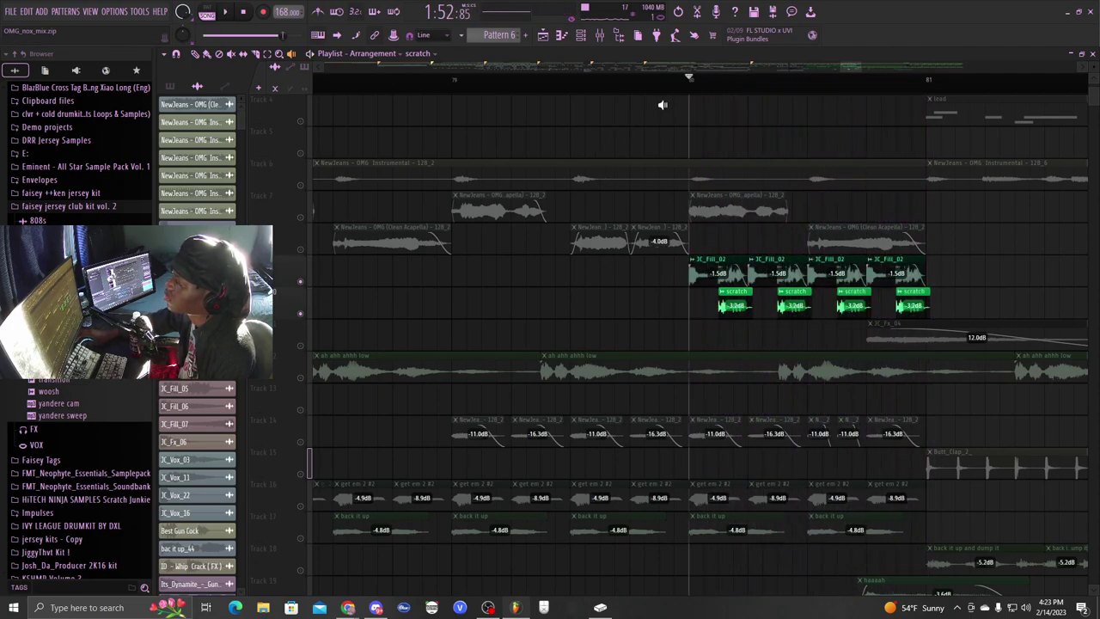
{"action": "left_click", "coordinate": [252, 88]}
{"action": "left_click", "coordinate": [252, 79]}
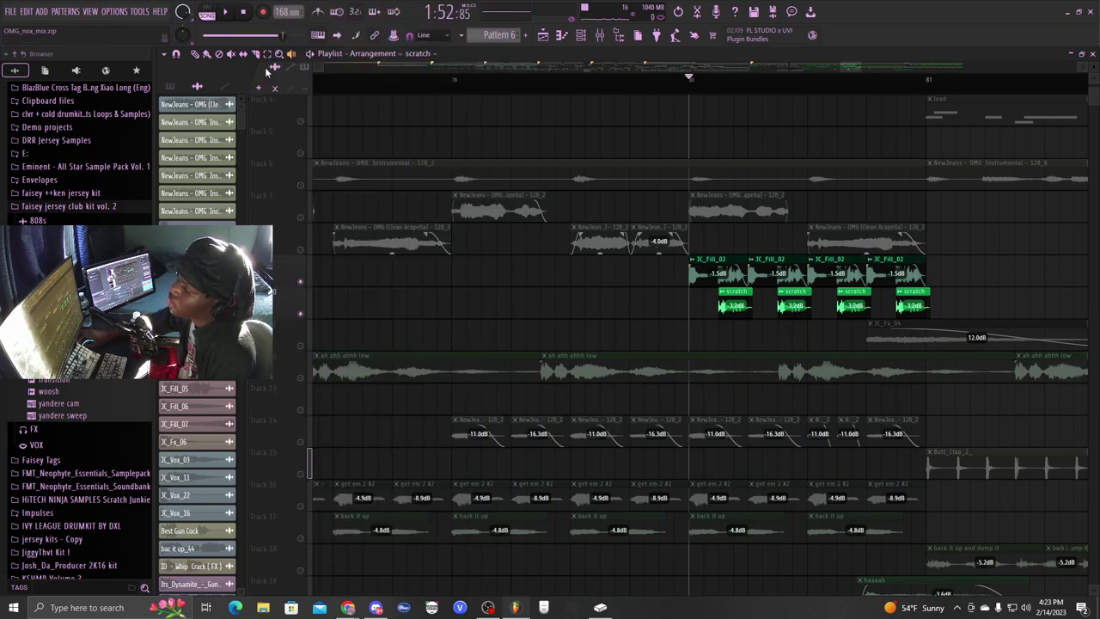
Unmute the "haaaah" vocal on Track 19 and play it with the fill and scratches from bar 80
{"action": "scroll", "coordinate": [871, 217], "scroll_direction": "down", "scroll_amount": 9}
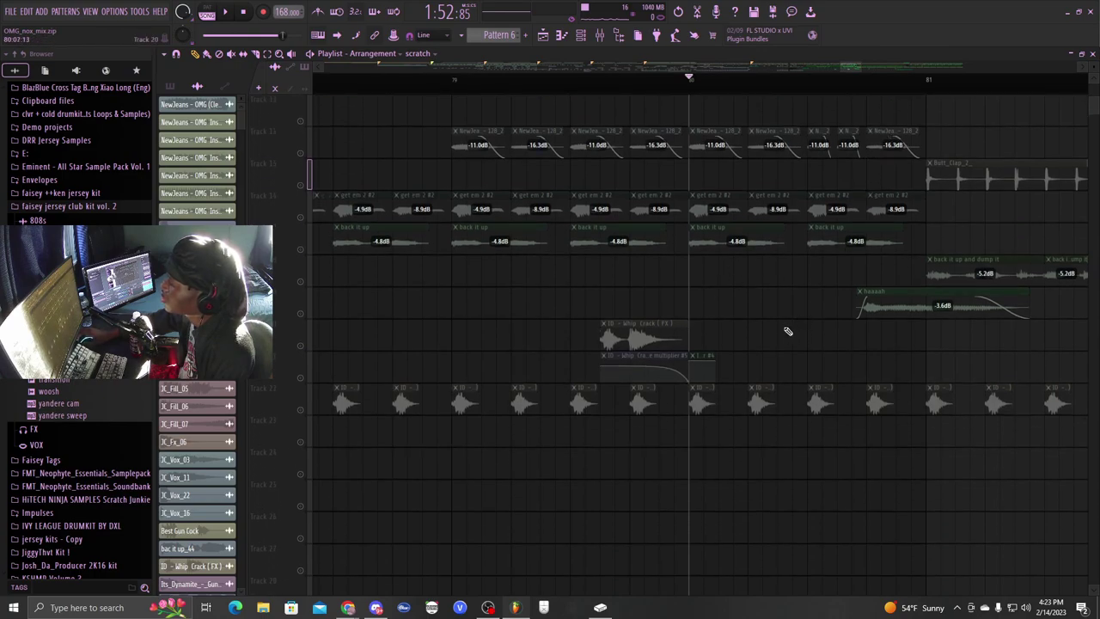
{"action": "left_click", "coordinate": [299, 315]}
{"action": "scroll", "coordinate": [946, 335], "scroll_direction": "up", "scroll_amount": 3}
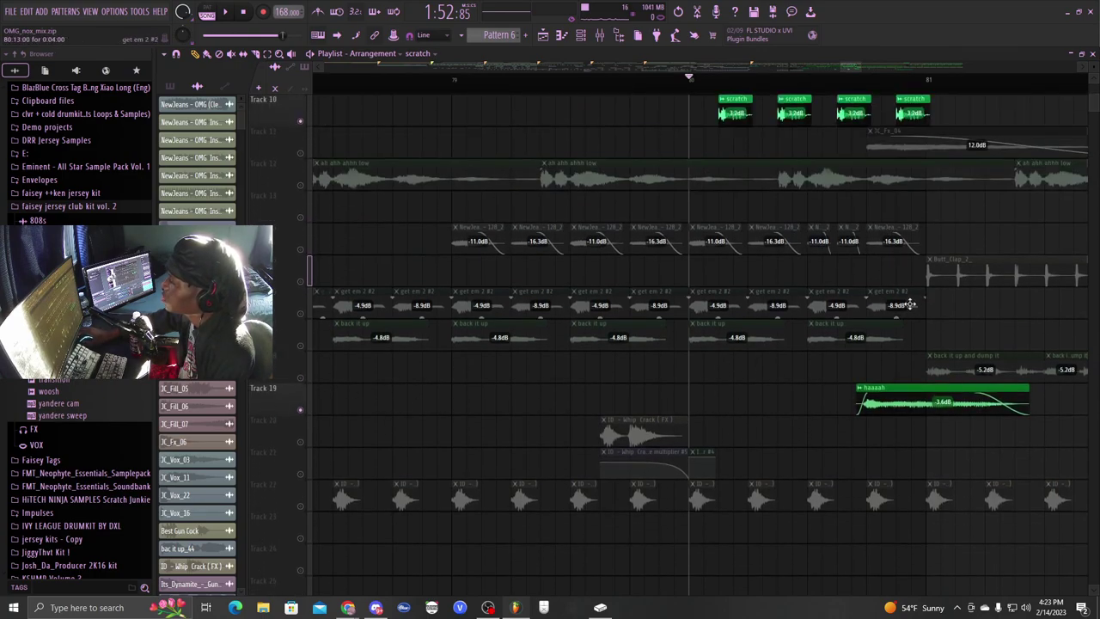
{"action": "key", "text": "space"}
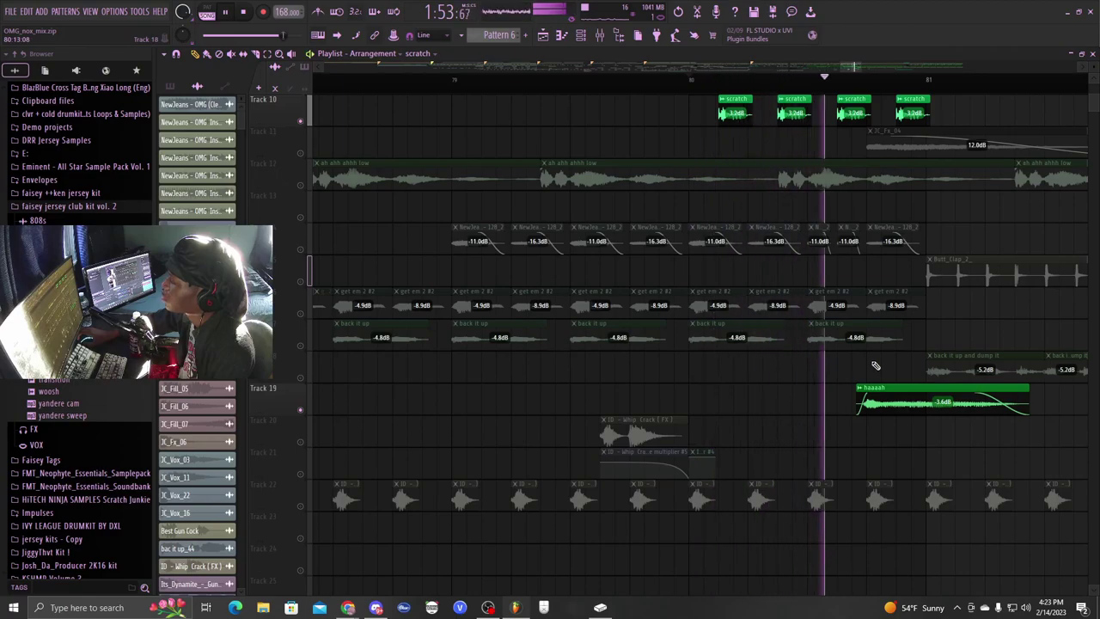
{"action": "key", "text": "space"}
Unmute JC_Fx_04 on Track 11, play the soloed fill from bar 80, and turn every track back on
{"action": "scroll", "coordinate": [876, 365], "scroll_direction": "up", "scroll_amount": 4}
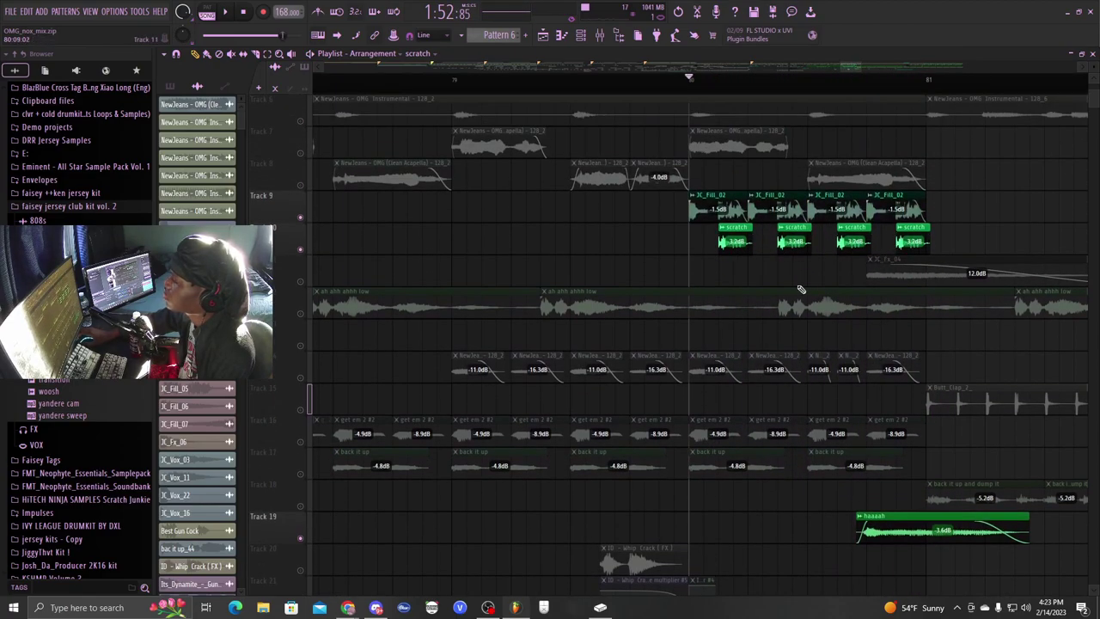
{"action": "left_click", "coordinate": [302, 282]}
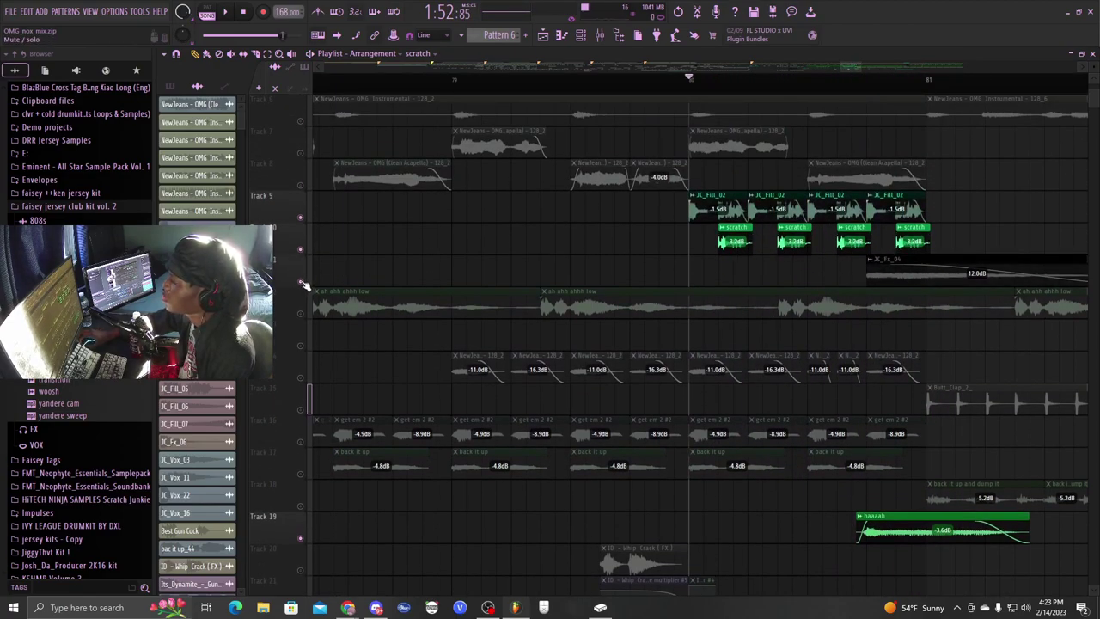
{"action": "key", "text": "space"}
{"action": "right_click", "coordinate": [300, 282]}
{"action": "right_click", "coordinate": [301, 282]}
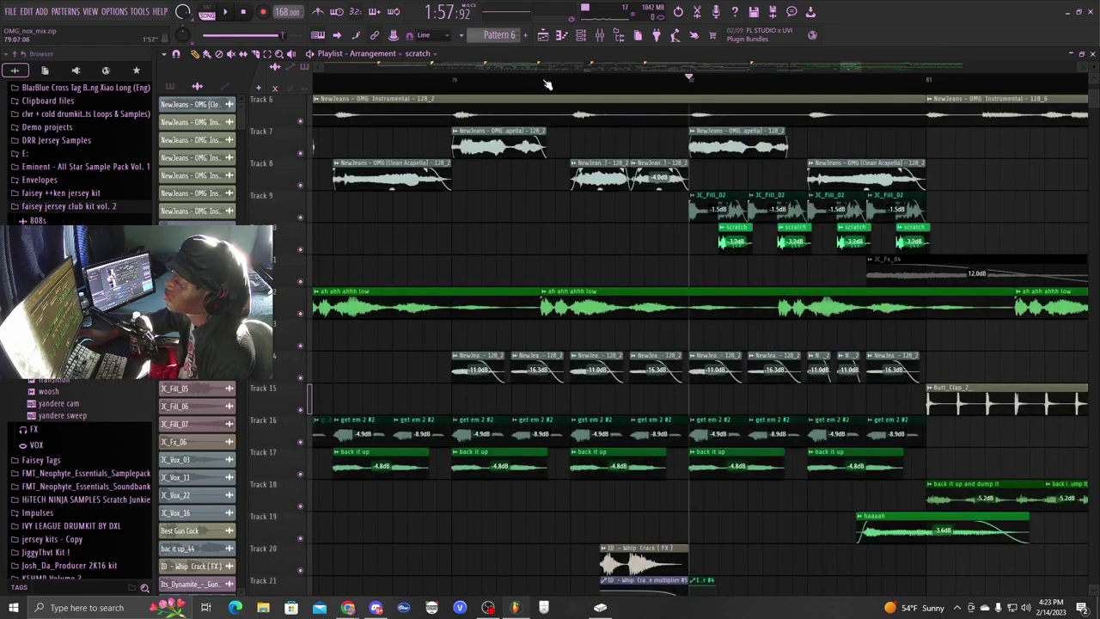
Play the full mix from bar 80 through to about bar 88 and return the playback position to bar 81
{"action": "key", "text": "space"}
{"action": "scroll", "coordinate": [455, 86], "scroll_direction": "down", "scroll_amount": 5}
{"action": "scroll", "coordinate": [533, 263], "scroll_direction": "down", "scroll_amount": 3}
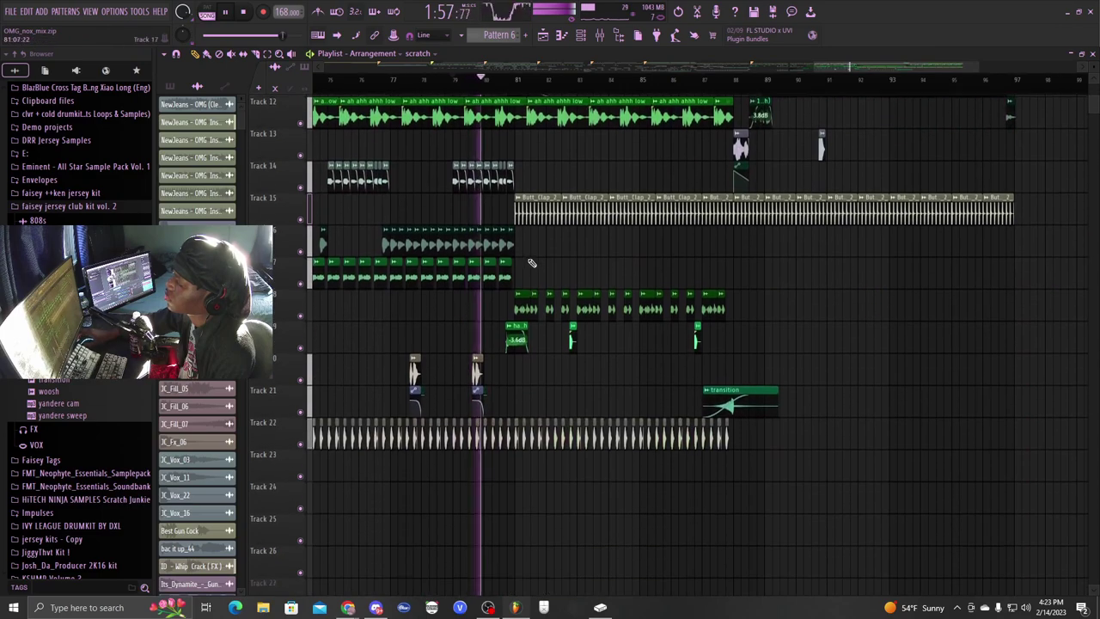
{"action": "scroll", "coordinate": [559, 97], "scroll_direction": "up", "scroll_amount": 4}
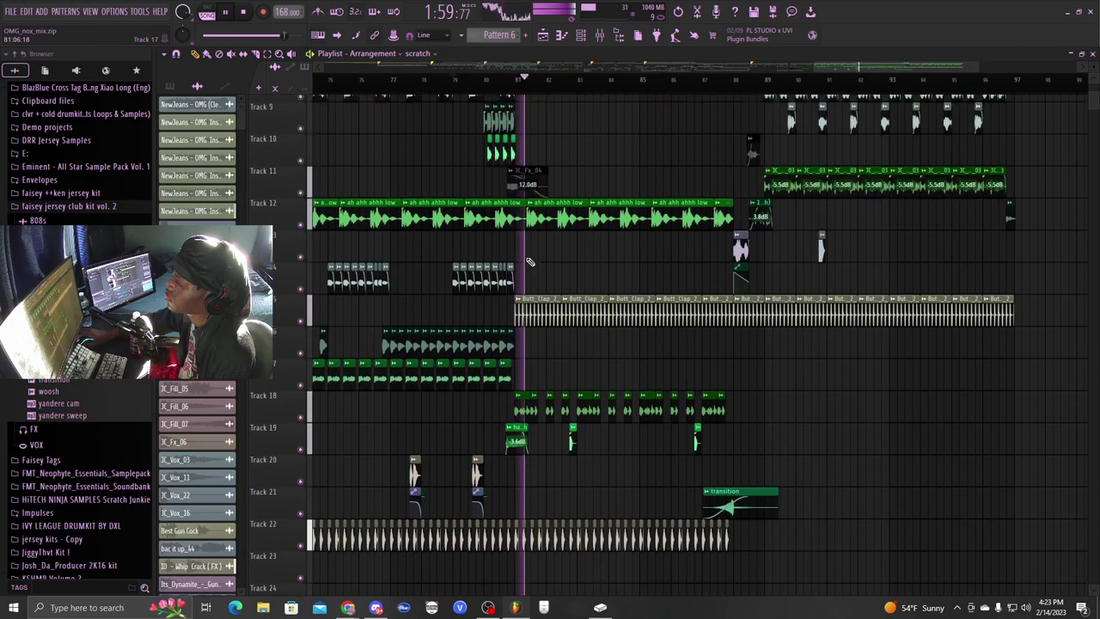
{"action": "left_click_drag", "start_coordinate": [854, 67], "coordinate": [880, 66]}
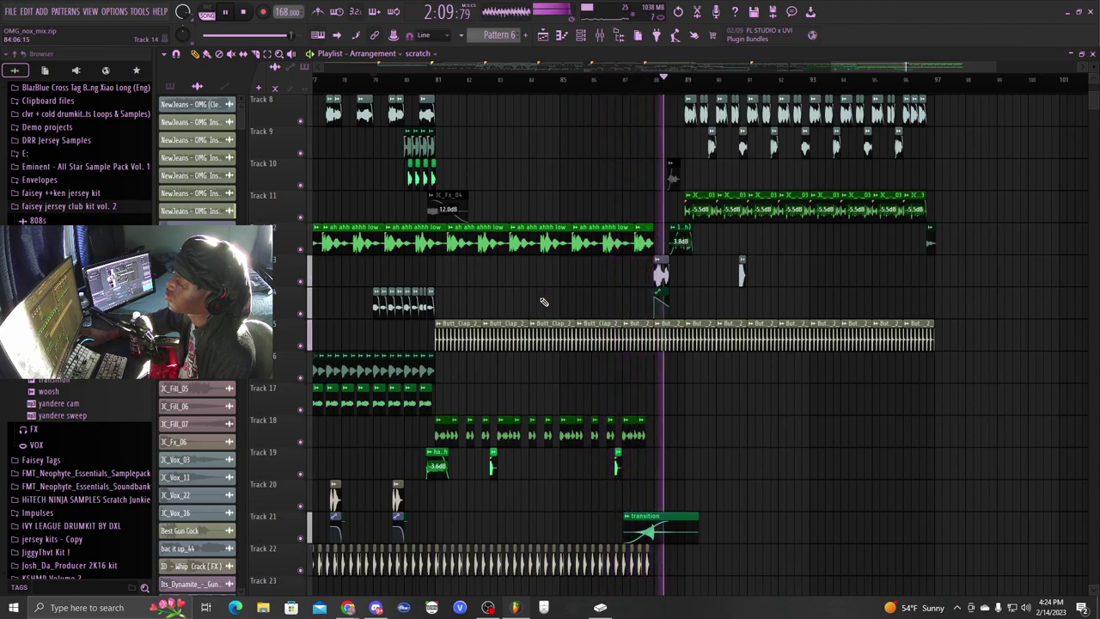
{"action": "left_click", "coordinate": [438, 81]}
Examine the section starting at bar 81, including its claps, vocal chops, kicks and transition across Tracks 7 to 22
{"action": "scroll", "coordinate": [596, 273], "scroll_direction": "up", "scroll_amount": 3}
{"action": "scroll", "coordinate": [469, 86], "scroll_direction": "up", "scroll_amount": 3}
{"action": "scroll", "coordinate": [570, 261], "scroll_direction": "down", "scroll_amount": 5}
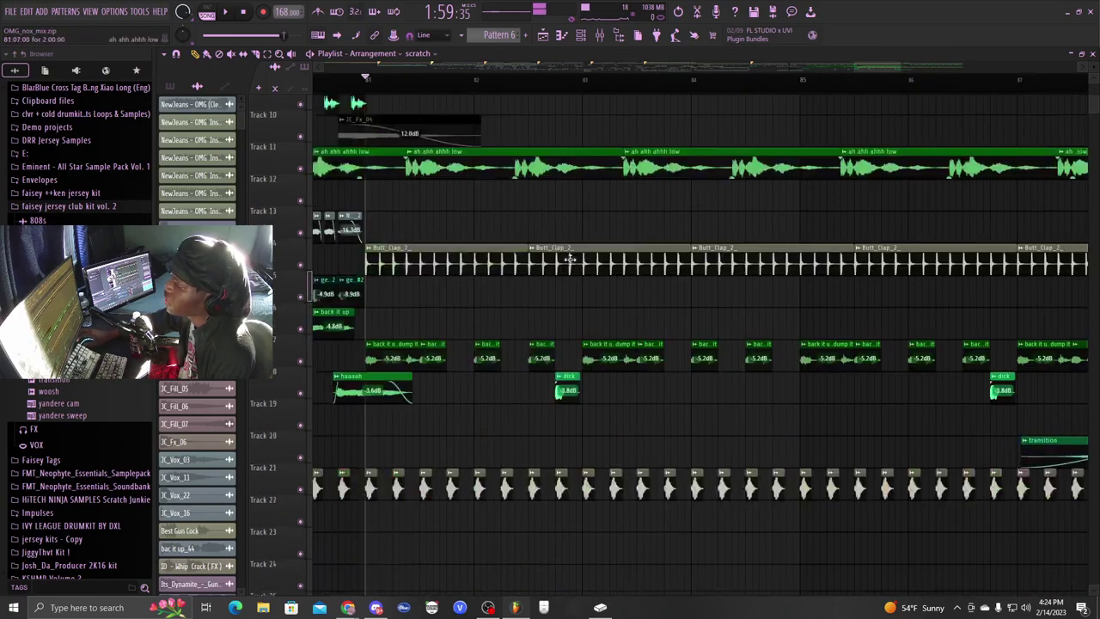
{"action": "scroll", "coordinate": [570, 260], "scroll_direction": "down", "scroll_amount": 1}
{"action": "scroll", "coordinate": [542, 85], "scroll_direction": "down", "scroll_amount": 4}
{"action": "scroll", "coordinate": [673, 297], "scroll_direction": "up", "scroll_amount": 3}
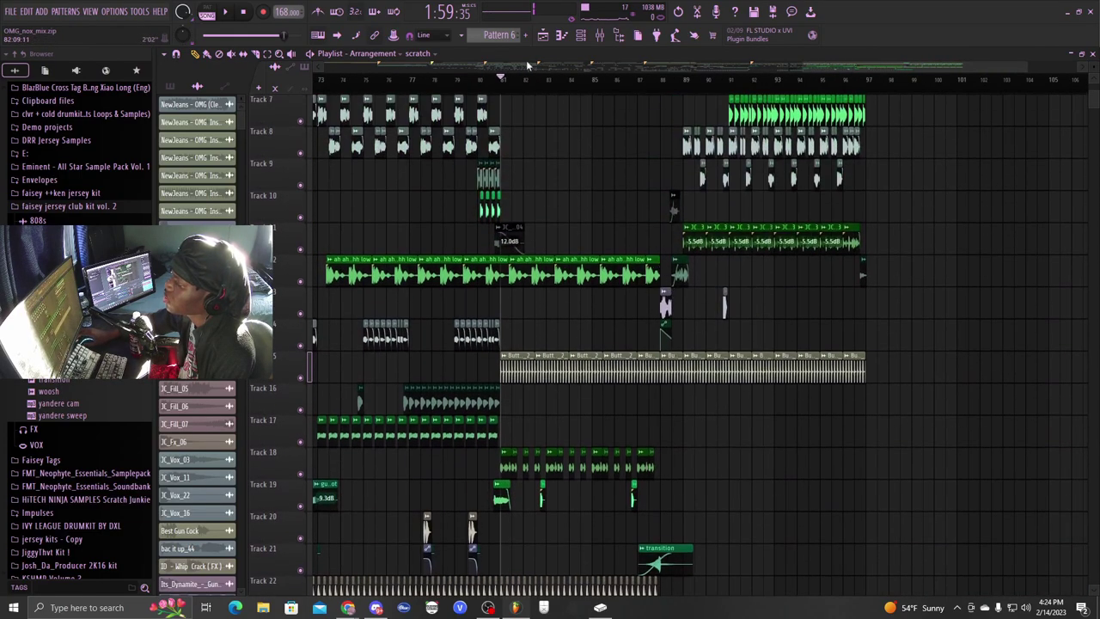
{"action": "scroll", "coordinate": [590, 89], "scroll_direction": "down", "scroll_amount": 2}
{"action": "scroll", "coordinate": [717, 82], "scroll_direction": "up", "scroll_amount": 5}
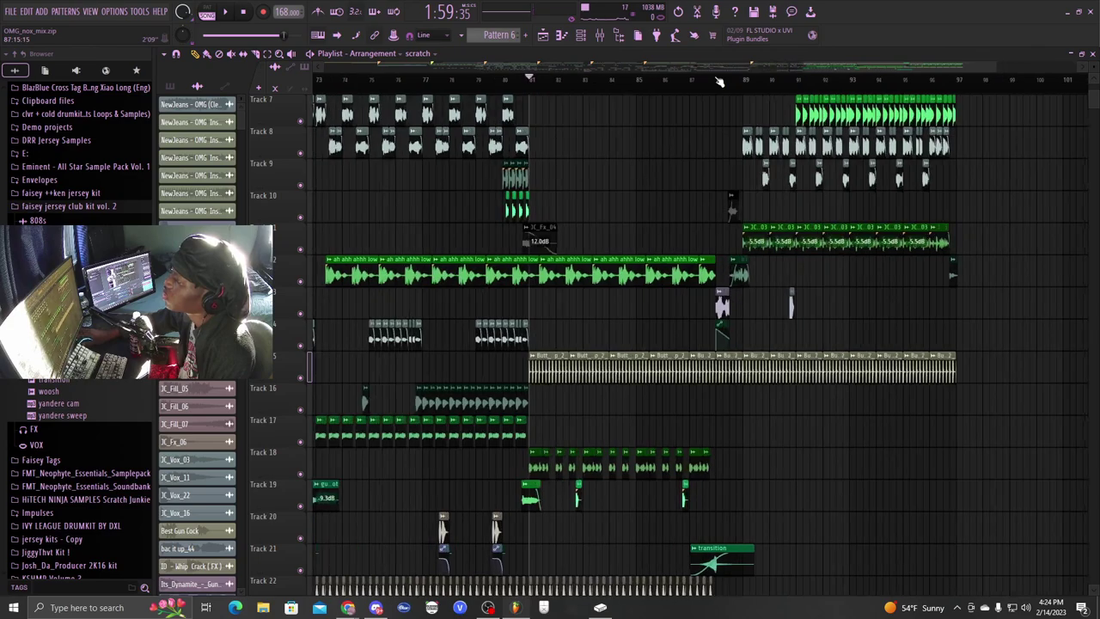
{"action": "left_click_drag", "start_coordinate": [872, 71], "coordinate": [862, 71]}
{"action": "scroll", "coordinate": [690, 202], "scroll_direction": "down", "scroll_amount": 6}
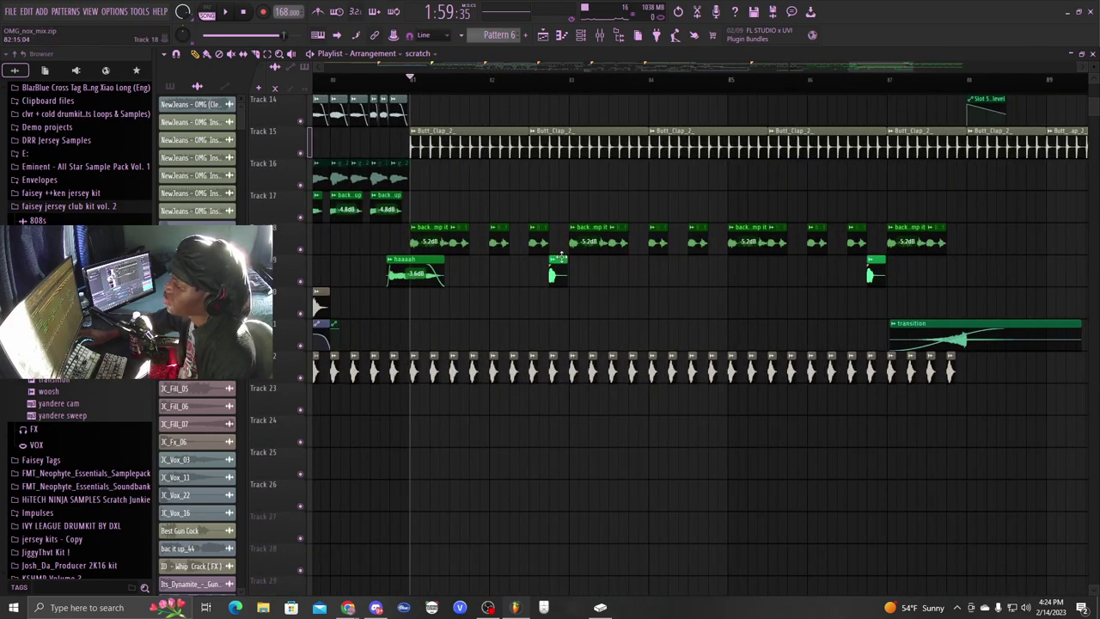
{"action": "scroll", "coordinate": [562, 255], "scroll_direction": "up", "scroll_amount": 3}
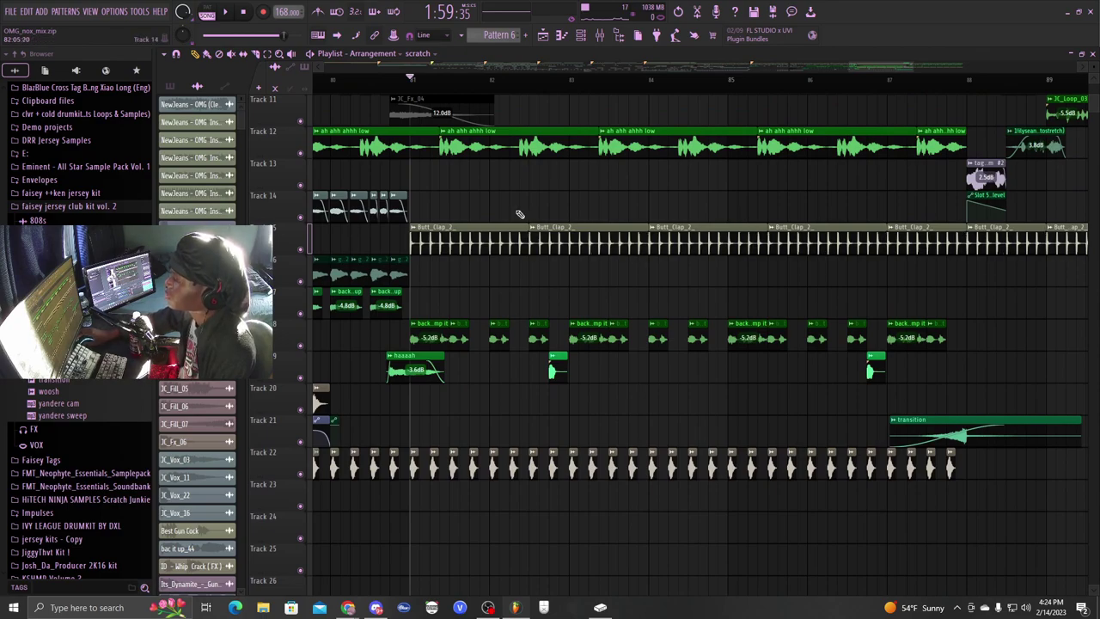
Open the lead pattern on Track 4 in the piano roll, play its synthion square lead melody, and close it
{"action": "scroll", "coordinate": [526, 89], "scroll_direction": "down", "scroll_amount": 2}
{"action": "scroll", "coordinate": [545, 253], "scroll_direction": "up", "scroll_amount": 7}
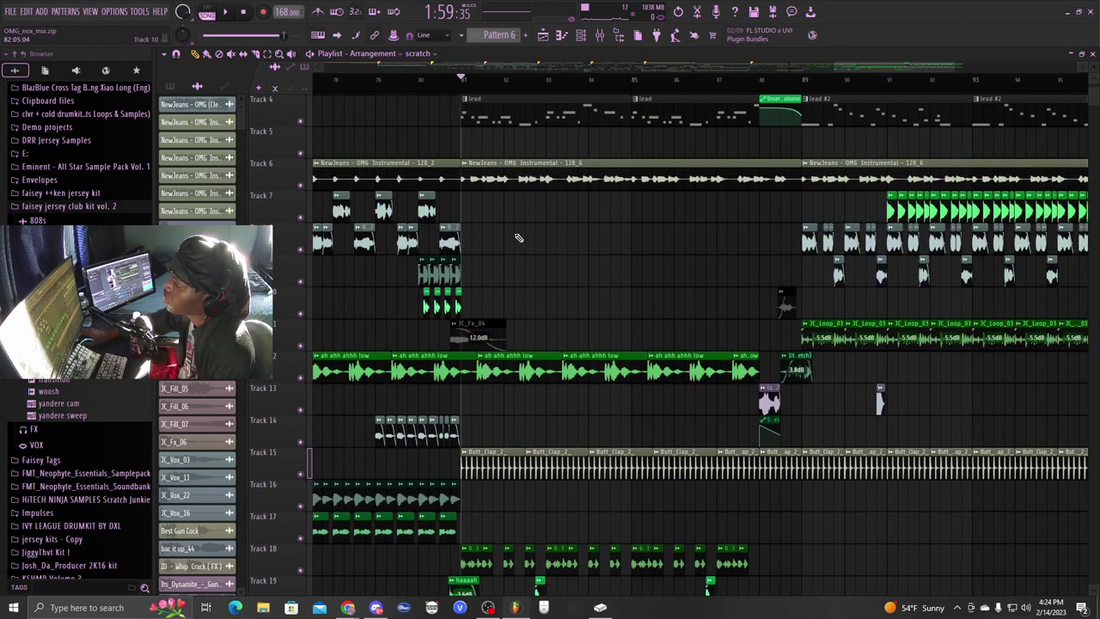
{"action": "scroll", "coordinate": [519, 238], "scroll_direction": "up", "scroll_amount": 3}
{"action": "double_click", "coordinate": [488, 212]}
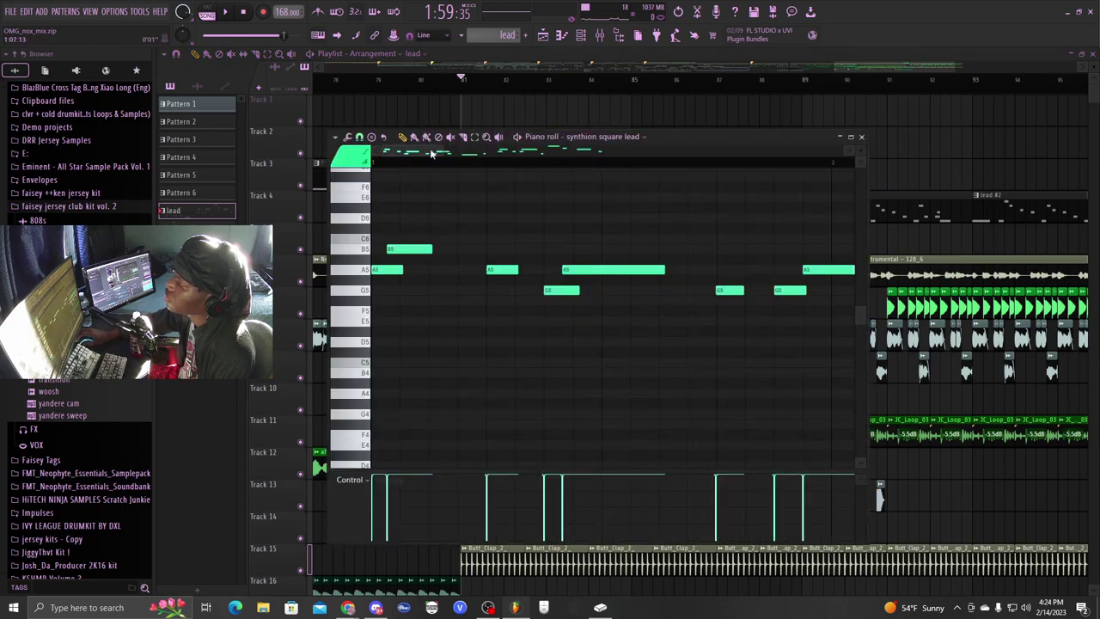
{"action": "left_click", "coordinate": [517, 137]}
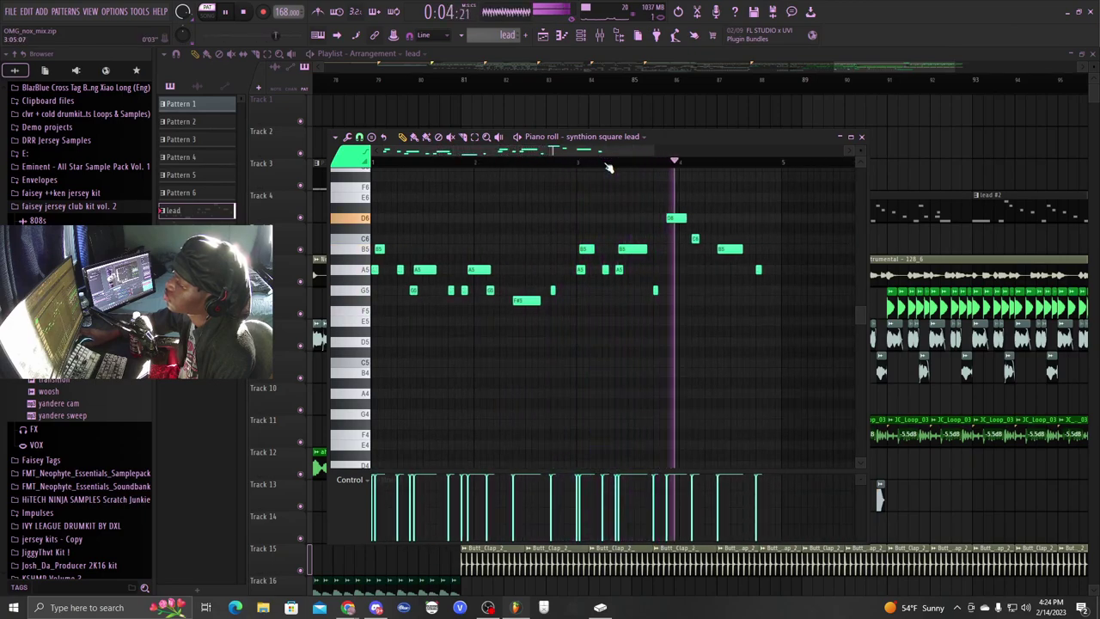
{"action": "left_click", "coordinate": [517, 138]}
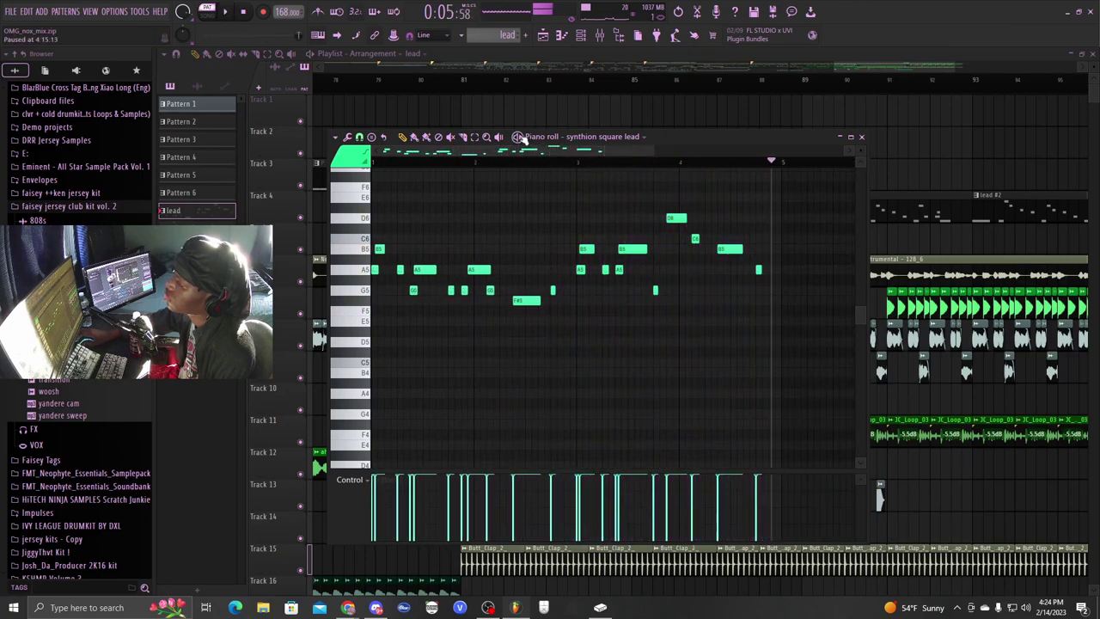
{"action": "left_click", "coordinate": [863, 137]}
Place the playback position at bar 81 and look over the tracks down to the kicks on Track 22
{"action": "scroll", "coordinate": [472, 178], "scroll_direction": "down", "scroll_amount": 5}
{"action": "scroll", "coordinate": [481, 182], "scroll_direction": "up", "scroll_amount": 5}
{"action": "scroll", "coordinate": [506, 298], "scroll_direction": "down", "scroll_amount": 3}
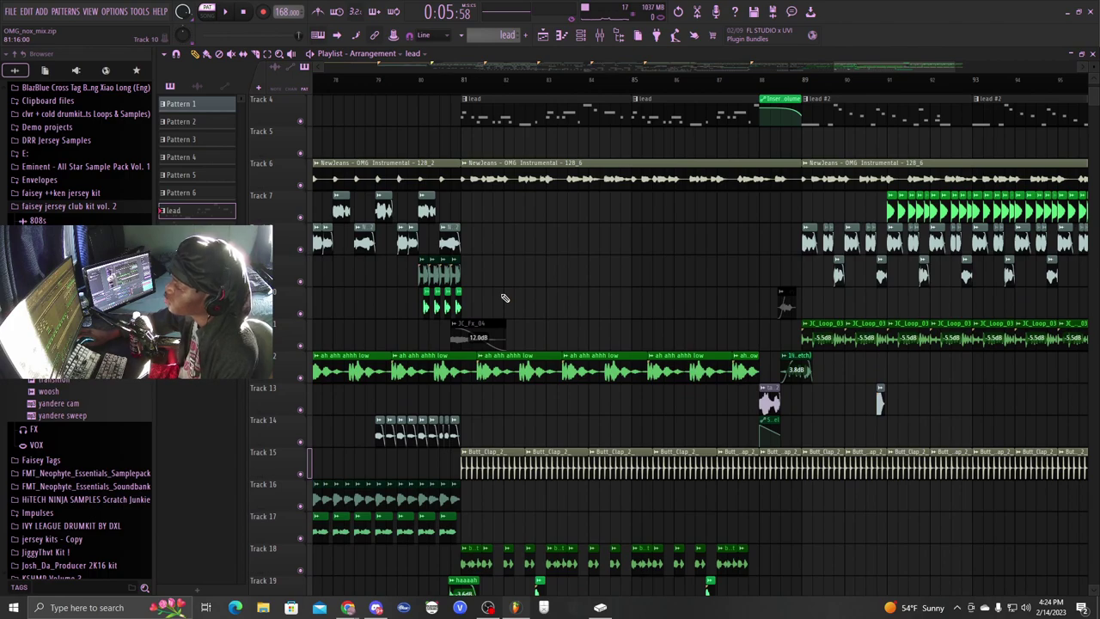
{"action": "scroll", "coordinate": [506, 298], "scroll_direction": "down", "scroll_amount": 2}
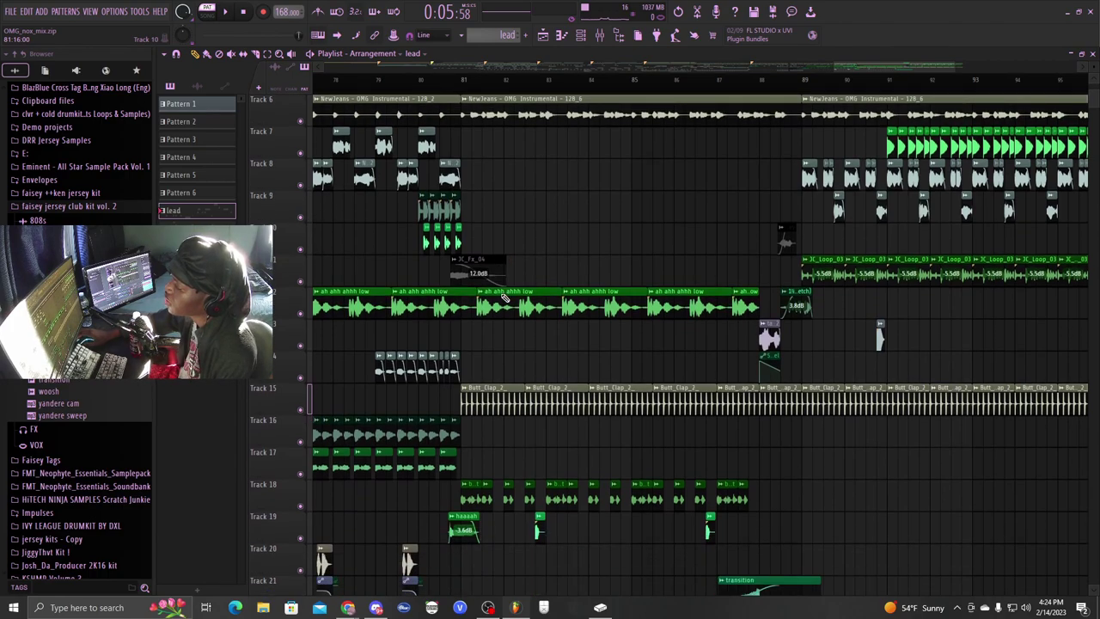
{"action": "scroll", "coordinate": [506, 296], "scroll_direction": "down", "scroll_amount": 2}
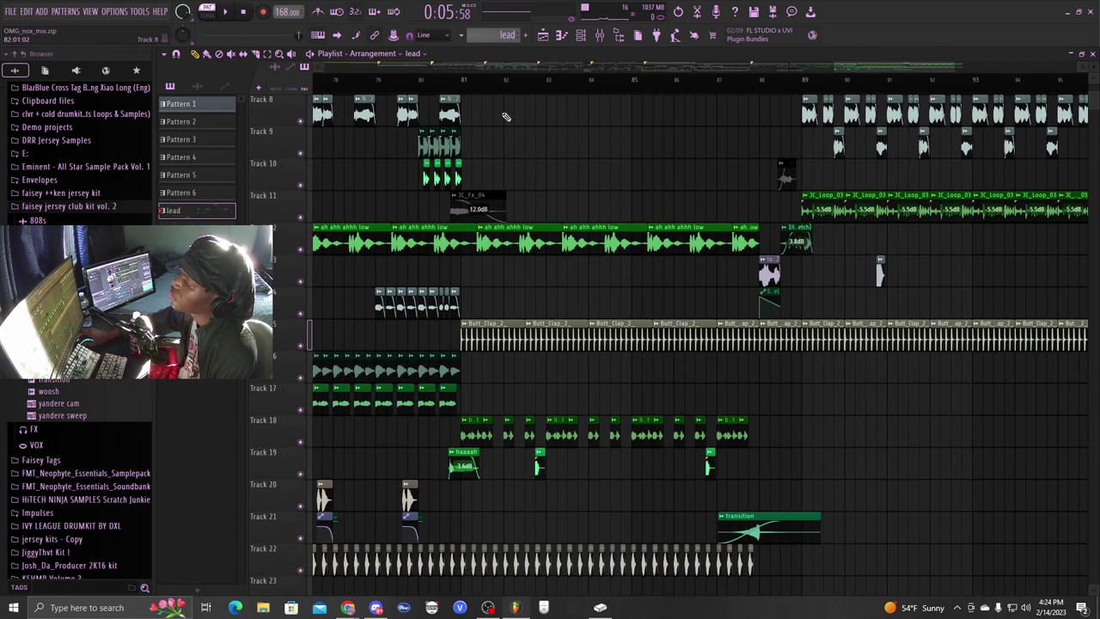
{"action": "left_click", "coordinate": [470, 83]}
{"action": "scroll", "coordinate": [470, 83], "scroll_direction": "up", "scroll_amount": 3}
{"action": "scroll", "coordinate": [596, 368], "scroll_direction": "down", "scroll_amount": 6}
{"action": "left_click", "coordinate": [457, 82]}
{"action": "scroll", "coordinate": [535, 294], "scroll_direction": "up", "scroll_amount": 8}
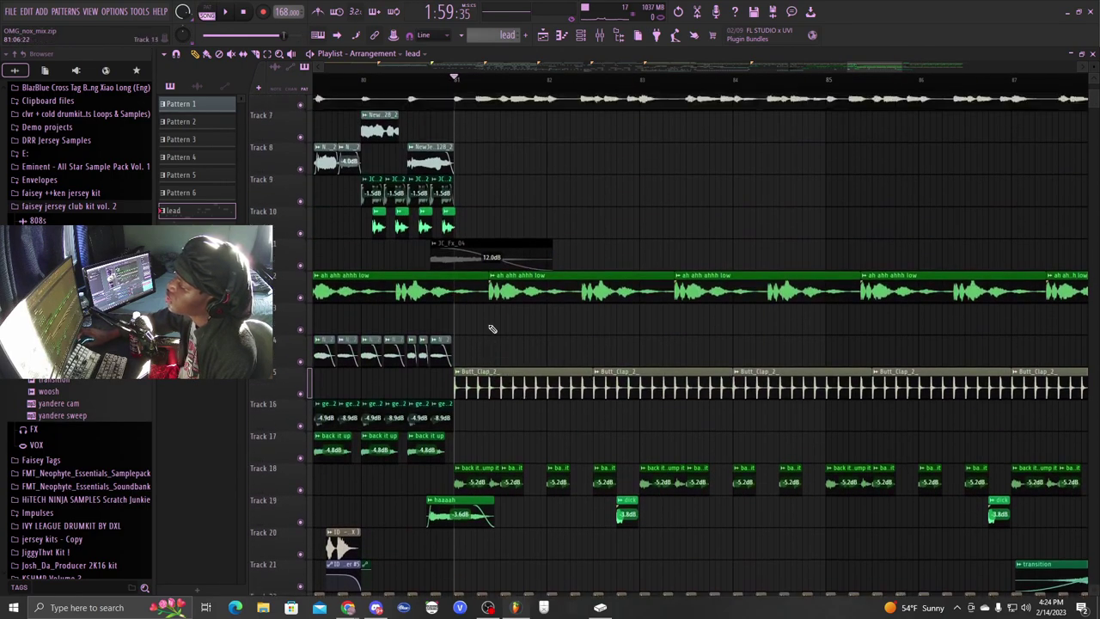
{"action": "scroll", "coordinate": [597, 275], "scroll_direction": "down", "scroll_amount": 8}
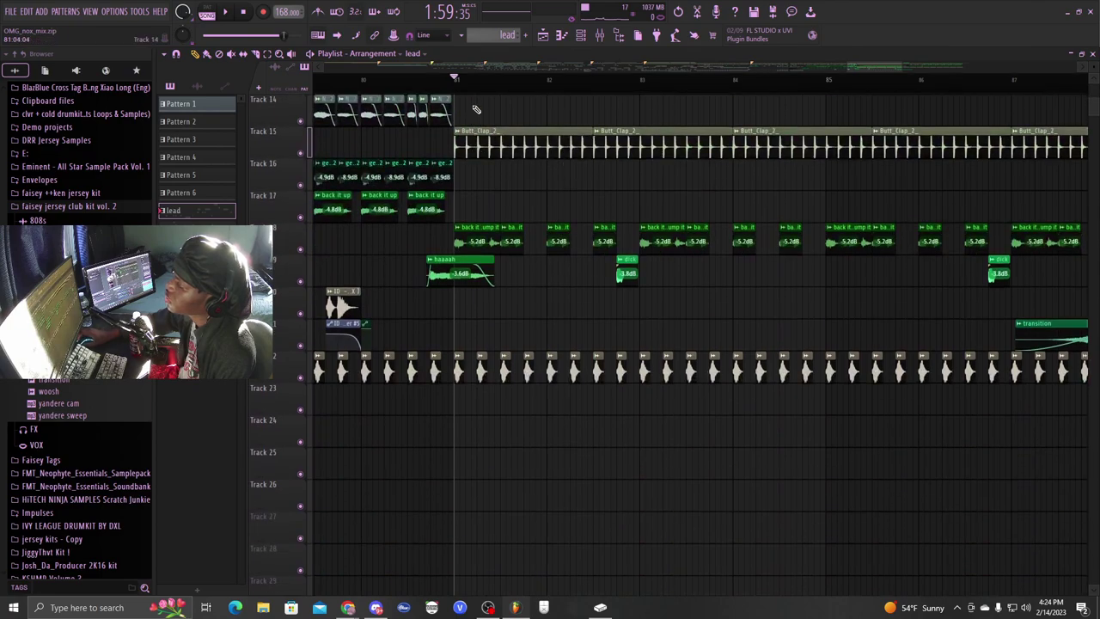
{"action": "scroll", "coordinate": [505, 80], "scroll_direction": "down", "scroll_amount": 4}
{"action": "scroll", "coordinate": [593, 240], "scroll_direction": "up", "scroll_amount": 6}
Play the full mix from bar 81 to about bar 84 and stop playback
{"action": "key", "text": "space"}
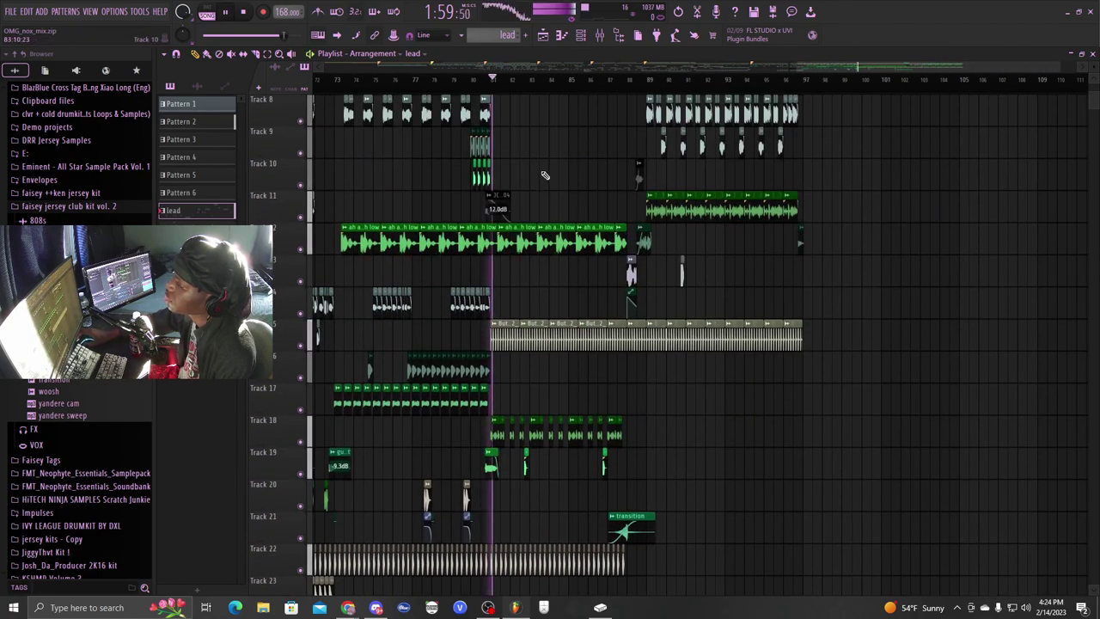
{"action": "scroll", "coordinate": [560, 80], "scroll_direction": "up", "scroll_amount": 2}
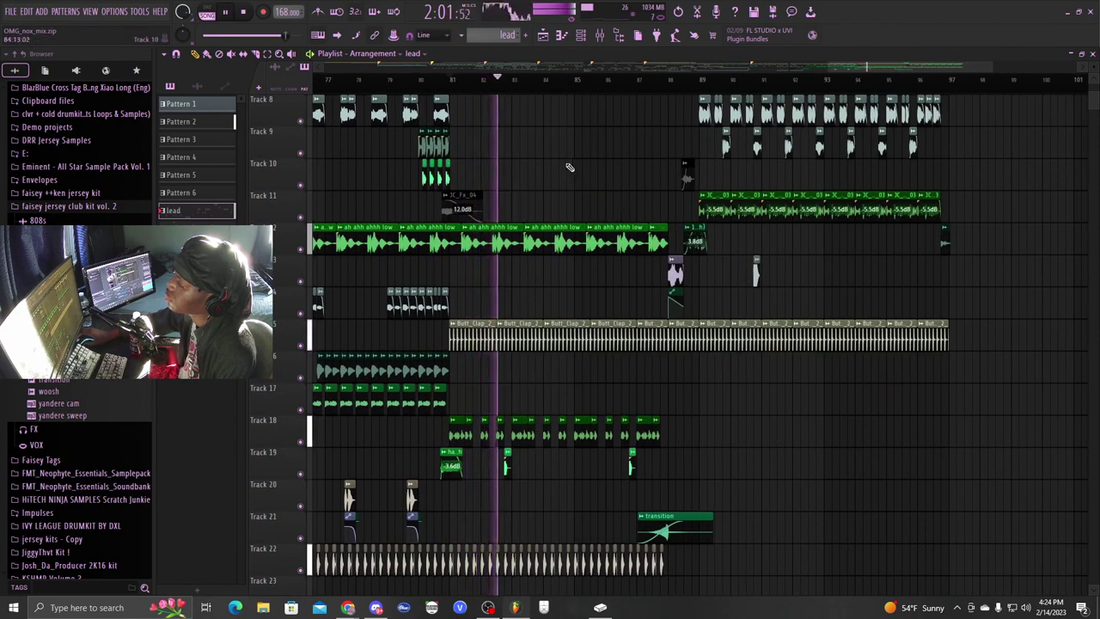
{"action": "scroll", "coordinate": [632, 82], "scroll_direction": "down", "scroll_amount": 2}
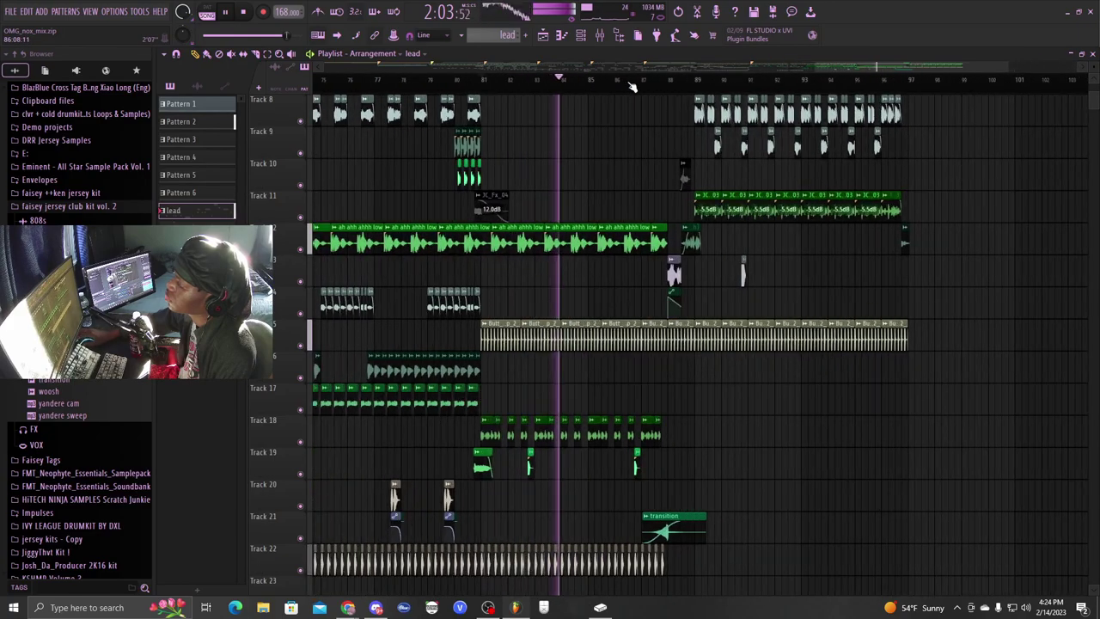
{"action": "scroll", "coordinate": [631, 86], "scroll_direction": "up", "scroll_amount": 2}
{"action": "scroll", "coordinate": [529, 186], "scroll_direction": "up", "scroll_amount": 6}
{"action": "key", "text": "space"}
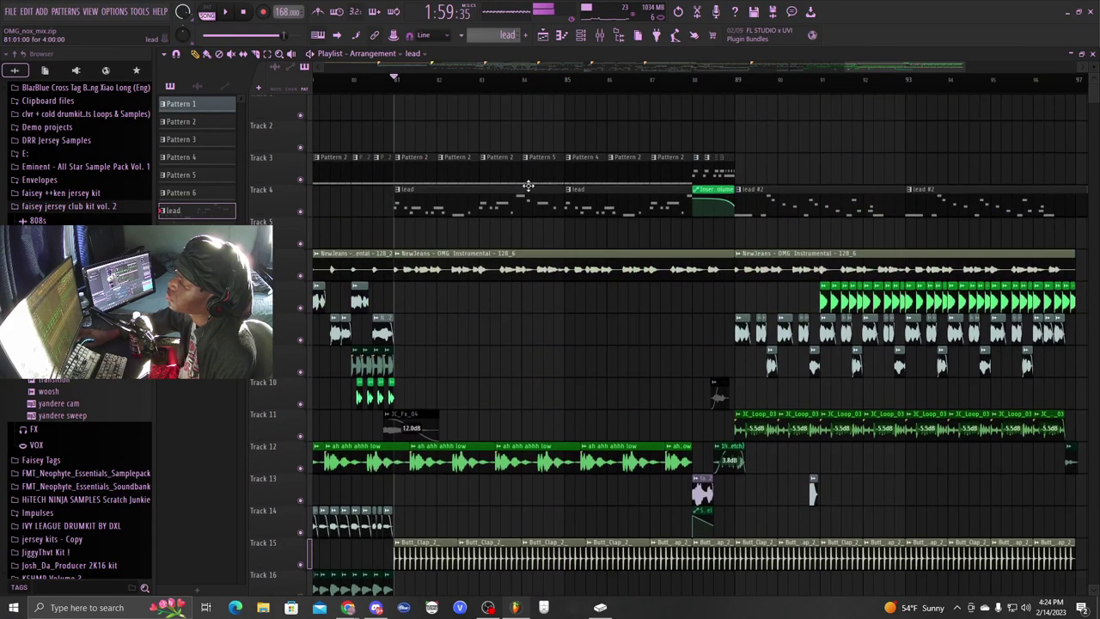
Solo Track 3 and play its patterns from bar 81 to about bar 87
{"action": "right_click", "coordinate": [302, 185]}
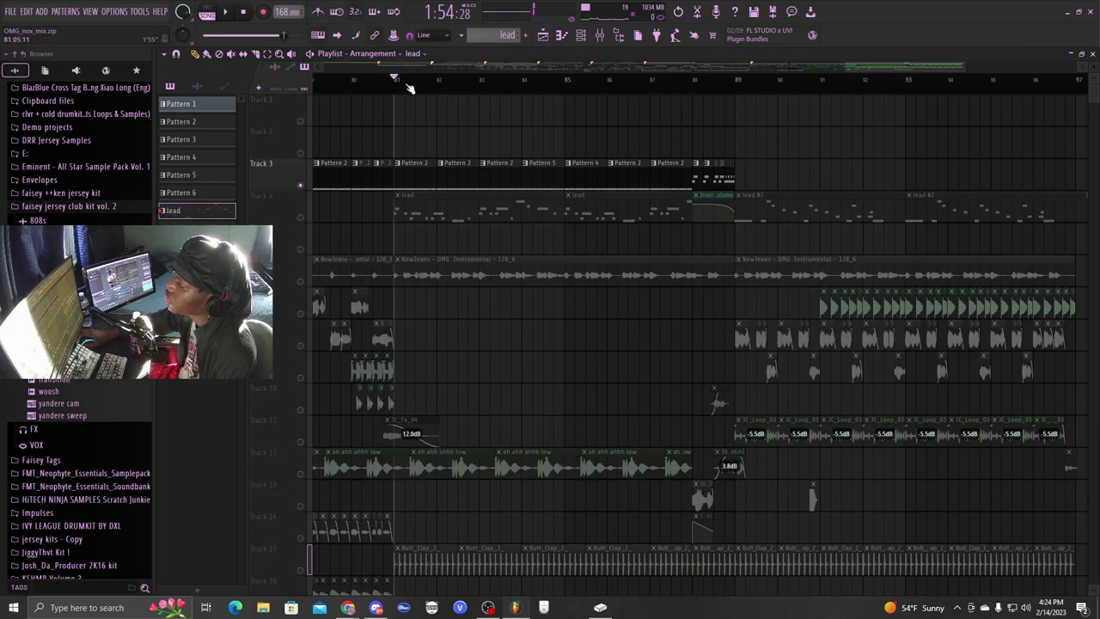
{"action": "scroll", "coordinate": [421, 82], "scroll_direction": "up", "scroll_amount": 1}
{"action": "key", "text": "space"}
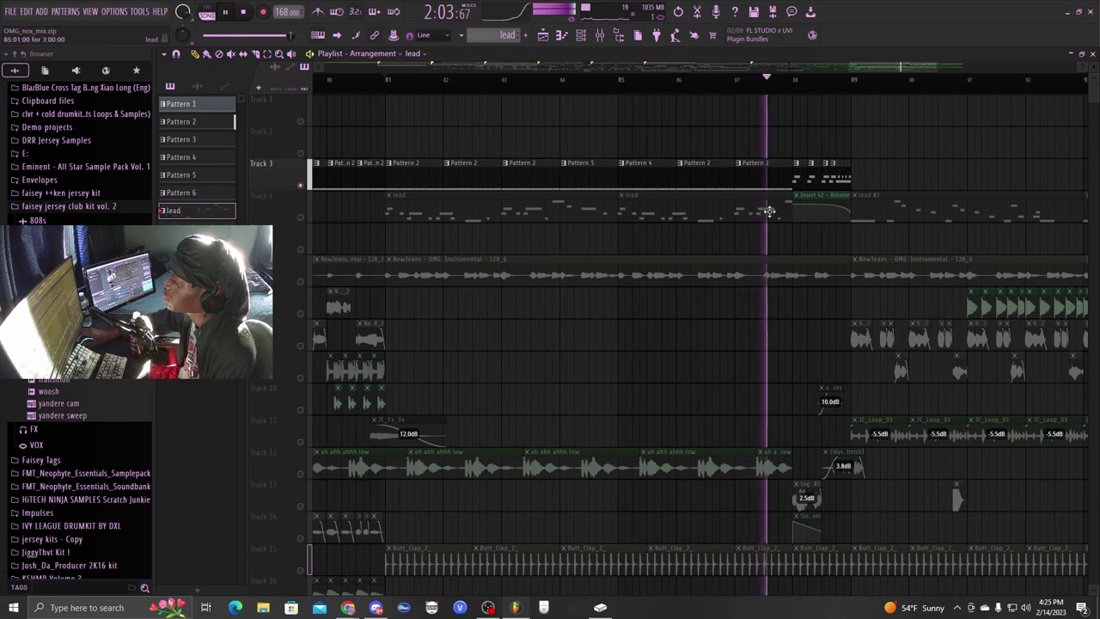
{"action": "key", "text": "space"}
Unmute Track 4 and play the lead fill with its Insert 42 volume fade from bar 88 to bar 89
{"action": "left_click", "coordinate": [300, 217]}
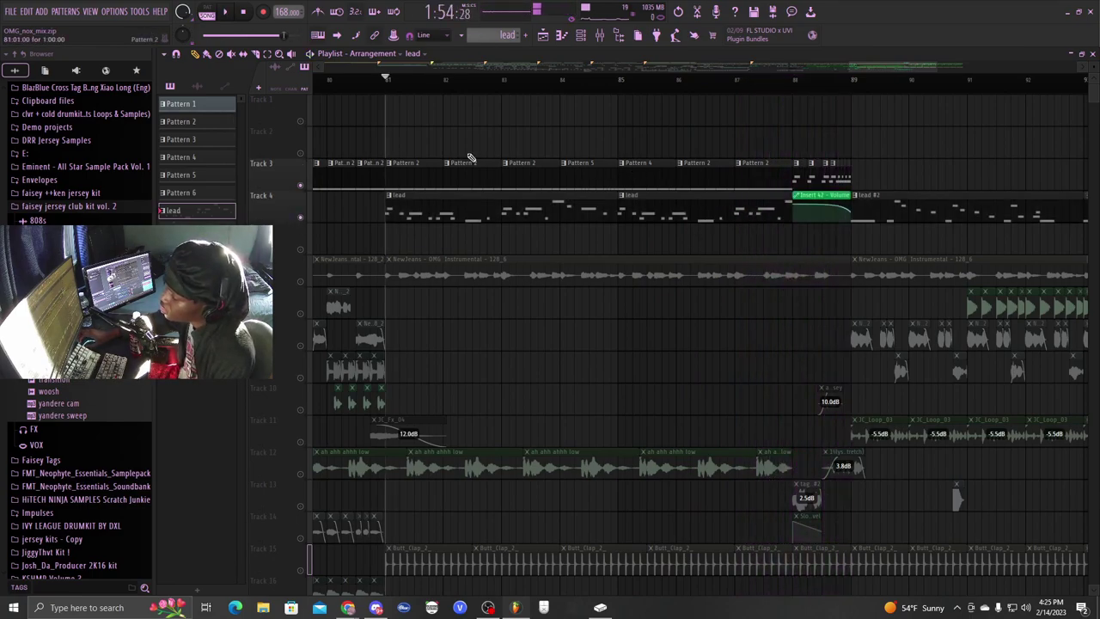
{"action": "left_click", "coordinate": [795, 79]}
{"action": "scroll", "coordinate": [817, 82], "scroll_direction": "up", "scroll_amount": 3}
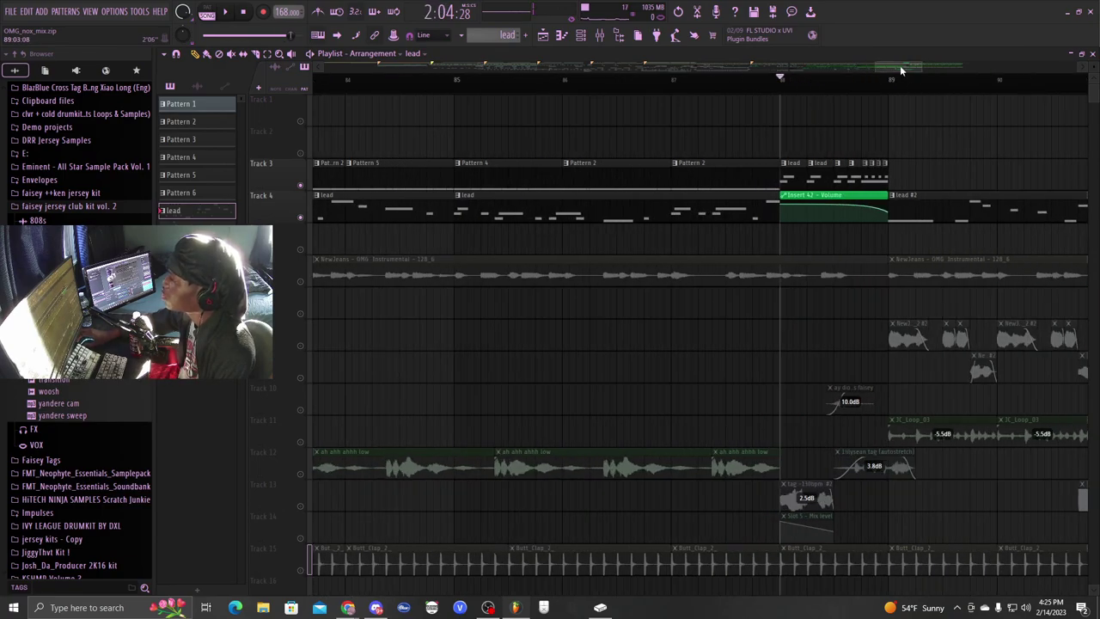
{"action": "left_click_drag", "start_coordinate": [900, 65], "coordinate": [906, 67]}
{"action": "key", "text": "space"}
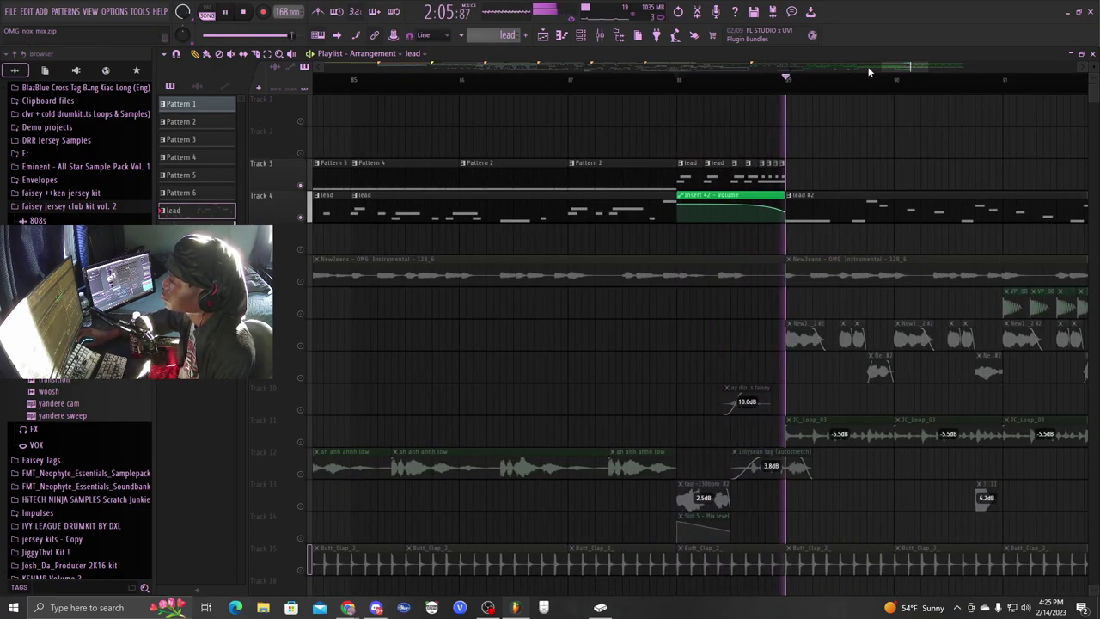
{"action": "key", "text": "space"}
Turn every track back on and play the start of the full-mix transition from bar 88
{"action": "scroll", "coordinate": [791, 81], "scroll_direction": "down", "scroll_amount": 5}
{"action": "left_click_drag", "start_coordinate": [997, 80], "coordinate": [823, 81]}
{"action": "scroll", "coordinate": [746, 241], "scroll_direction": "down", "scroll_amount": 5}
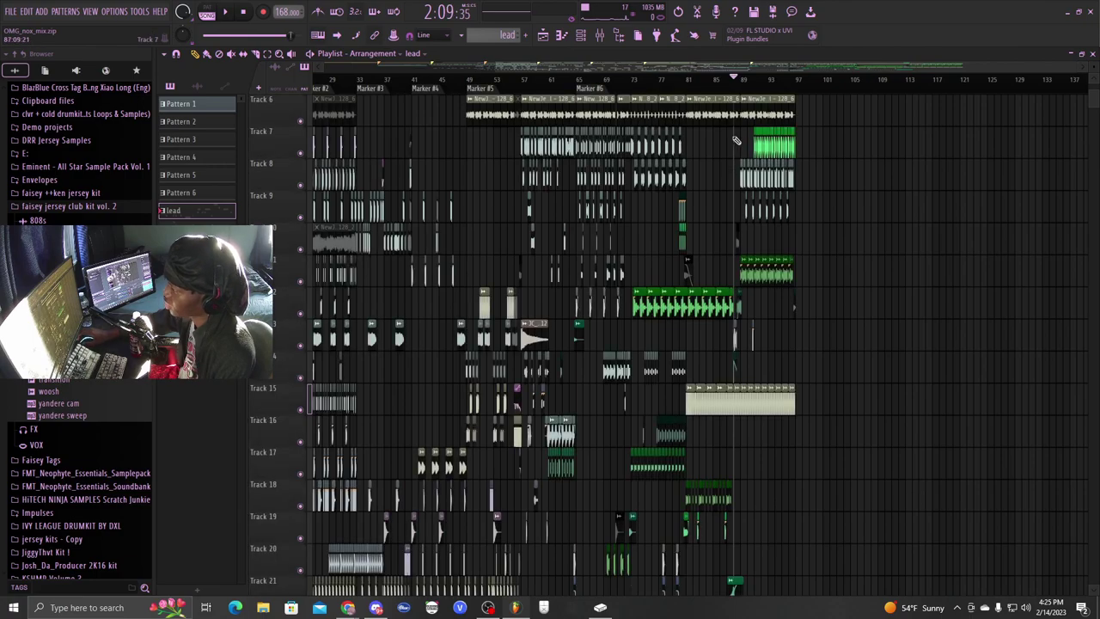
{"action": "scroll", "coordinate": [914, 64], "scroll_direction": "up", "scroll_amount": 3}
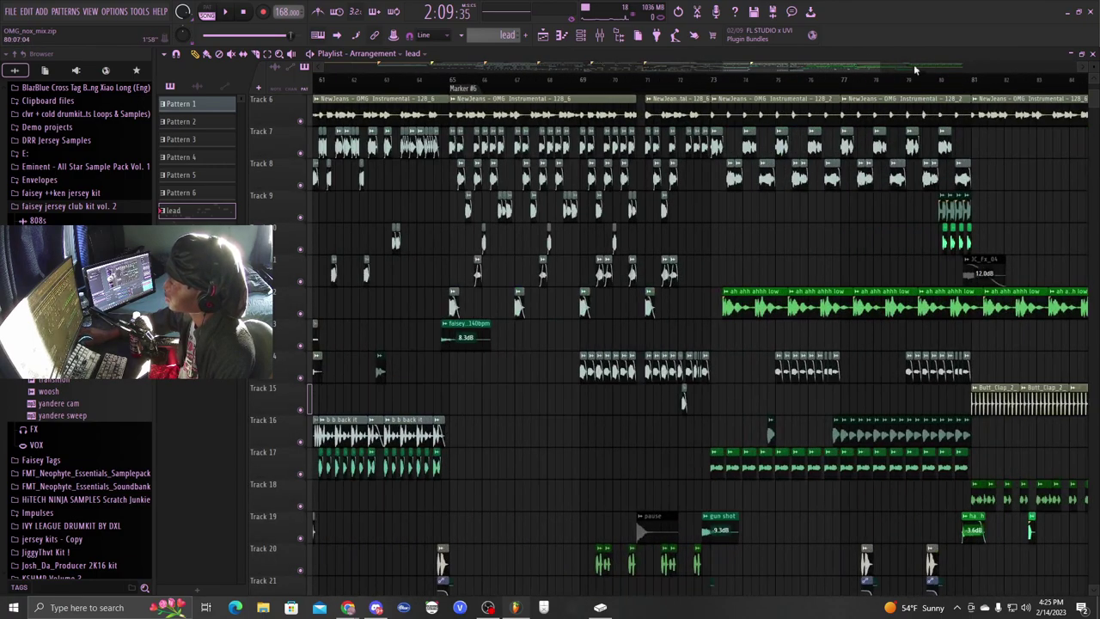
{"action": "key", "text": "space"}
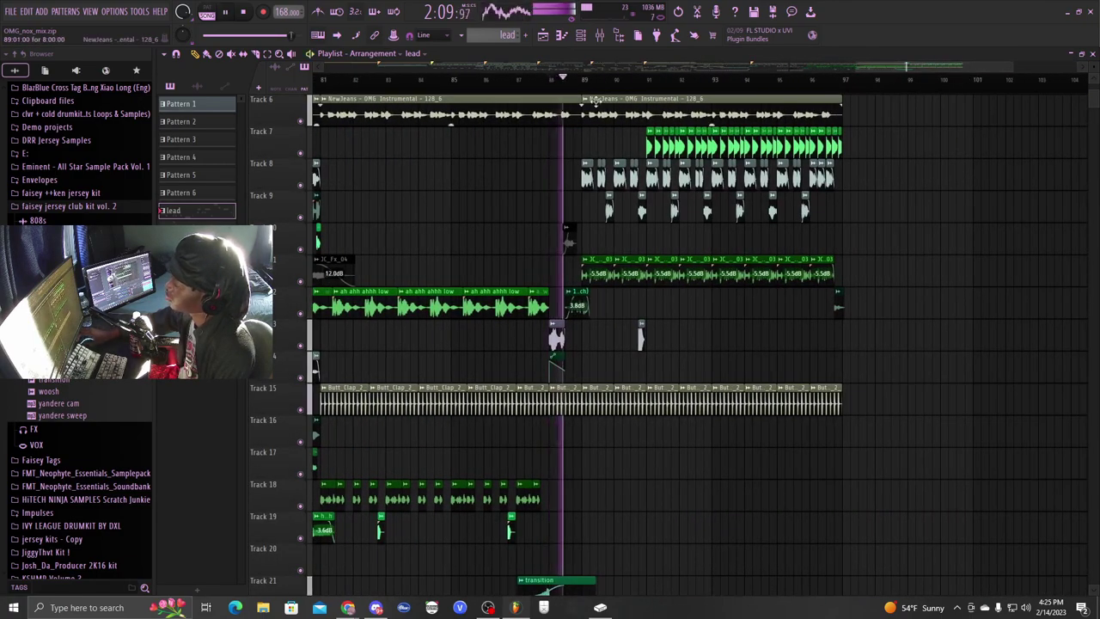
{"action": "key", "text": "space"}
Solo Tracks 10 to 14 and play the tags with their mix level automation from bar 88
{"action": "scroll", "coordinate": [585, 85], "scroll_direction": "up", "scroll_amount": 6}
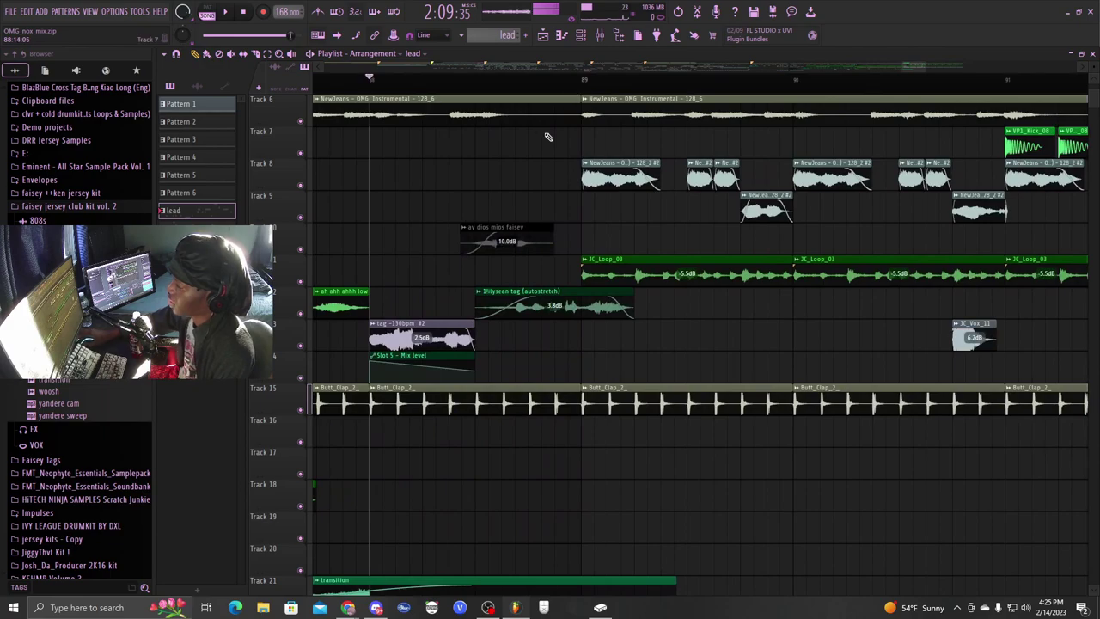
{"action": "scroll", "coordinate": [416, 104], "scroll_direction": "down", "scroll_amount": 3}
{"action": "left_click_drag", "start_coordinate": [919, 69], "coordinate": [902, 88]}
{"action": "scroll", "coordinate": [736, 274], "scroll_direction": "up", "scroll_amount": 4}
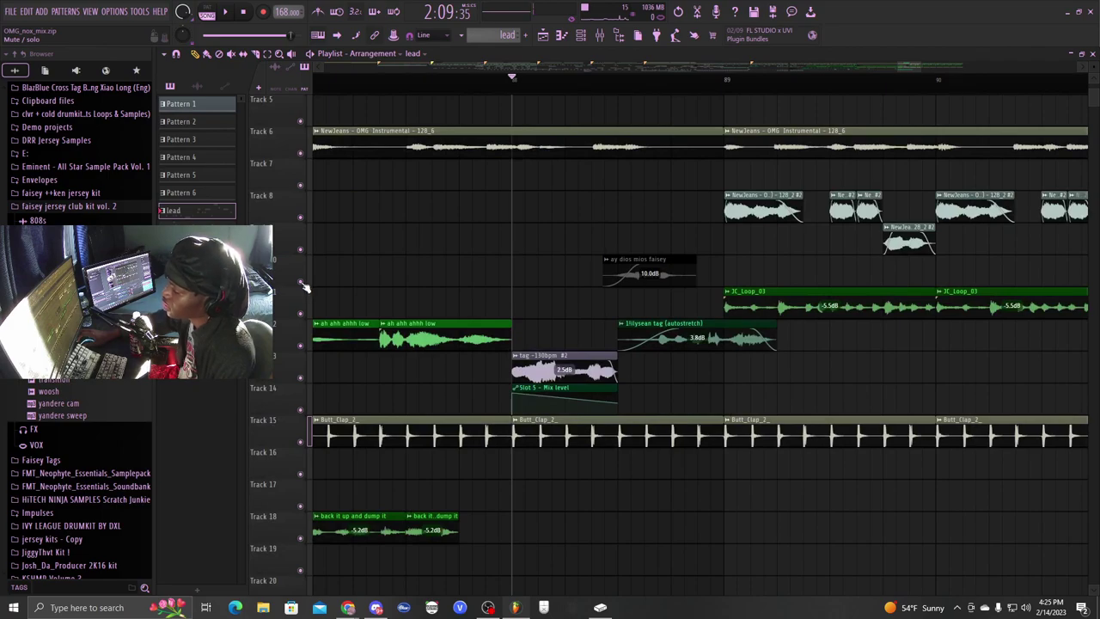
{"action": "right_click", "coordinate": [300, 281]}
{"action": "left_click", "coordinate": [300, 312]}
{"action": "left_click", "coordinate": [300, 345]}
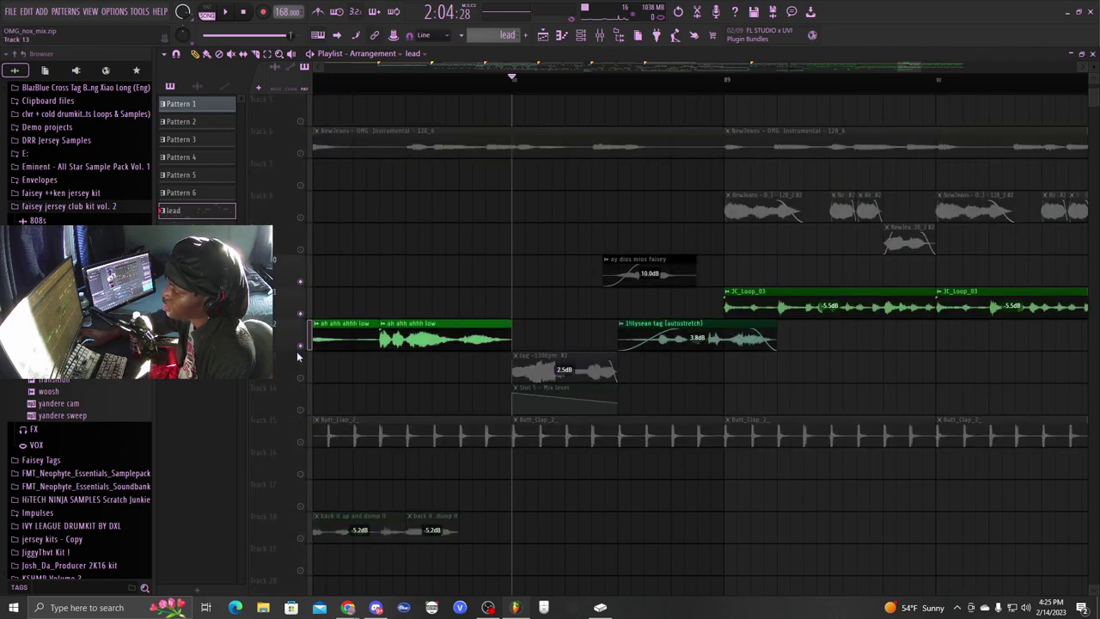
{"action": "left_click", "coordinate": [300, 378]}
{"action": "left_click", "coordinate": [300, 408]}
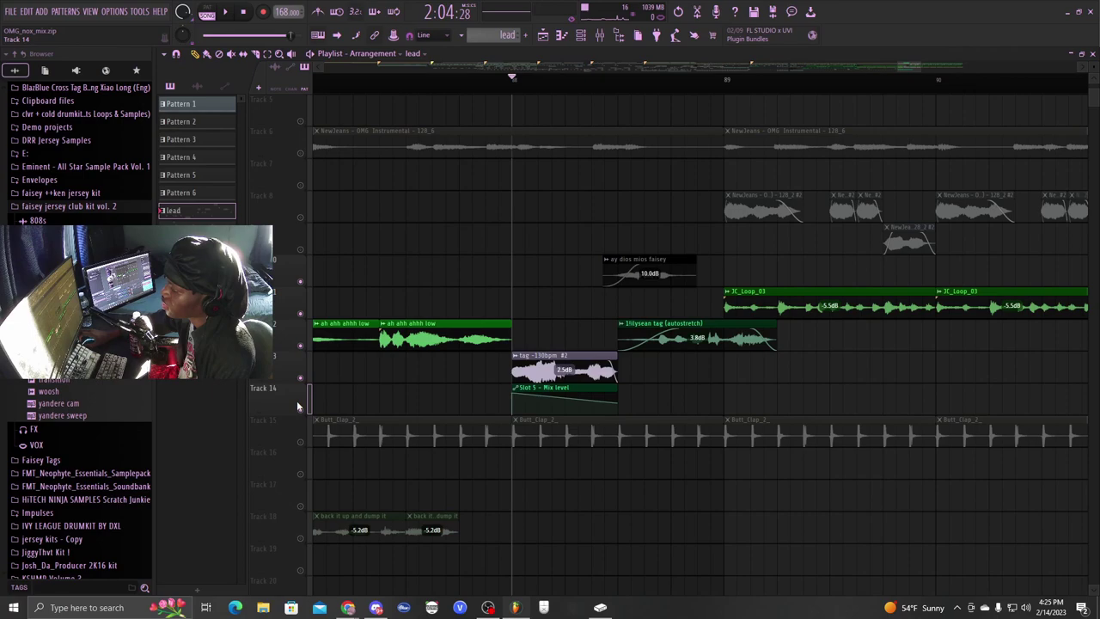
{"action": "key", "text": "space"}
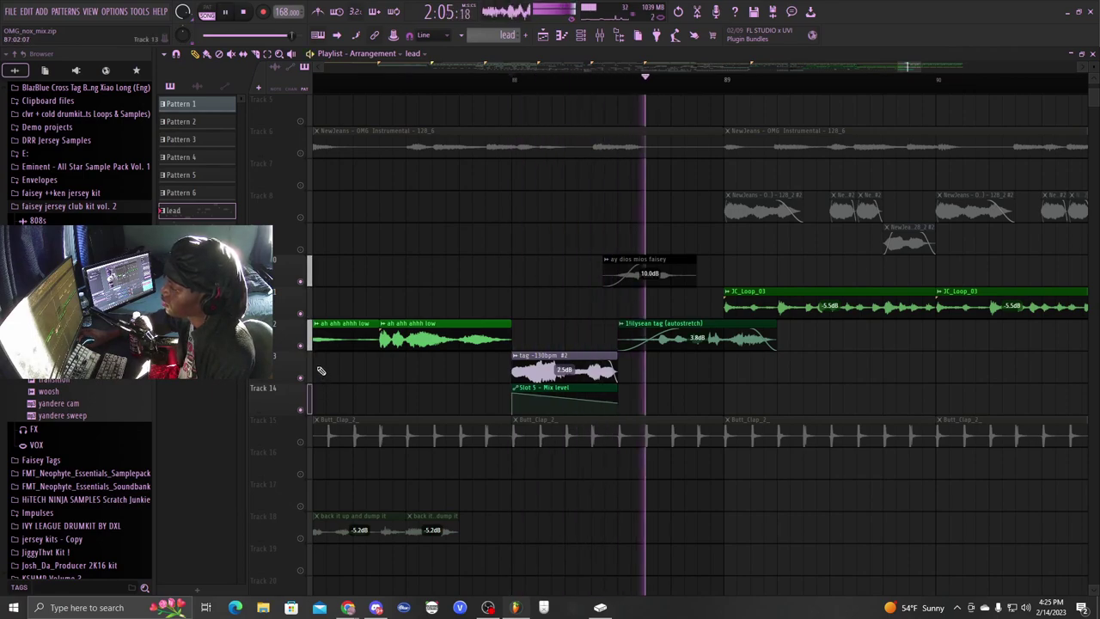
{"action": "key", "text": "space"}
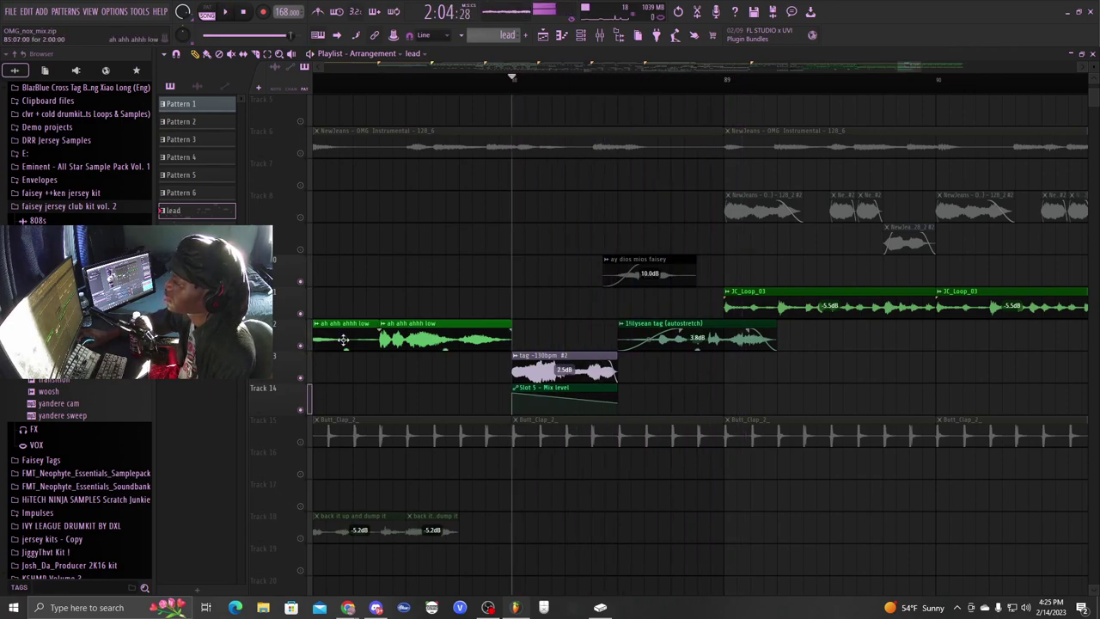
Mute Track 12 and replay the remaining tags on Tracks 10 and 13 from bar 88
{"action": "left_click", "coordinate": [300, 345]}
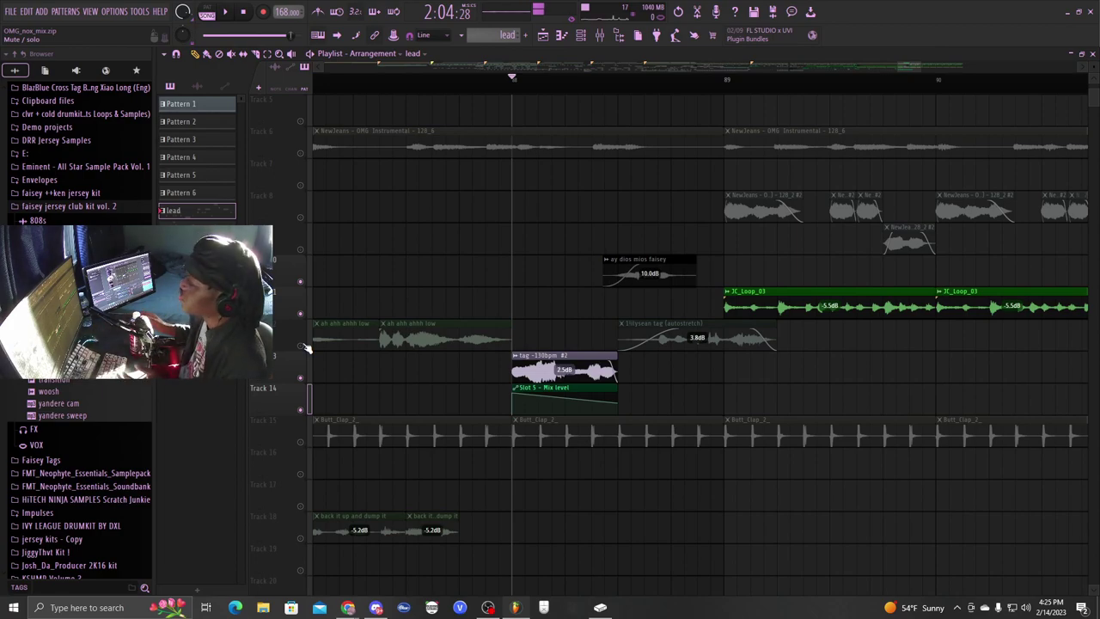
{"action": "key", "text": "space"}
{"action": "key", "text": "space"}
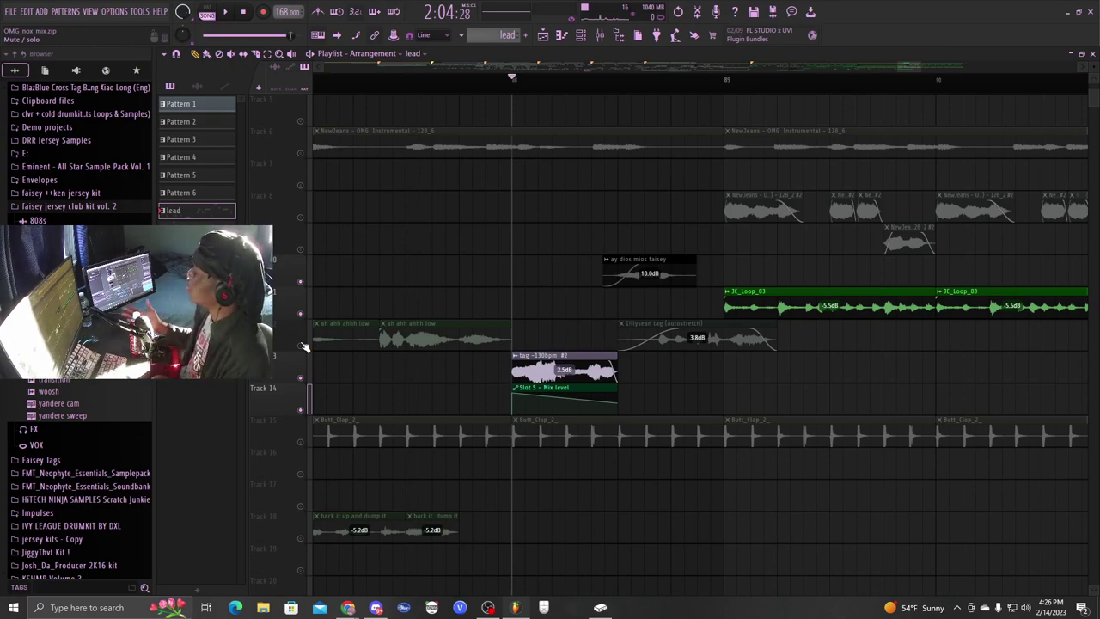
{"action": "key", "text": "space"}
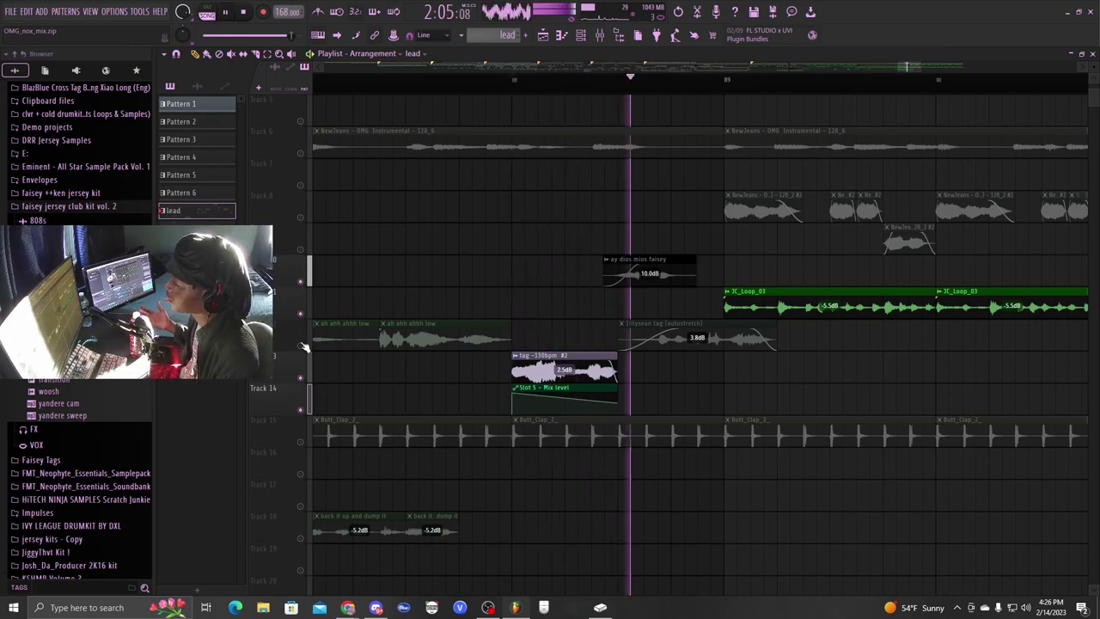
{"action": "key", "text": "space"}
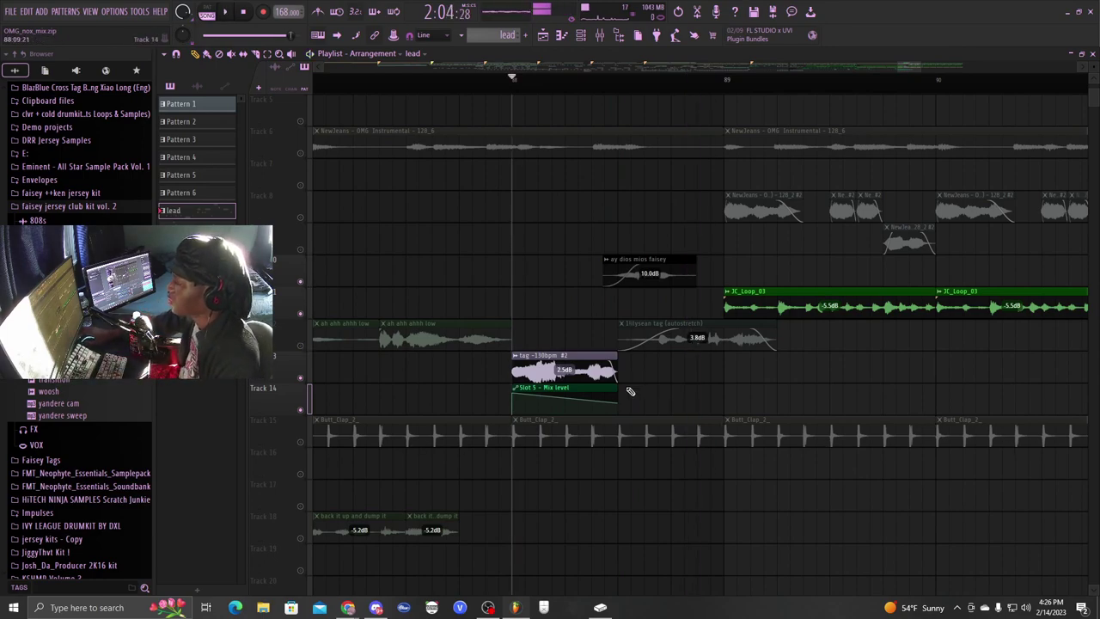
Open the mixer, look through its insert tracks, and hide it again
{"action": "left_click", "coordinate": [614, 34]}
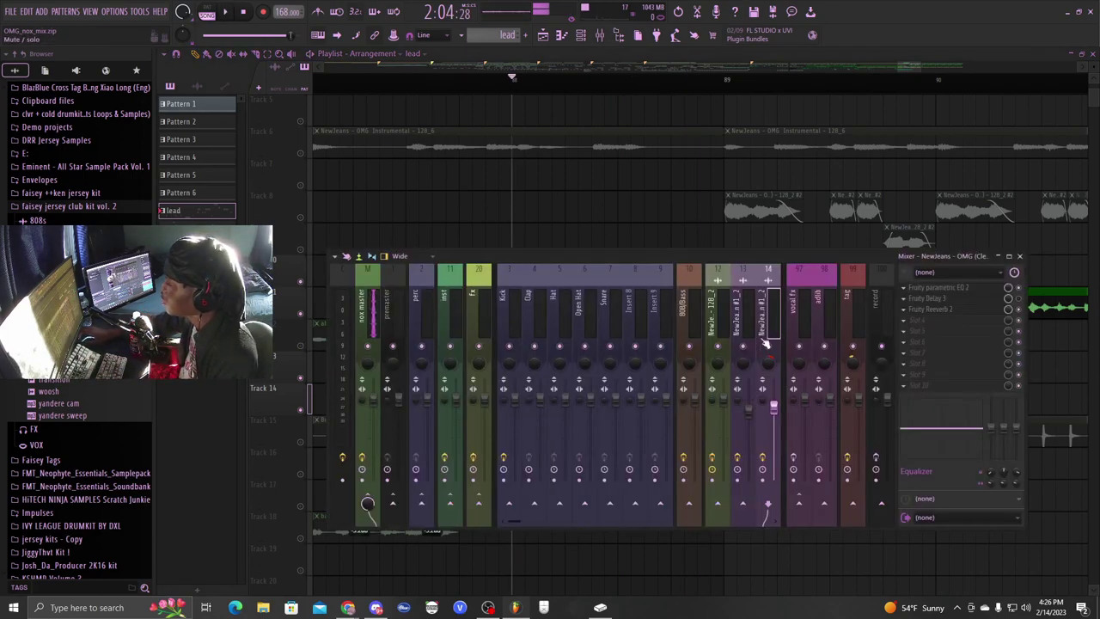
{"action": "scroll", "coordinate": [761, 322], "scroll_direction": "down", "scroll_amount": 10}
{"action": "scroll", "coordinate": [757, 305], "scroll_direction": "down", "scroll_amount": 5}
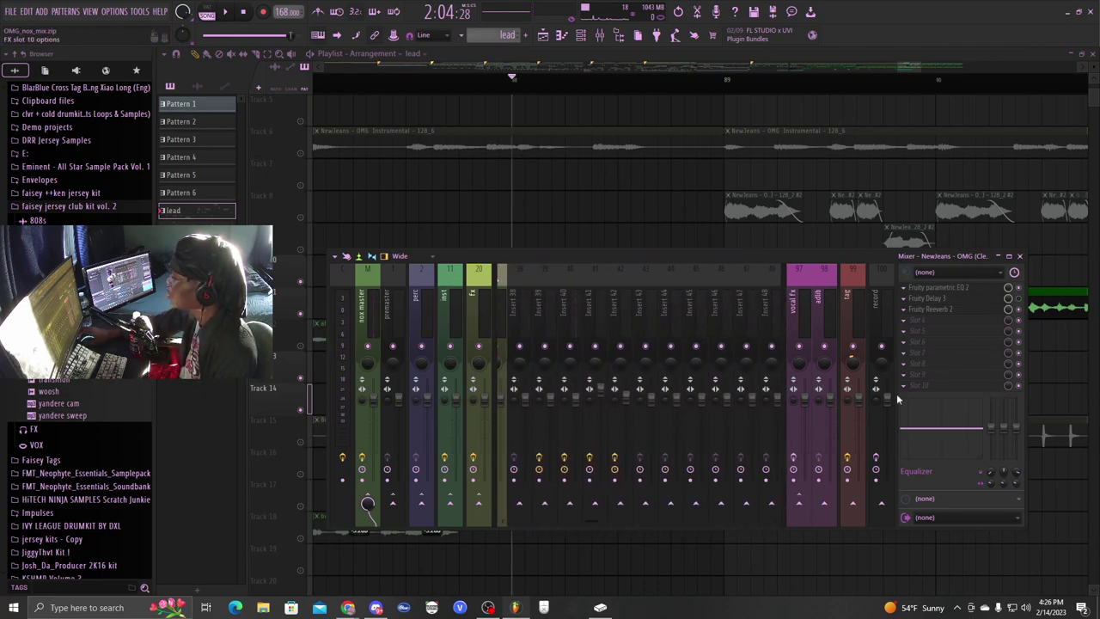
{"action": "left_click", "coordinate": [997, 255]}
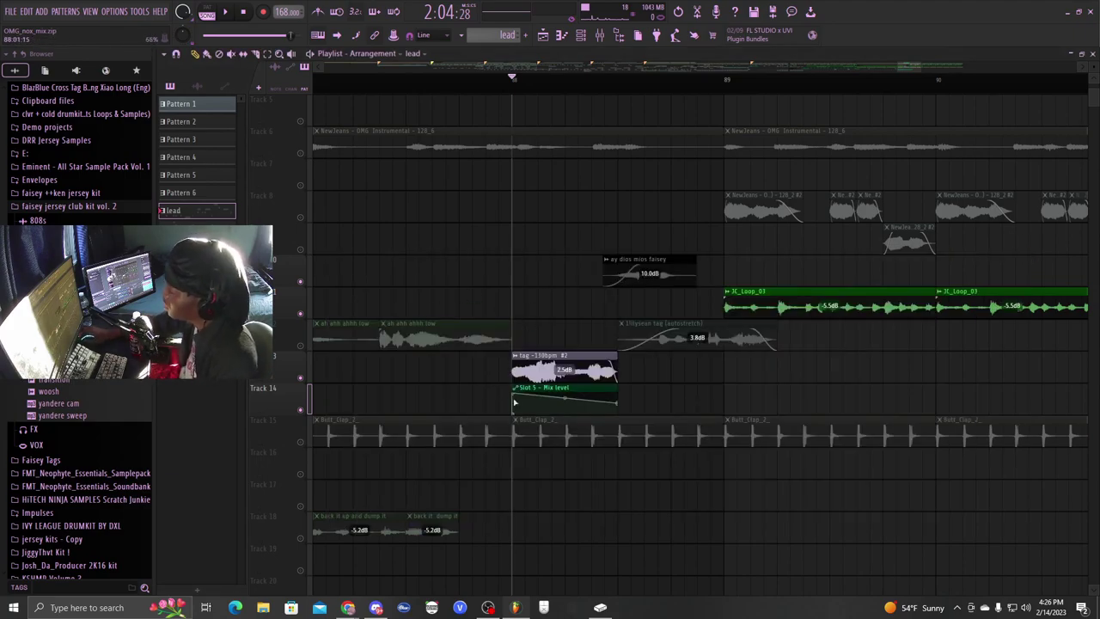
End the solo around the bar 88 tags so that every track is turned back on
{"action": "scroll", "coordinate": [563, 378], "scroll_direction": "down", "scroll_amount": 3}
{"action": "right_click", "coordinate": [300, 378]}
{"action": "right_click", "coordinate": [301, 378]}
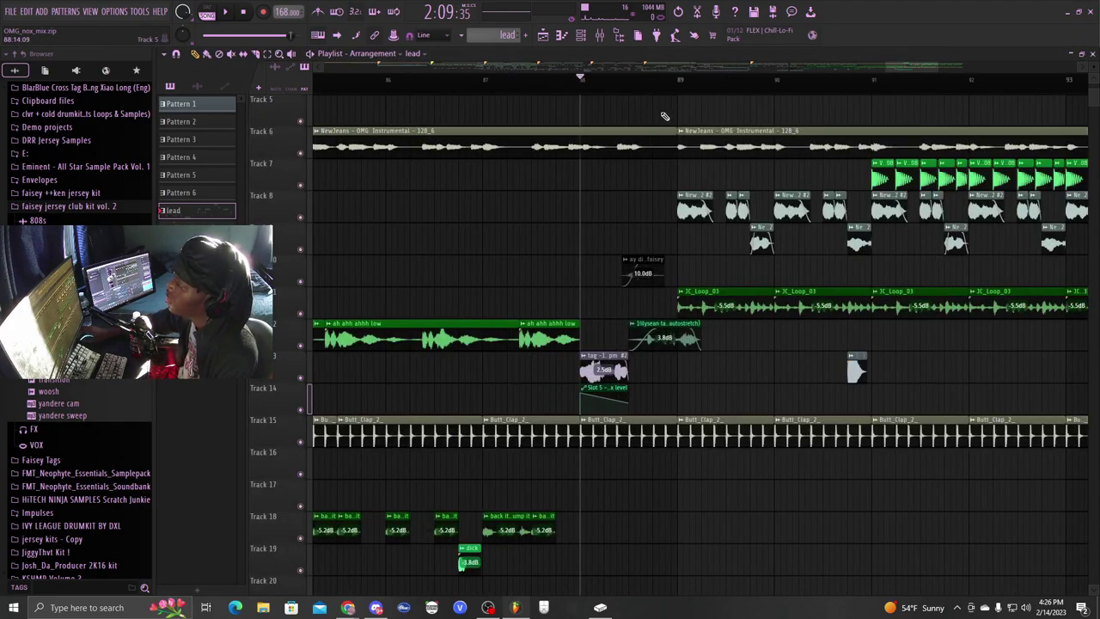
Play the arrangement from bar 88 into the final section and stop playback
{"action": "key", "text": "space"}
{"action": "scroll", "coordinate": [668, 136], "scroll_direction": "up", "scroll_amount": 4}
{"action": "left_click_drag", "start_coordinate": [921, 66], "coordinate": [938, 69]}
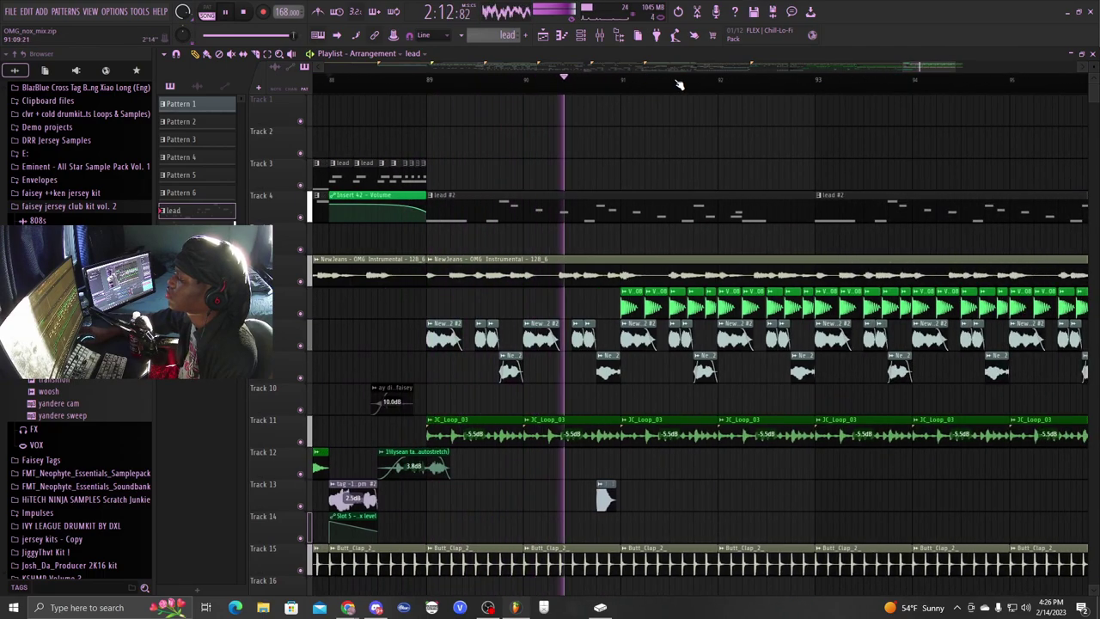
{"action": "key", "text": "space"}
Move the playhead to bar 89 and open the lead #2 clip in the piano roll to view its notes
{"action": "scroll", "coordinate": [498, 79], "scroll_direction": "down", "scroll_amount": 2}
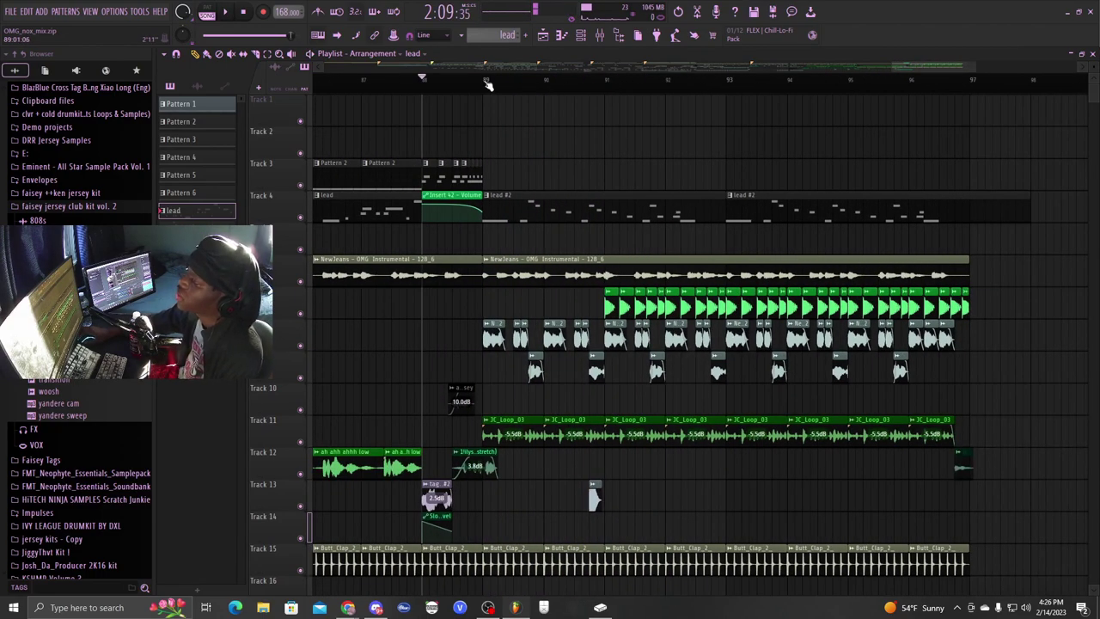
{"action": "left_click", "coordinate": [487, 82]}
{"action": "scroll", "coordinate": [487, 81], "scroll_direction": "up", "scroll_amount": 3}
{"action": "left_click", "coordinate": [576, 203]}
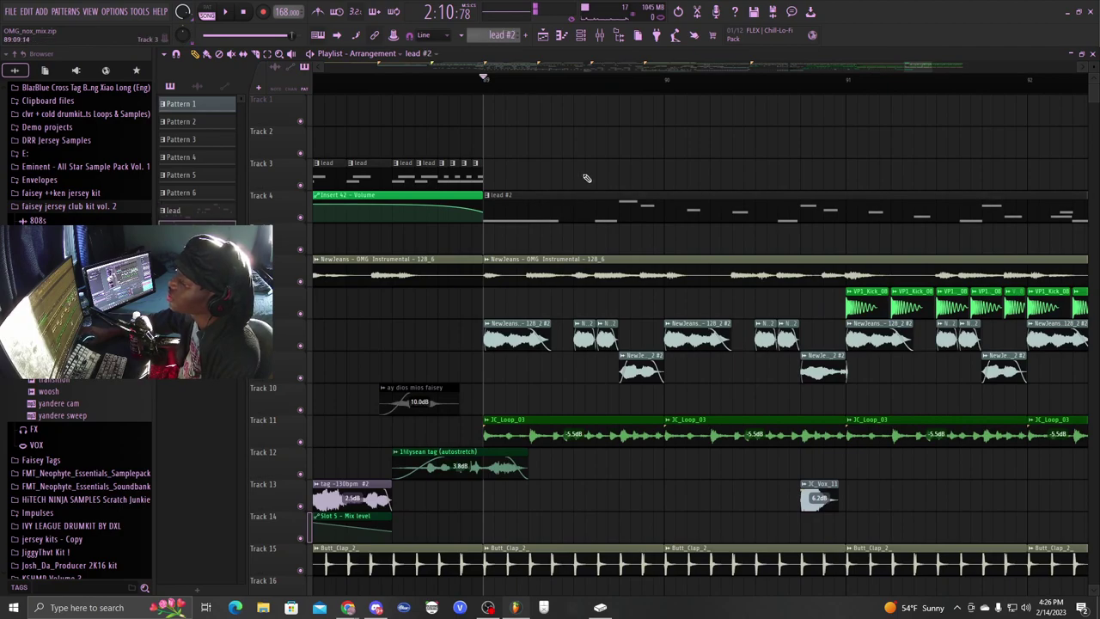
{"action": "double_click", "coordinate": [535, 206]}
{"action": "scroll", "coordinate": [562, 214], "scroll_direction": "down", "scroll_amount": 5}
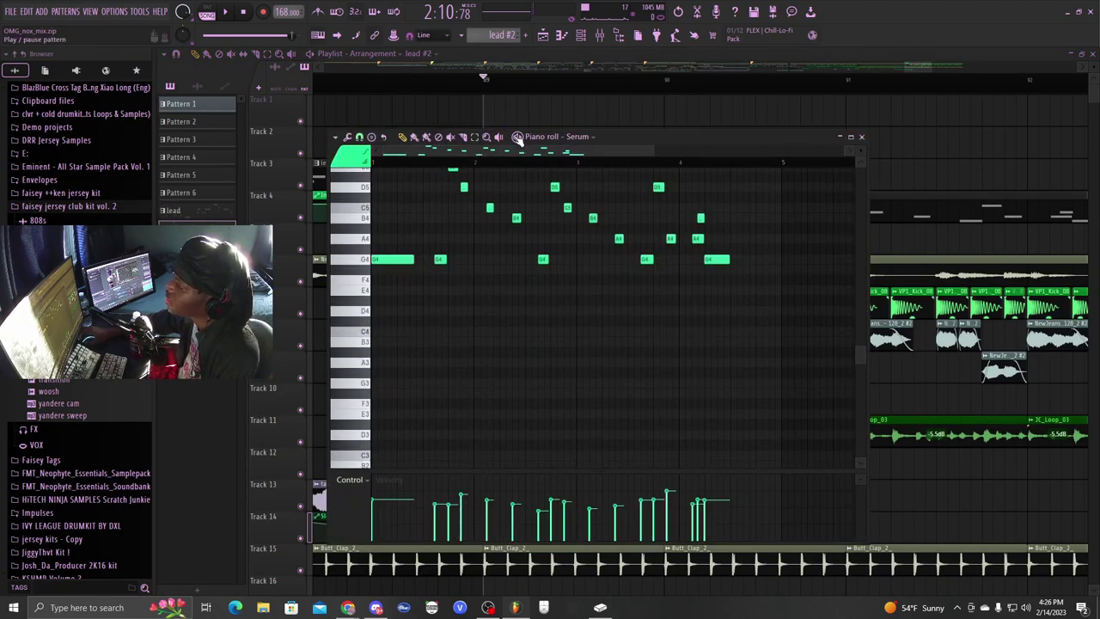
{"action": "scroll", "coordinate": [529, 192], "scroll_direction": "up", "scroll_amount": 3}
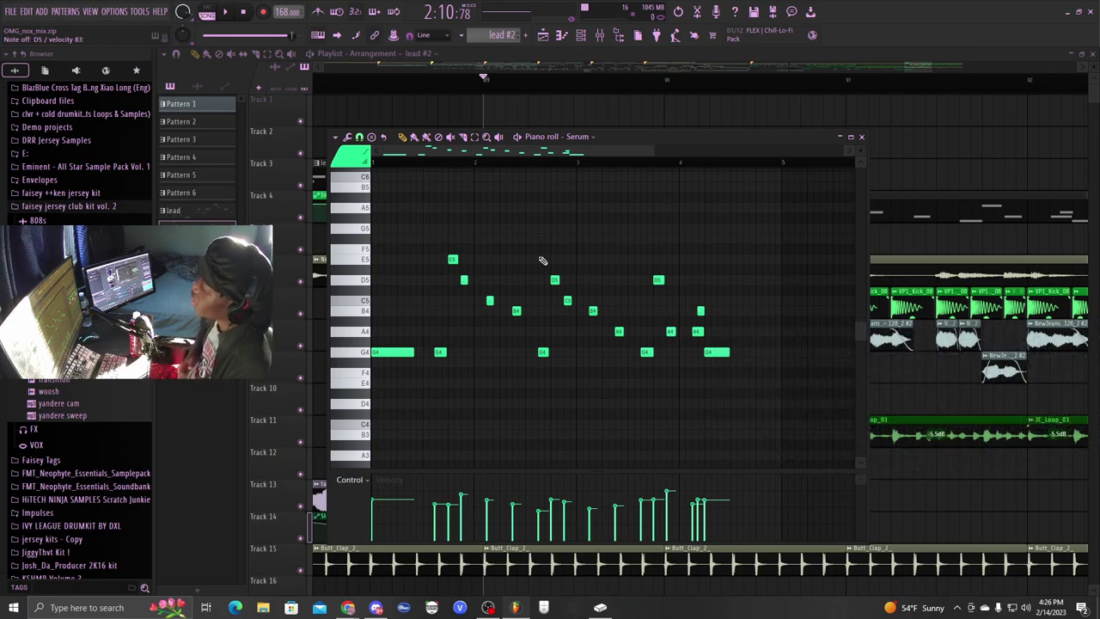
Play the lead #2 melody on its own in pattern mode, stop it and close the piano roll
{"action": "left_click", "coordinate": [520, 137]}
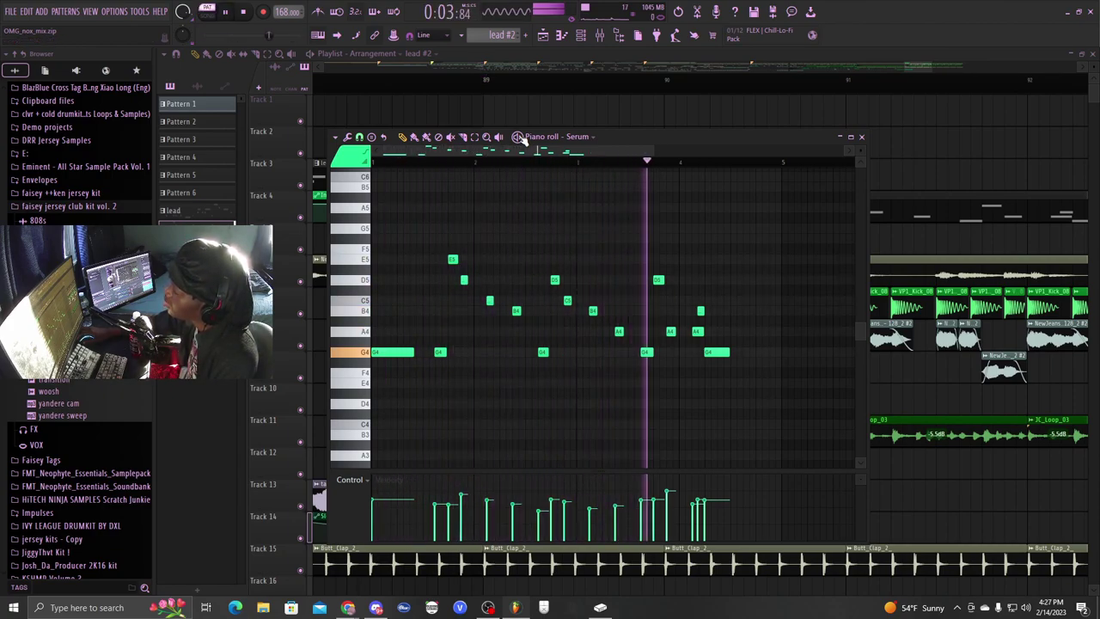
{"action": "key", "text": "space"}
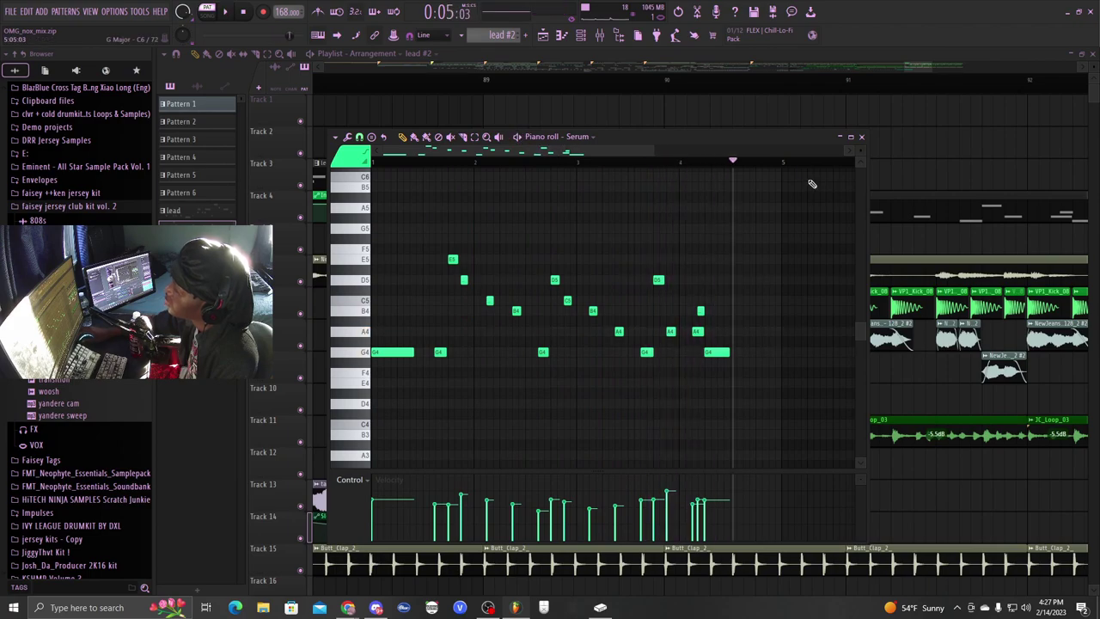
{"action": "left_click", "coordinate": [862, 138]}
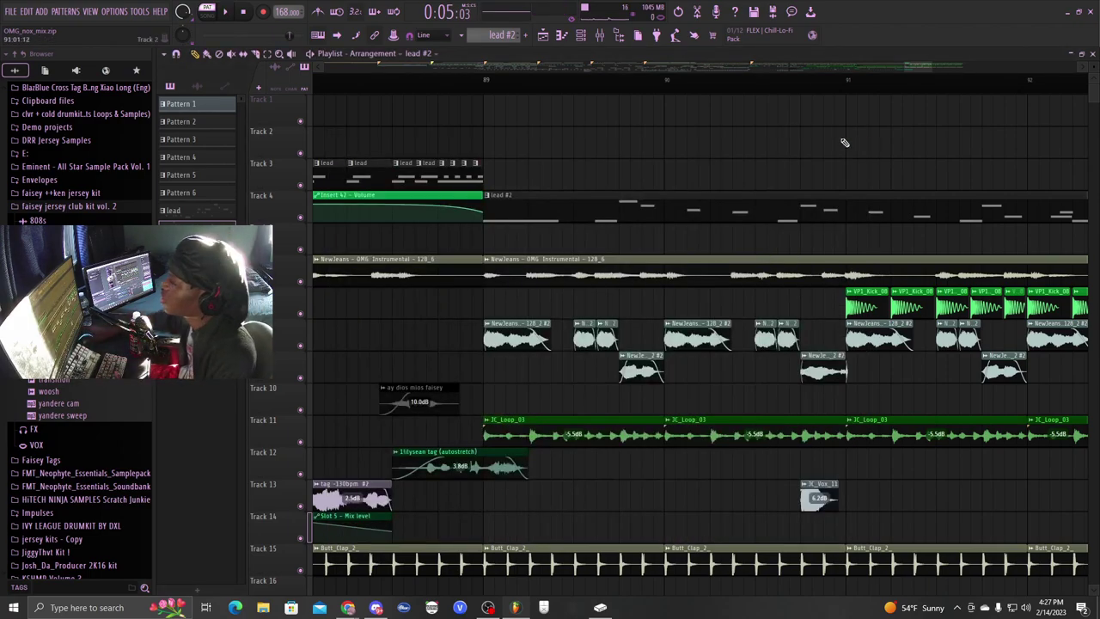
Return the playhead to bar 89 and audition the JC_Loop_03 clip and the first VP1_Kick_08 clip on their own
{"action": "left_click", "coordinate": [489, 78]}
{"action": "scroll", "coordinate": [624, 170], "scroll_direction": "down", "scroll_amount": 5}
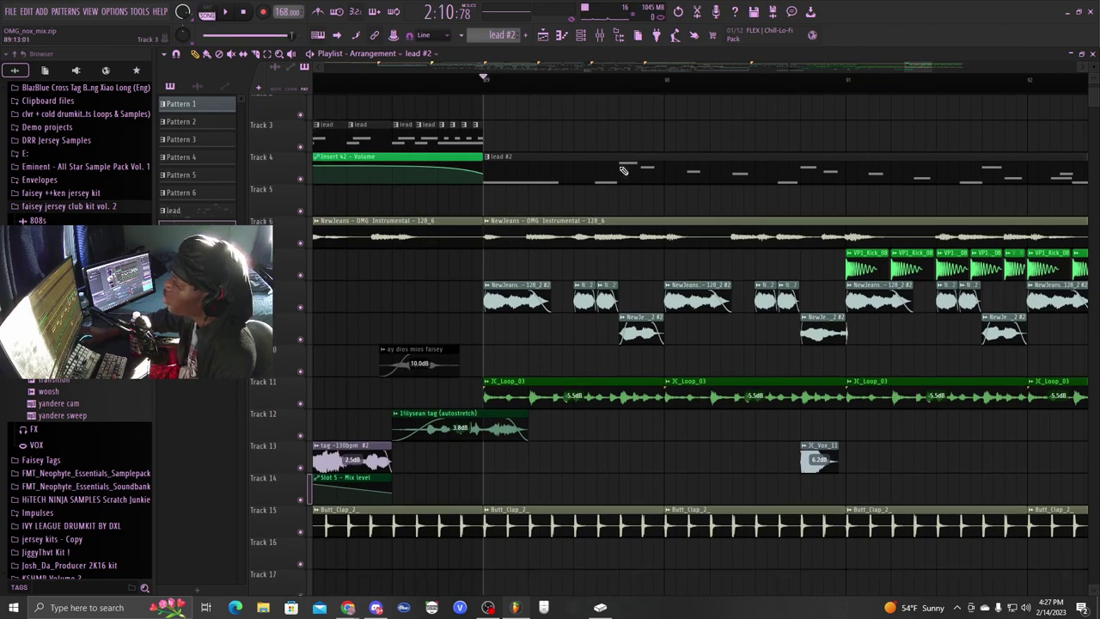
{"action": "scroll", "coordinate": [609, 88], "scroll_direction": "down", "scroll_amount": 3}
{"action": "scroll", "coordinate": [949, 82], "scroll_direction": "up", "scroll_amount": 4}
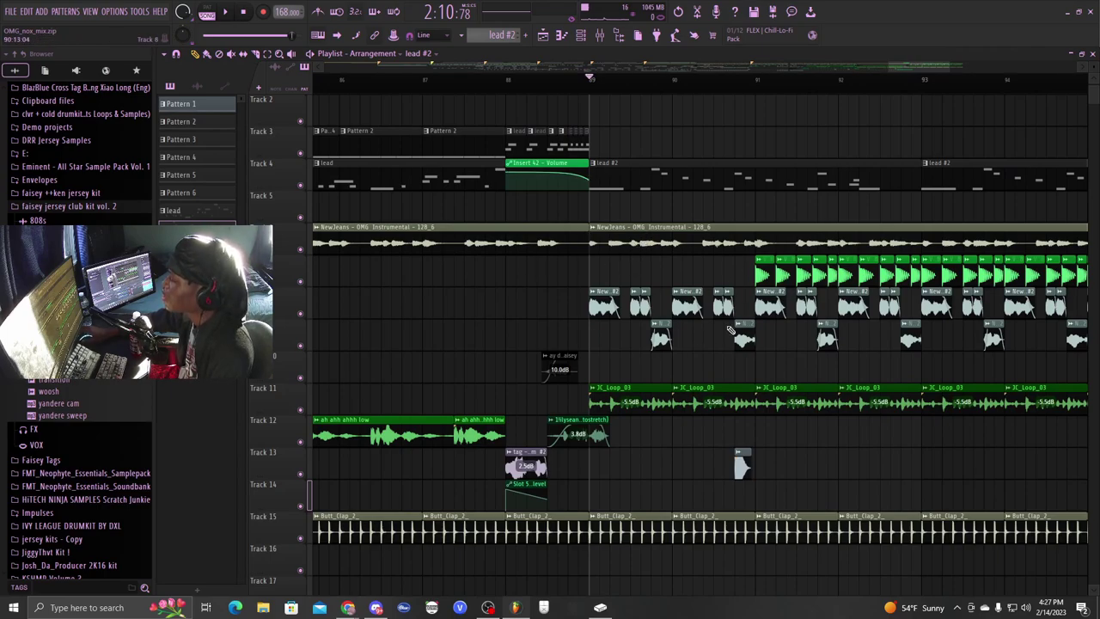
{"action": "left_click", "coordinate": [715, 397]}
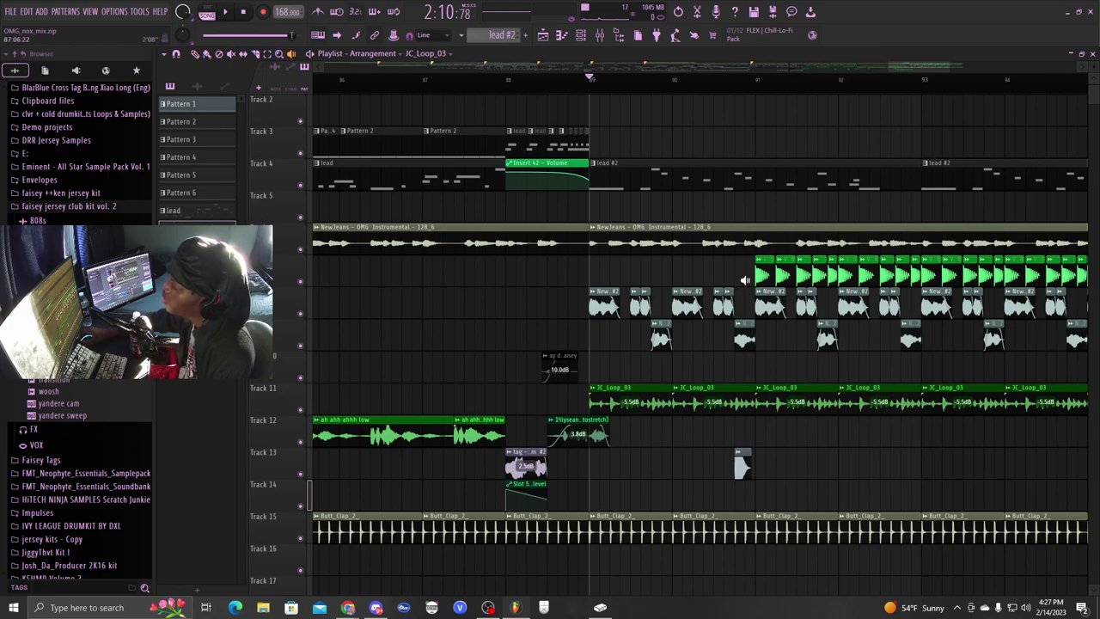
{"action": "left_click", "coordinate": [750, 275]}
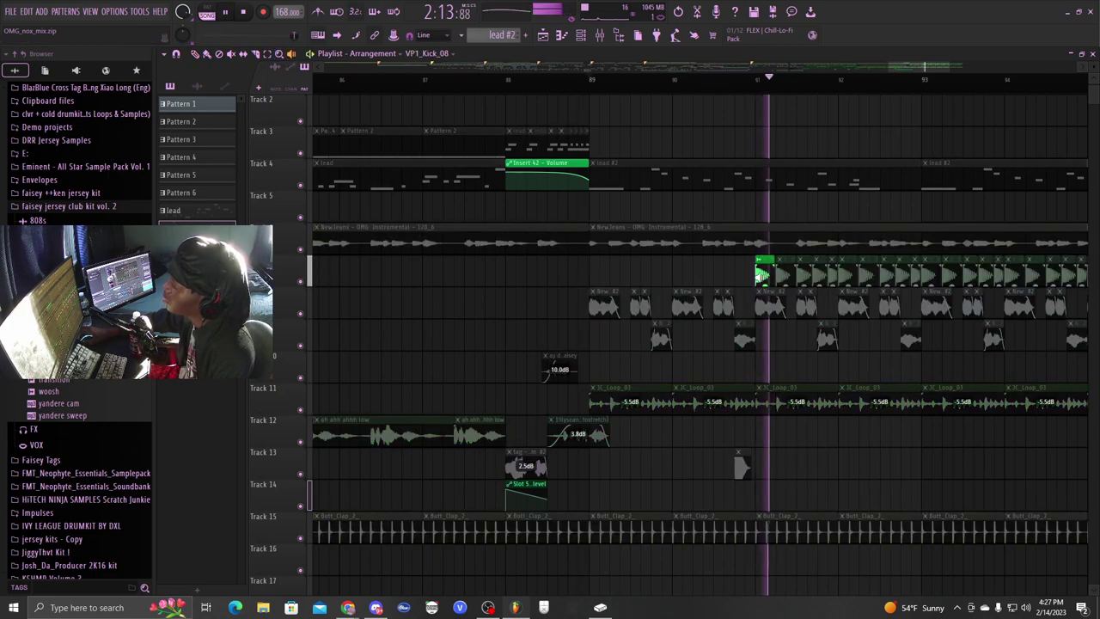
Play the final section from bar 89 with all tracks on, up to the end of the arrangement
{"action": "left_click_drag", "start_coordinate": [920, 67], "coordinate": [943, 69]}
{"action": "scroll", "coordinate": [988, 86], "scroll_direction": "down", "scroll_amount": 4}
{"action": "scroll", "coordinate": [930, 87], "scroll_direction": "up", "scroll_amount": 3}
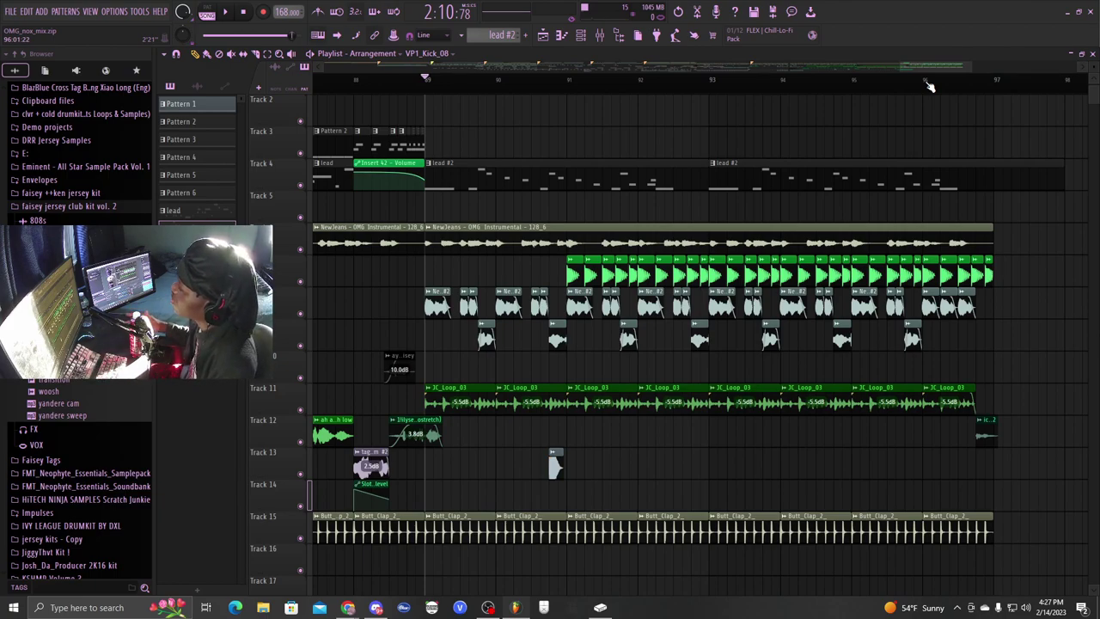
{"action": "key", "text": "space"}
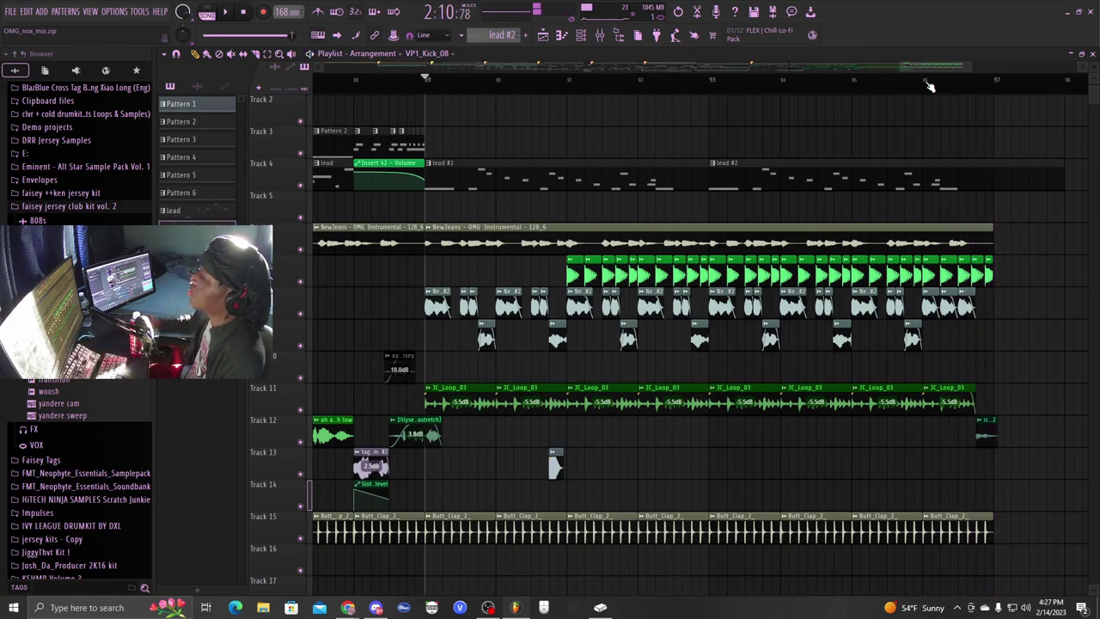
Reopen the lead #2 pattern, replay the start of its melody with all its notes in view, and close the piano roll
{"action": "left_click", "coordinate": [582, 41]}
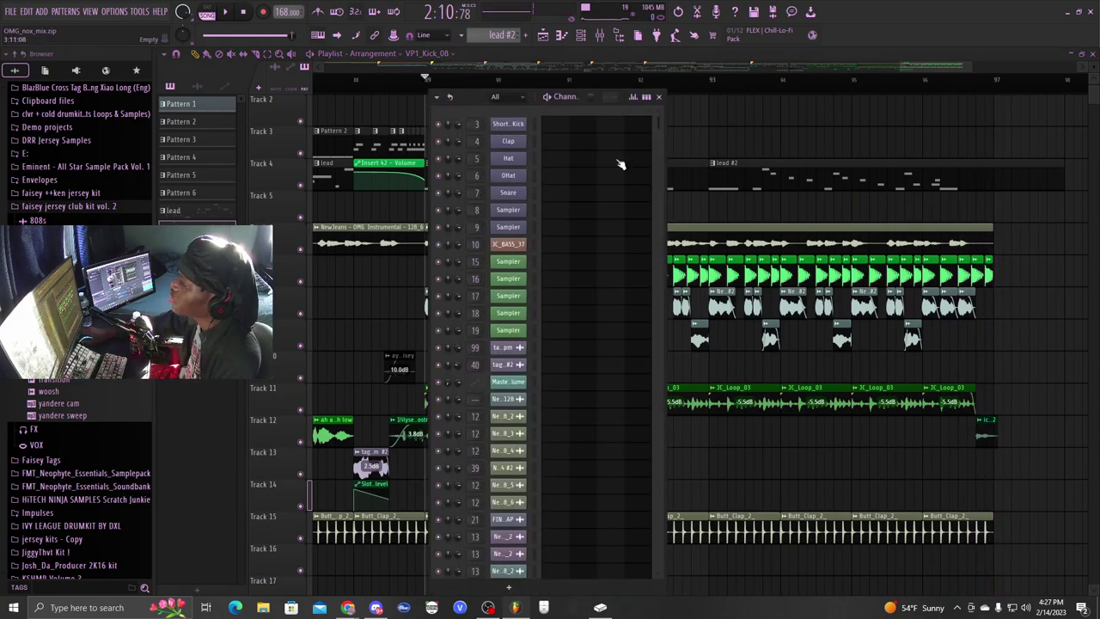
{"action": "double_click", "coordinate": [694, 177]}
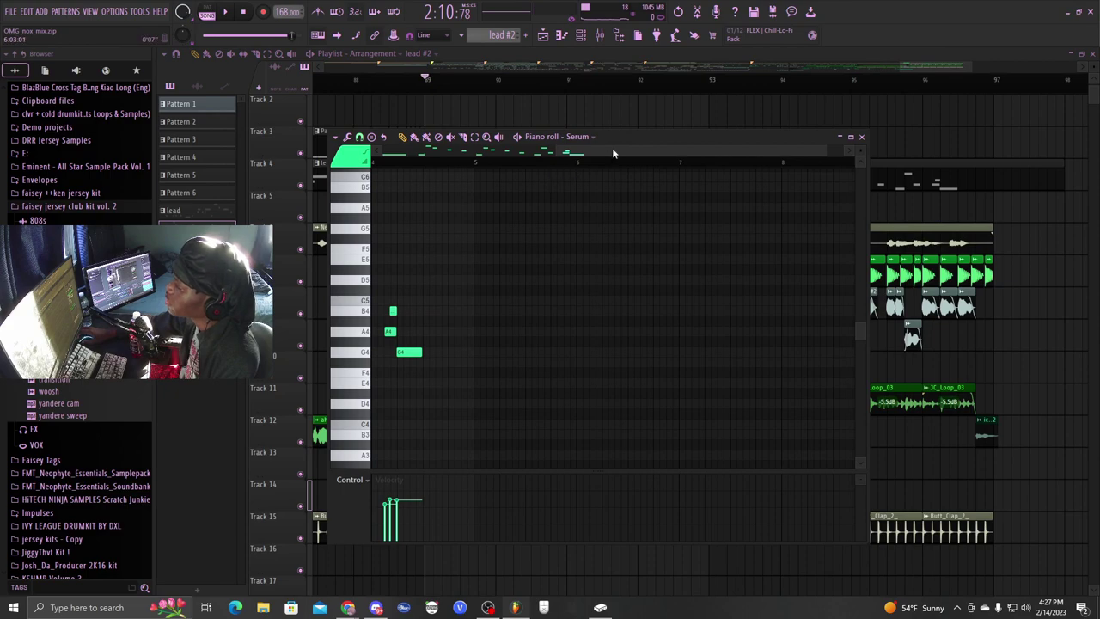
{"action": "left_click_drag", "start_coordinate": [612, 150], "coordinate": [484, 153]}
{"action": "scroll", "coordinate": [517, 169], "scroll_direction": "down", "scroll_amount": 2}
{"action": "left_click", "coordinate": [517, 137]}
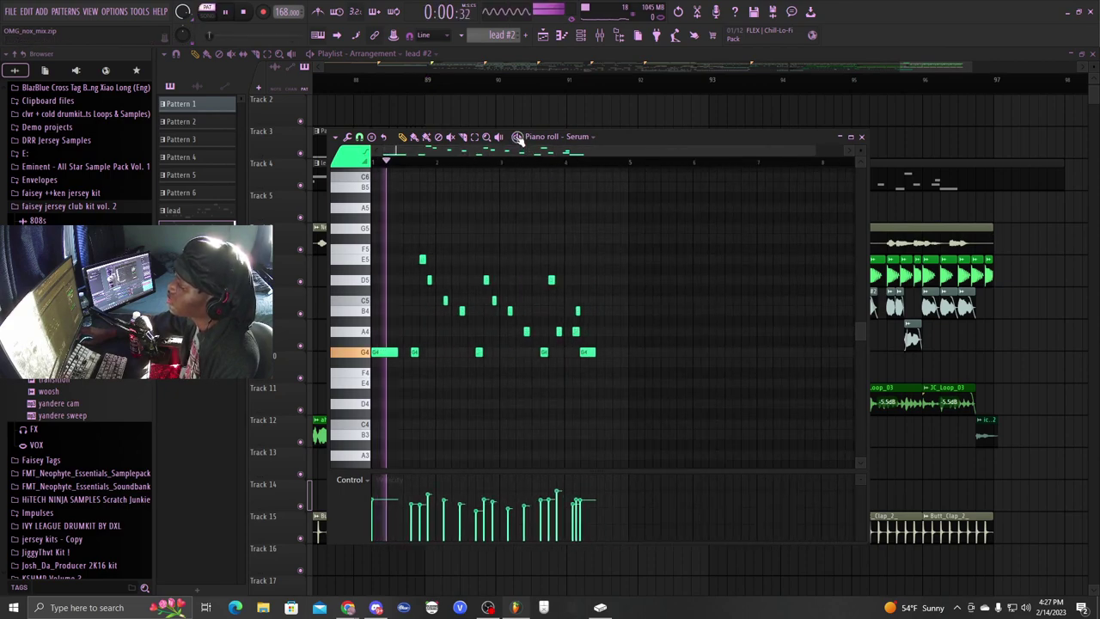
{"action": "left_click", "coordinate": [518, 137]}
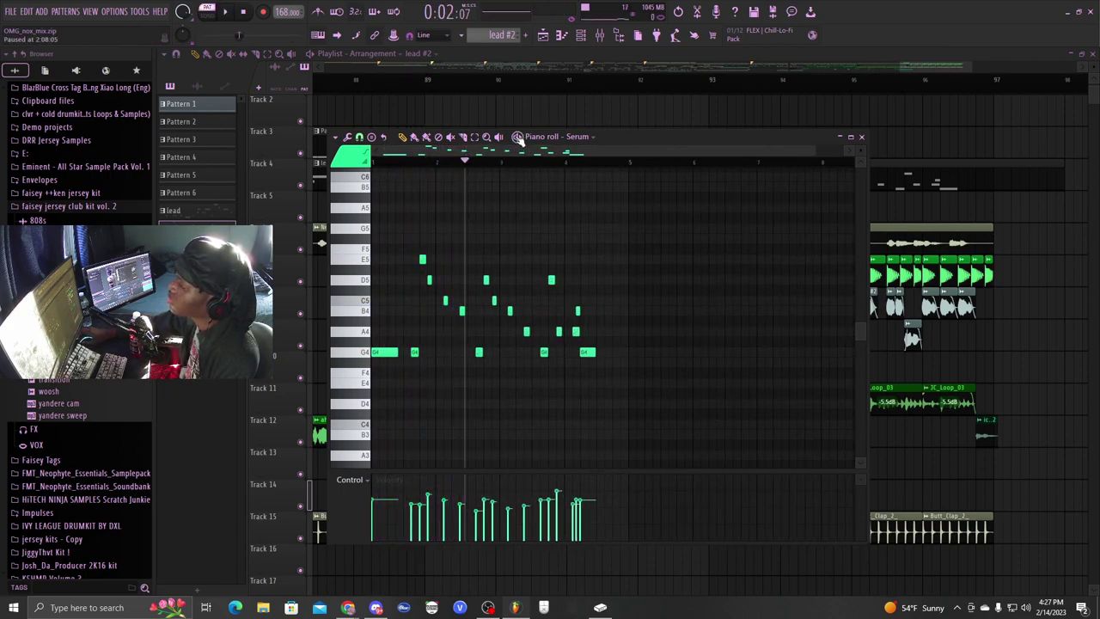
{"action": "left_click", "coordinate": [861, 137]}
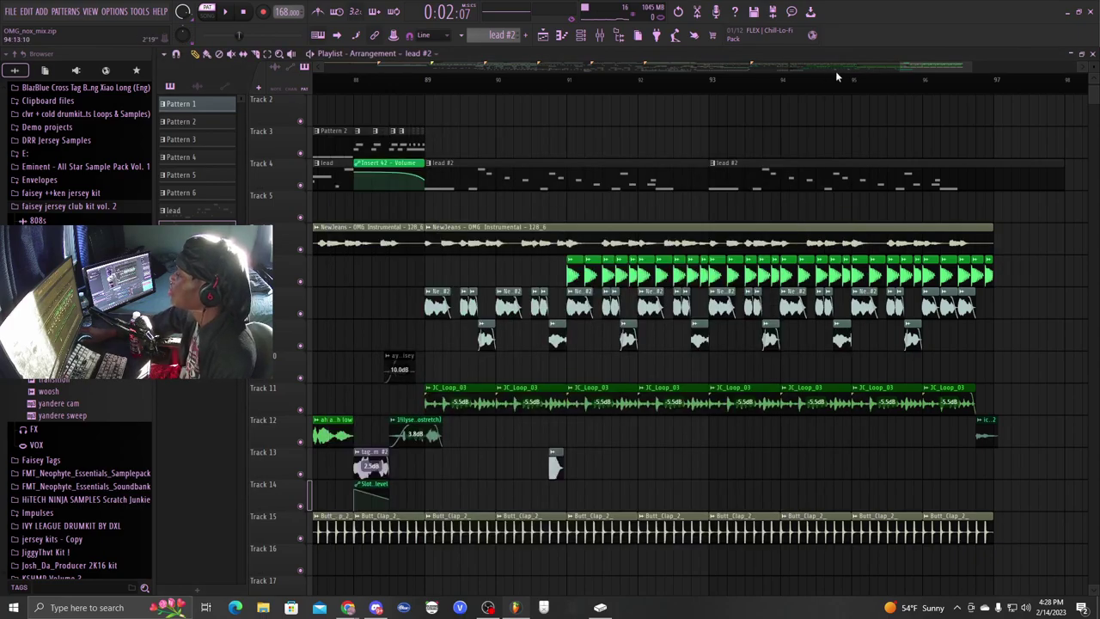
Add a delay to the Serum lead's mixer Insert 43 and set its input wet to 54.4% while the pattern plays
{"action": "scroll", "coordinate": [840, 82], "scroll_direction": "down", "scroll_amount": 3}
{"action": "scroll", "coordinate": [989, 85], "scroll_direction": "down", "scroll_amount": 4}
{"action": "scroll", "coordinate": [1004, 82], "scroll_direction": "up", "scroll_amount": 5}
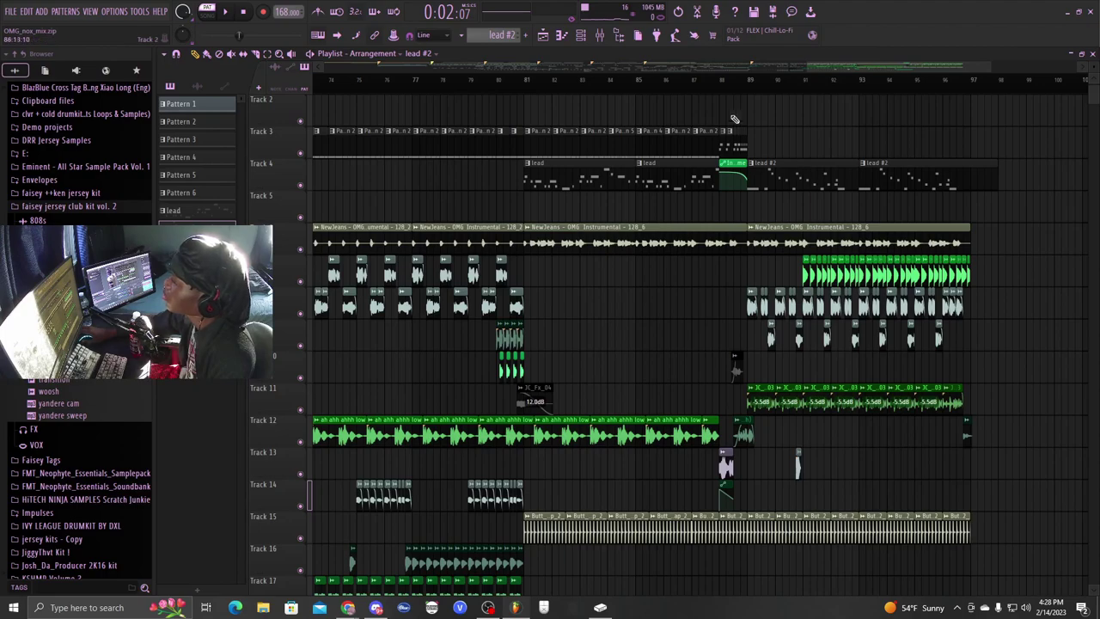
{"action": "left_click", "coordinate": [607, 43]}
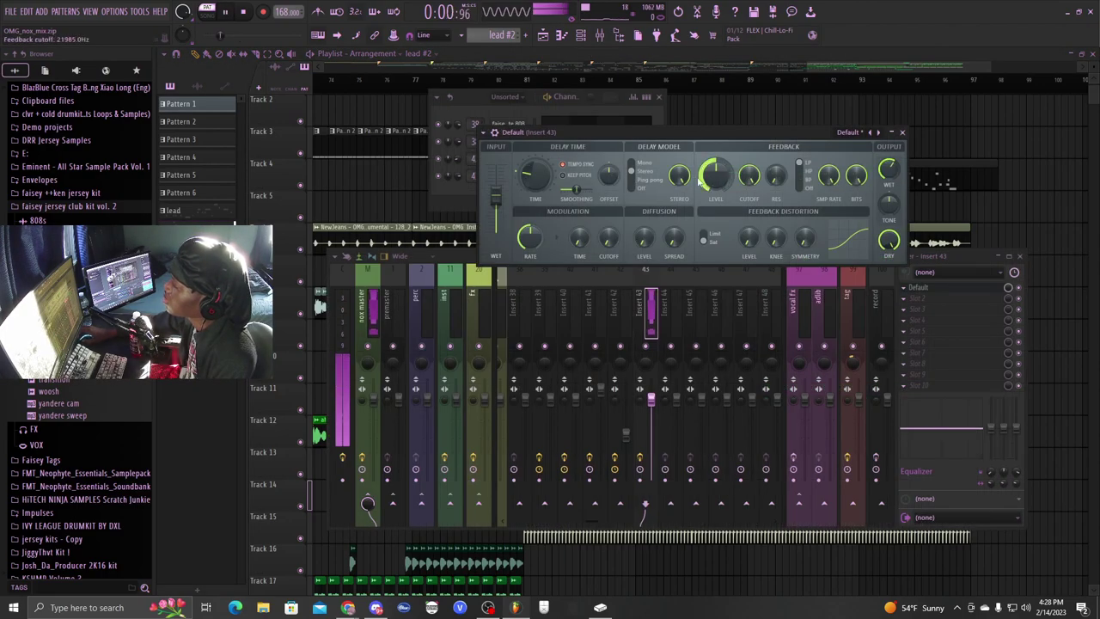
{"action": "left_click_drag", "start_coordinate": [497, 199], "coordinate": [496, 190]}
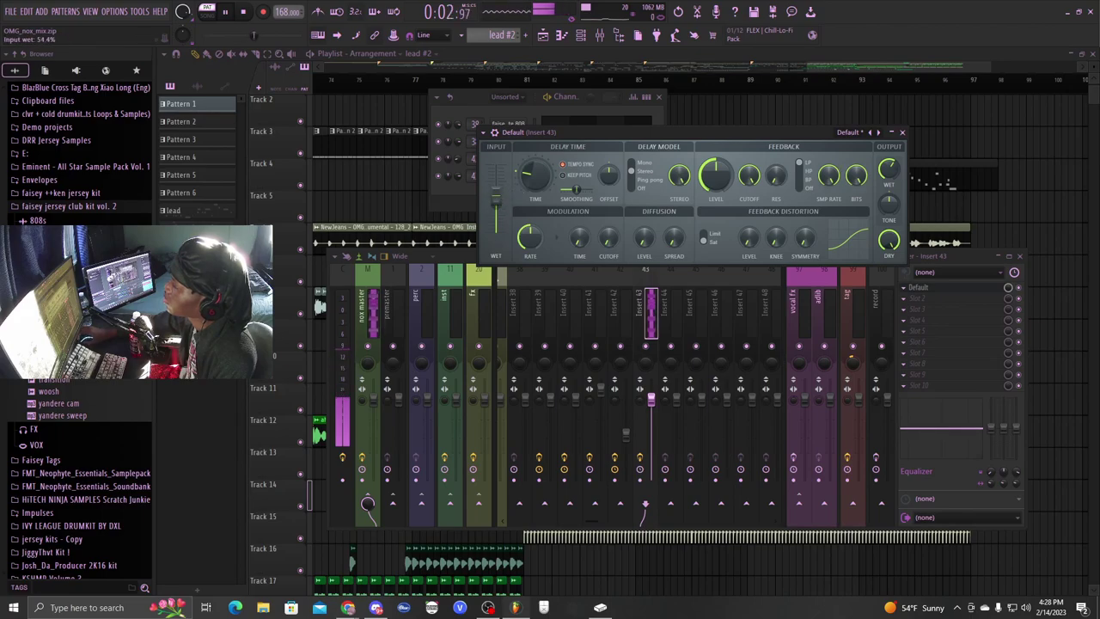
{"action": "left_click", "coordinate": [902, 132]}
{"action": "key", "text": "space"}
Load Fruity Reeverb 2 in slot 2 of Insert 43 and set its wet level to 61% while the lead plays
{"action": "left_click", "coordinate": [920, 306]}
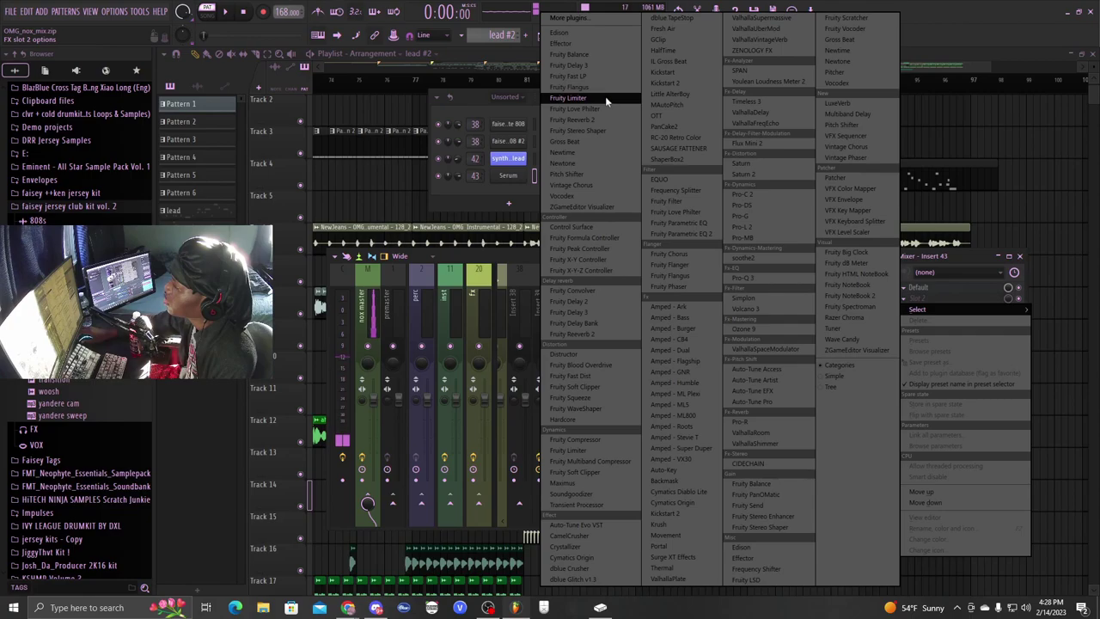
{"action": "left_click", "coordinate": [595, 120]}
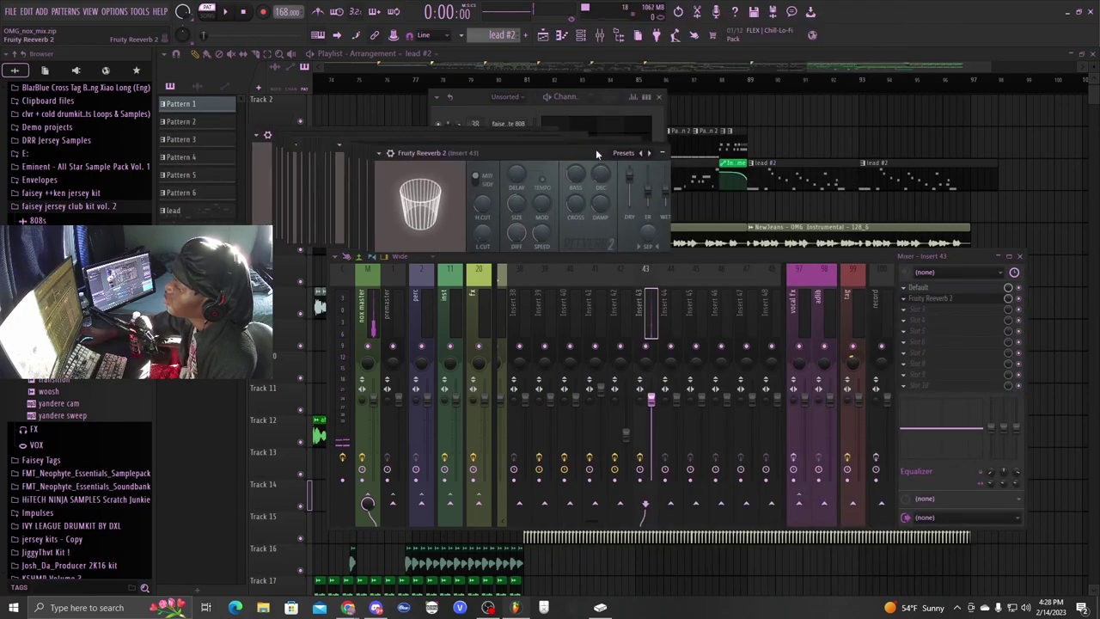
{"action": "key", "text": "space"}
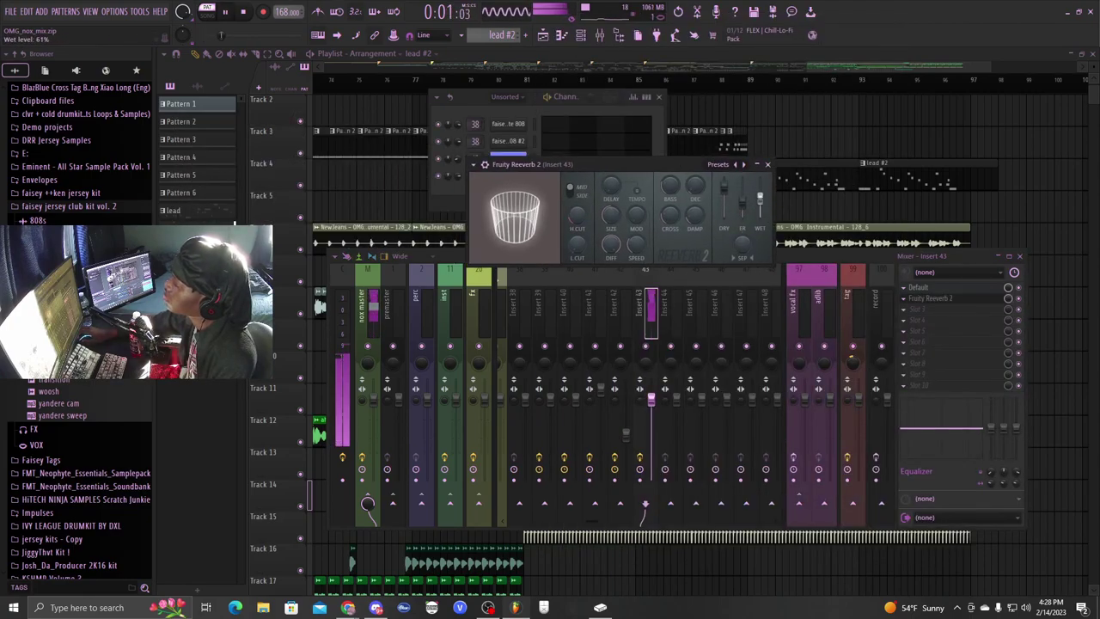
{"action": "left_click", "coordinate": [768, 163]}
{"action": "left_click", "coordinate": [658, 96]}
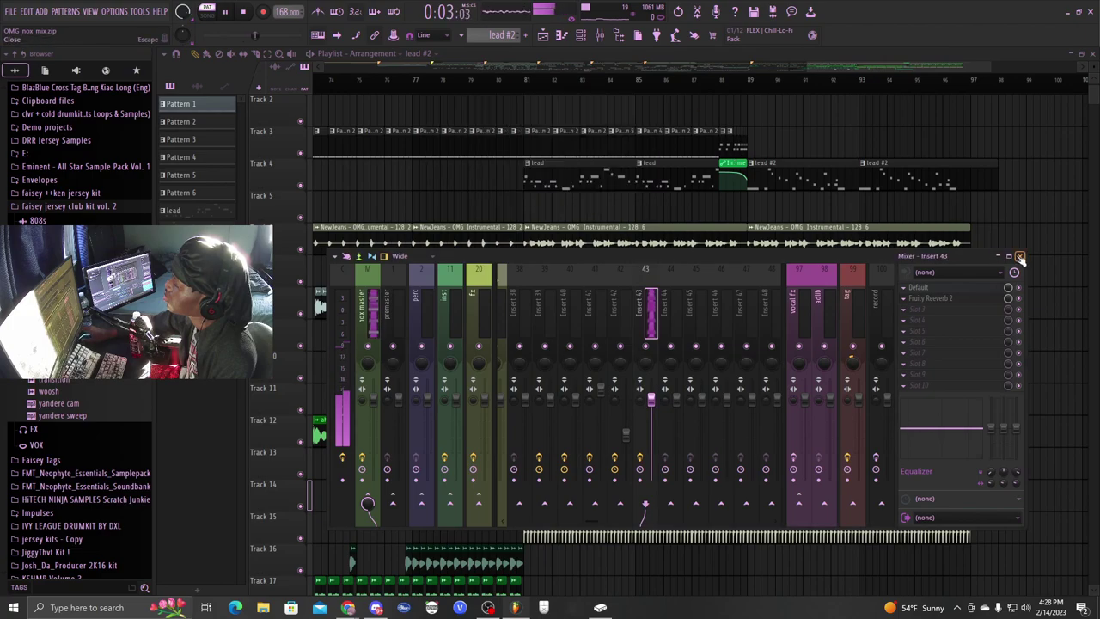
Hide the mixer and play the final section from bar 89 to hear the lead with its new effects
{"action": "left_click", "coordinate": [1019, 255]}
{"action": "left_click", "coordinate": [749, 80]}
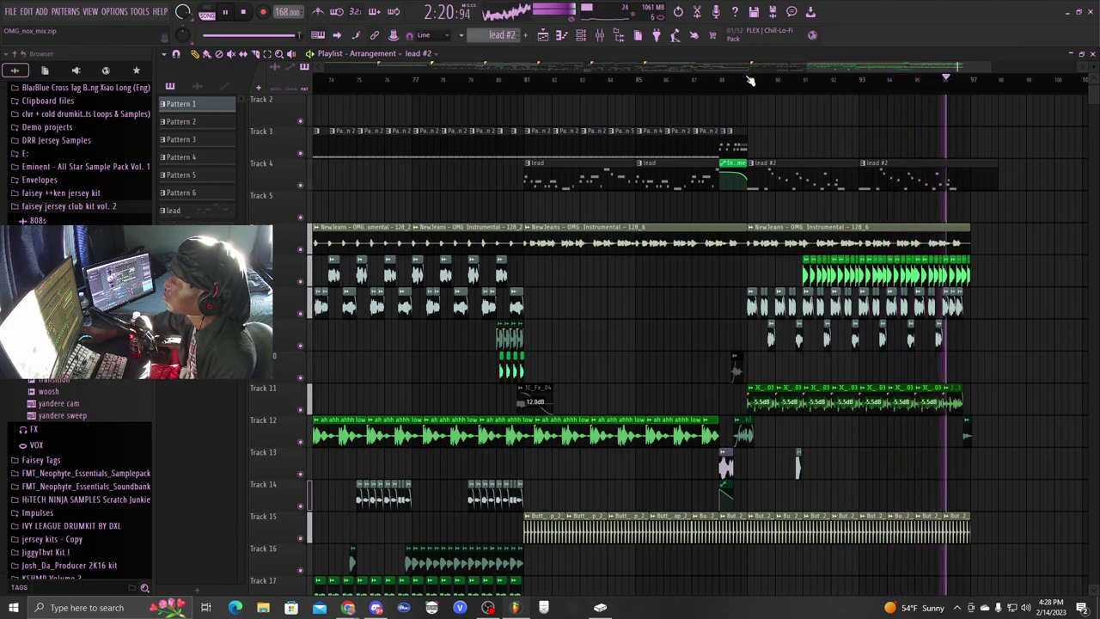
{"action": "left_click", "coordinate": [749, 79]}
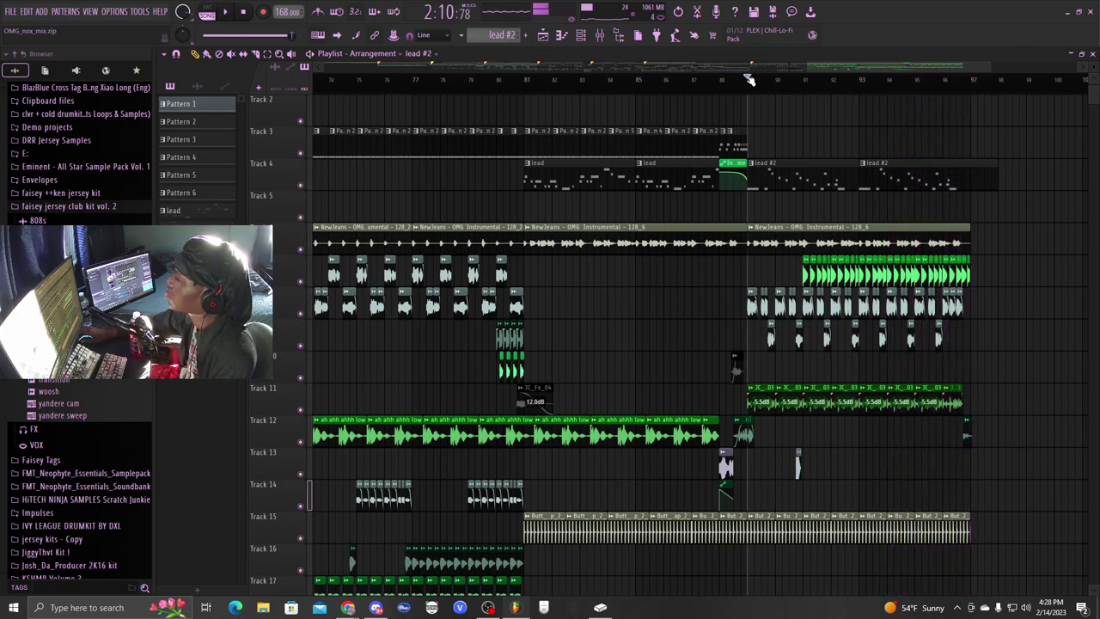
Look over the complete arrangement from its beginning to its end, down to the lowest used tracks
{"action": "scroll", "coordinate": [749, 79], "scroll_direction": "down", "scroll_amount": 5}
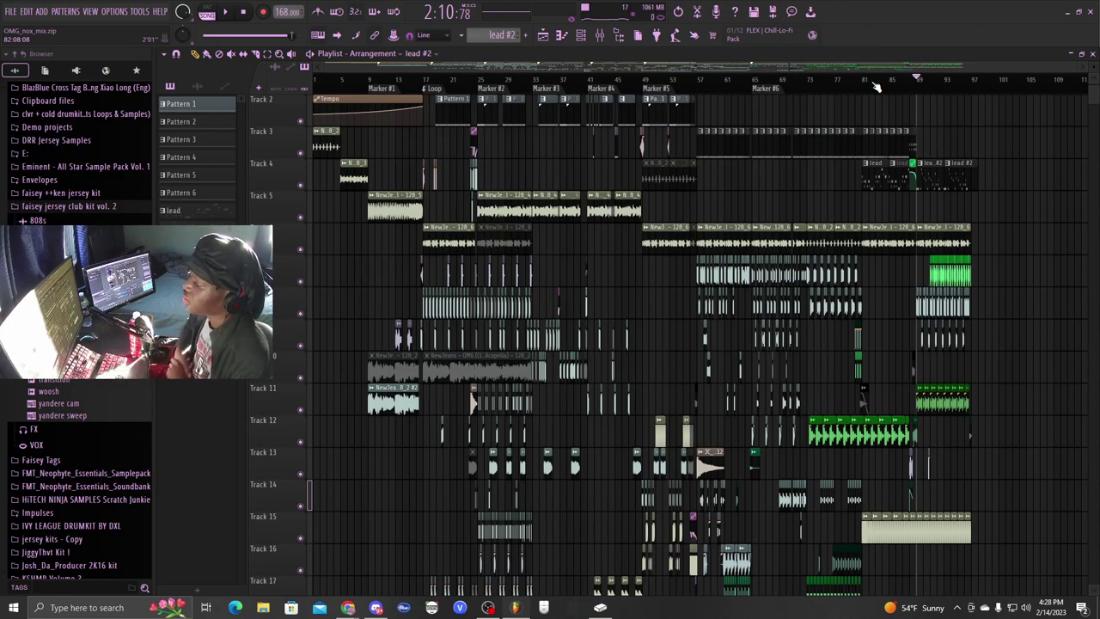
{"action": "scroll", "coordinate": [937, 169], "scroll_direction": "down", "scroll_amount": 10}
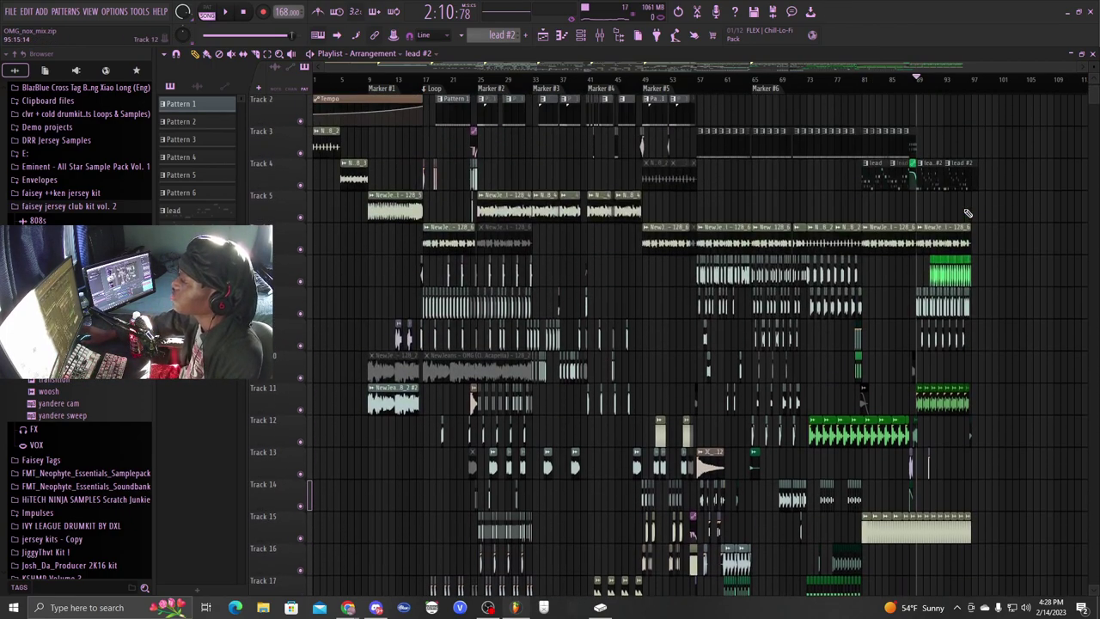
{"action": "scroll", "coordinate": [769, 123], "scroll_direction": "down", "scroll_amount": 4}
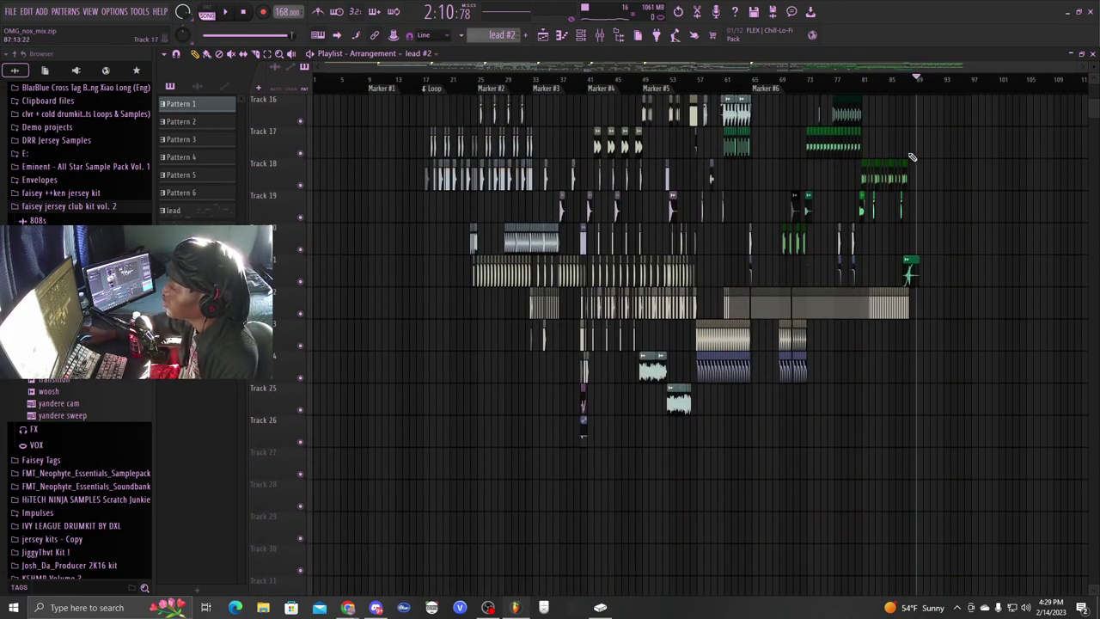
{"action": "scroll", "coordinate": [653, 103], "scroll_direction": "down", "scroll_amount": 6}
{"action": "scroll", "coordinate": [580, 79], "scroll_direction": "up", "scroll_amount": 4}
{"action": "scroll", "coordinate": [581, 79], "scroll_direction": "down", "scroll_amount": 4}
{"action": "scroll", "coordinate": [726, 232], "scroll_direction": "up", "scroll_amount": 20}
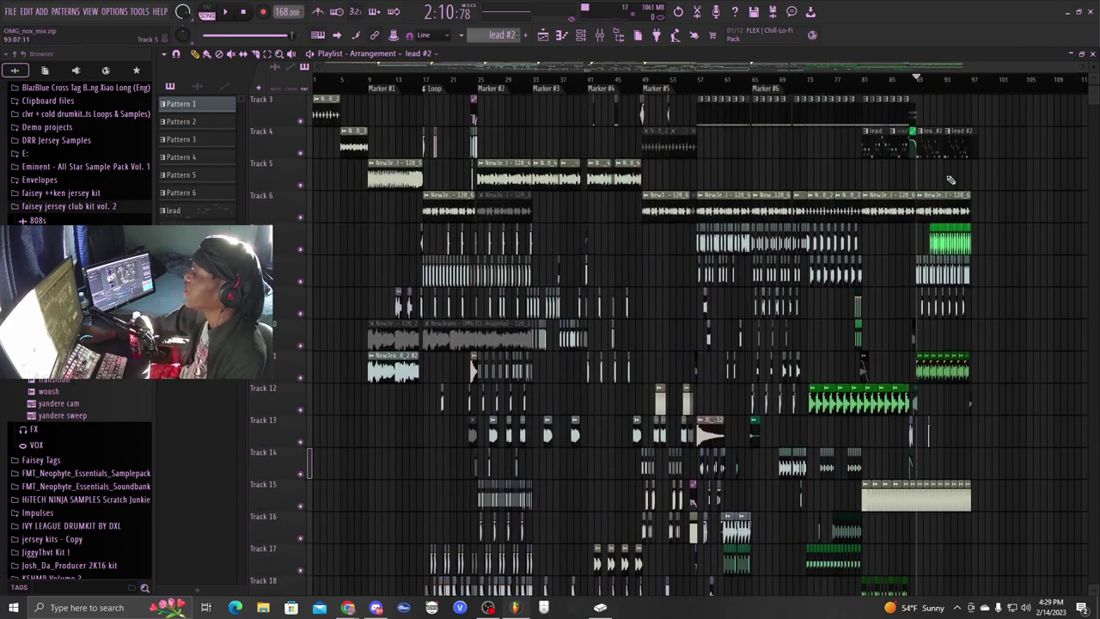